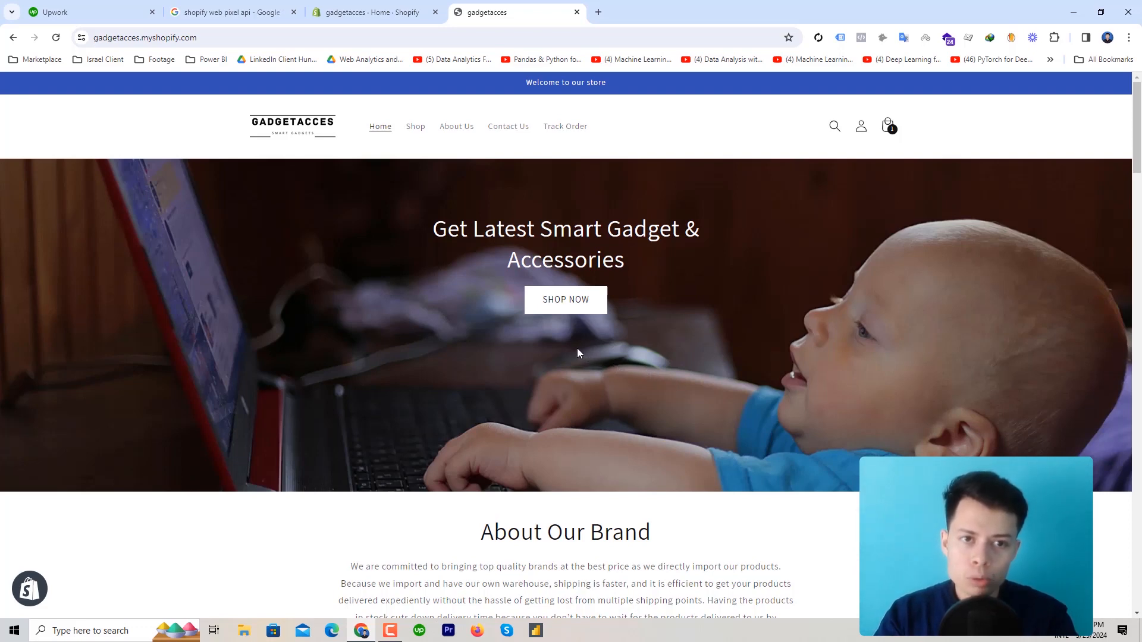
Switch from the gadgetacces storefront to the 'gadgetacces - Home - Shopify' admin tab
left_click(392, 10)
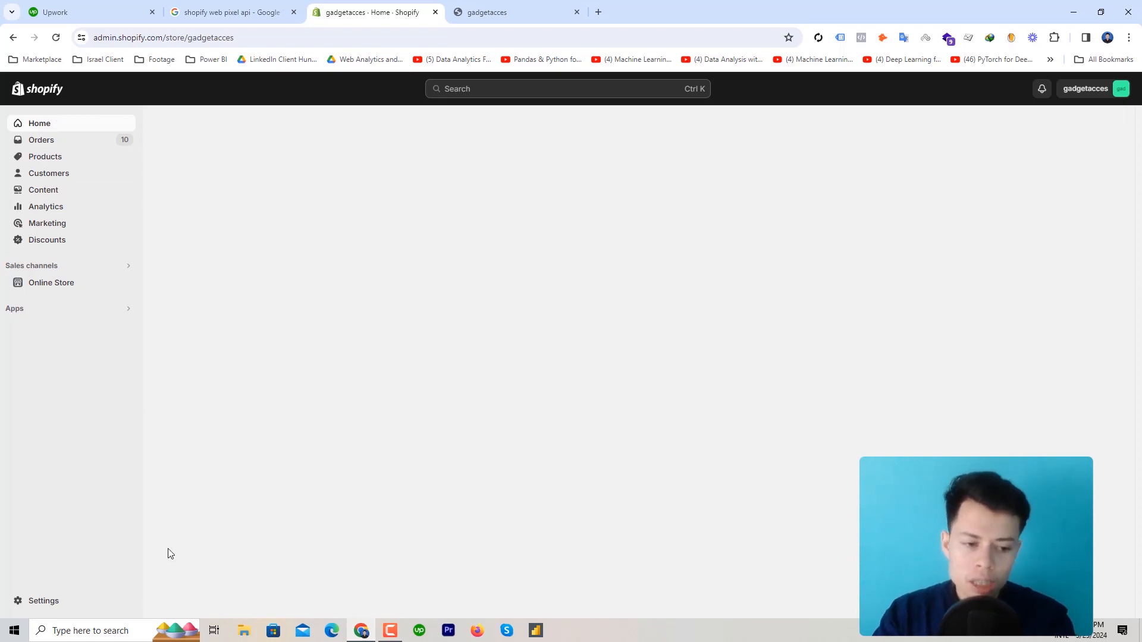
left_click(43, 601)
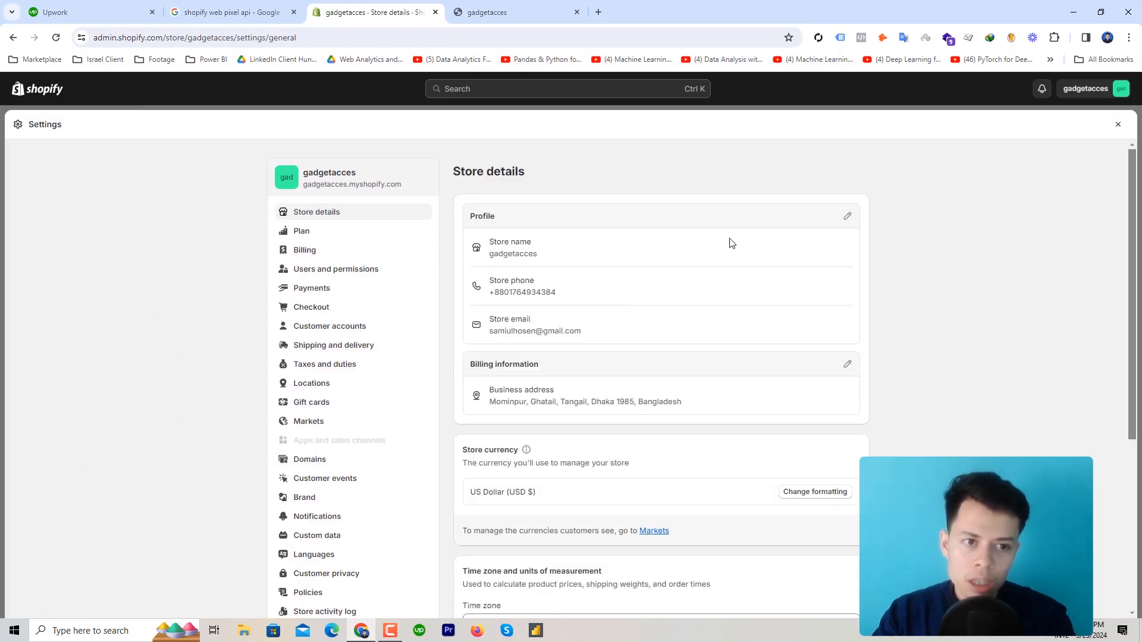
left_click(324, 308)
scroll(736, 372, "down", 2)
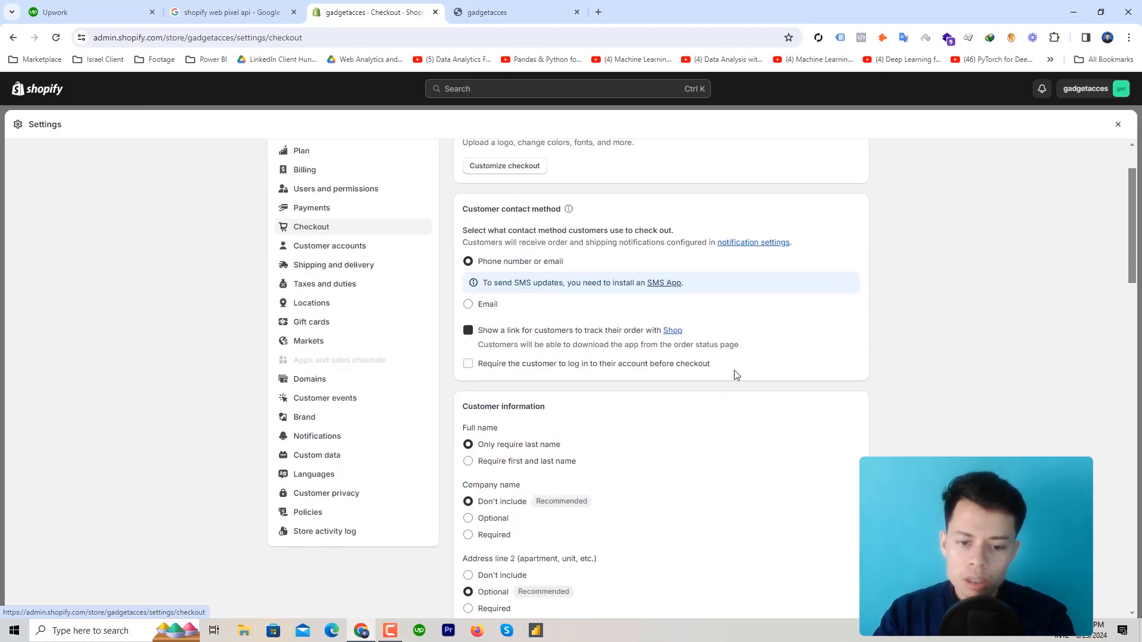
scroll(735, 376, "down", 15)
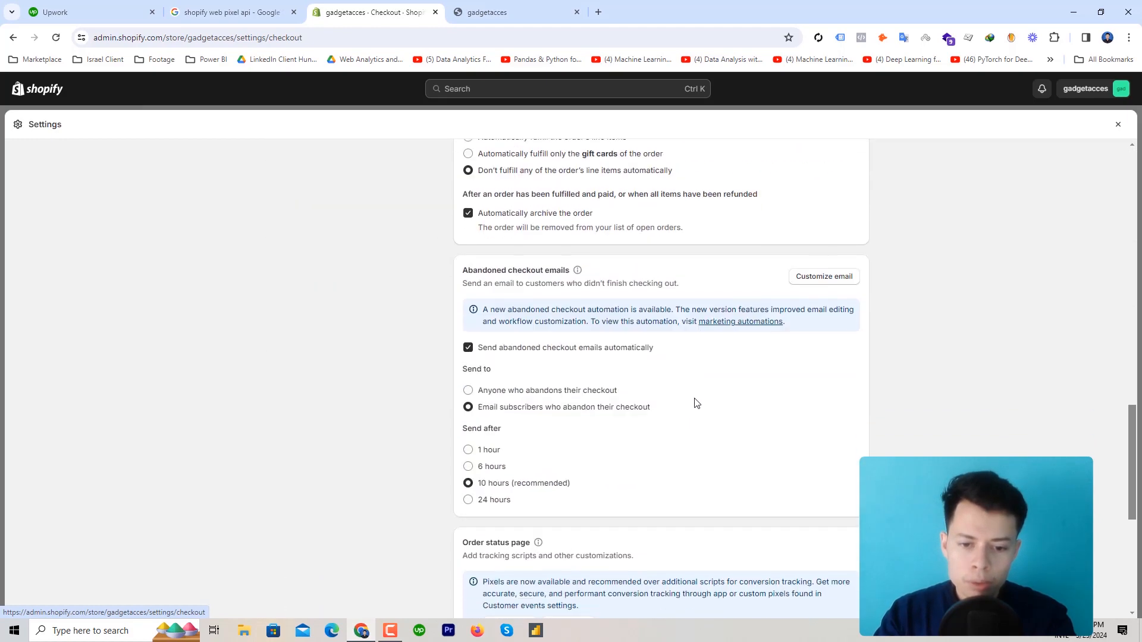
scroll(695, 403, "down", 5)
scroll(533, 337, "up", 2)
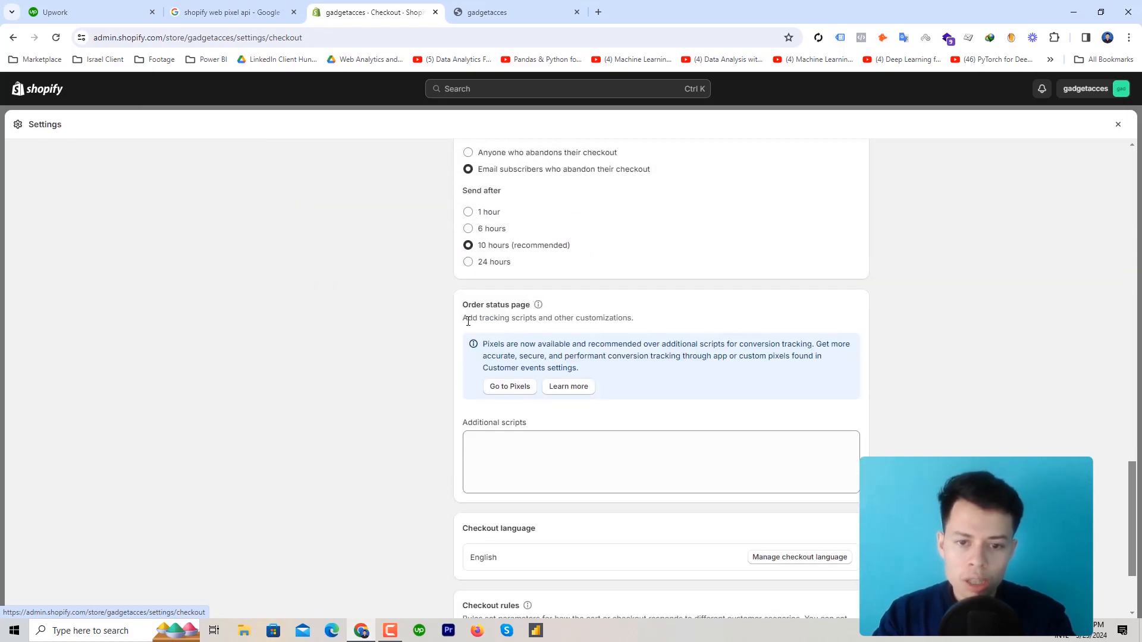
left_click(519, 447)
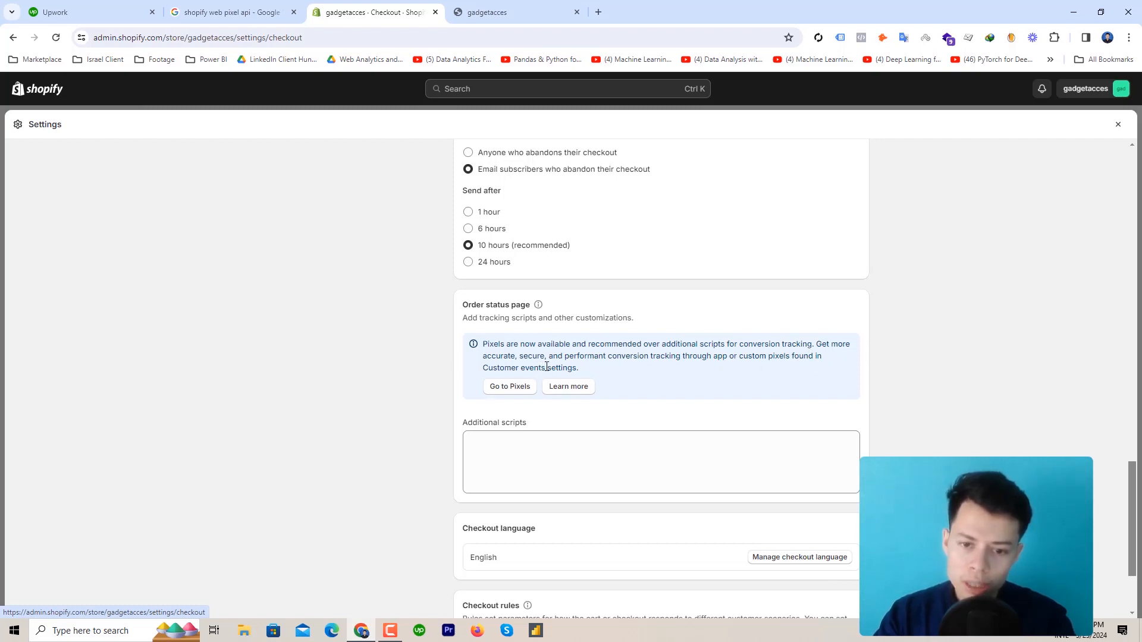
left_click_drag(545, 366, 489, 366)
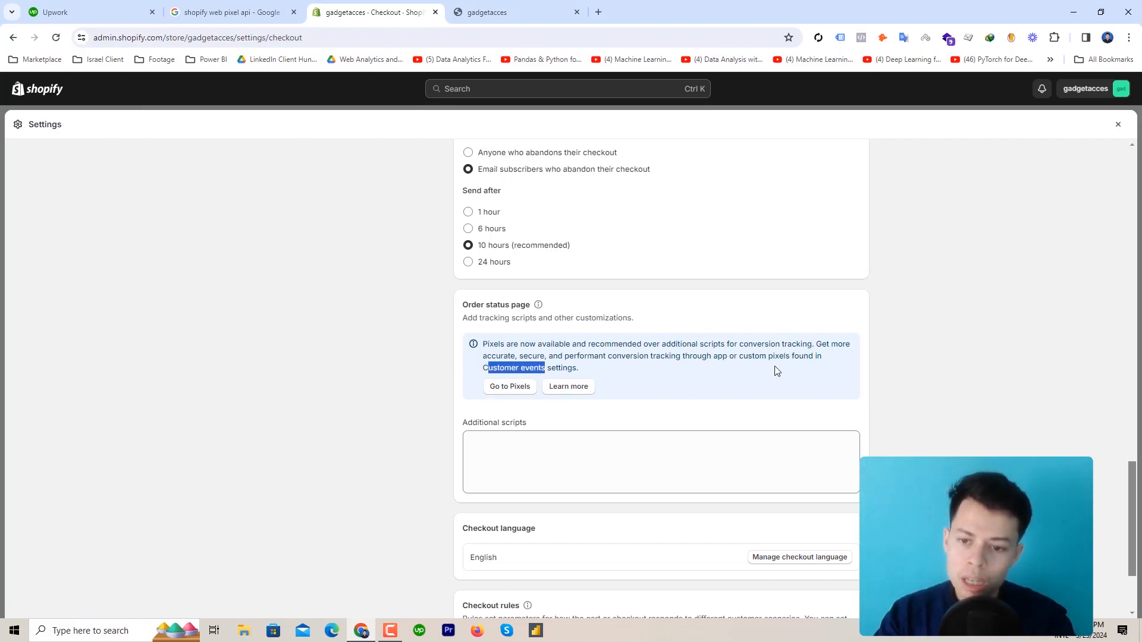
left_click_drag(739, 356, 779, 357)
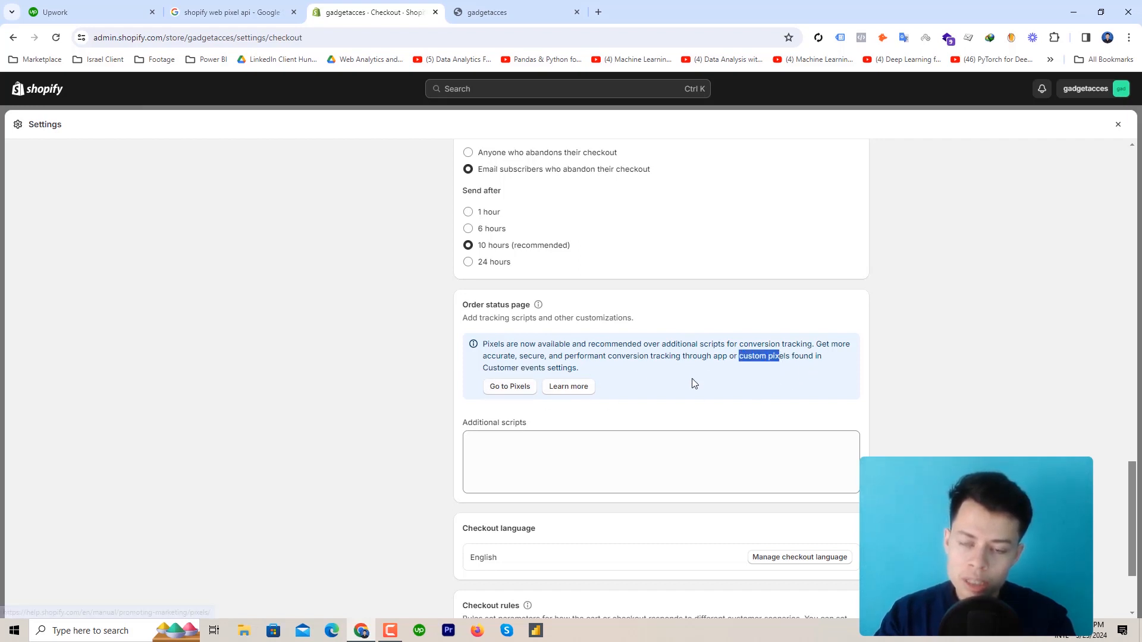
left_click(1118, 125)
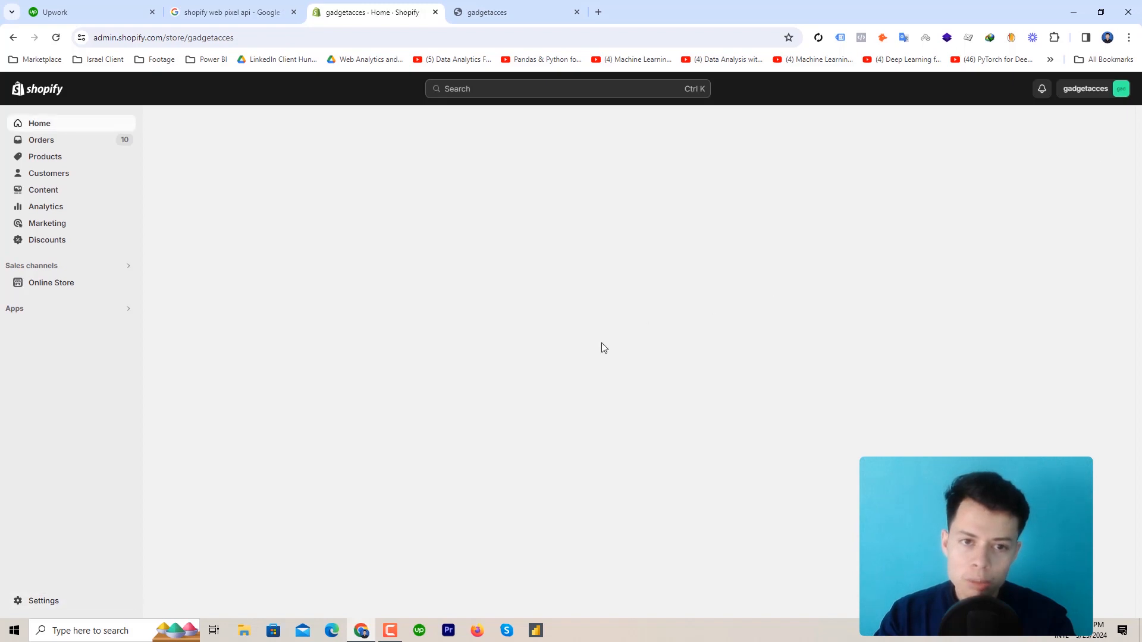
Briefly open and close Settings, then go to Online Store to see the current Dawn theme
left_click(37, 601)
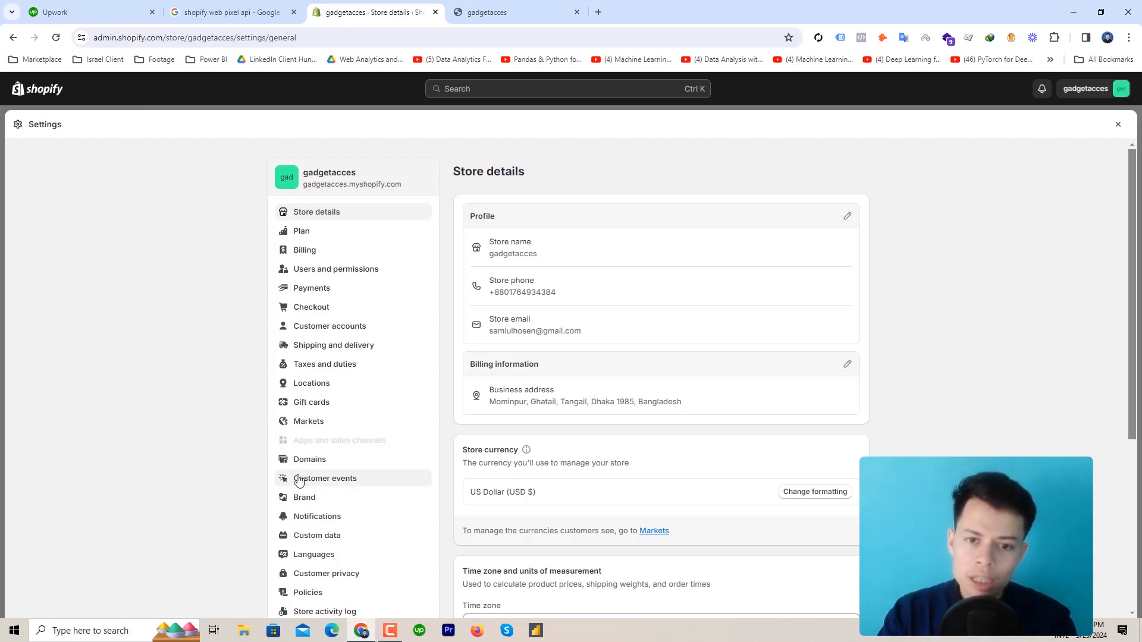
left_click(1118, 126)
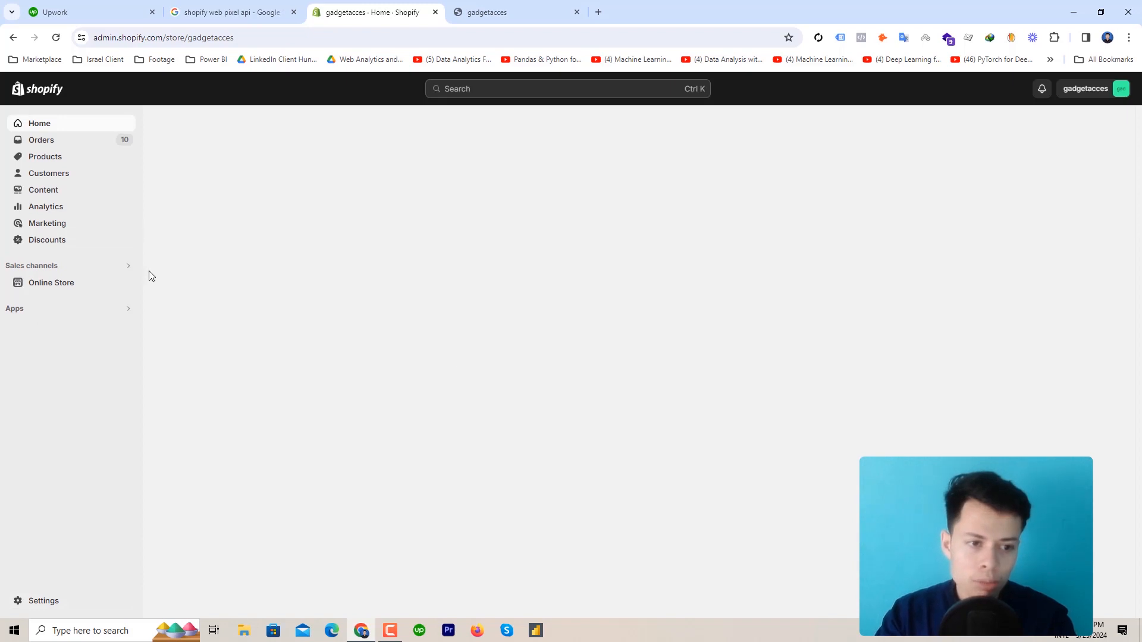
left_click(53, 288)
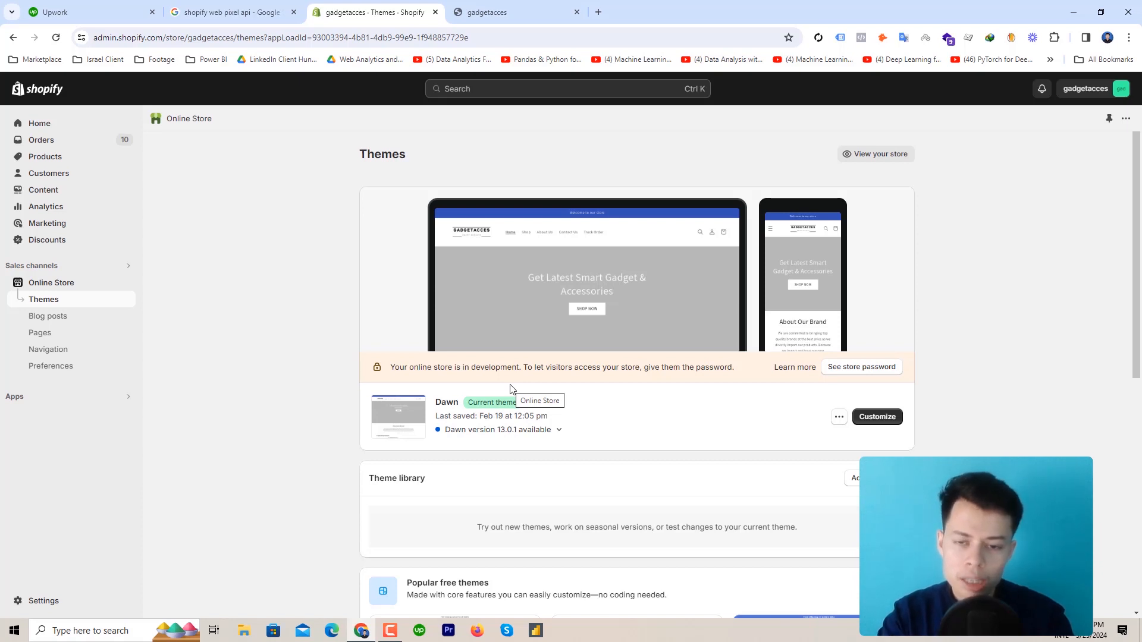
In a new tab, search Google for 'elevate data layer'
left_click(598, 12)
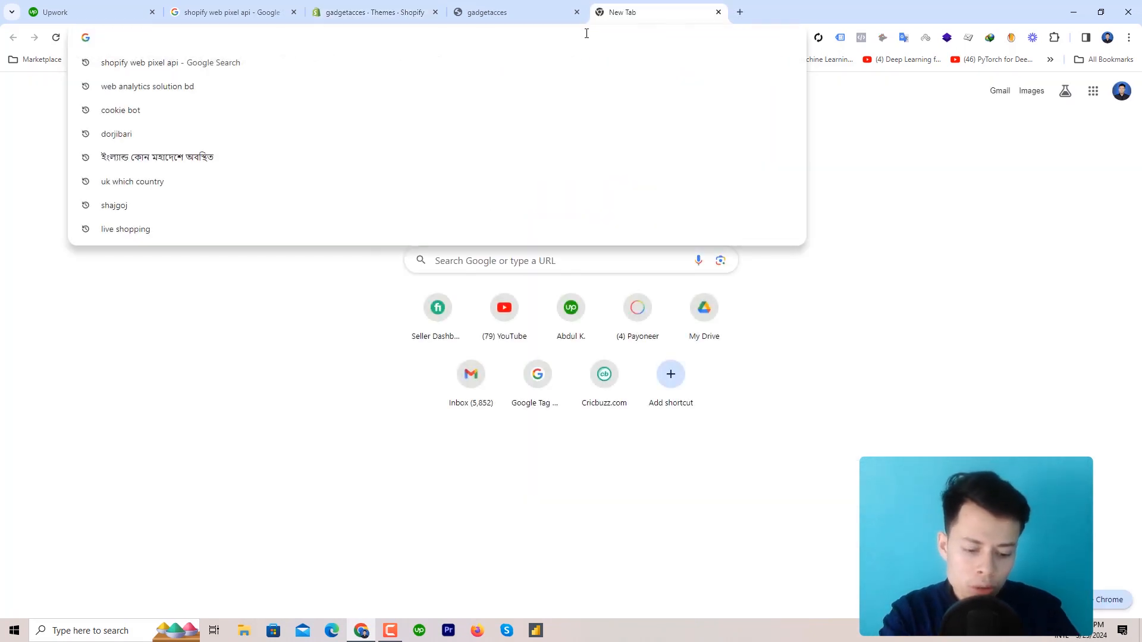
type("eve")
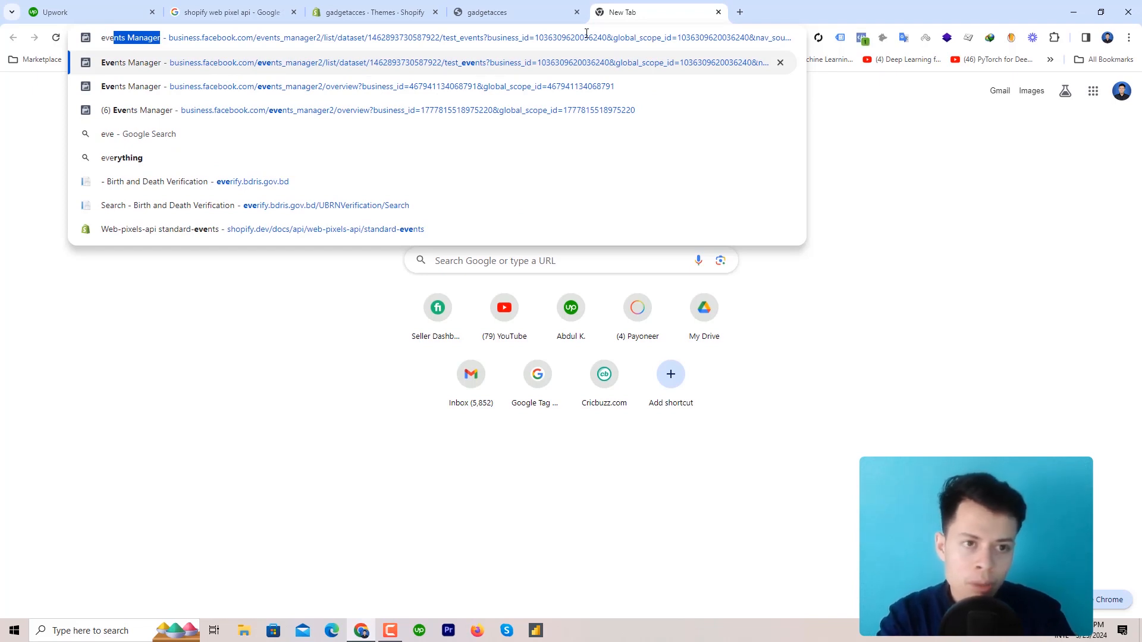
key("BackSpace")
type("l")
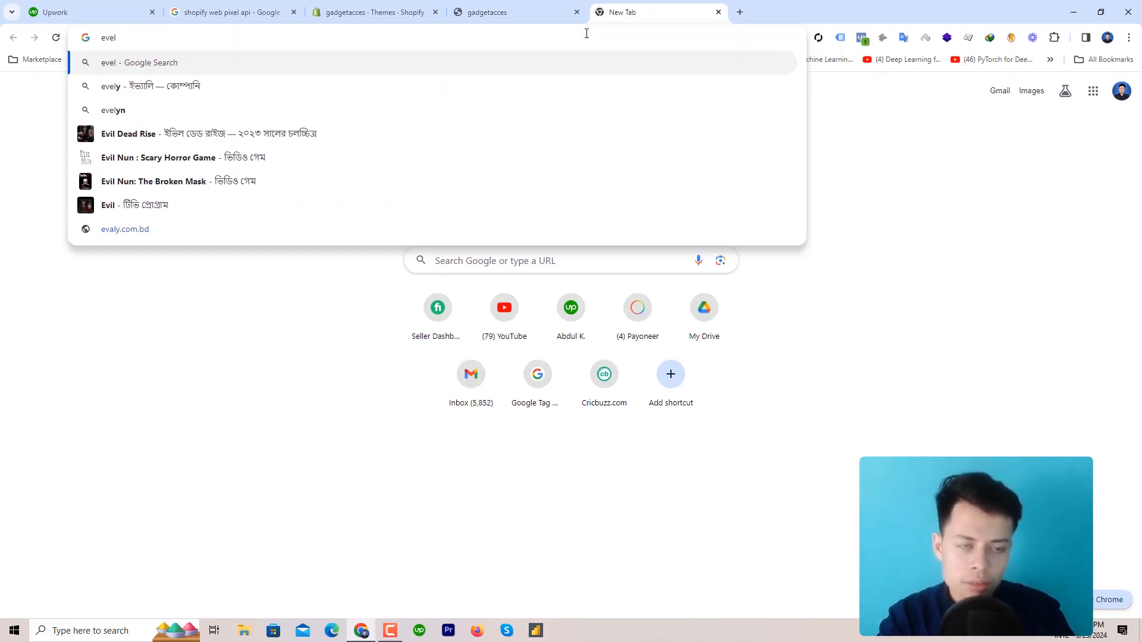
key("BackSpace")
key("BackSpace")
key("BackSpace")
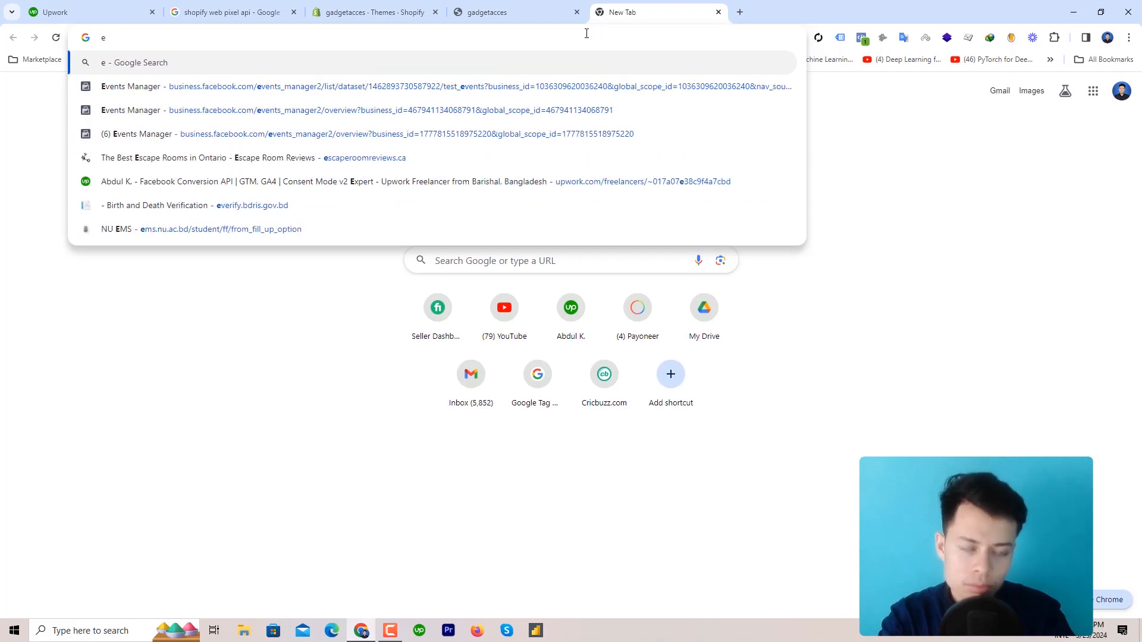
type("levate data layer")
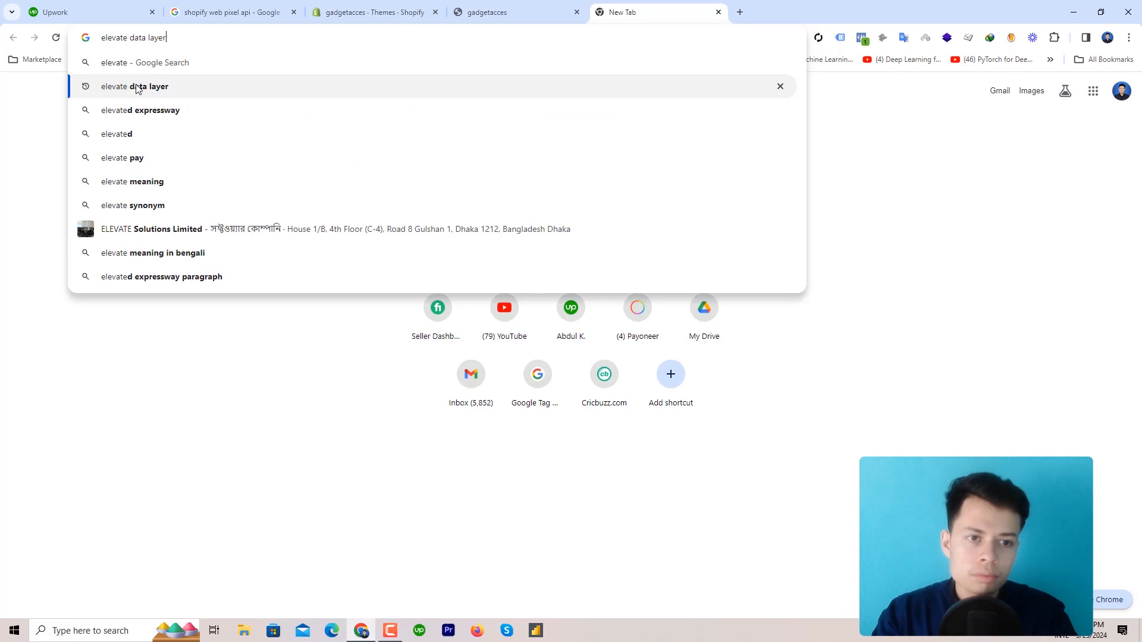
left_click(135, 86)
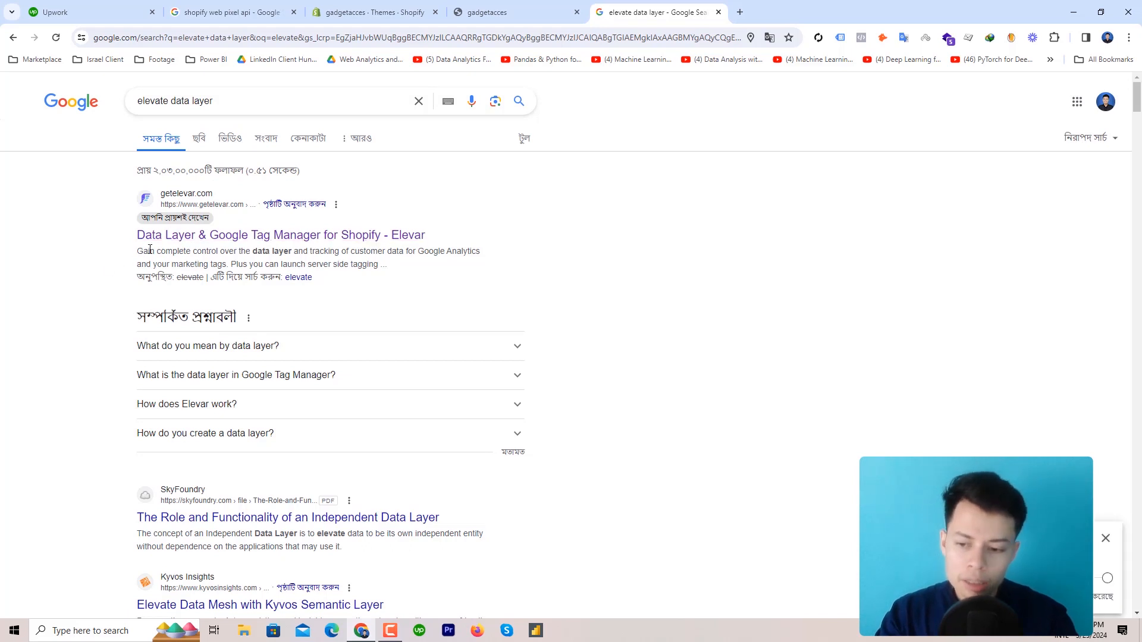
Review Elevar's Pricing plans ($150, $350, $750 per month), then return to the gadgetacces storefront
left_click(204, 239)
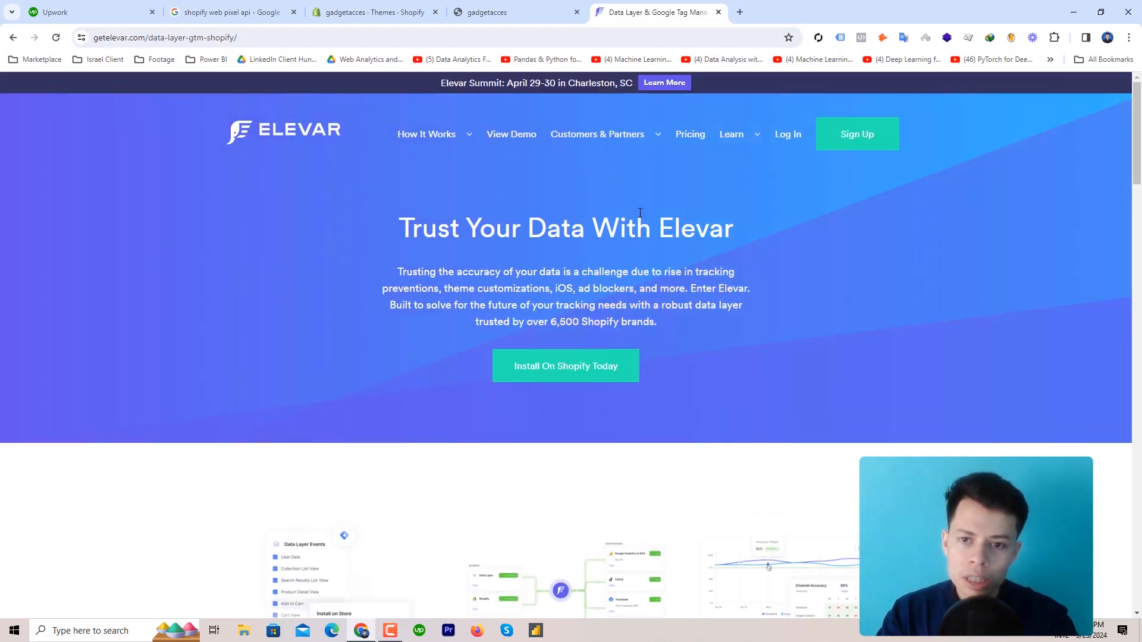
left_click(688, 141)
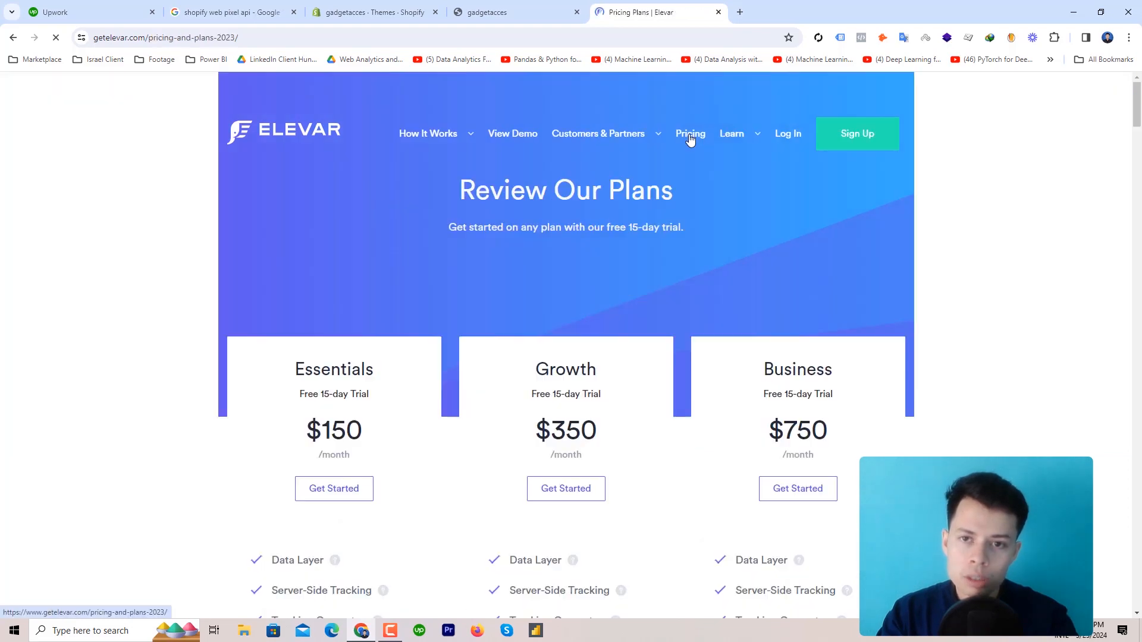
scroll(268, 404, "down", 3)
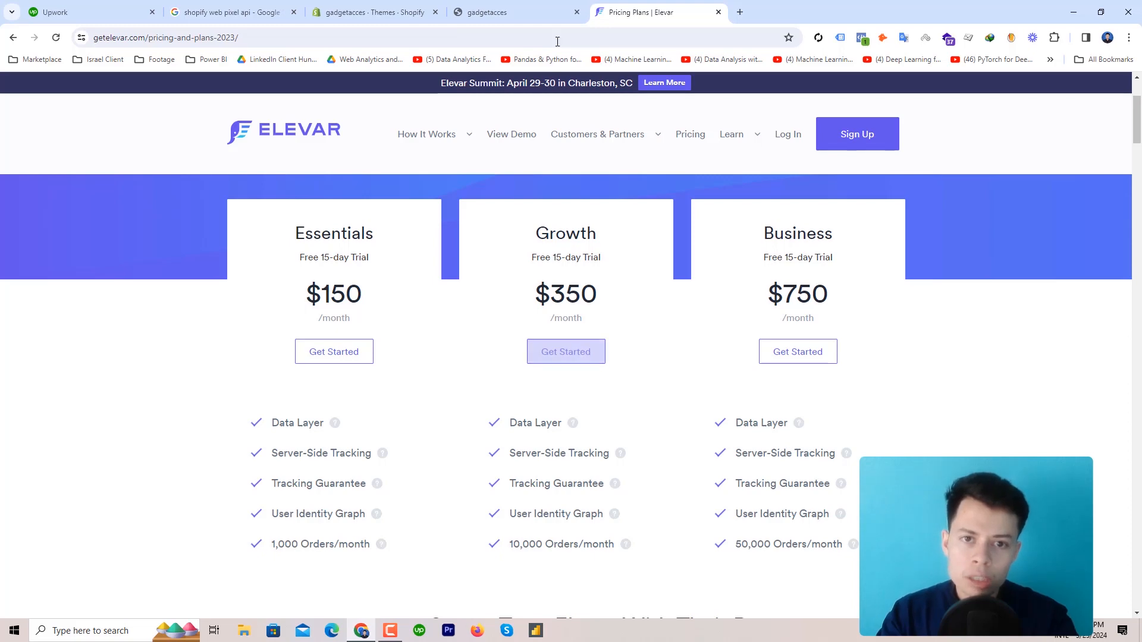
left_click(559, 6)
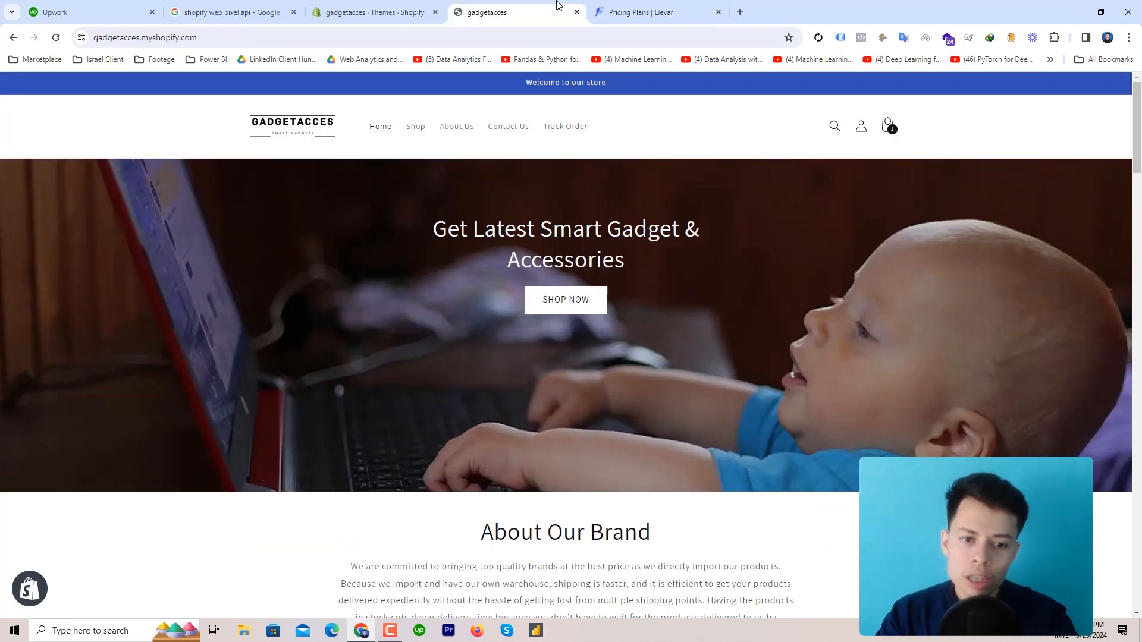
Look at the admin's Store details settings, then go back to the gadgetacces storefront homepage
left_click(351, 9)
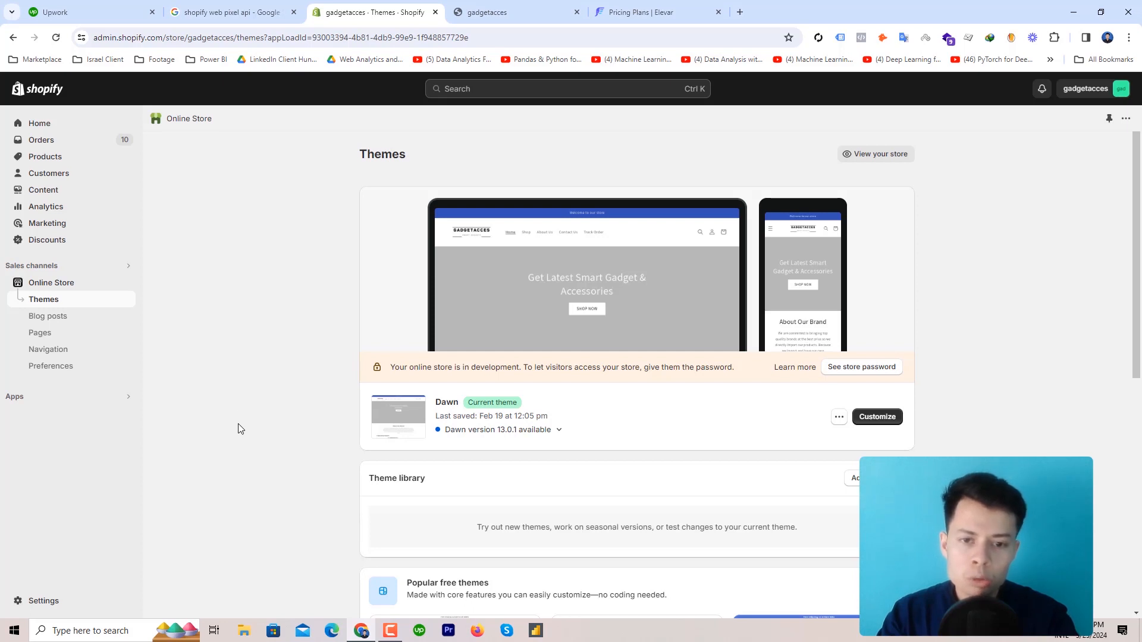
left_click(41, 600)
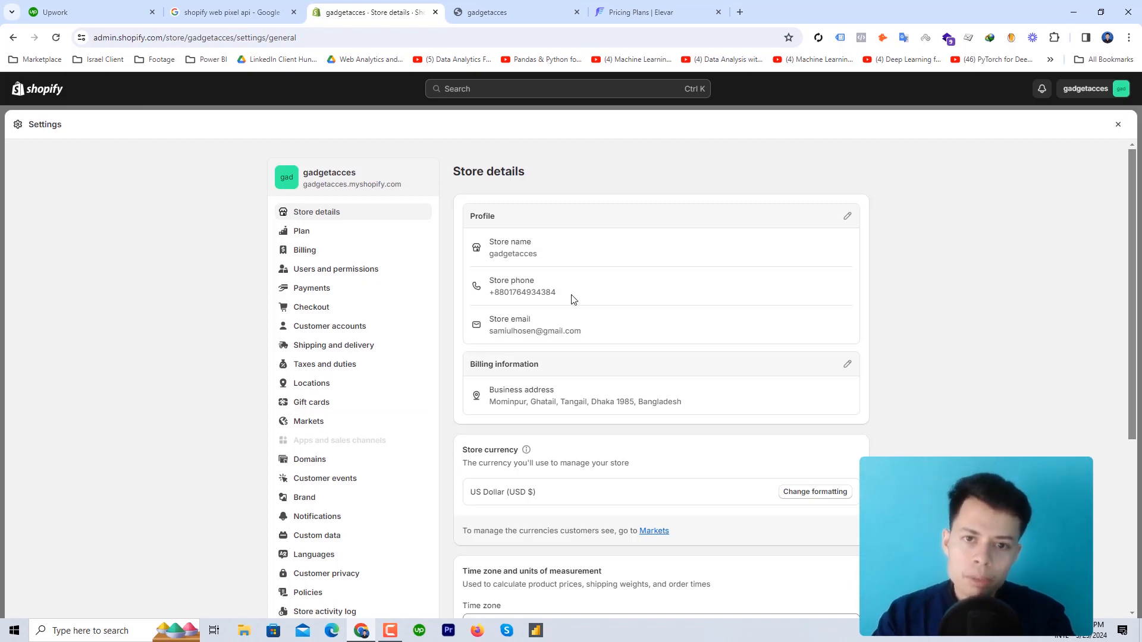
left_click(531, 6)
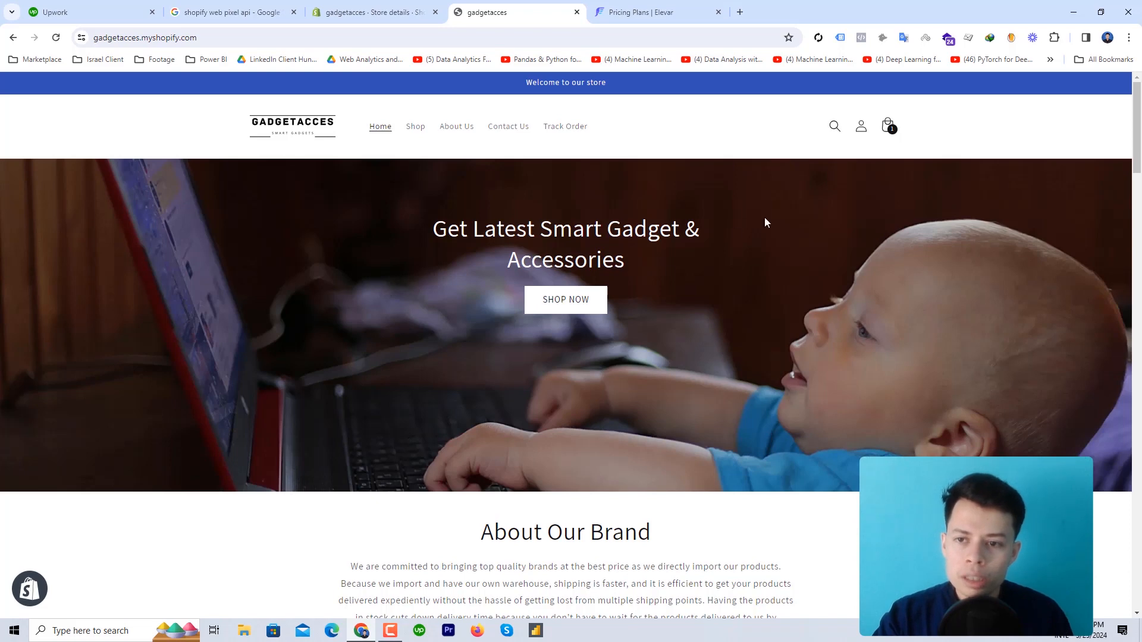
Take the adhesive tape order from the cart to checkout, totaling $1,337.72
left_click(892, 129)
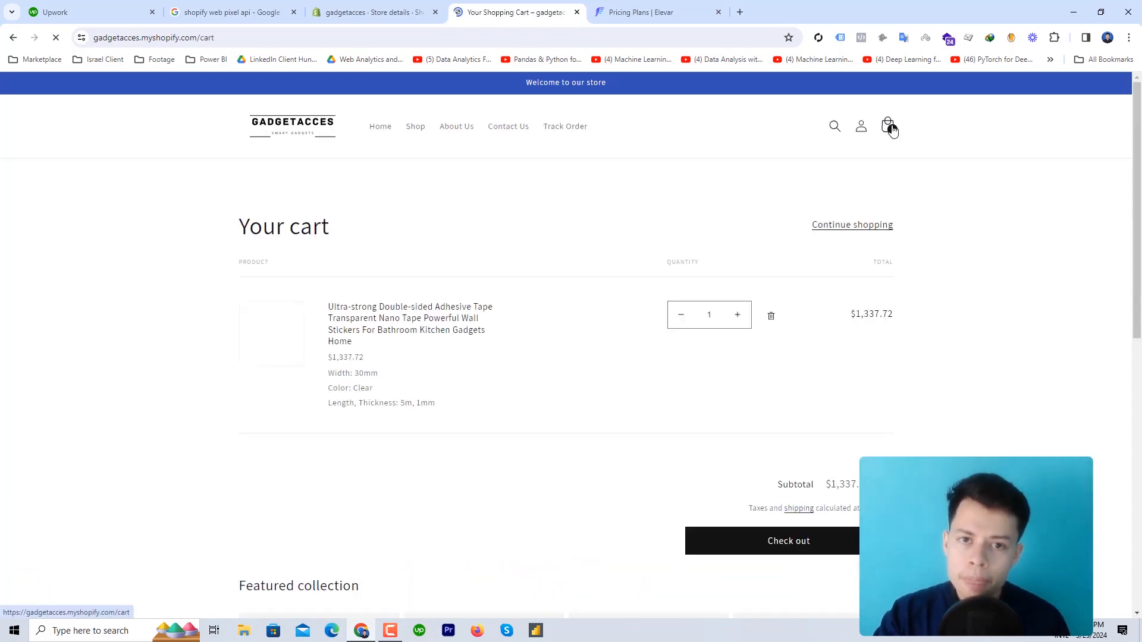
left_click(752, 554)
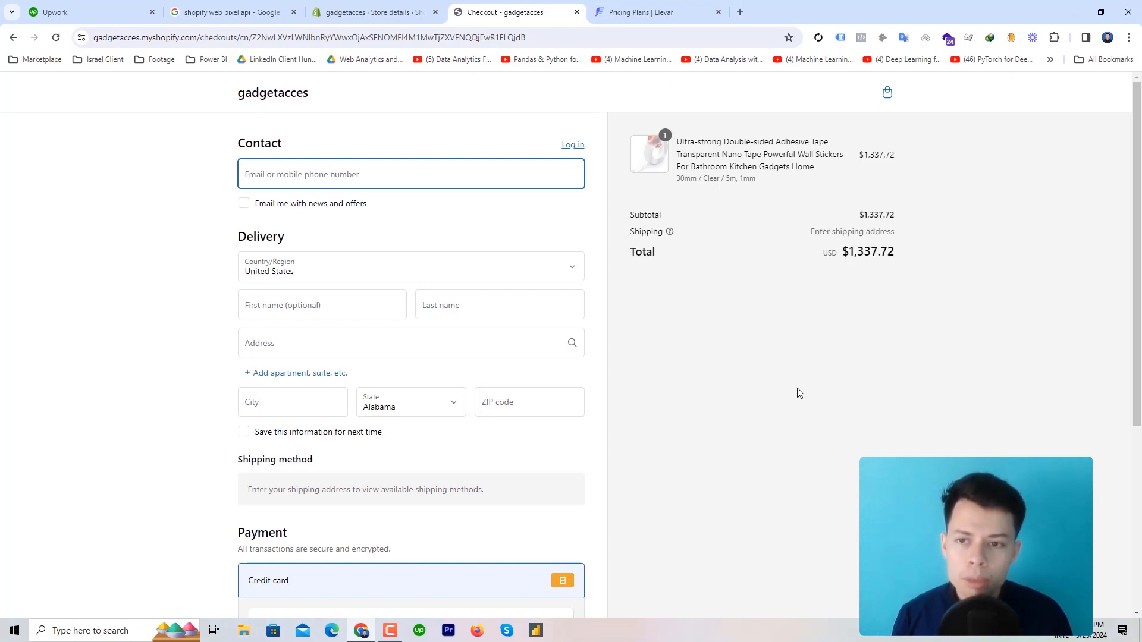
left_click(404, 11)
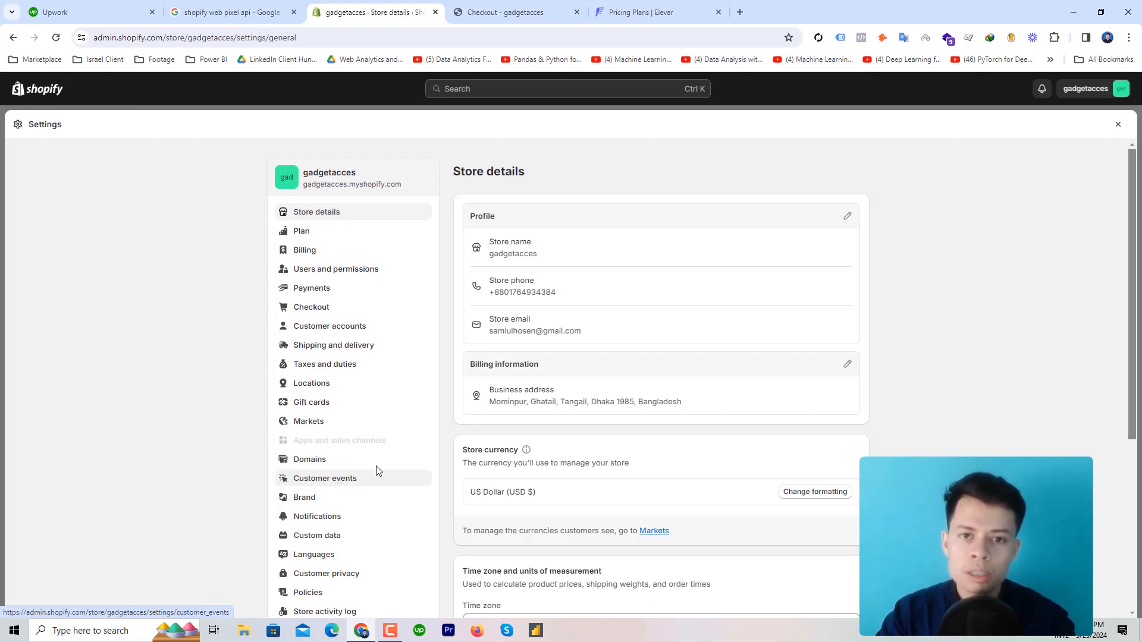
left_click(505, 11)
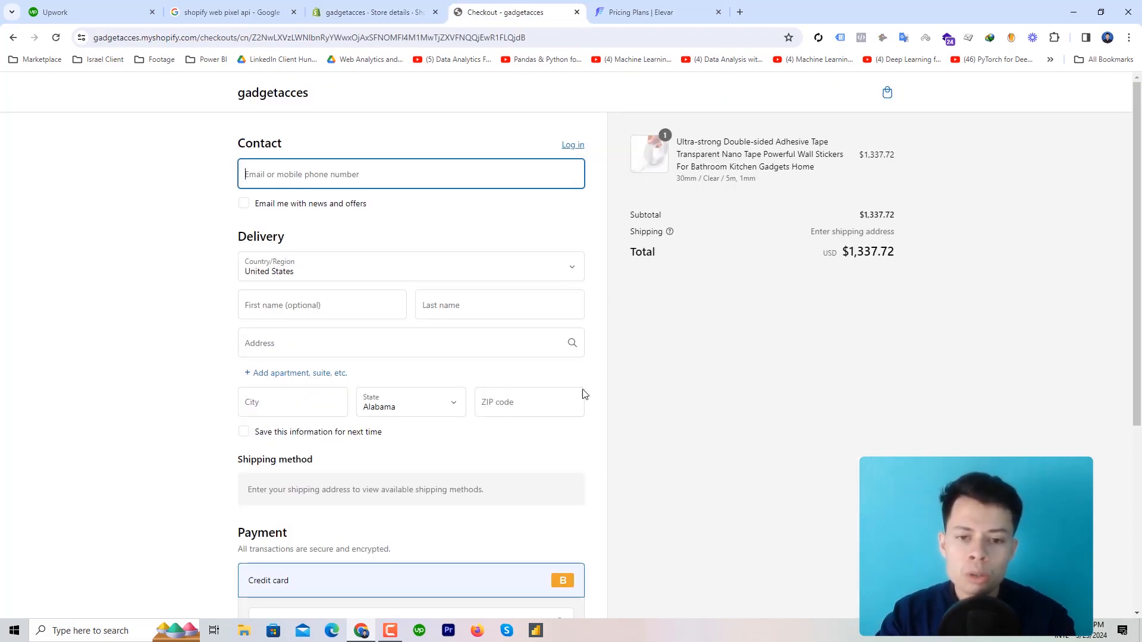
Scroll the checkout to Pay now, check Elevar pricing, then return to admin Store details
scroll(294, 418, "down", 4)
scroll(317, 391, "up", 3)
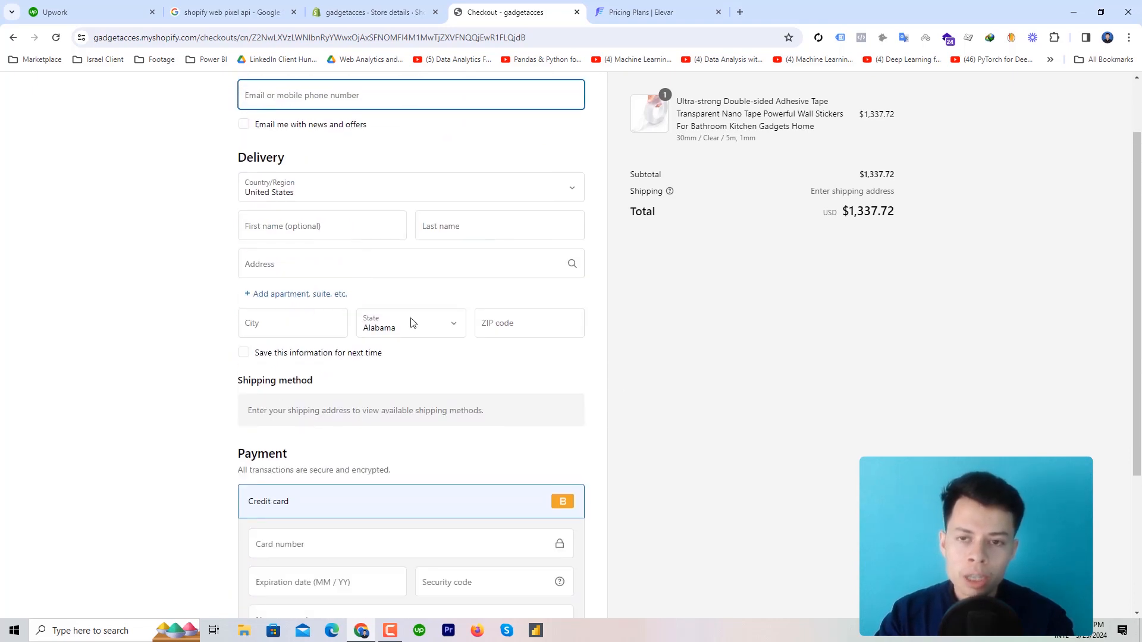
scroll(743, 403, "down", 3)
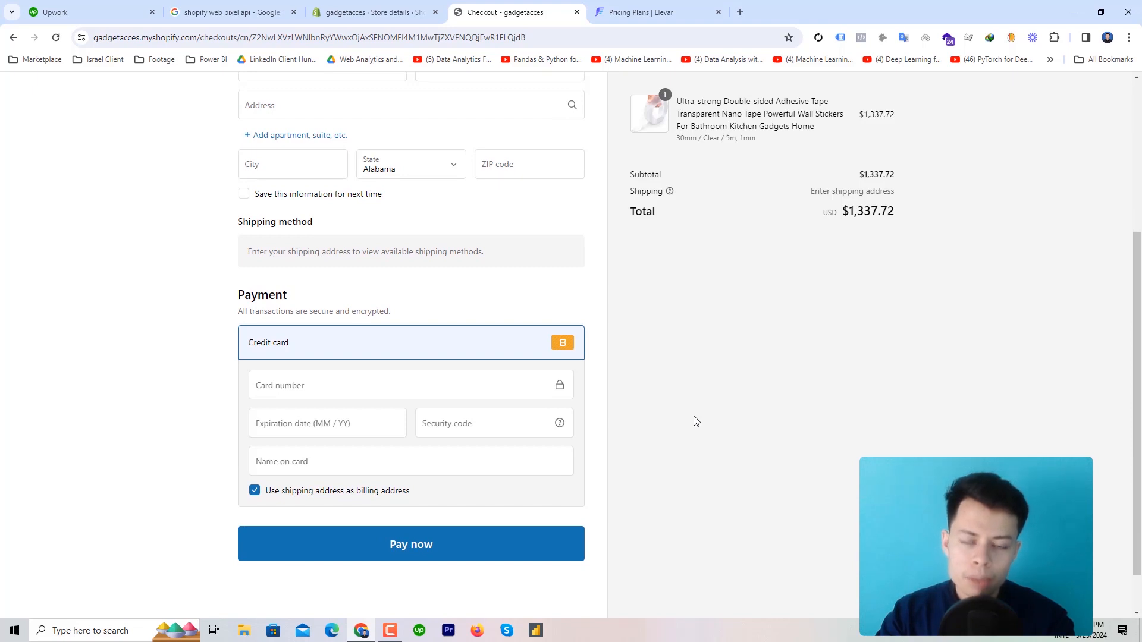
left_click(663, 13)
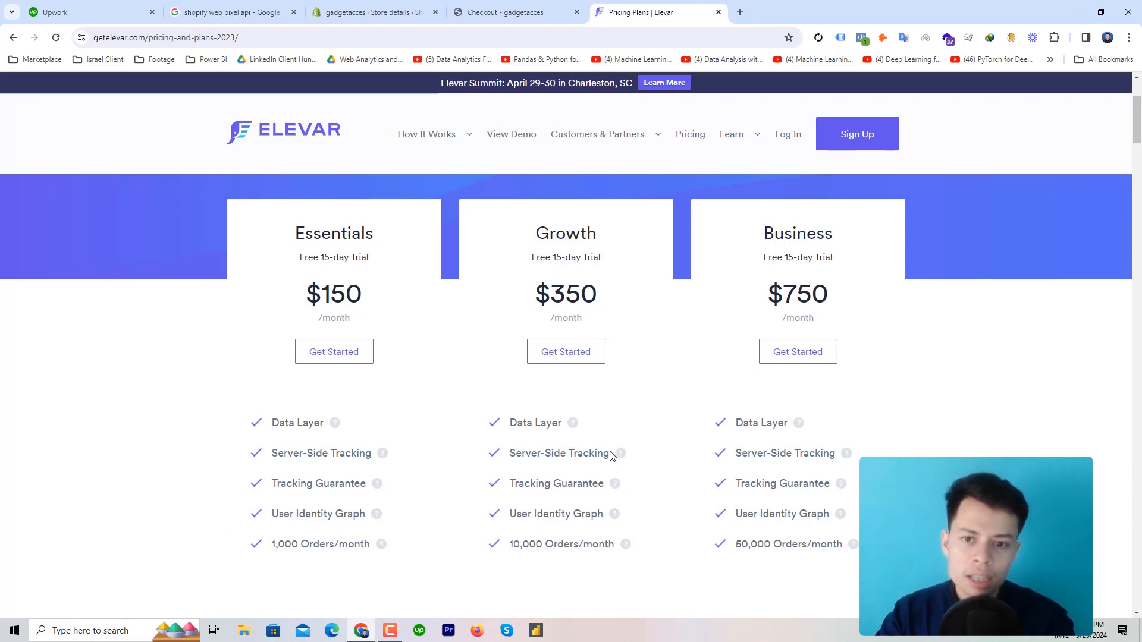
left_click(372, 12)
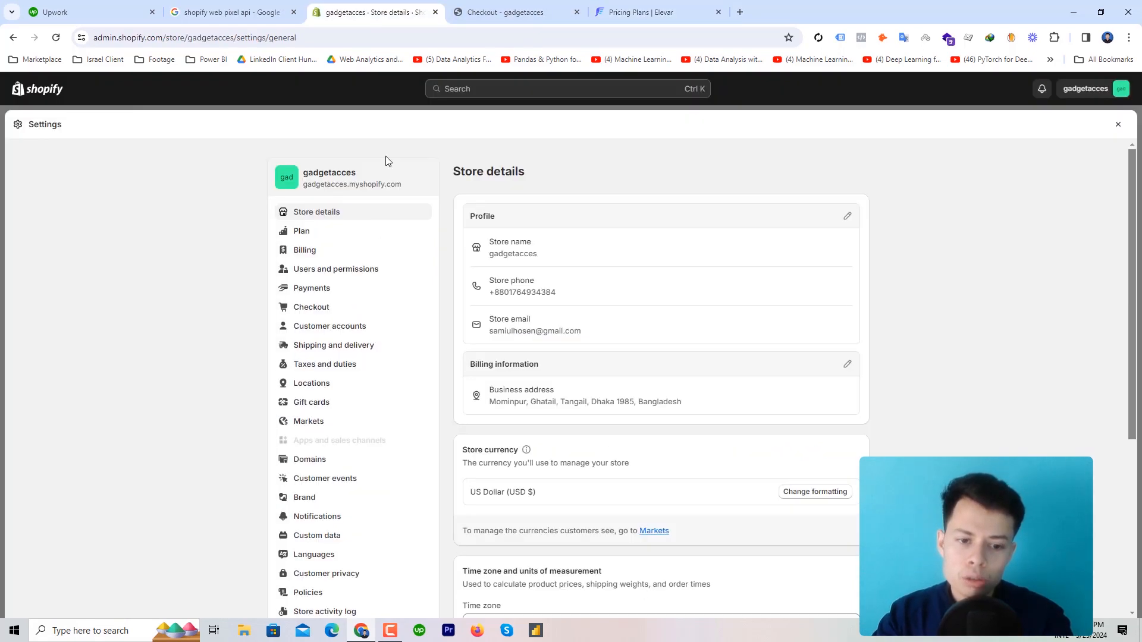
Inspect the 'data layer' custom pixel code under Customer events, then close Settings
left_click(336, 478)
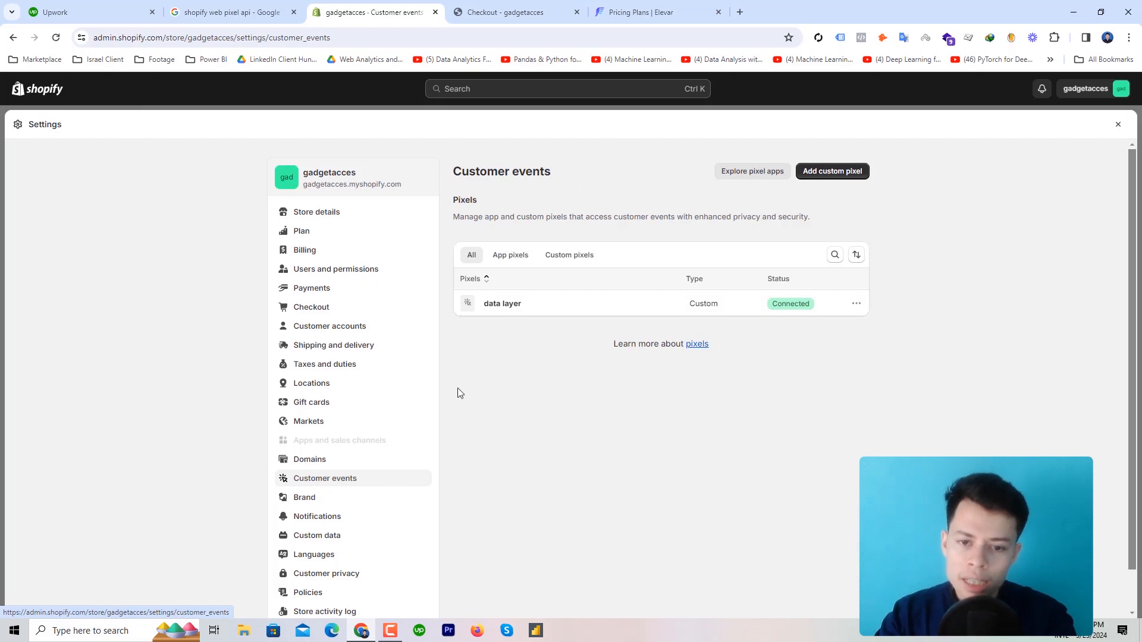
left_click(502, 304)
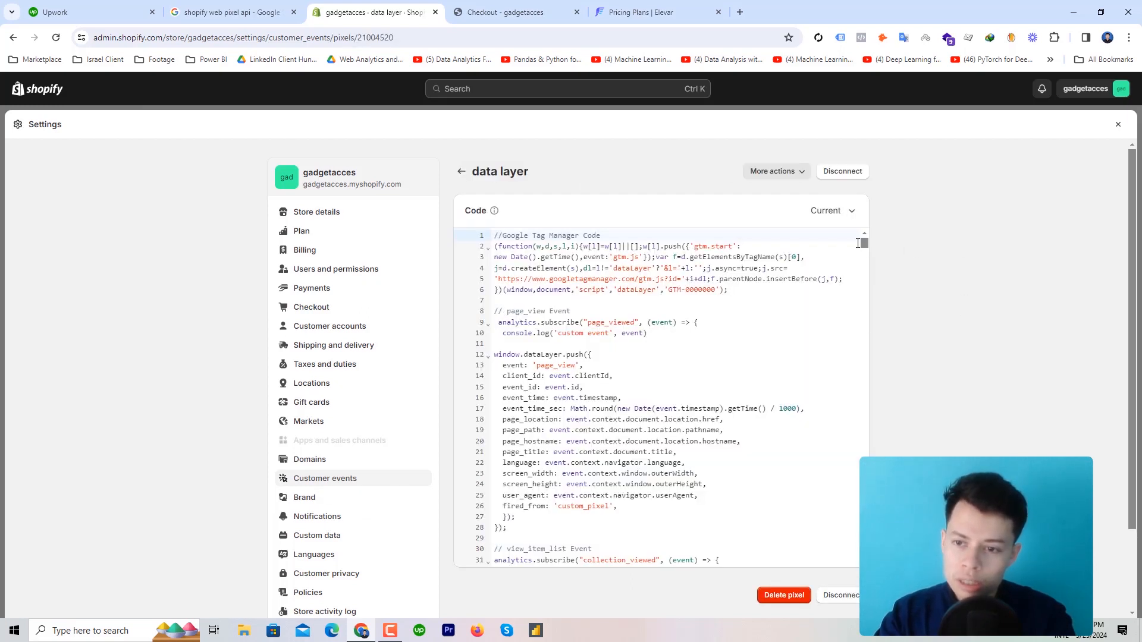
left_click_drag(862, 244, 853, 199)
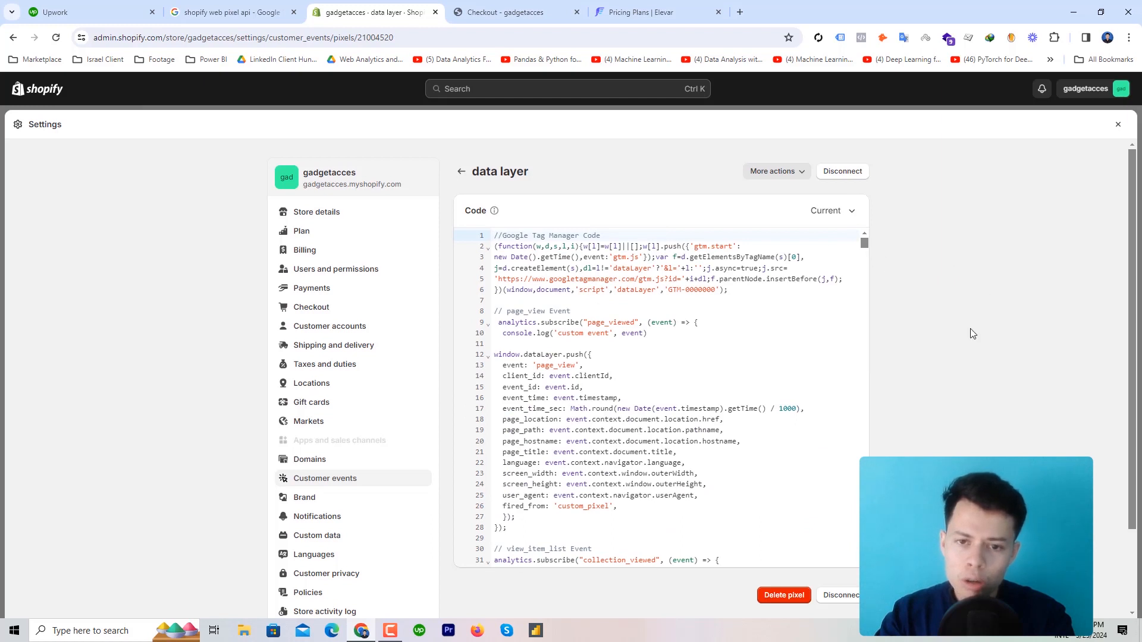
left_click(1117, 127)
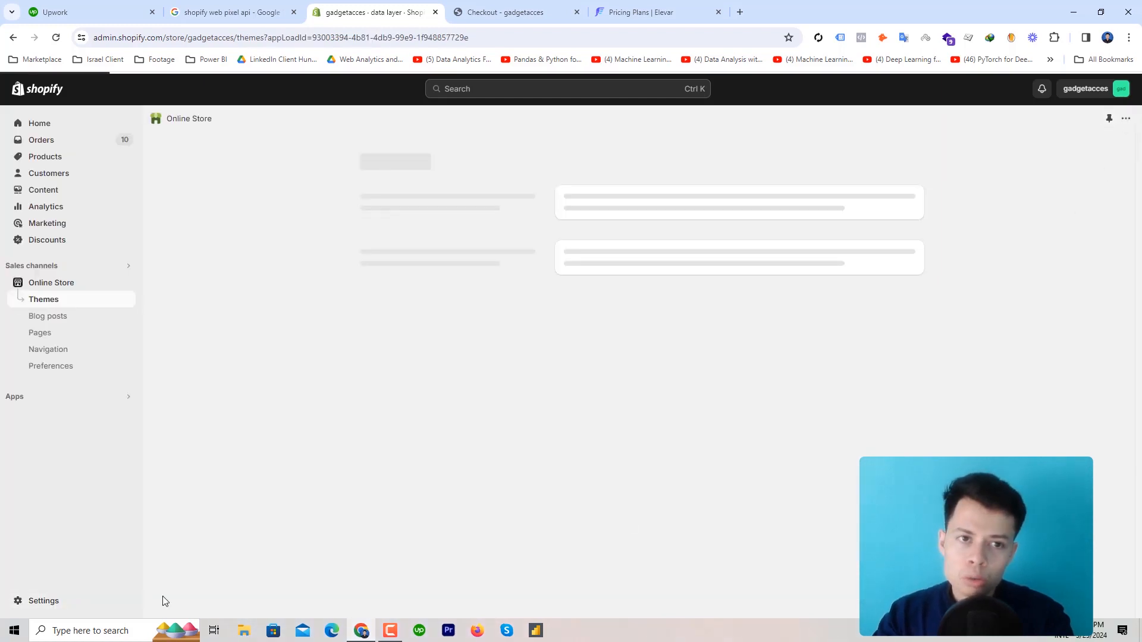
Open the Web Pixels API documentation from the search results and list its Standard Events
left_click(275, 4)
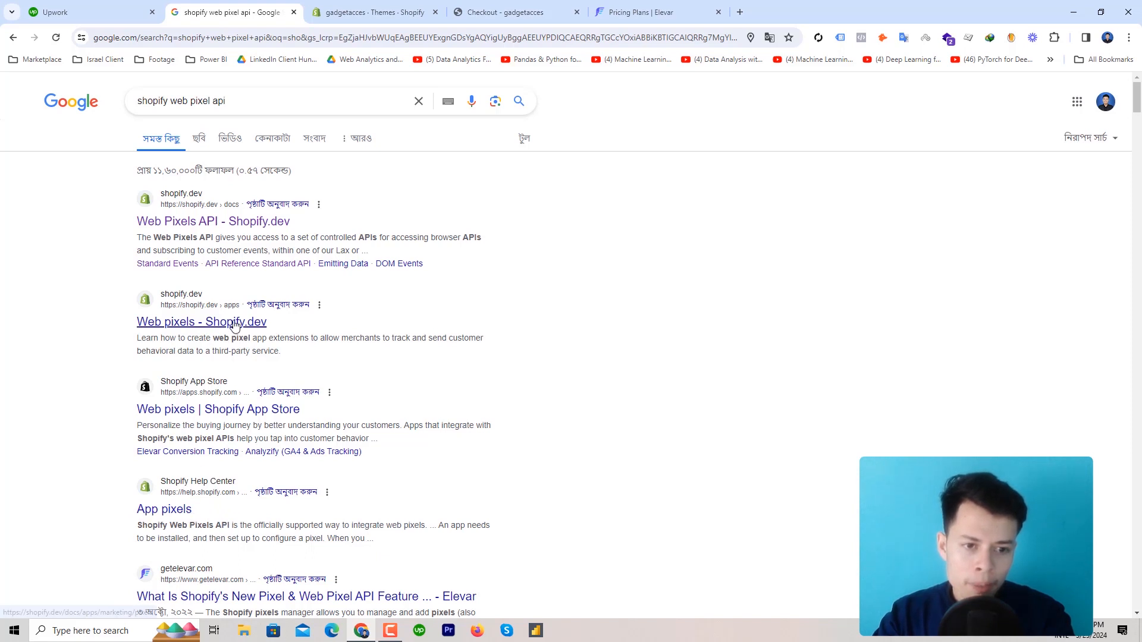
left_click(240, 223)
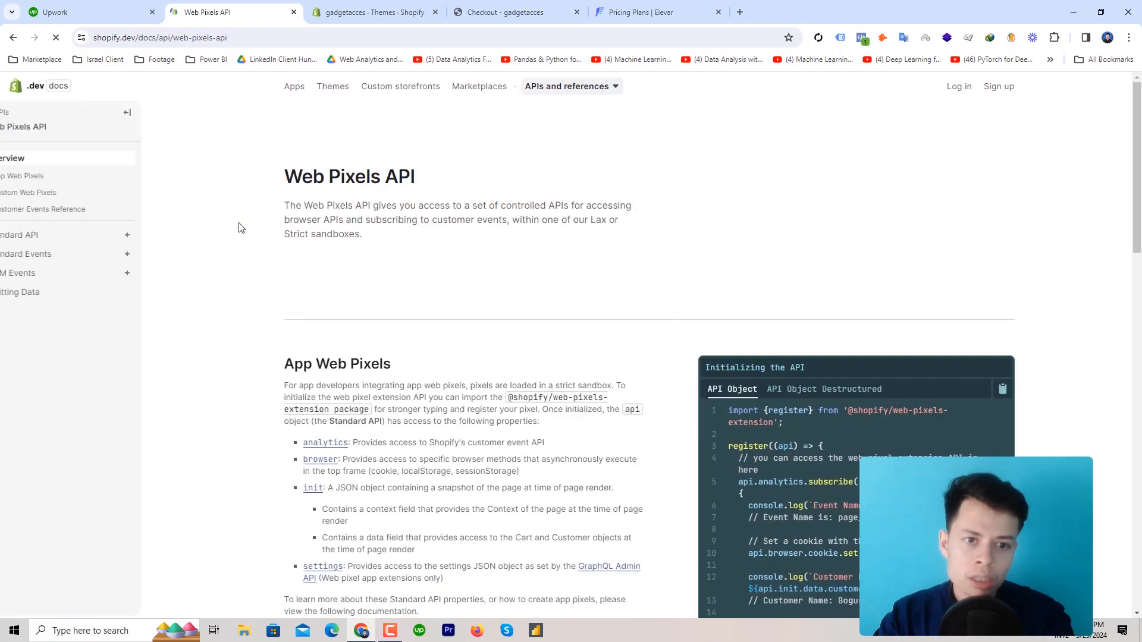
left_click(69, 259)
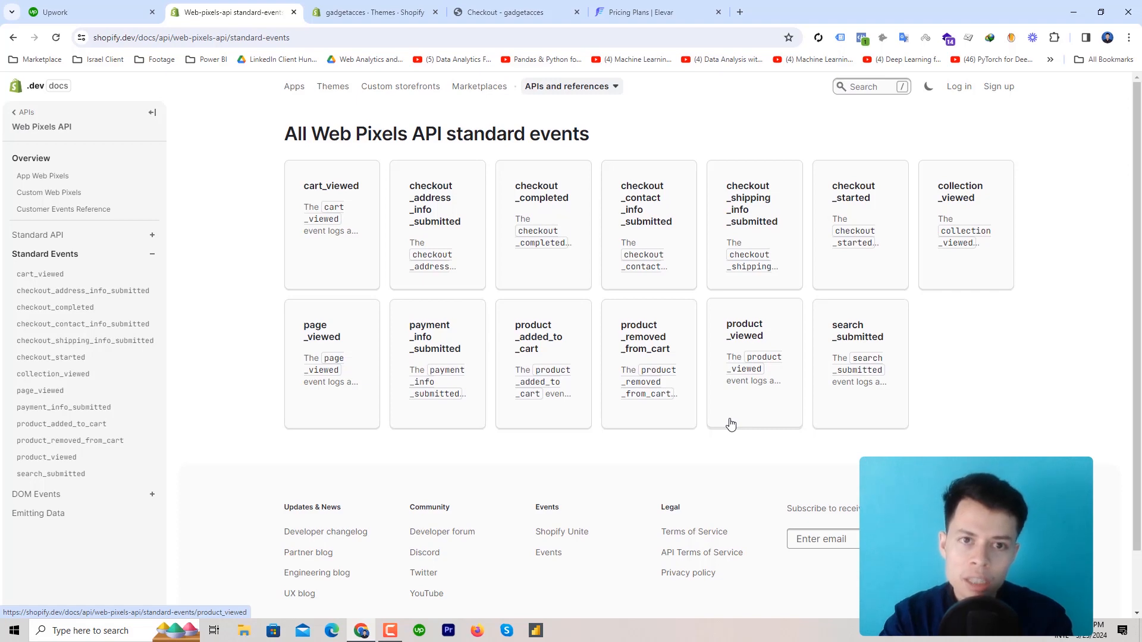
Open the admin's Store settings, then return to the standard events list
left_click(387, 5)
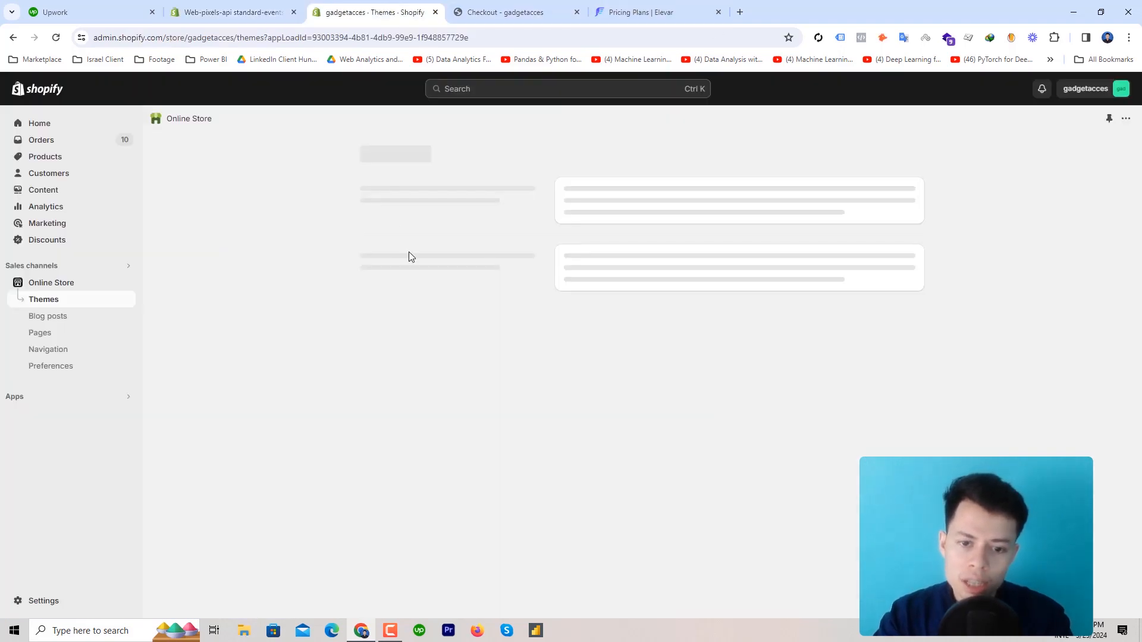
left_click(36, 603)
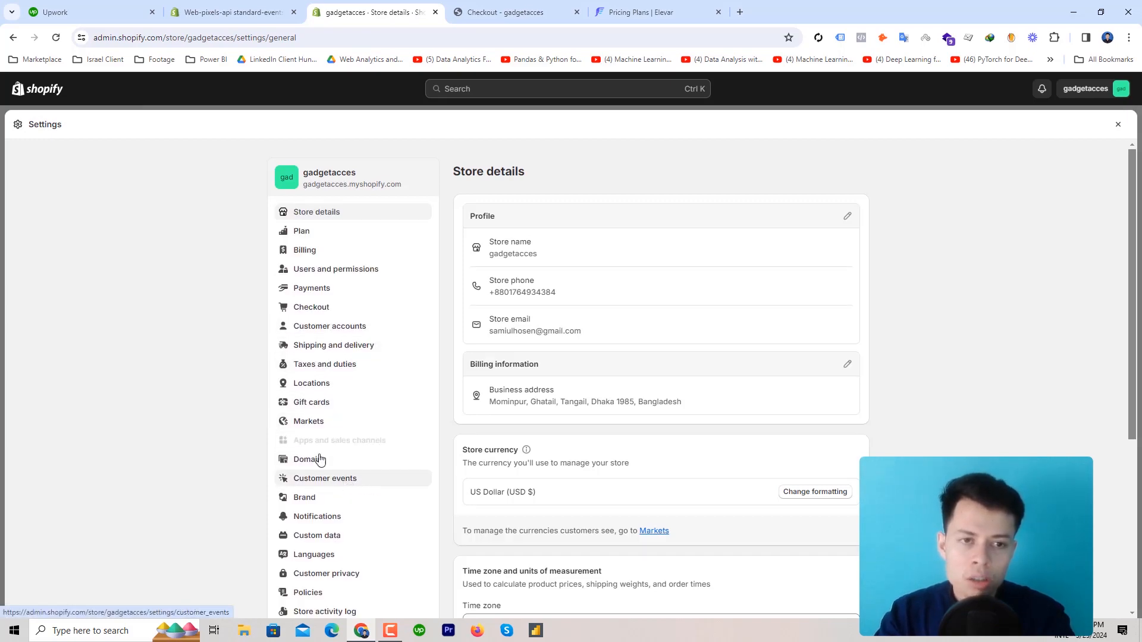
left_click(232, 12)
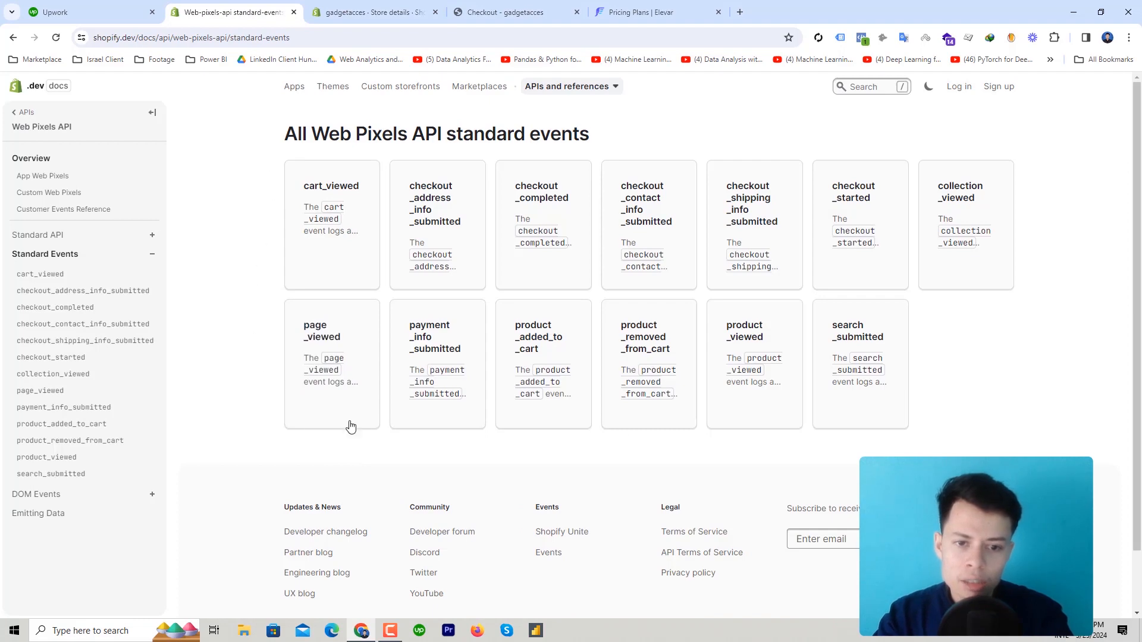
View the Custom Pixel examples for cart_viewed and page_viewed, then go back to admin Store details
left_click(319, 224)
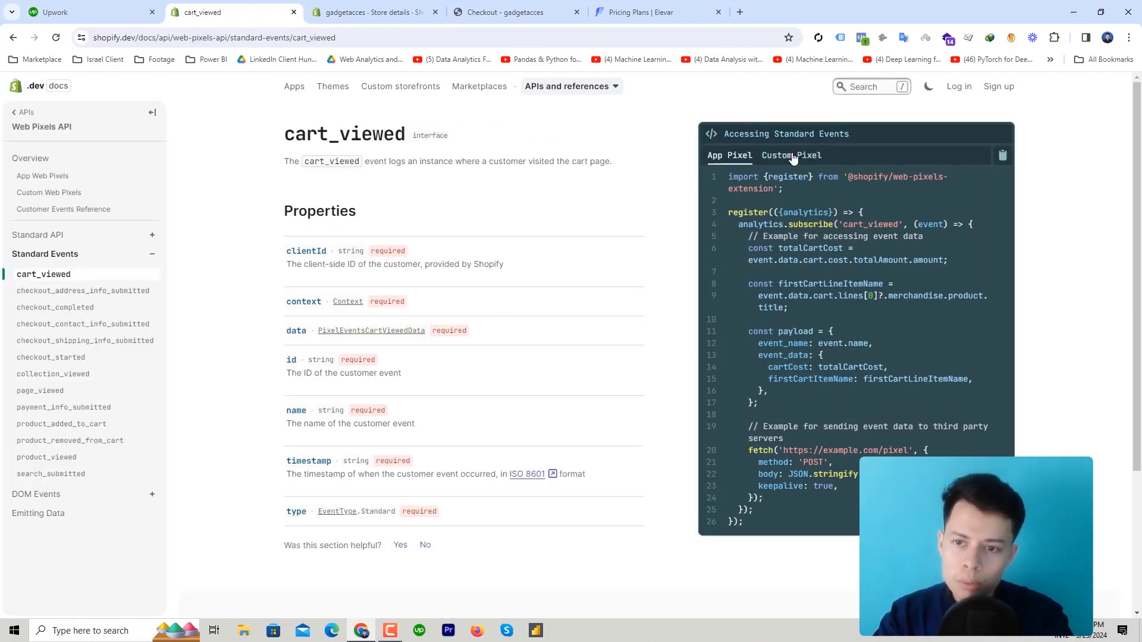
left_click(792, 157)
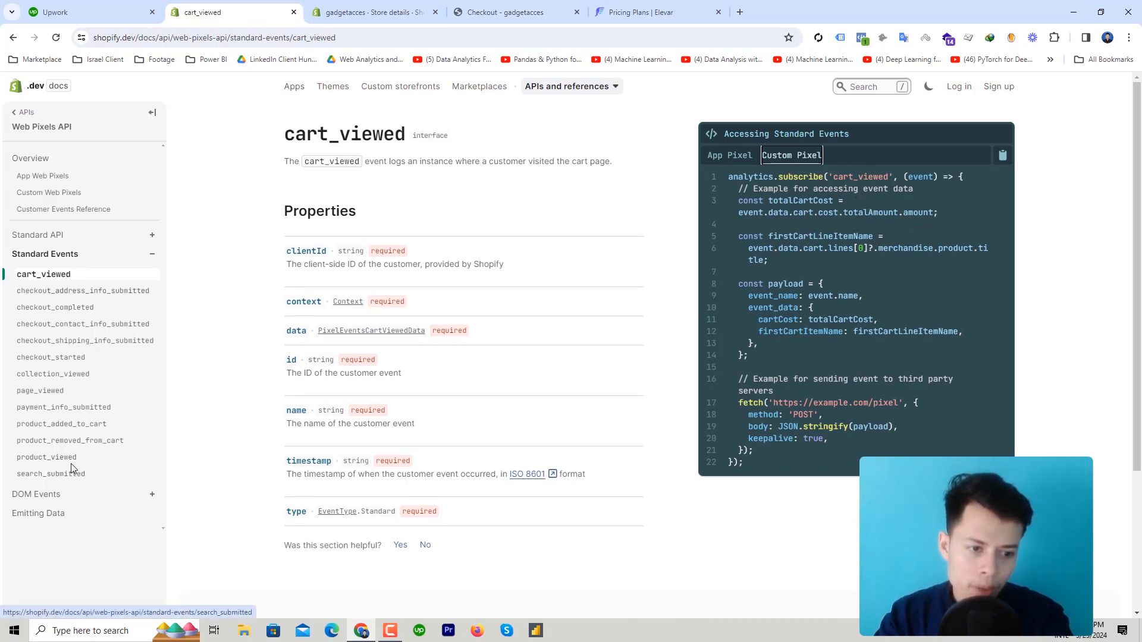
left_click(67, 392)
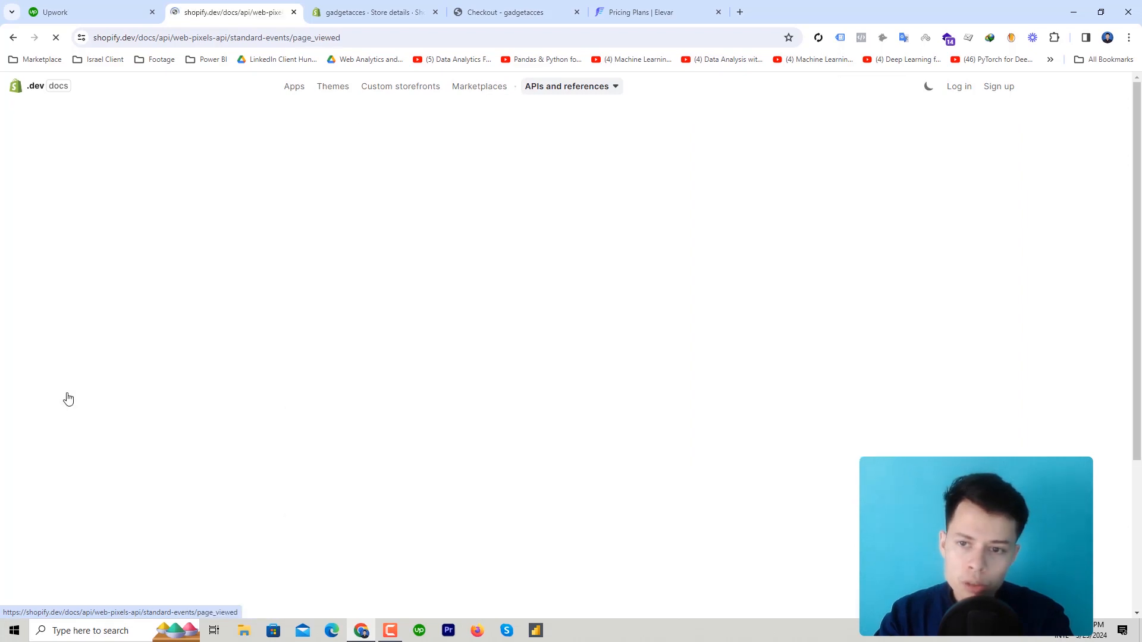
left_click(800, 155)
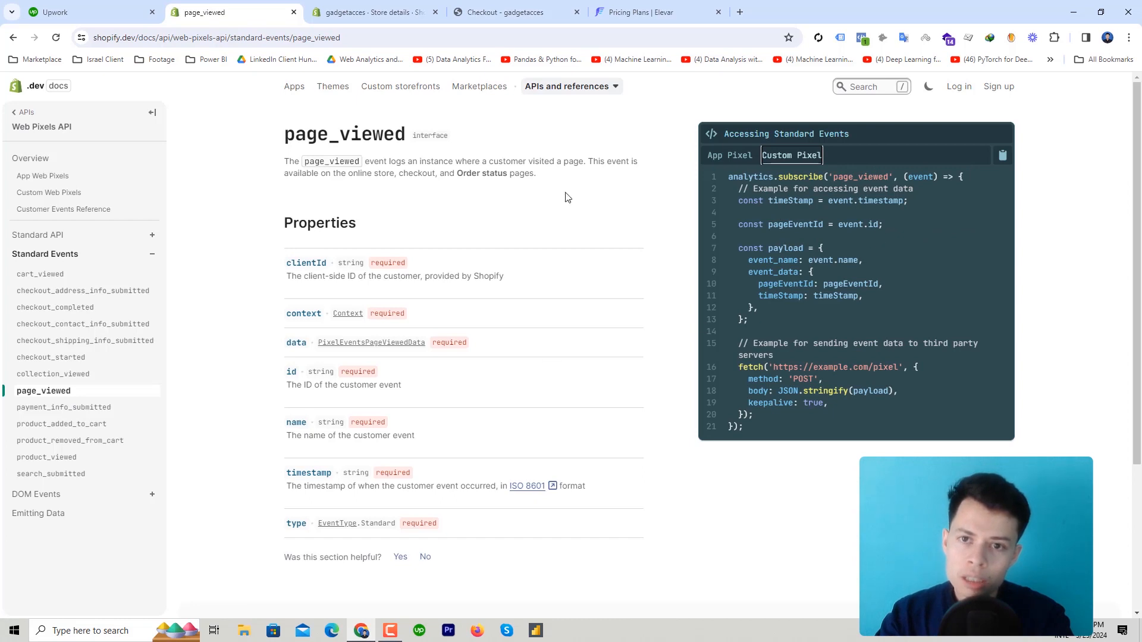
left_click(399, 8)
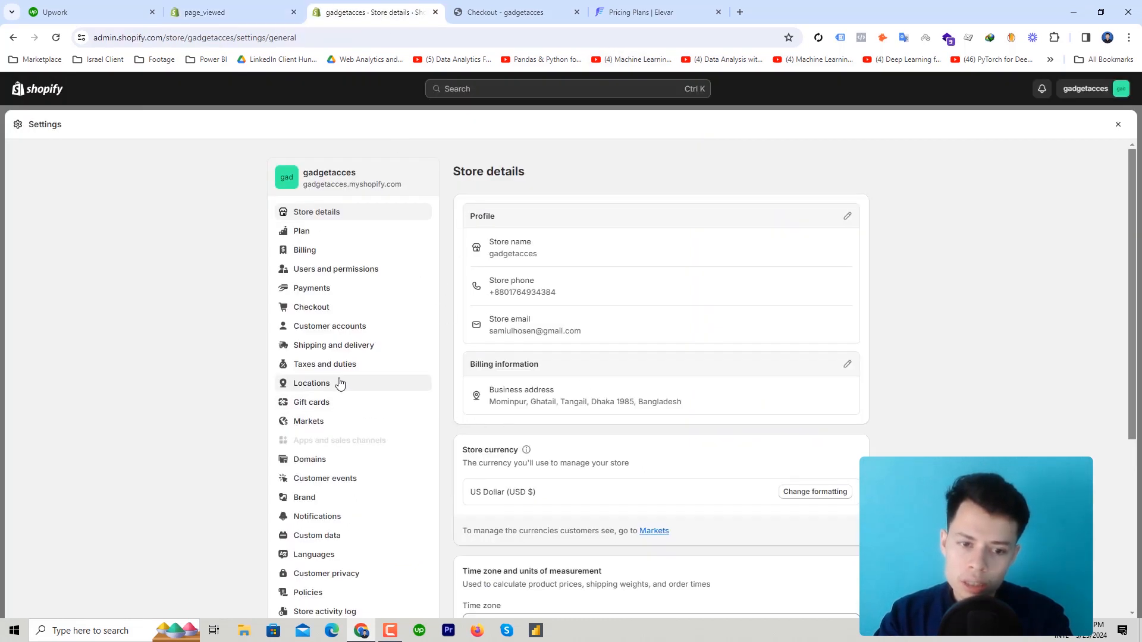
Compare the 'data layer' pixel's page_view dataLayer push with the page_viewed documentation
left_click(336, 478)
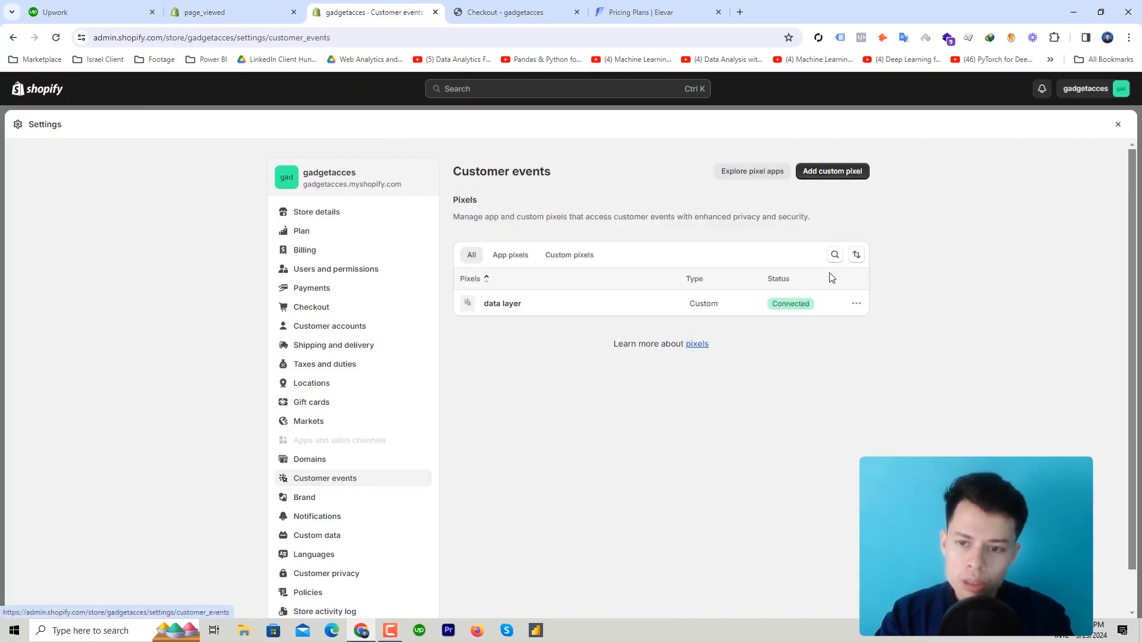
left_click(733, 301)
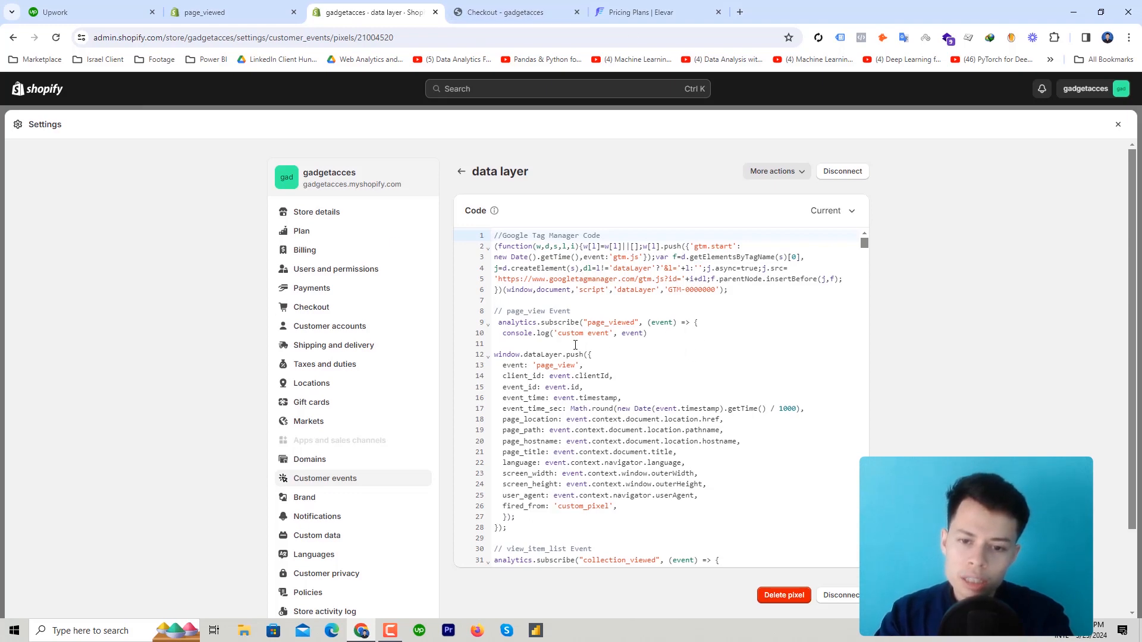
key("ctrl+shift+Tab")
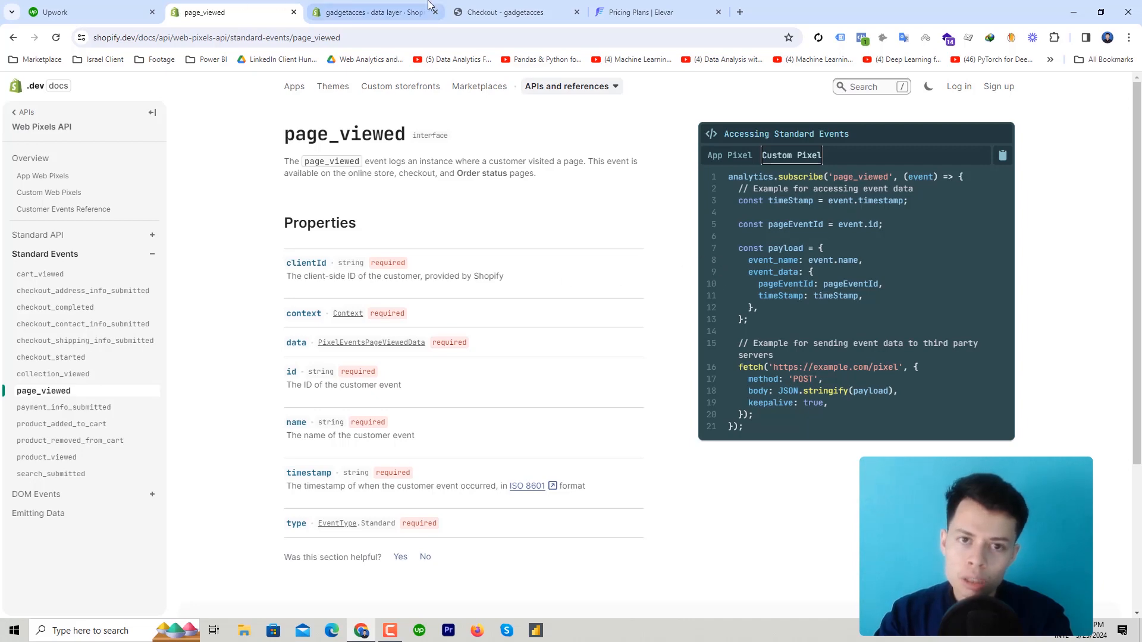
left_click(369, 12)
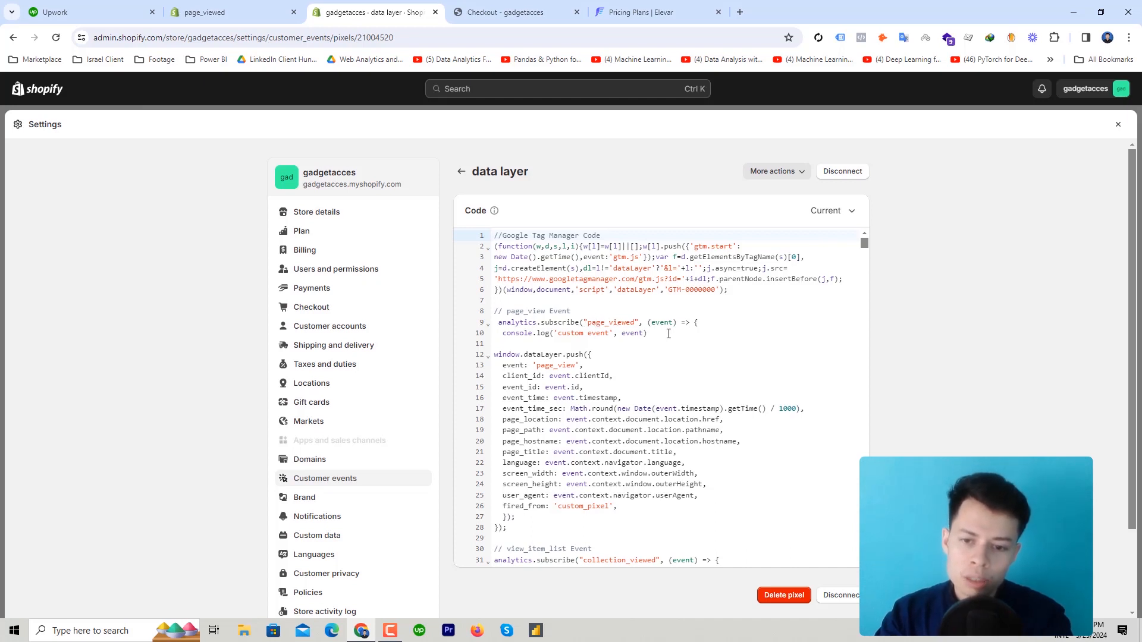
scroll(646, 344, "down", 1)
scroll(592, 370, "up", 1)
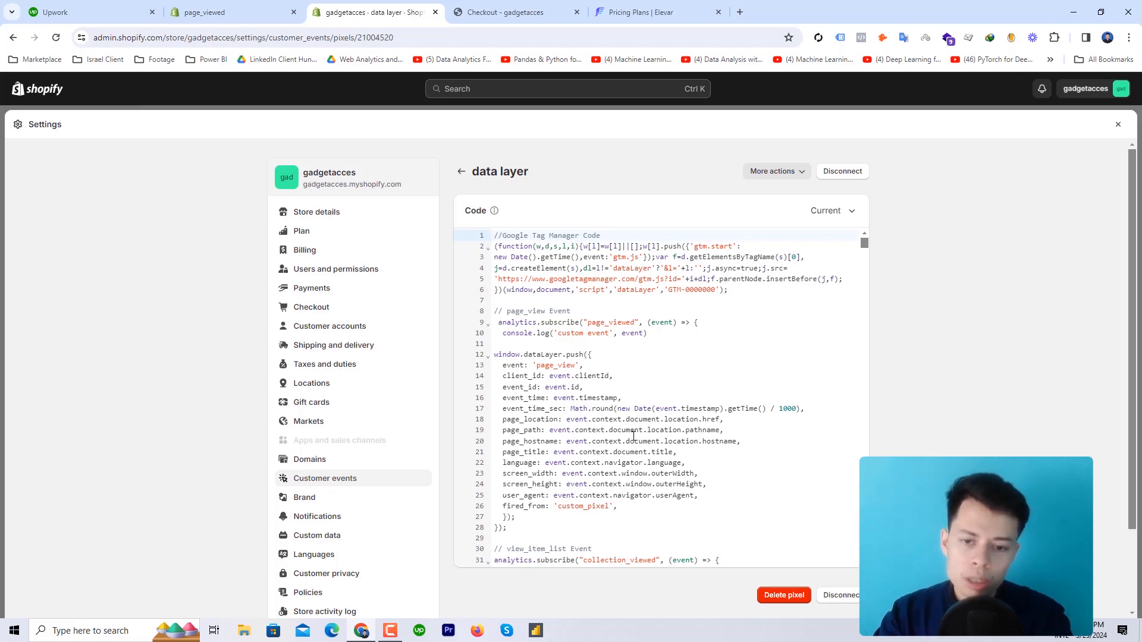
scroll(633, 436, "down", 5)
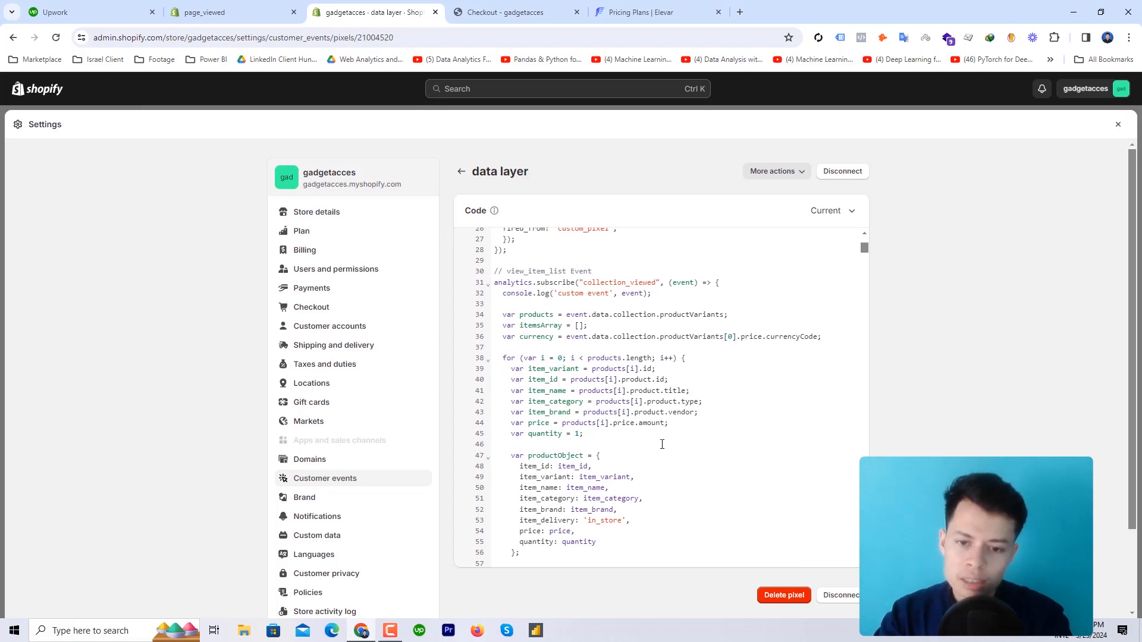
scroll(661, 444, "up", 2)
scroll(662, 445, "down", 2)
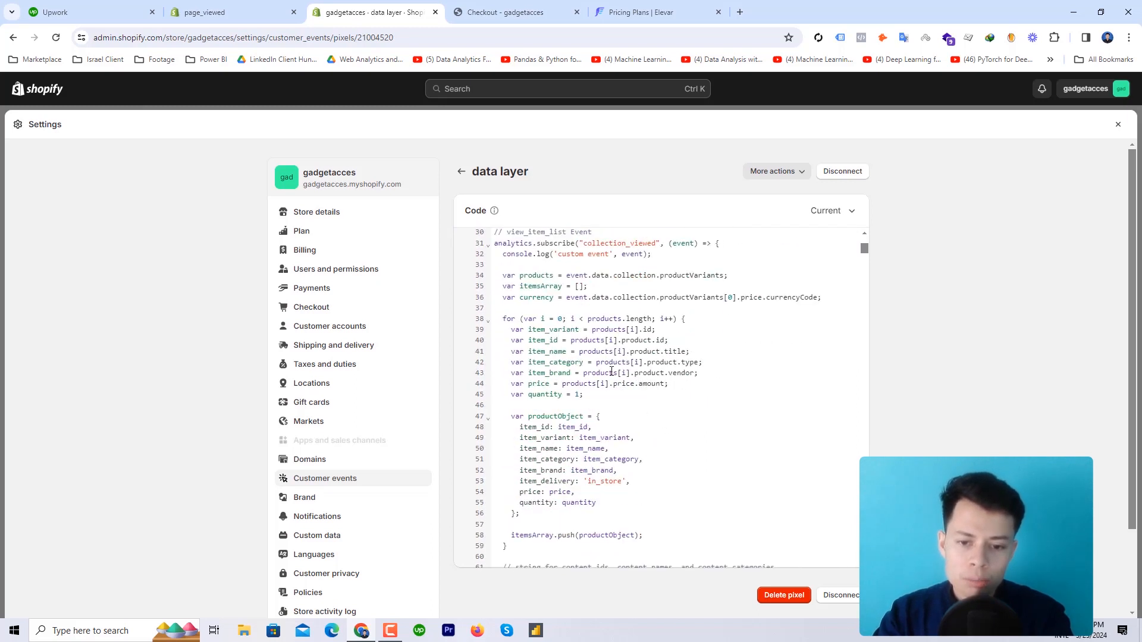
scroll(573, 395, "down", 8)
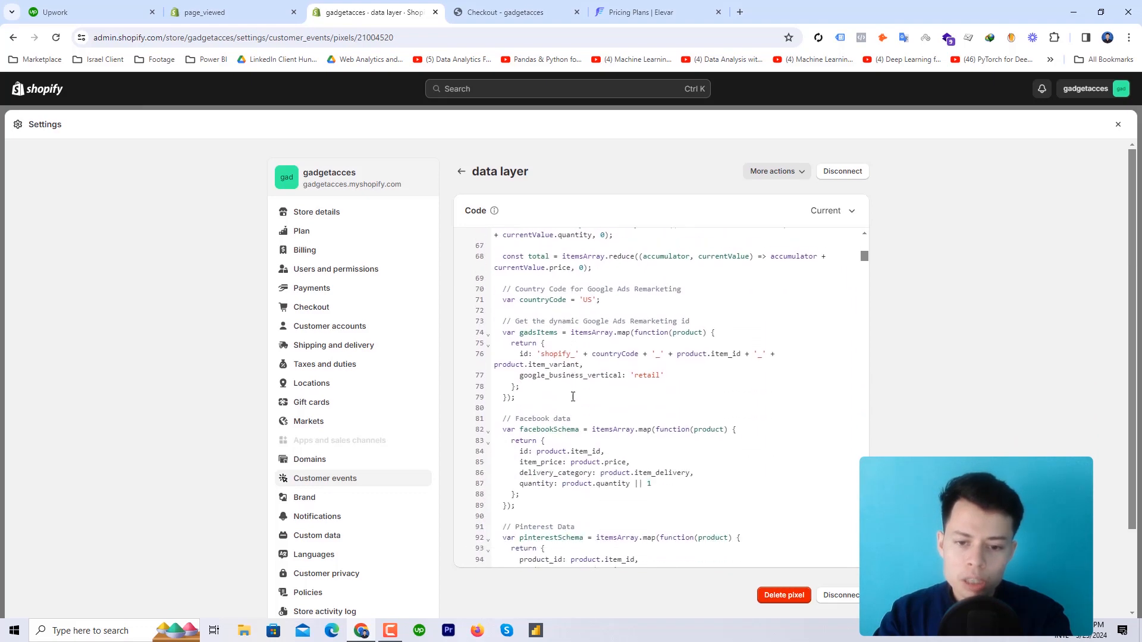
scroll(572, 397, "down", 2)
scroll(591, 430, "up", 15)
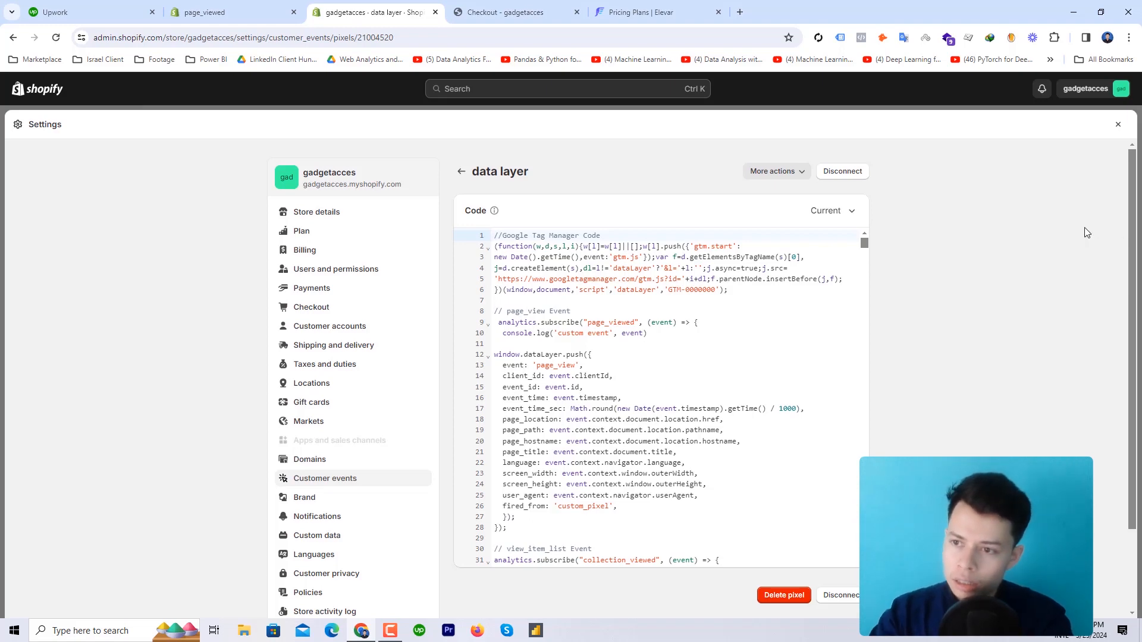
left_click(1117, 124)
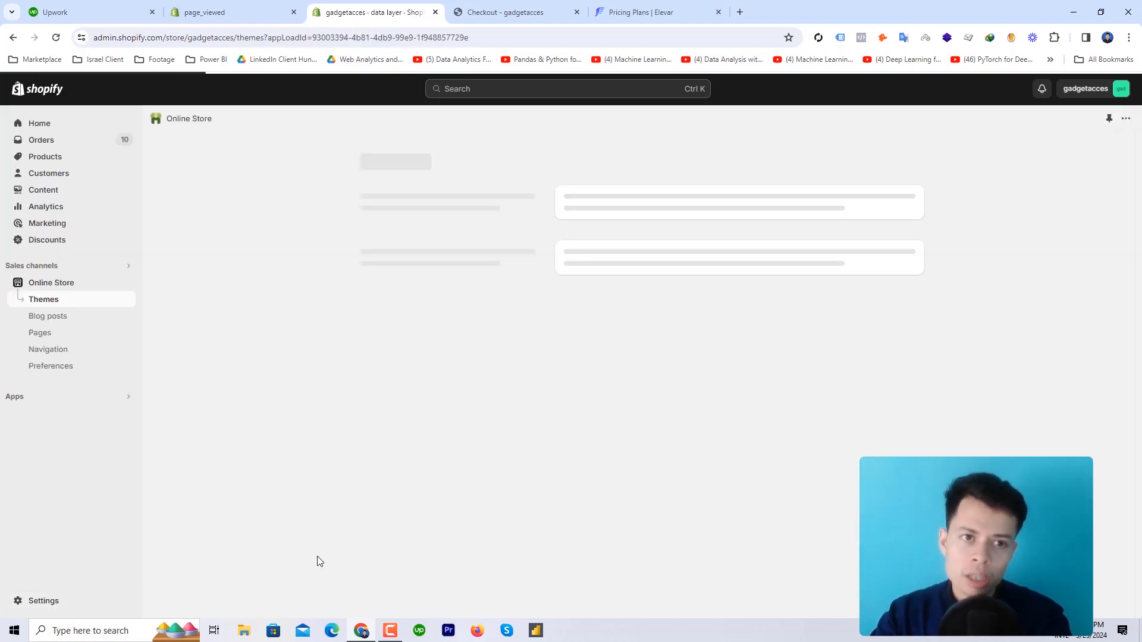
left_click(224, 11)
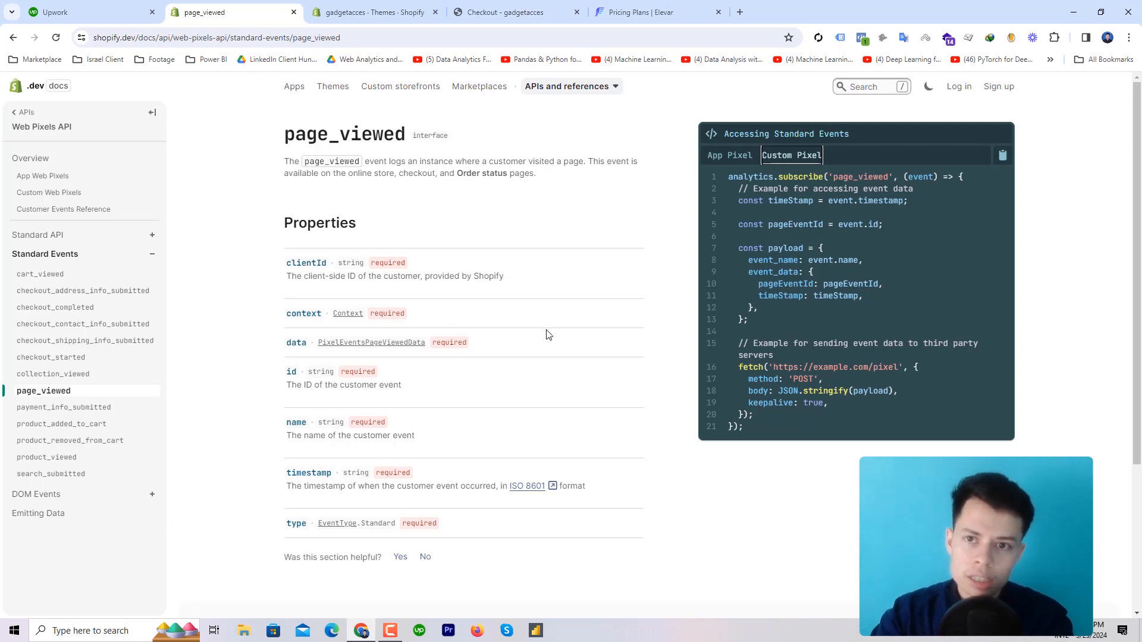
left_click(739, 12)
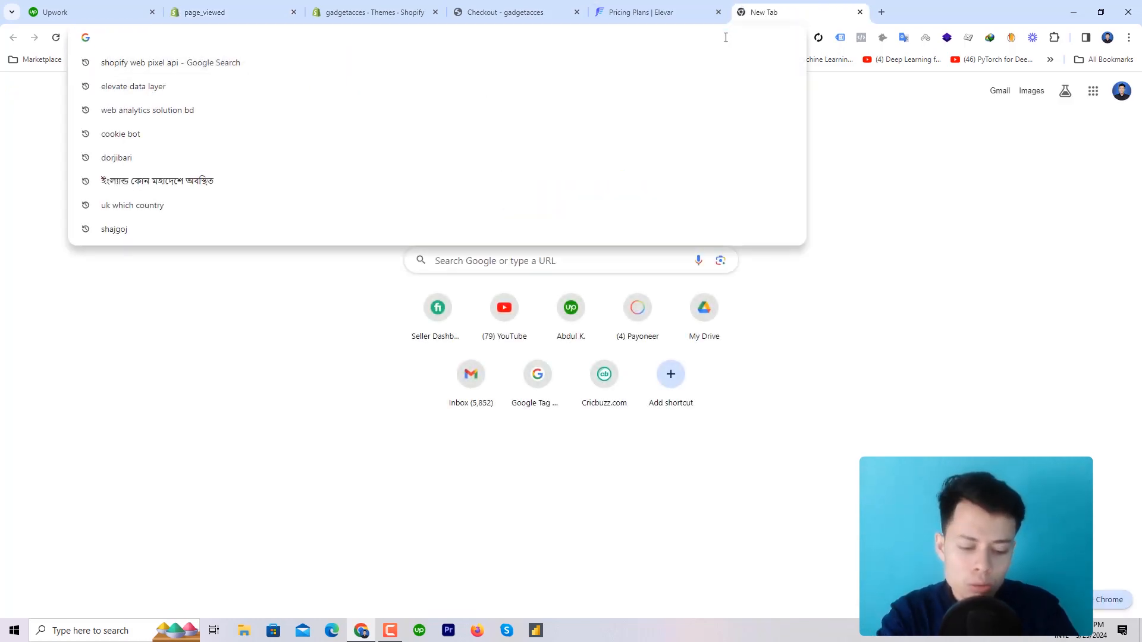
type("ga4 re")
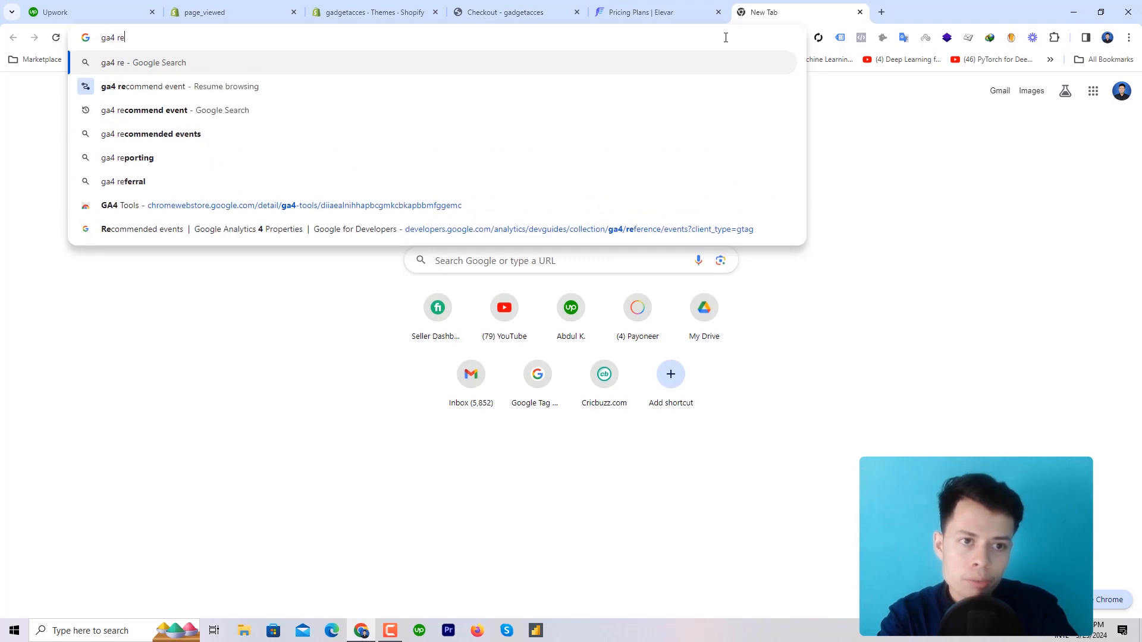
left_click(601, 90)
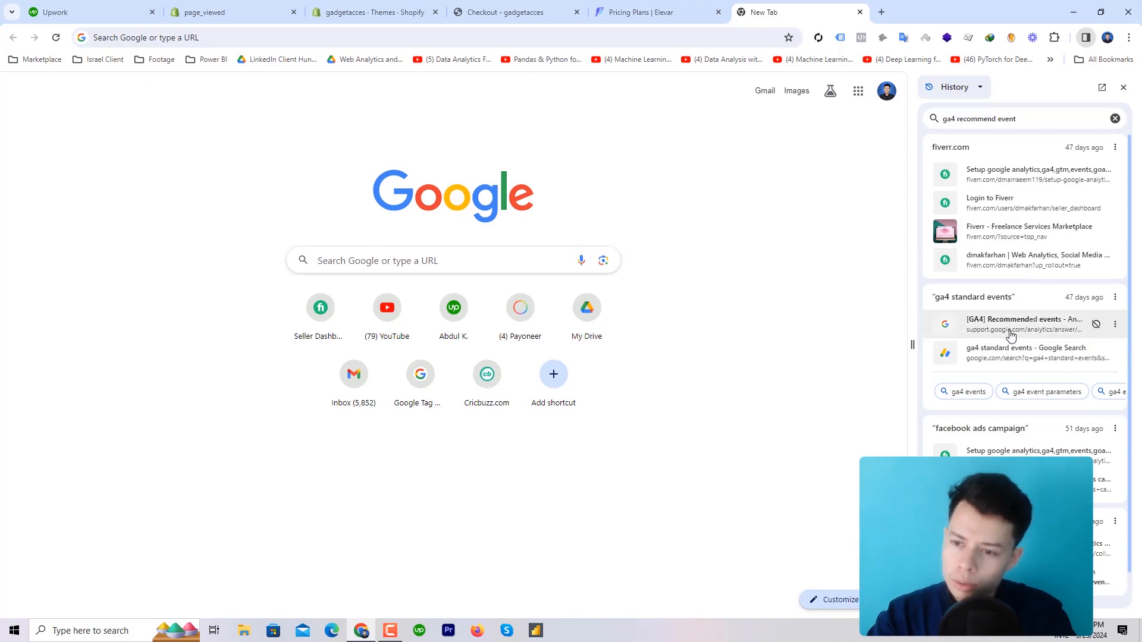
left_click(1012, 331)
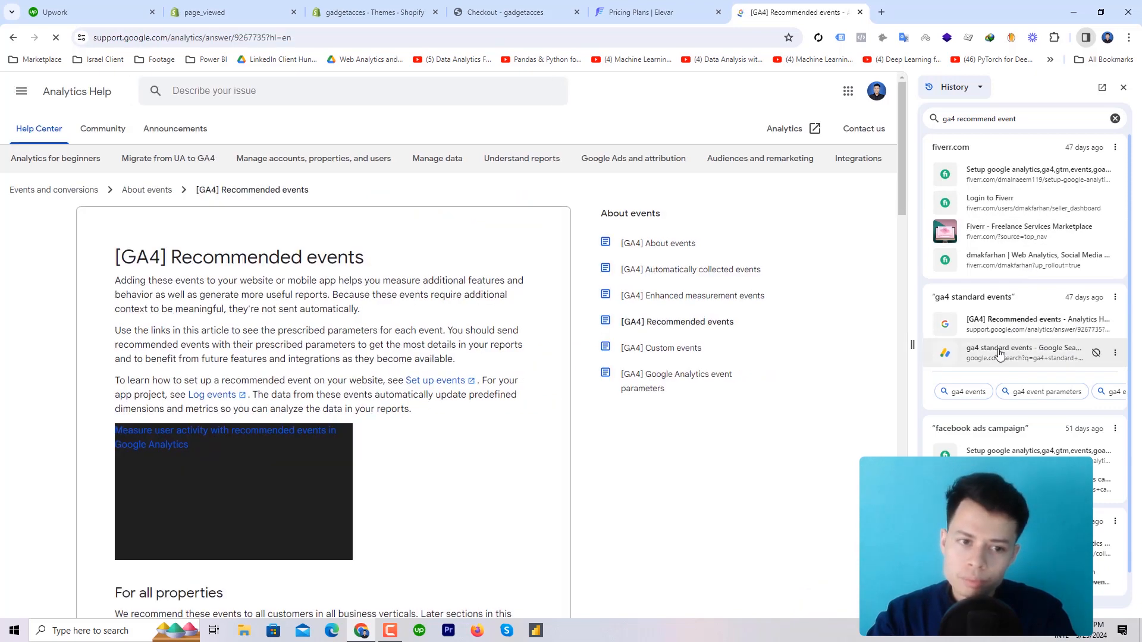
scroll(326, 412, "down", 2)
scroll(327, 412, "down", 8)
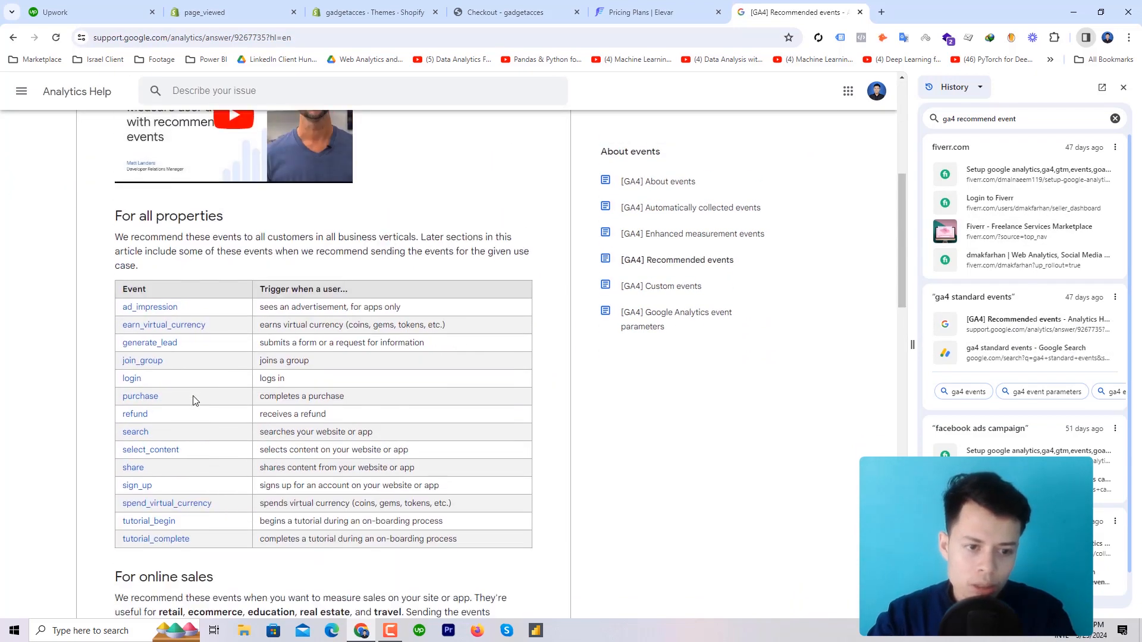
scroll(177, 462, "down", 4)
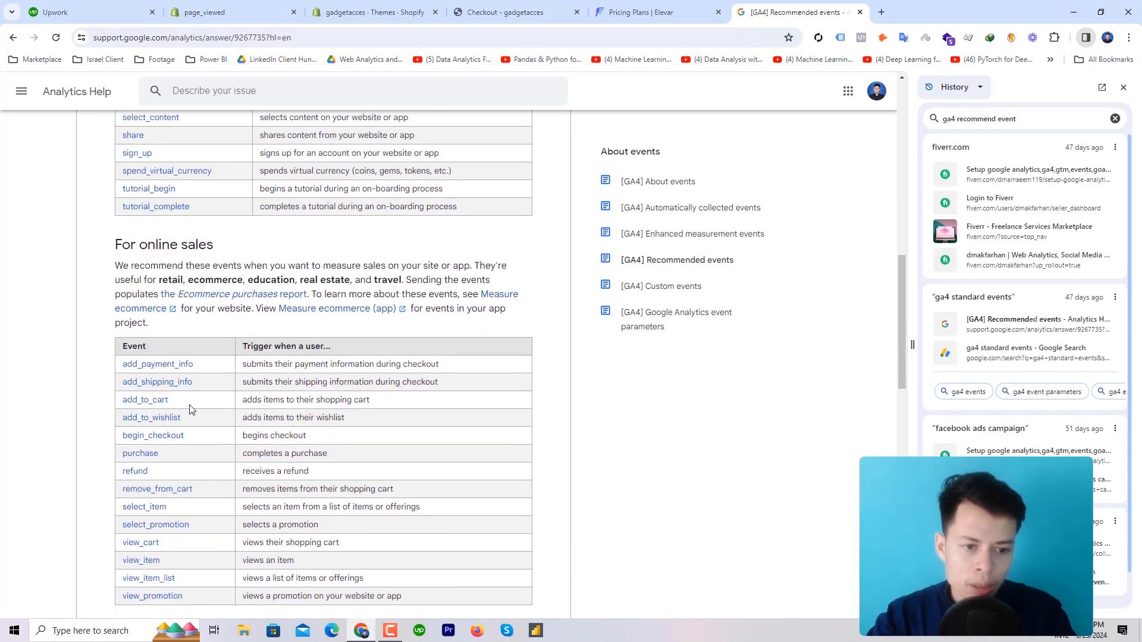
left_click(148, 324)
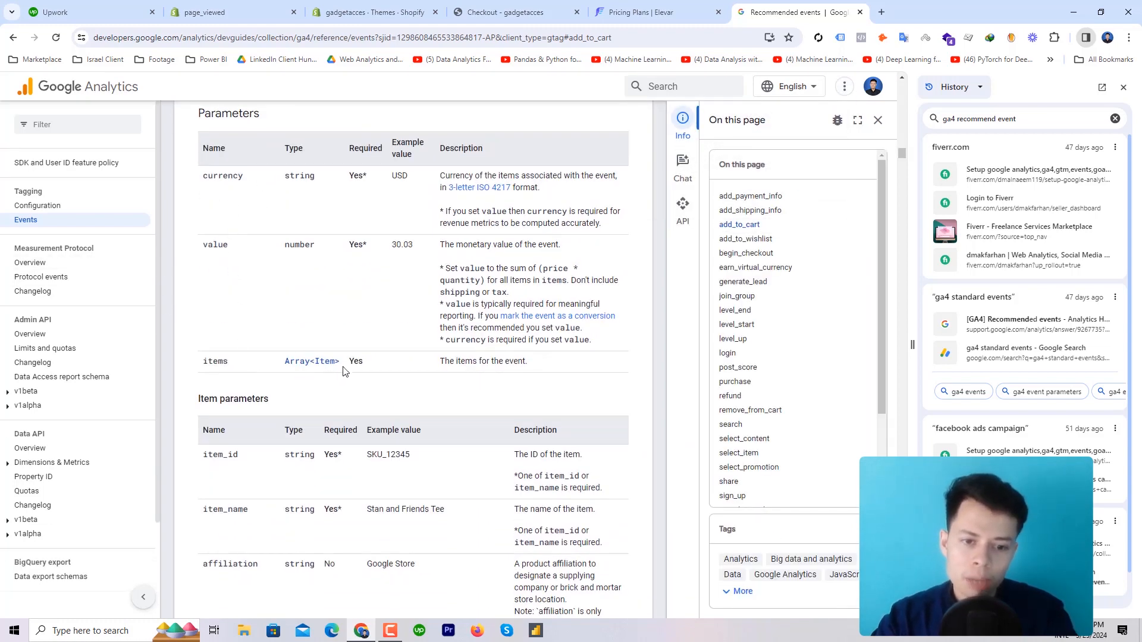
left_click(306, 362)
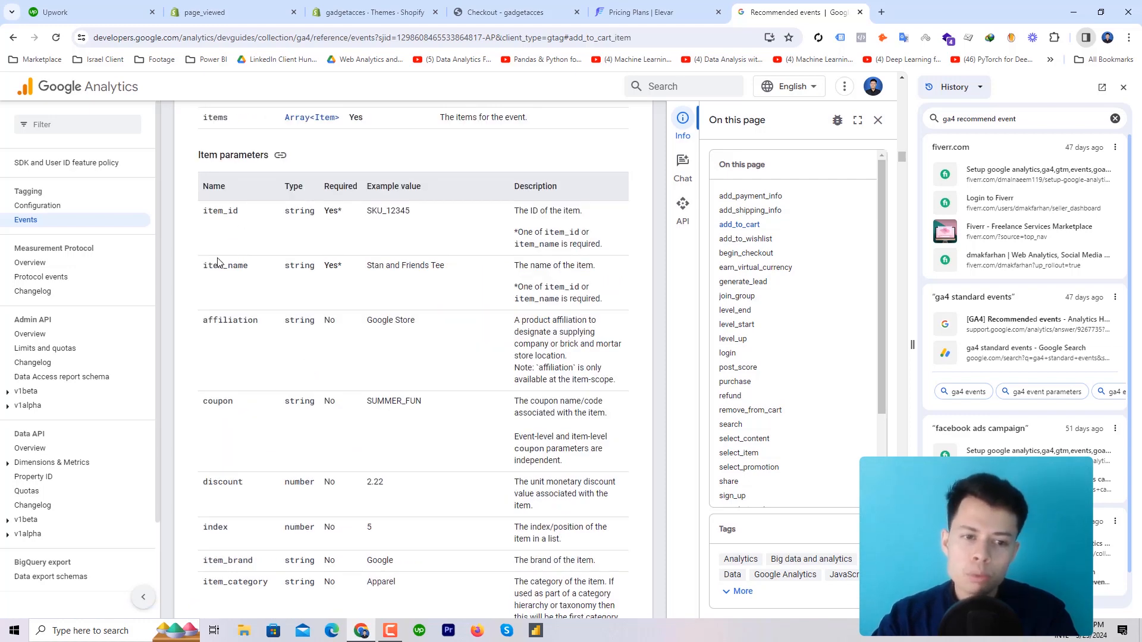
scroll(237, 323, "down", 2)
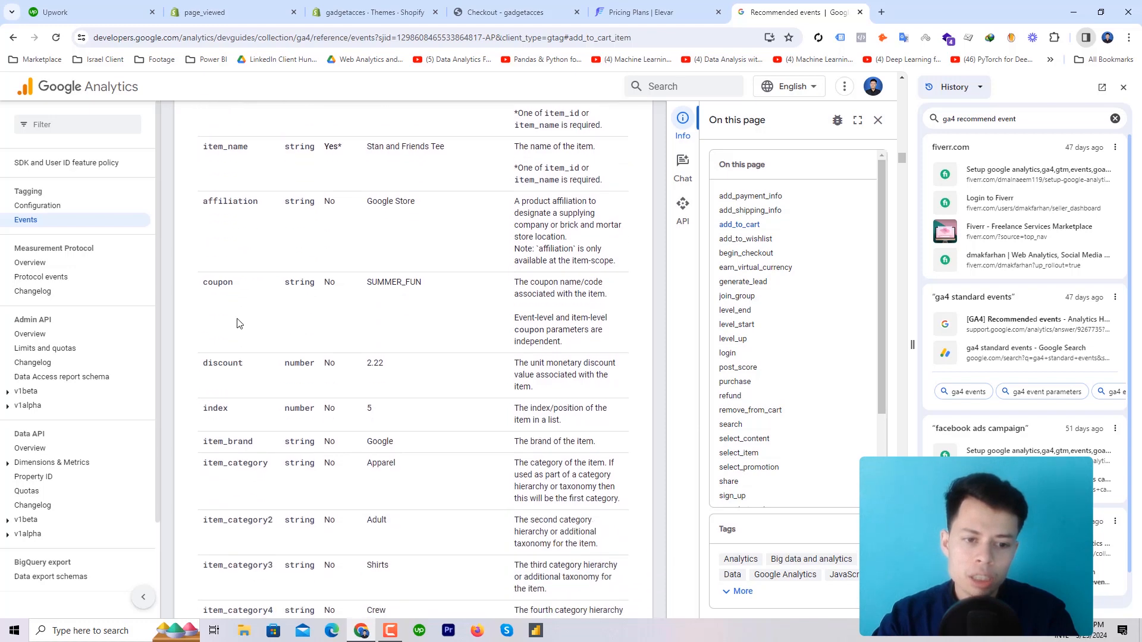
scroll(242, 383, "down", 6)
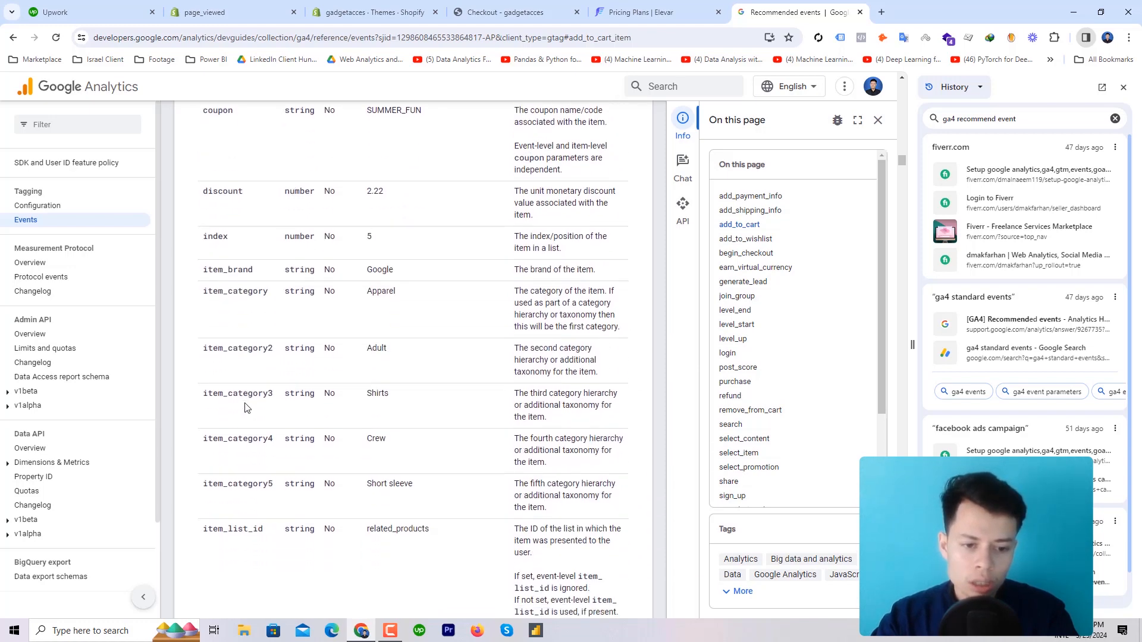
scroll(311, 433, "down", 11)
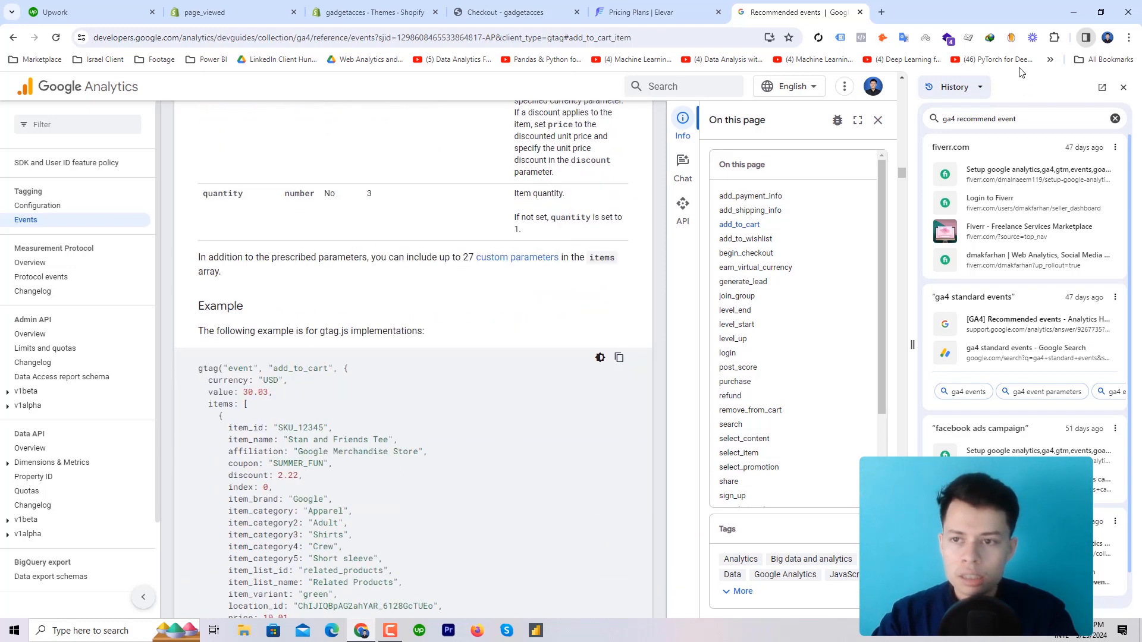
left_click(881, 12)
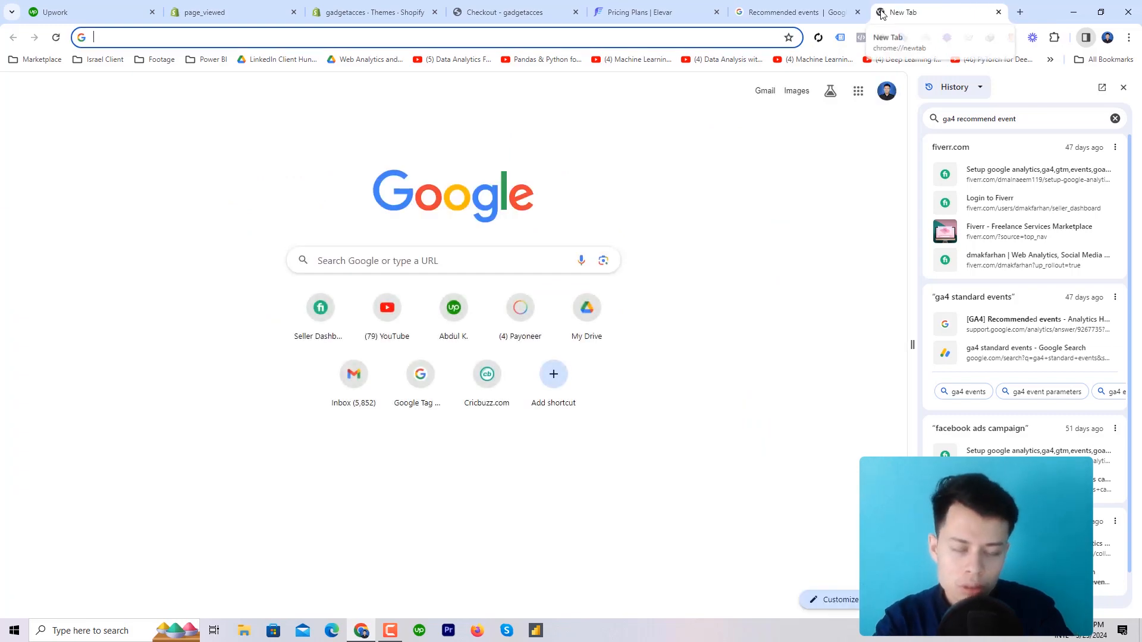
type("facebook.com")
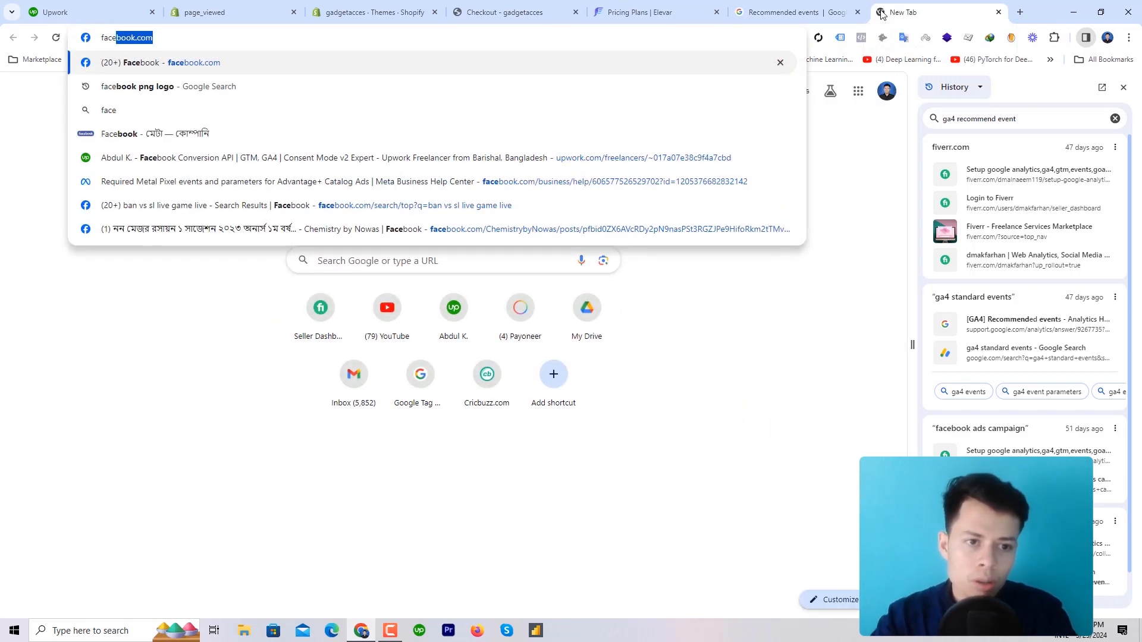
left_click(518, 182)
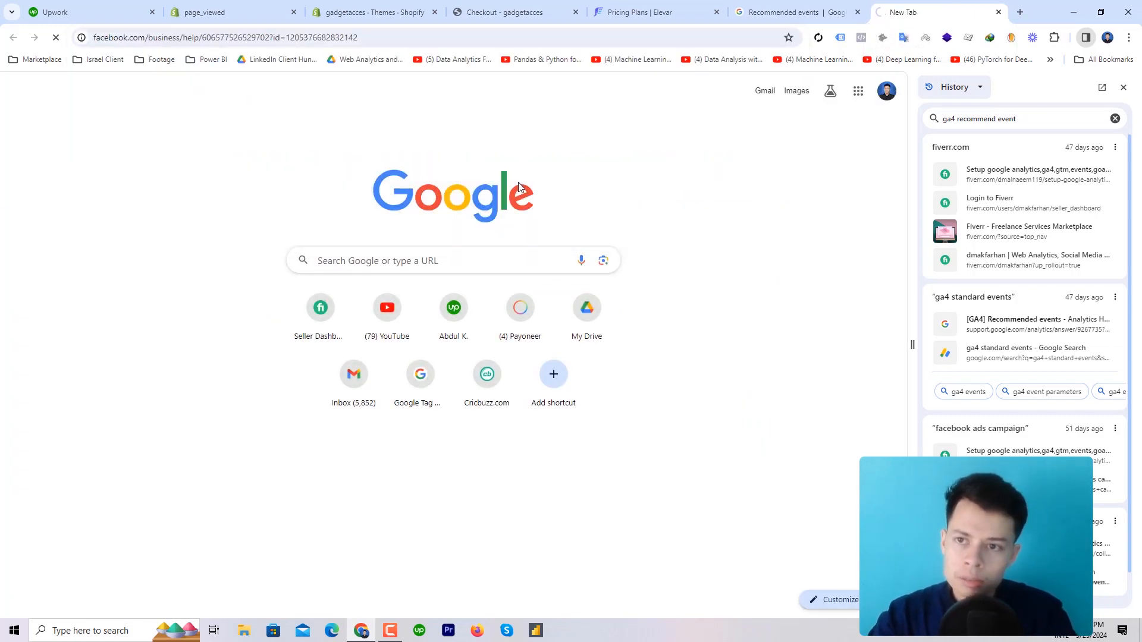
scroll(518, 265, "down", 7)
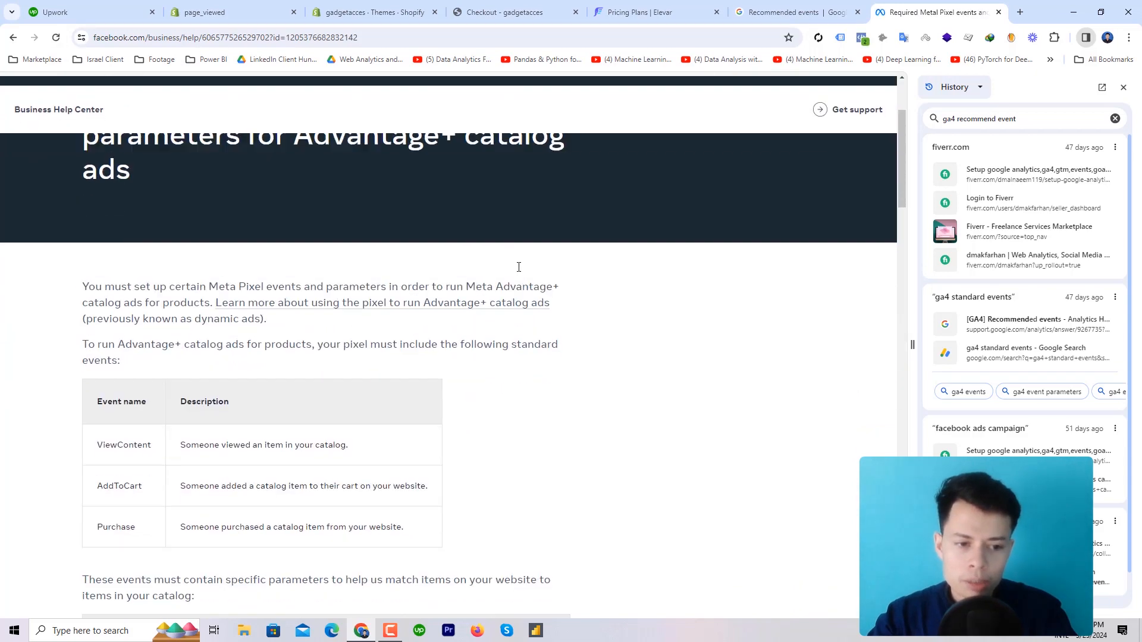
scroll(328, 369, "down", 4)
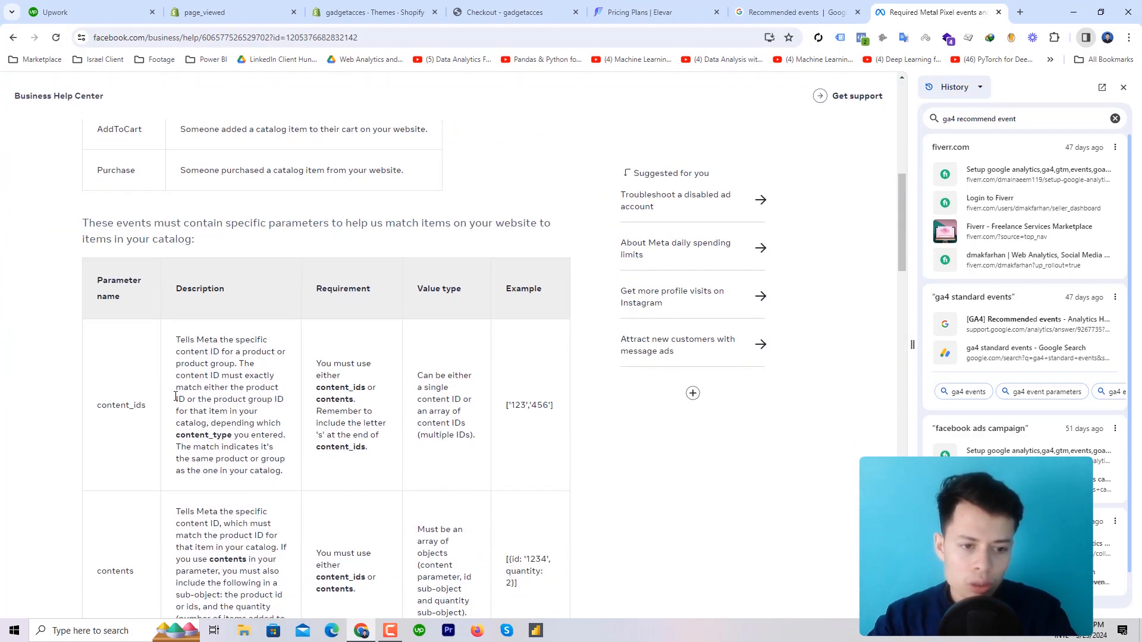
scroll(214, 295, "up", 5)
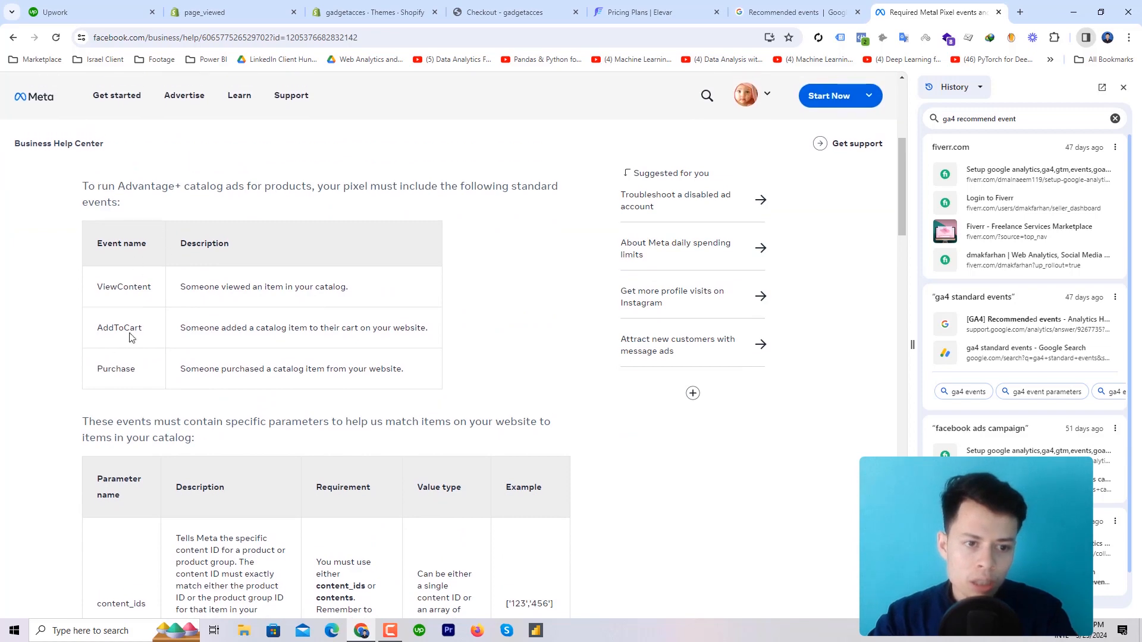
scroll(161, 380, "down", 2)
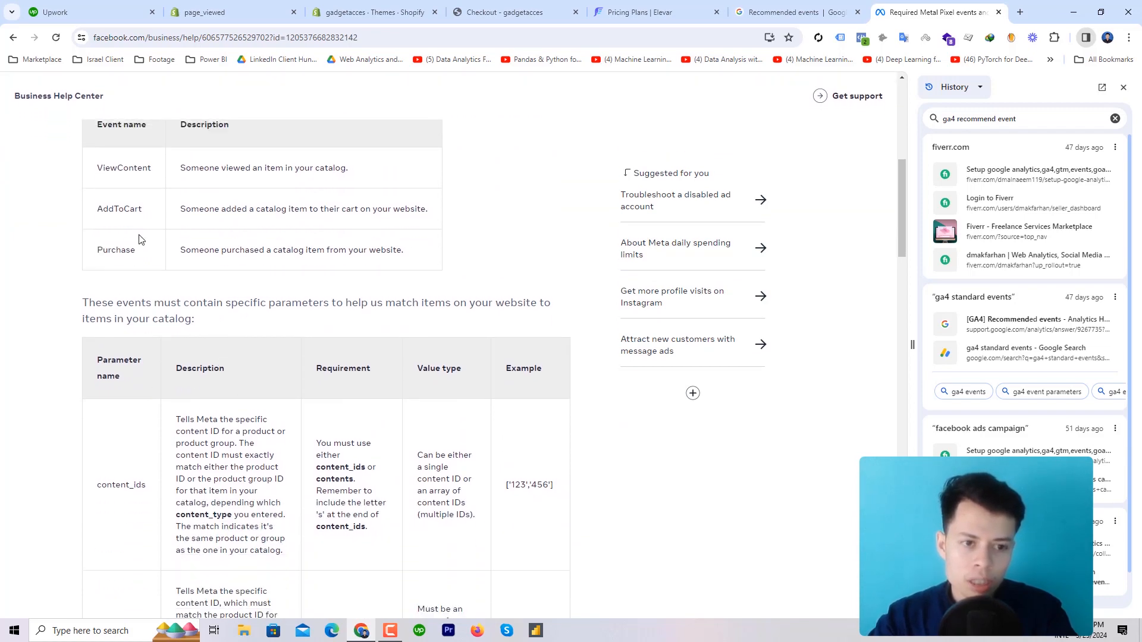
scroll(217, 529, "down", 5)
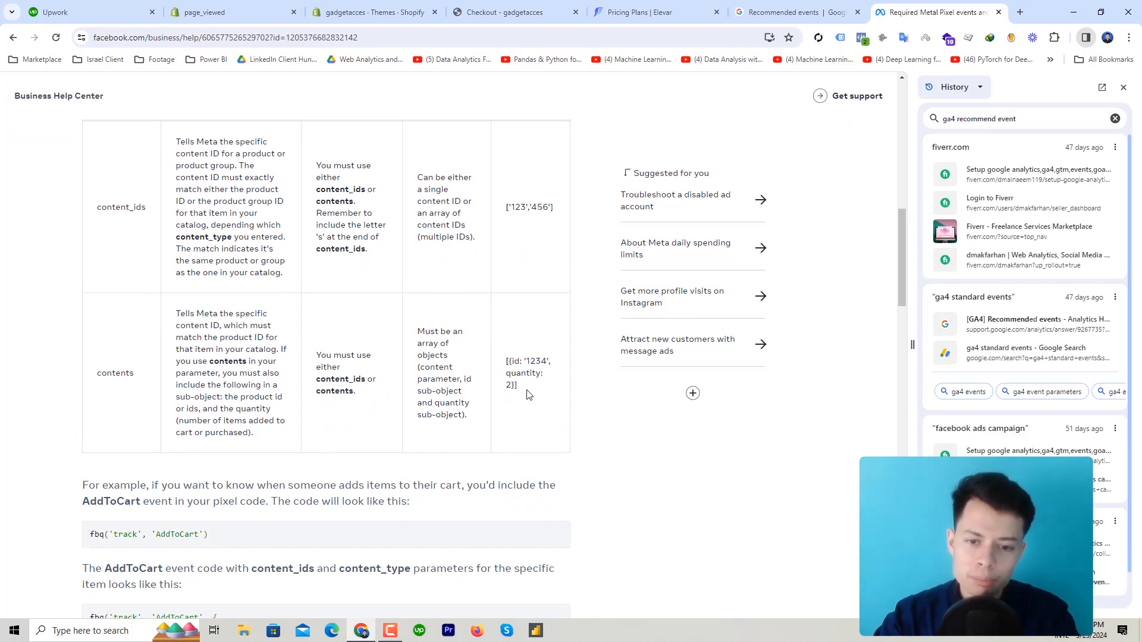
left_click_drag(527, 395, 497, 367)
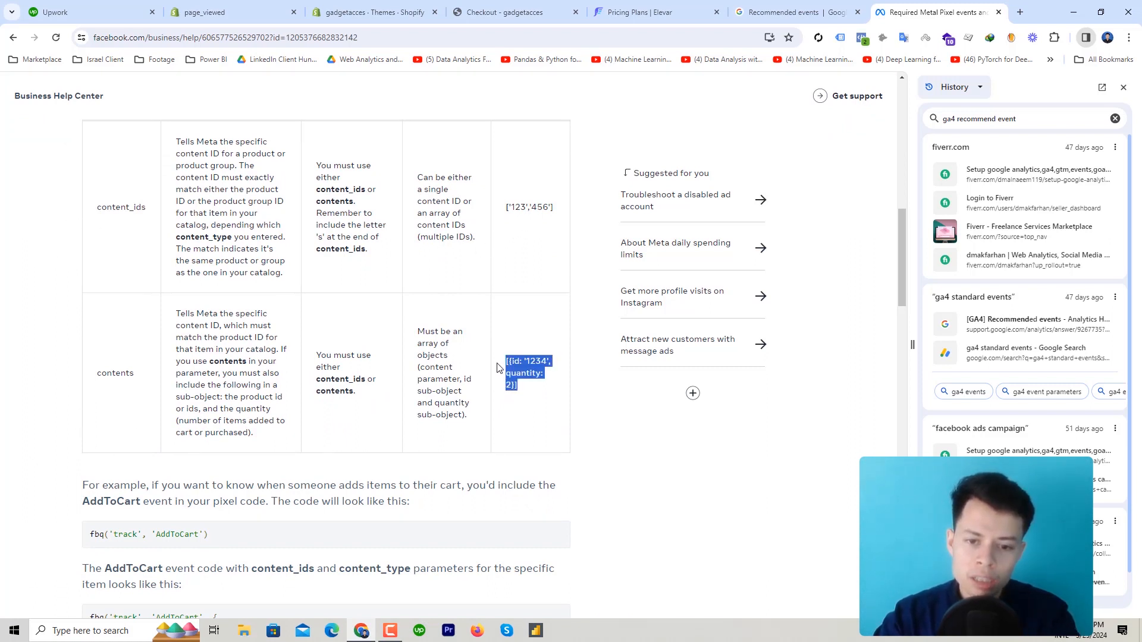
left_click(537, 408)
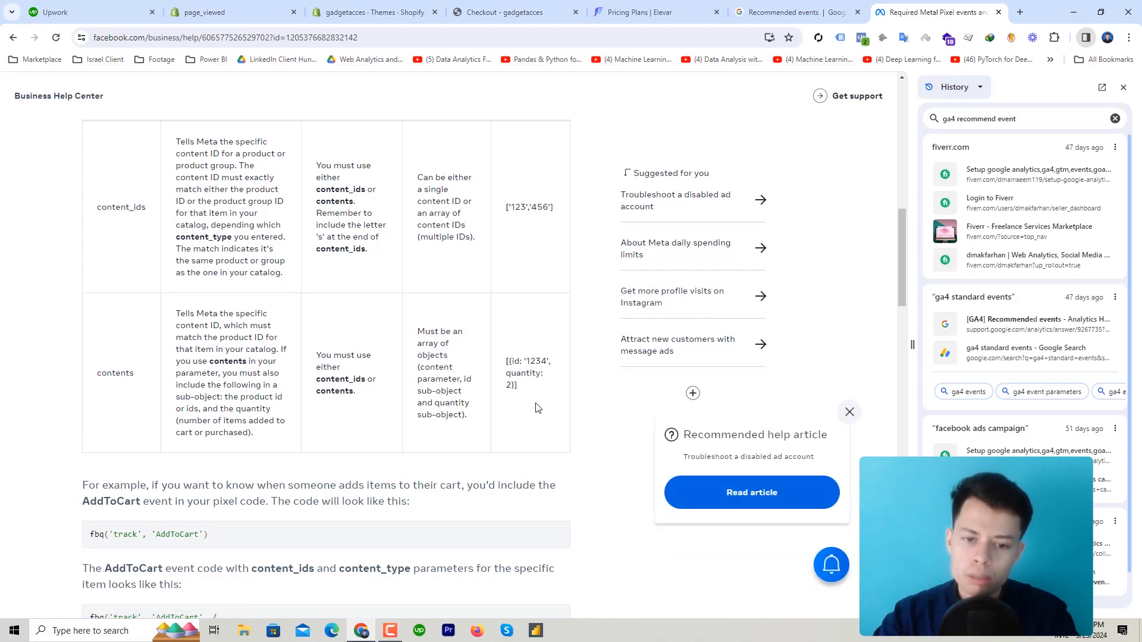
left_click(797, 11)
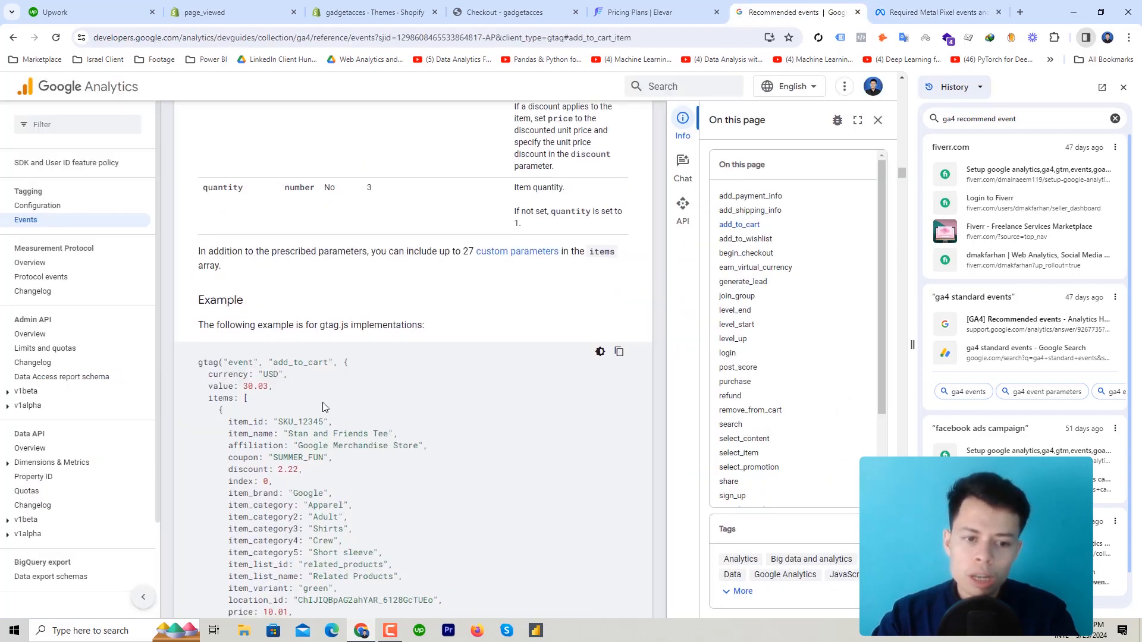
scroll(323, 407, "down", 5)
scroll(323, 407, "up", 3)
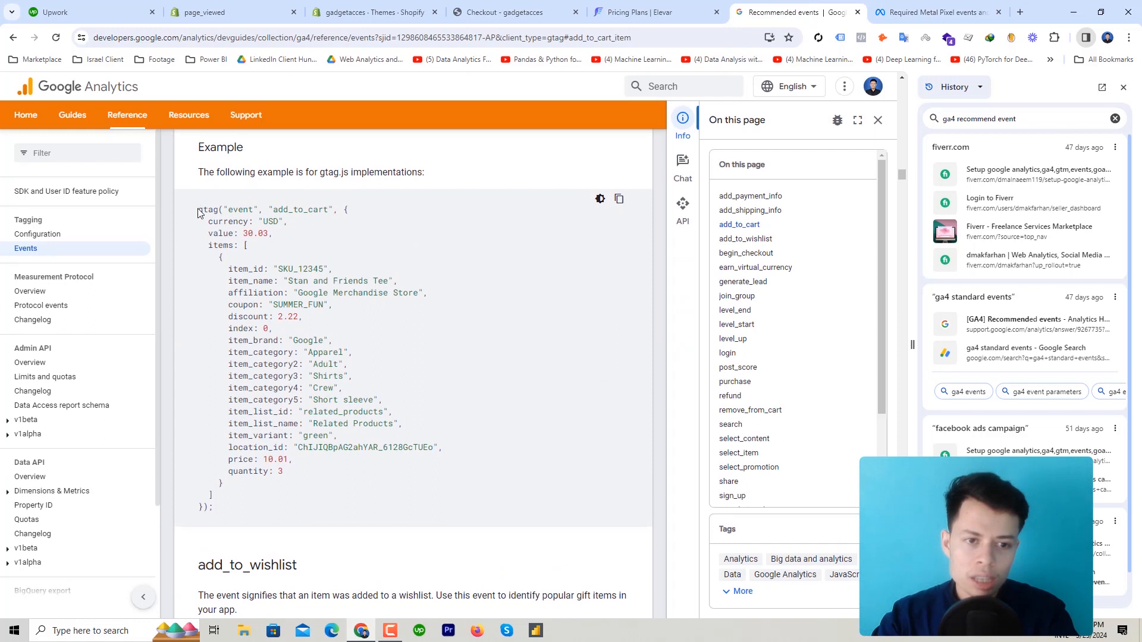
left_click_drag(198, 213, 308, 340)
left_click(238, 261)
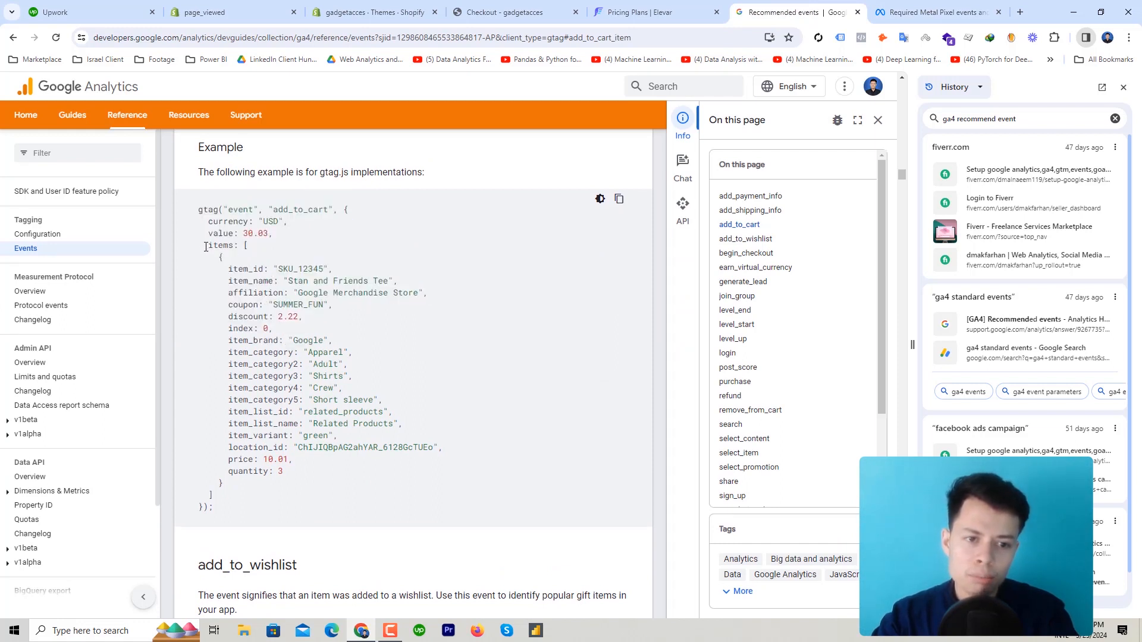
left_click_drag(205, 247, 347, 499)
key("ctrl+Tab")
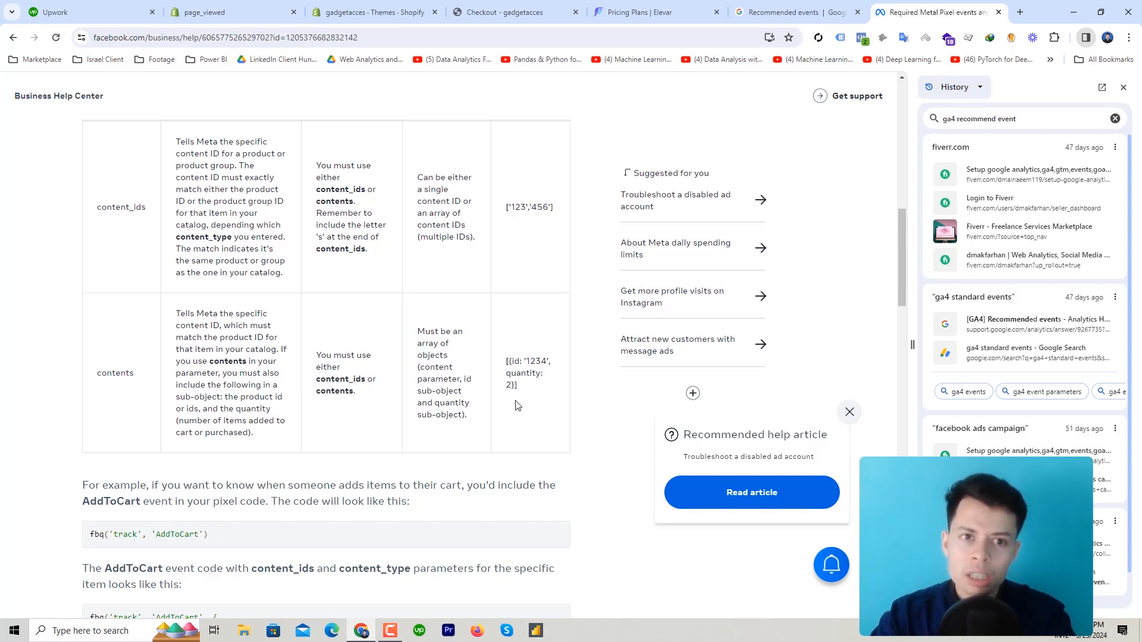
left_click(998, 12)
left_click(860, 12)
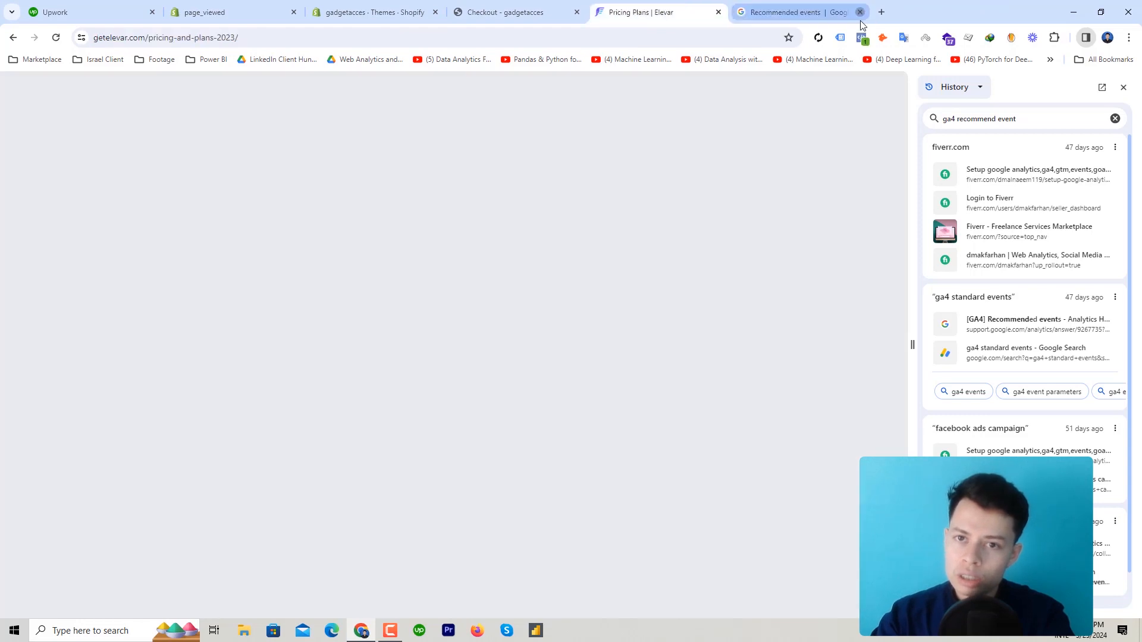
left_click(719, 12)
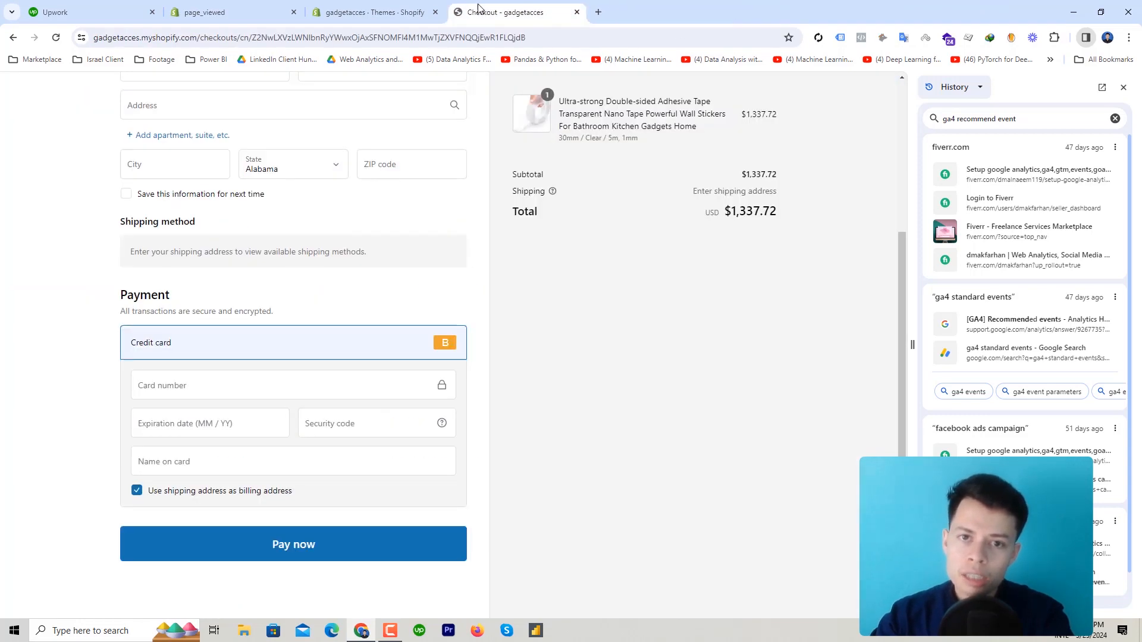
scroll(698, 186, "up", 3)
left_click(1123, 87)
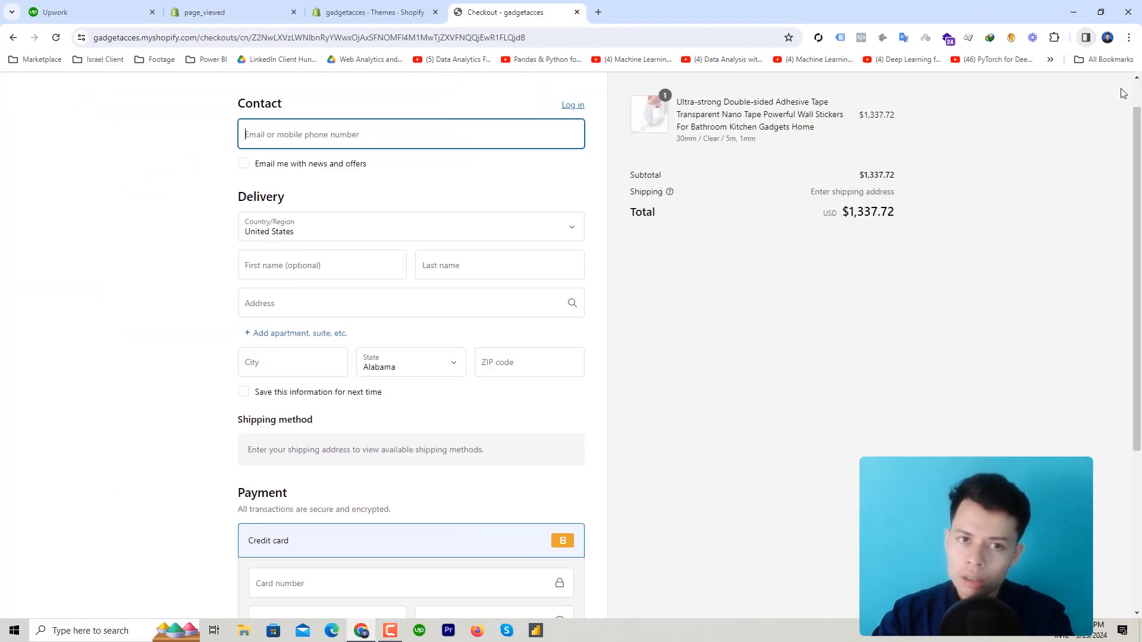
key("ctrl+shift+Tab")
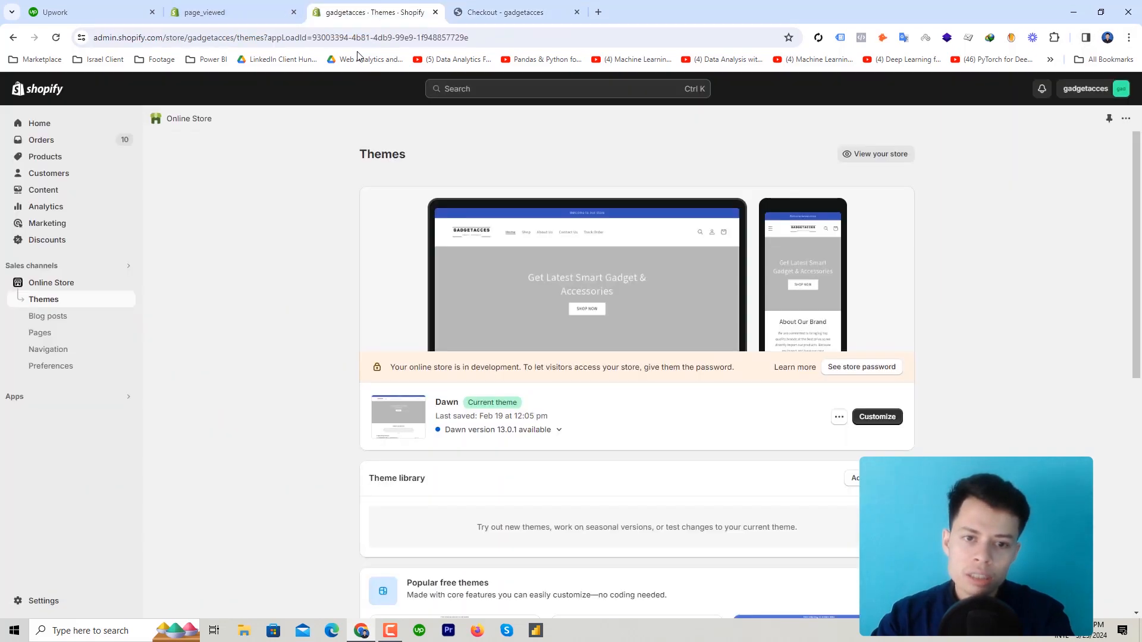
left_click(237, 12)
left_click(369, 11)
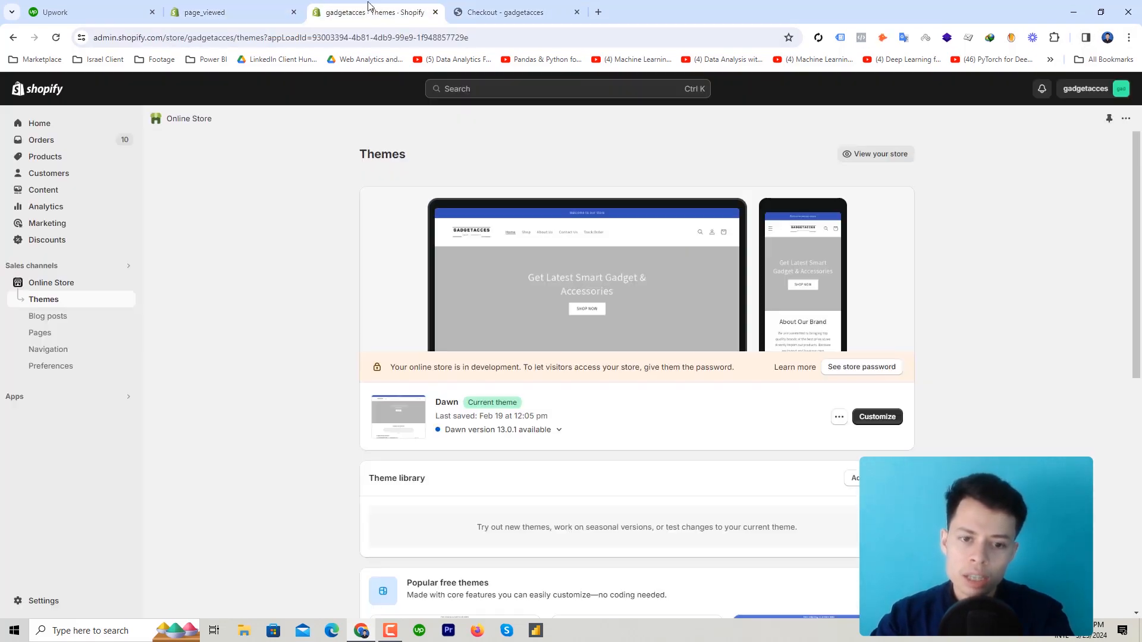
left_click(30, 602)
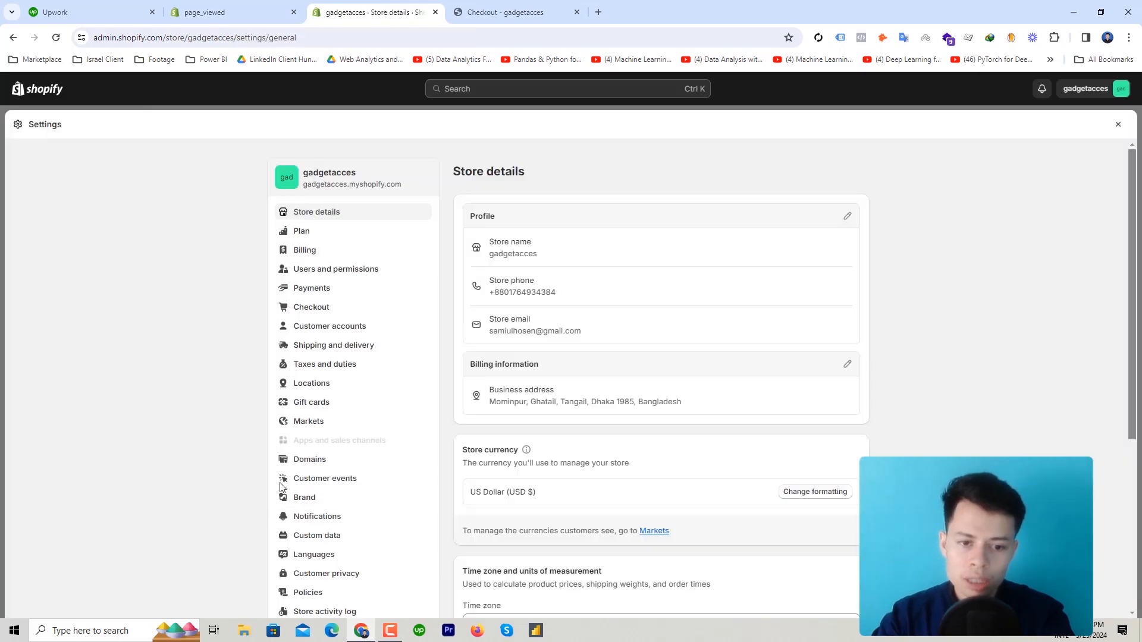
left_click(323, 483)
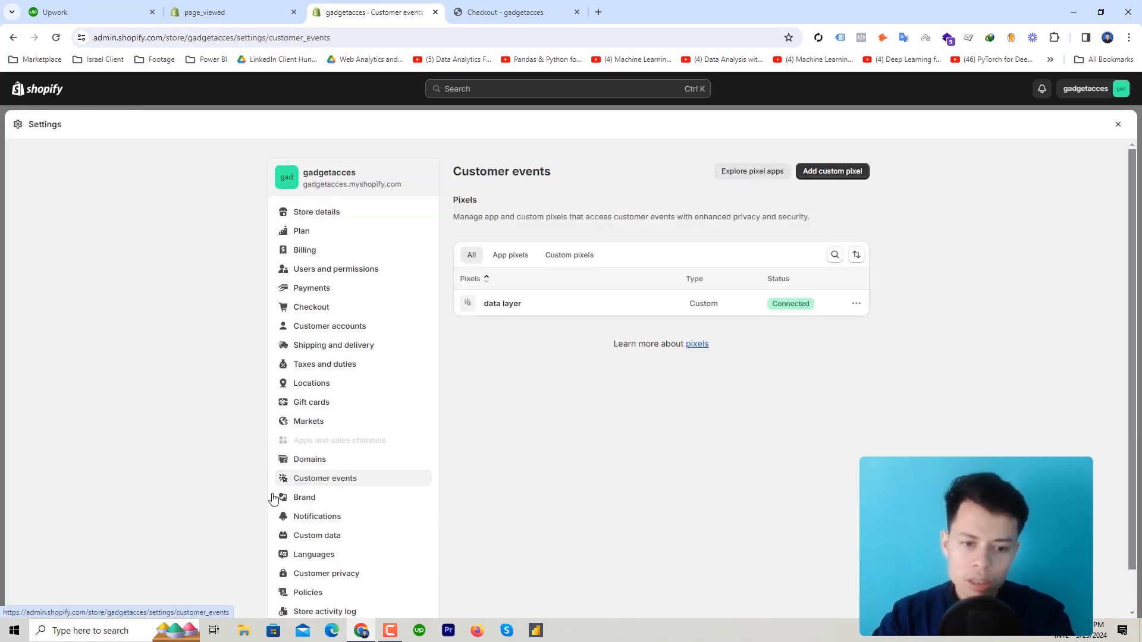
left_click(843, 173)
left_click(524, 347)
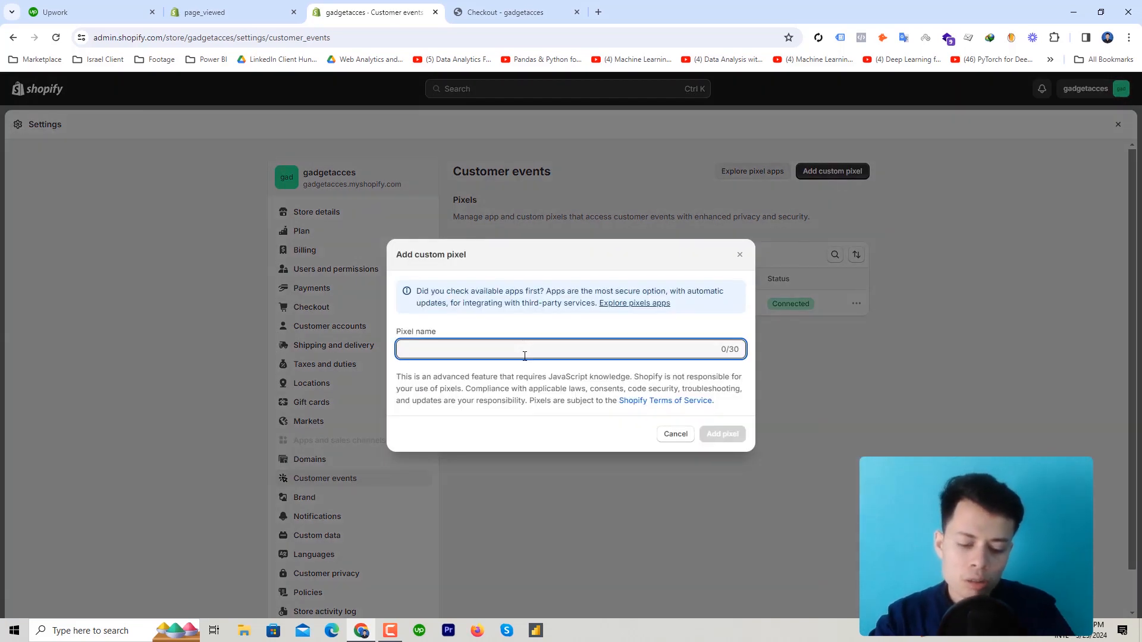
type("ga")
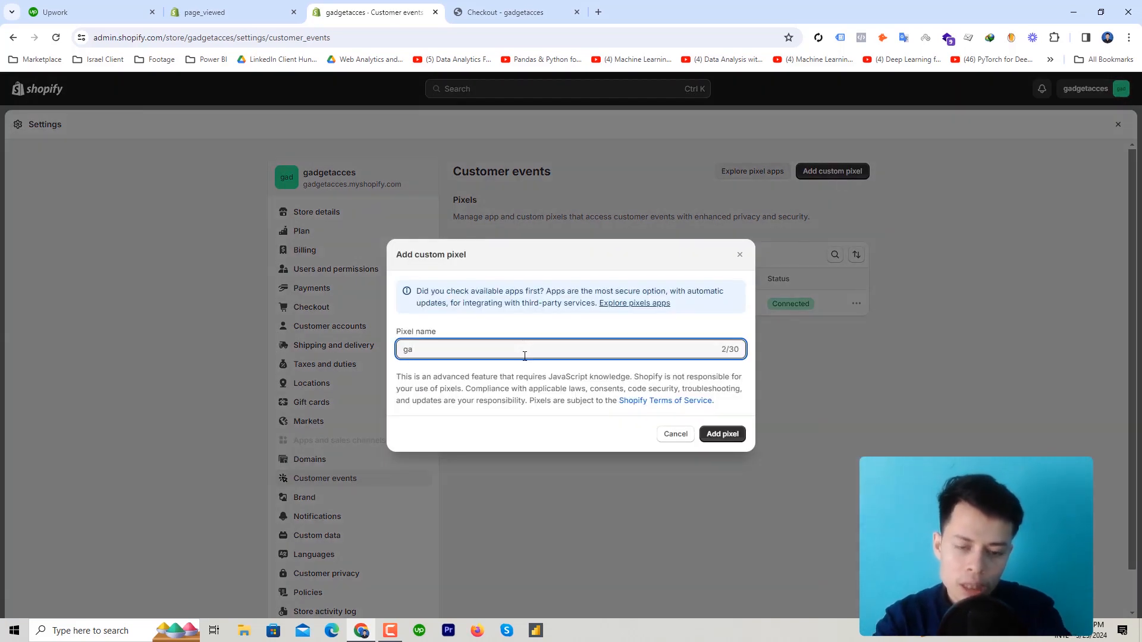
key("BackSpace")
key("BackSpace")
type("gtm da")
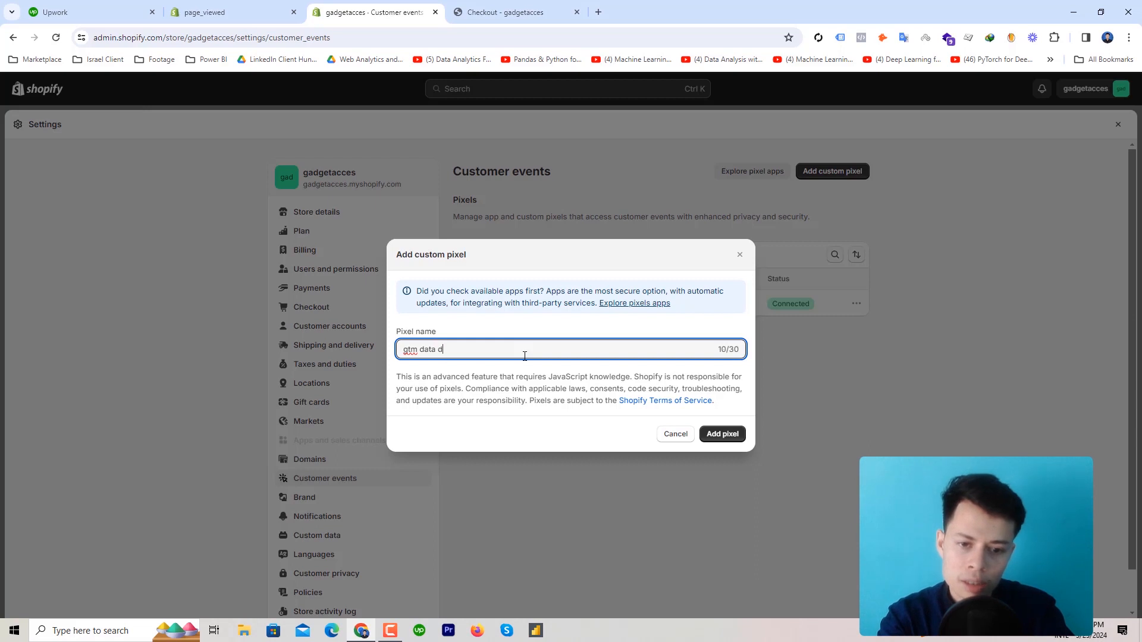
type("ta layer")
key("Return")
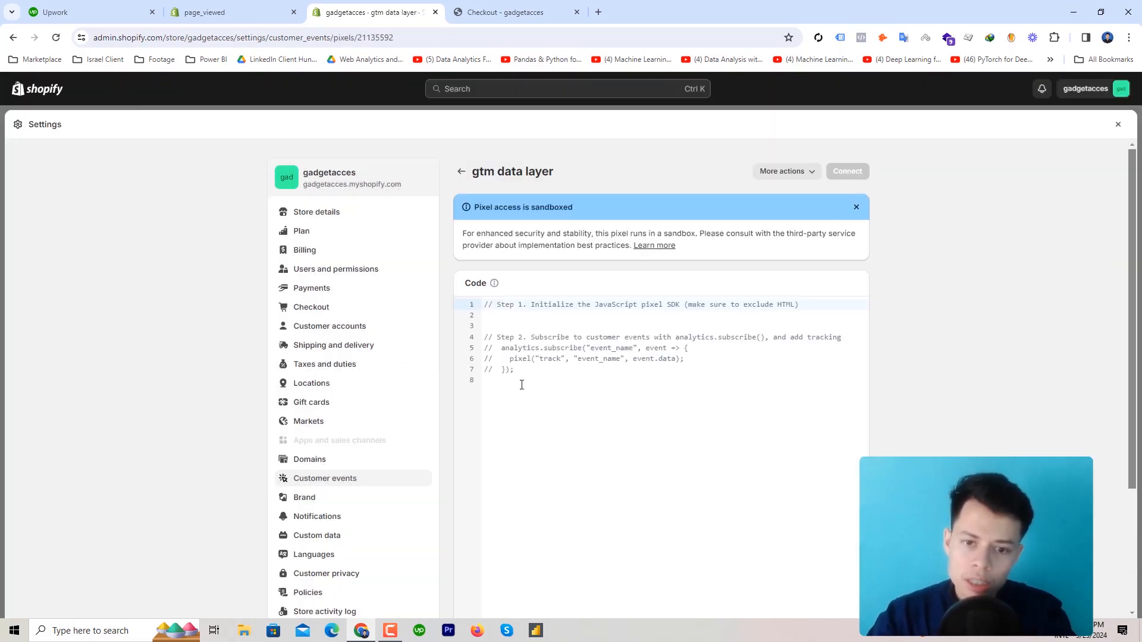
key("ctrl+a")
key("BackSpace")
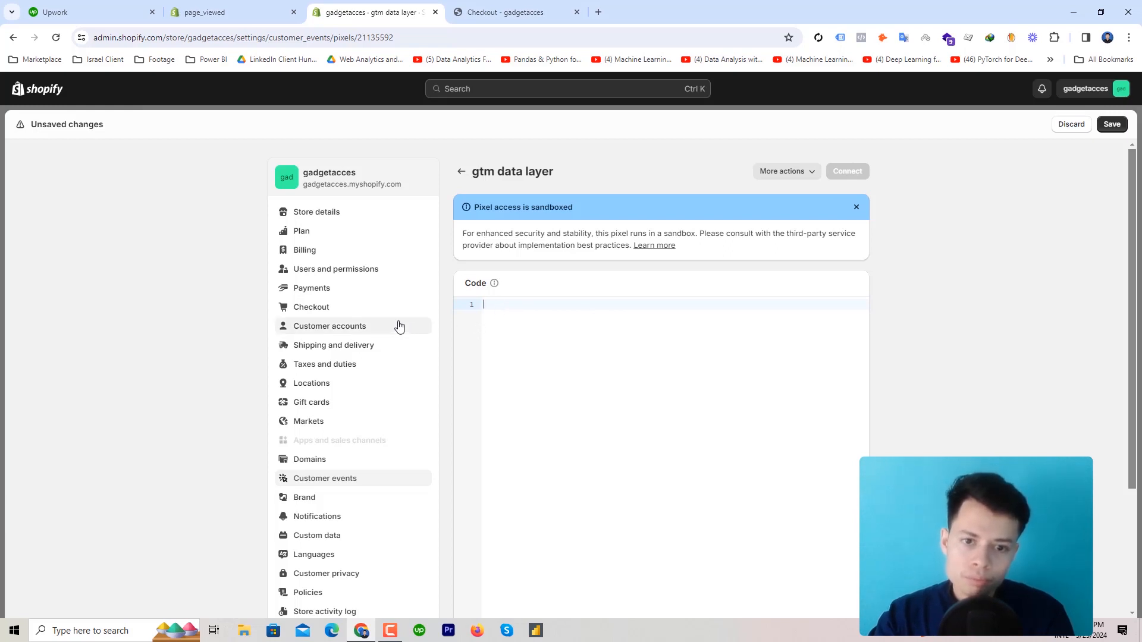
left_click(460, 171)
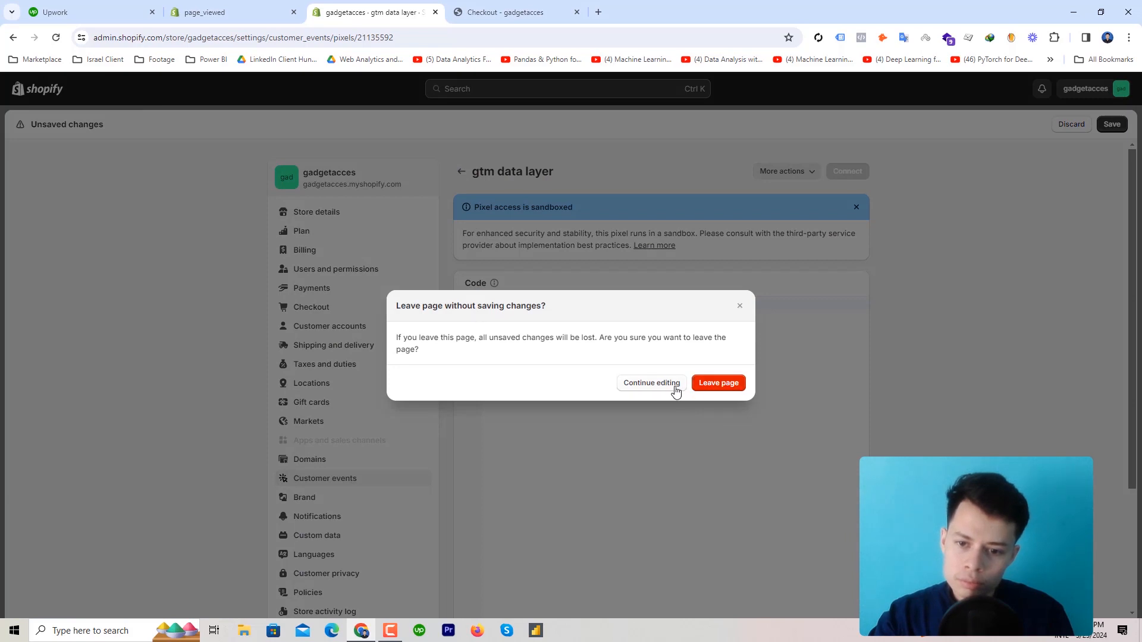
left_click(704, 383)
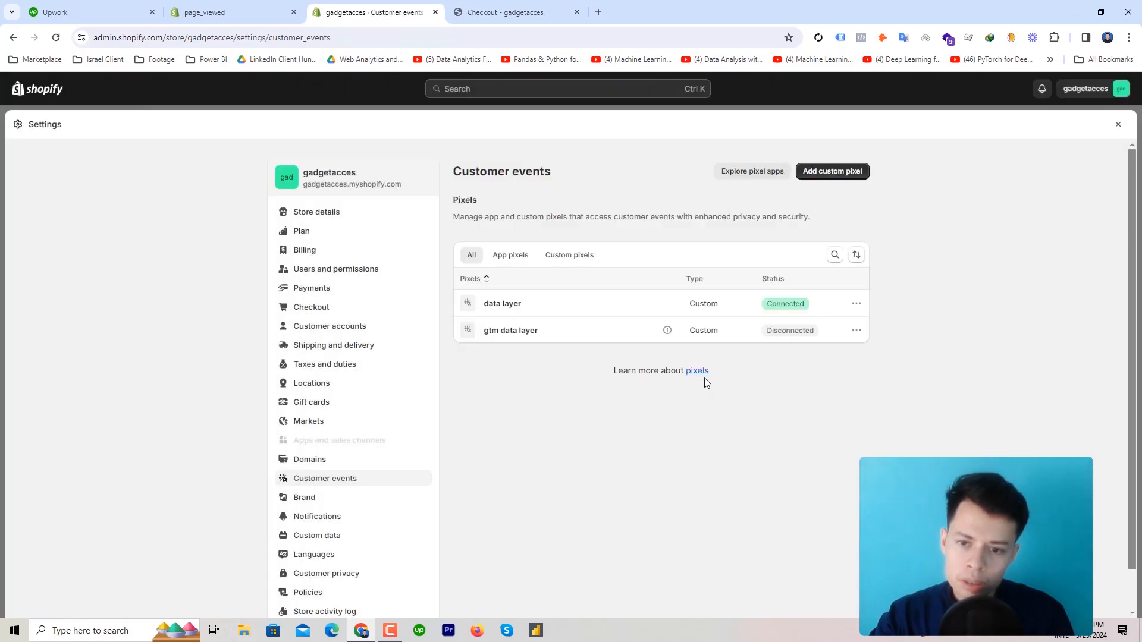
left_click(507, 305)
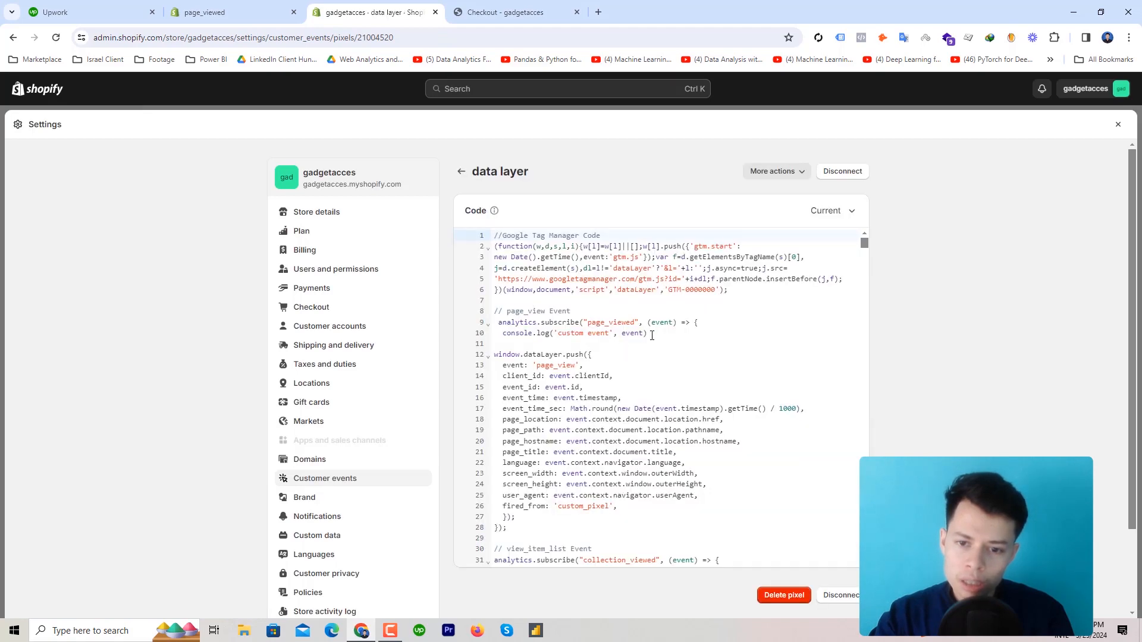
left_click_drag(652, 335, 494, 236)
right_click(547, 257)
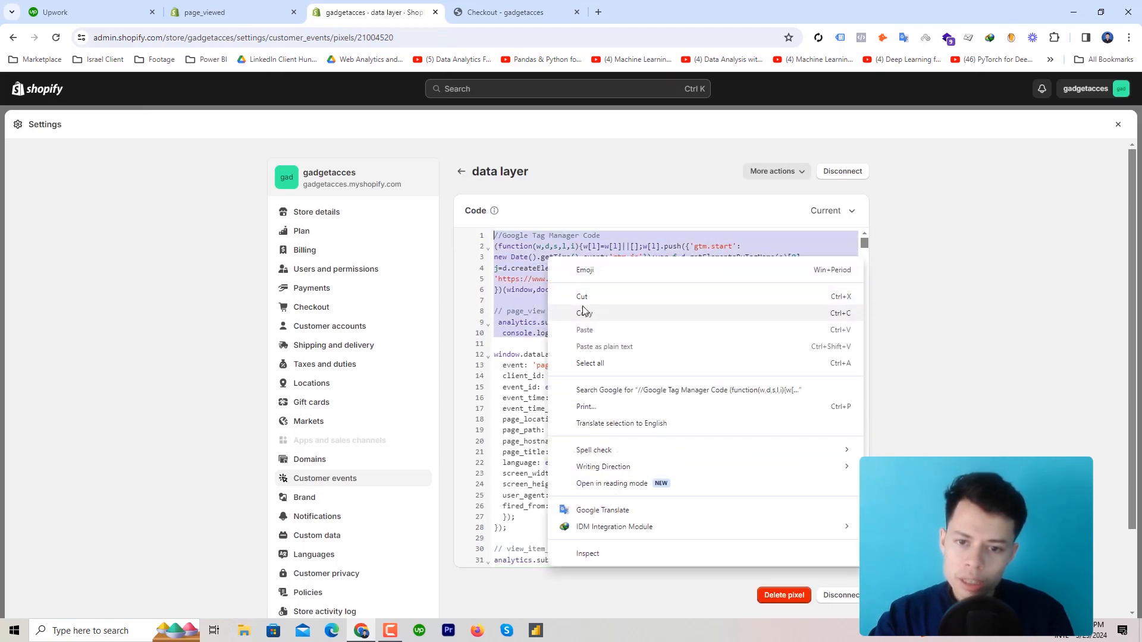
left_click(584, 312)
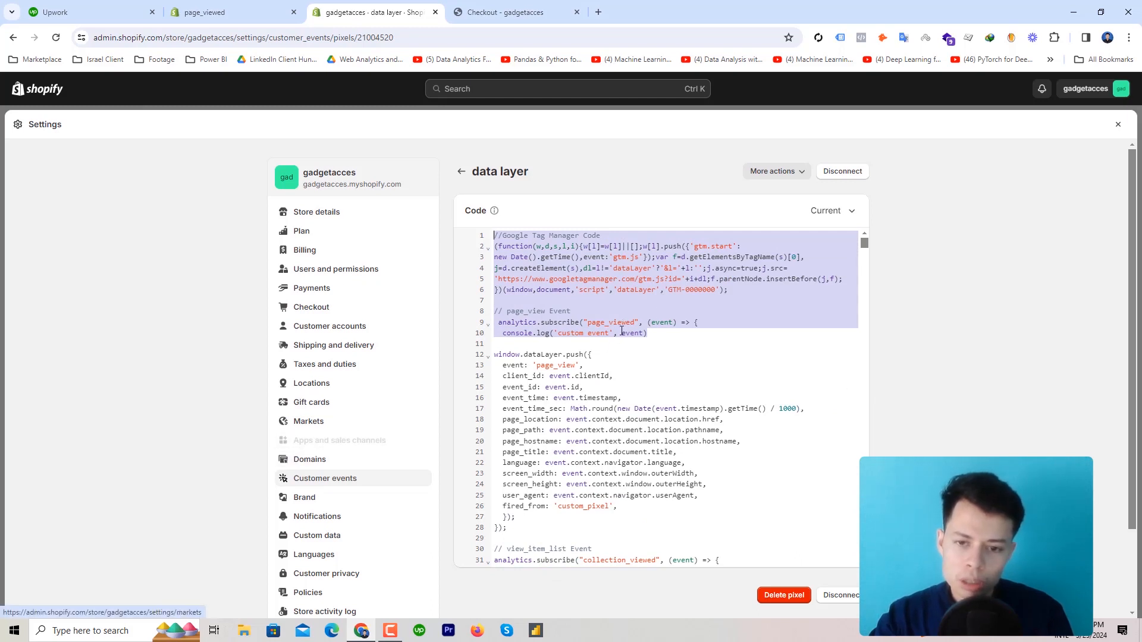
left_click(334, 464)
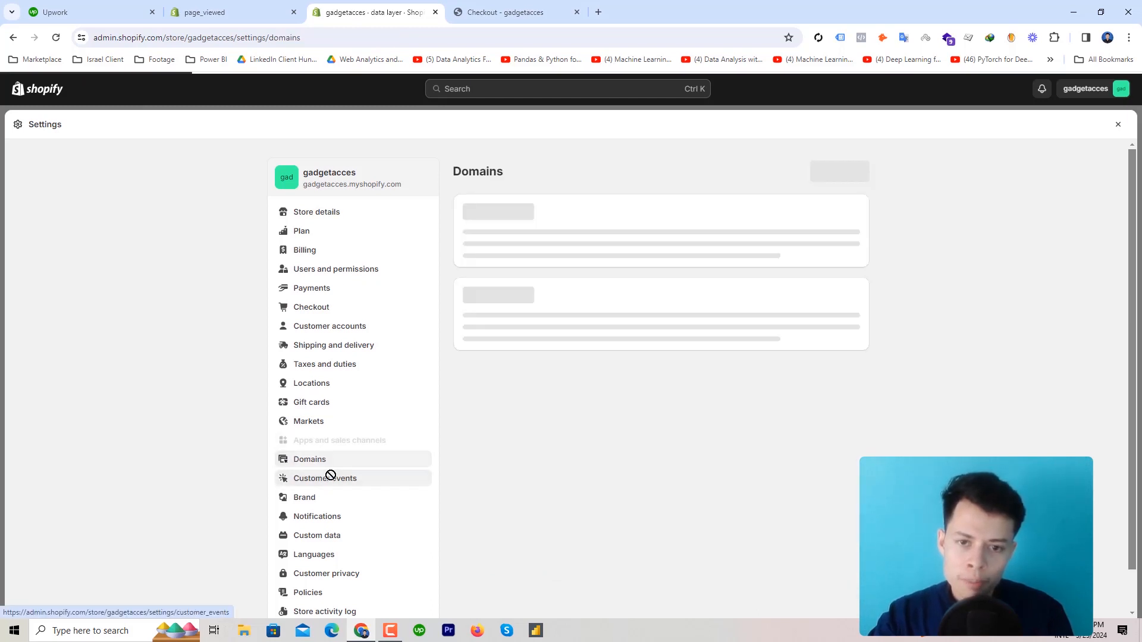
left_click(315, 478)
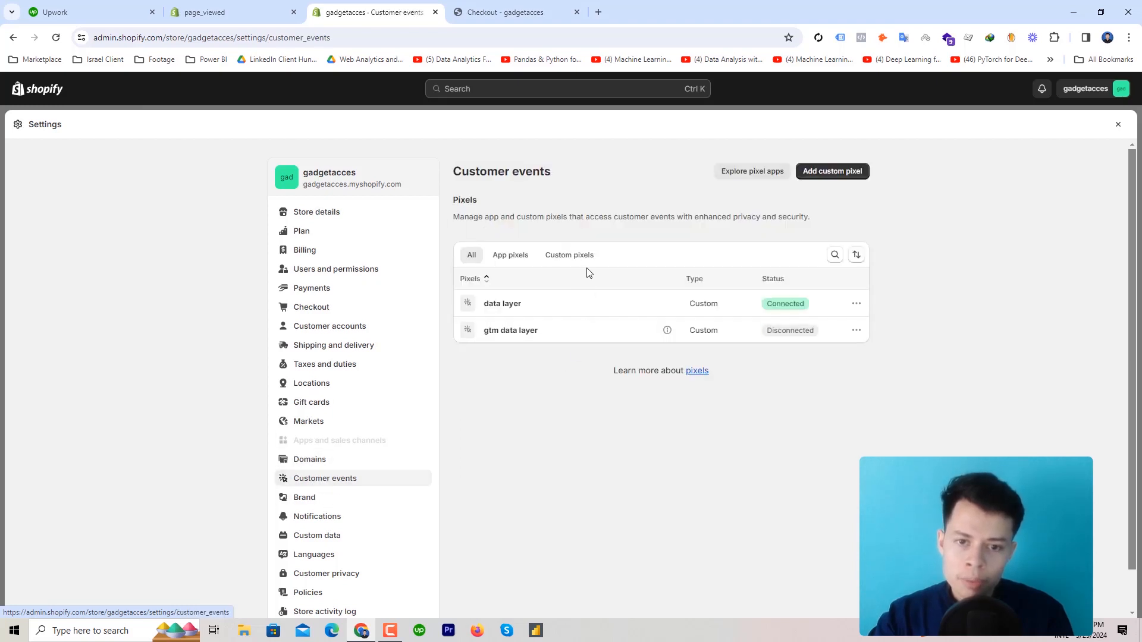
left_click(515, 334)
left_click_drag(561, 377, 476, 308)
key("BackSpace")
key("ctrl+v")
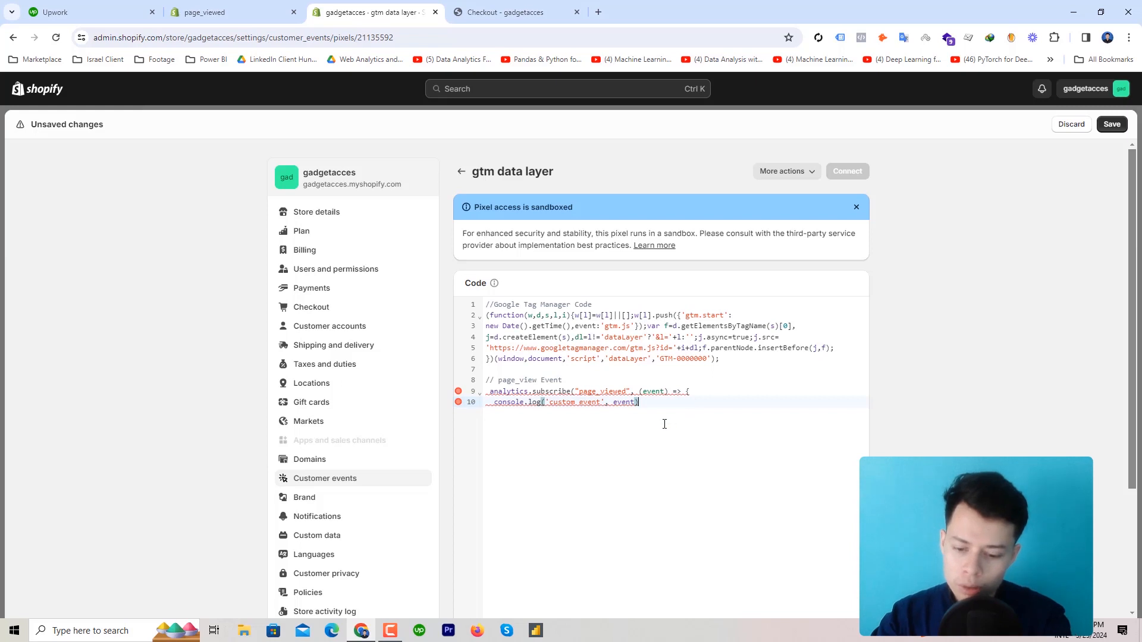
key("Return")
key("Return")
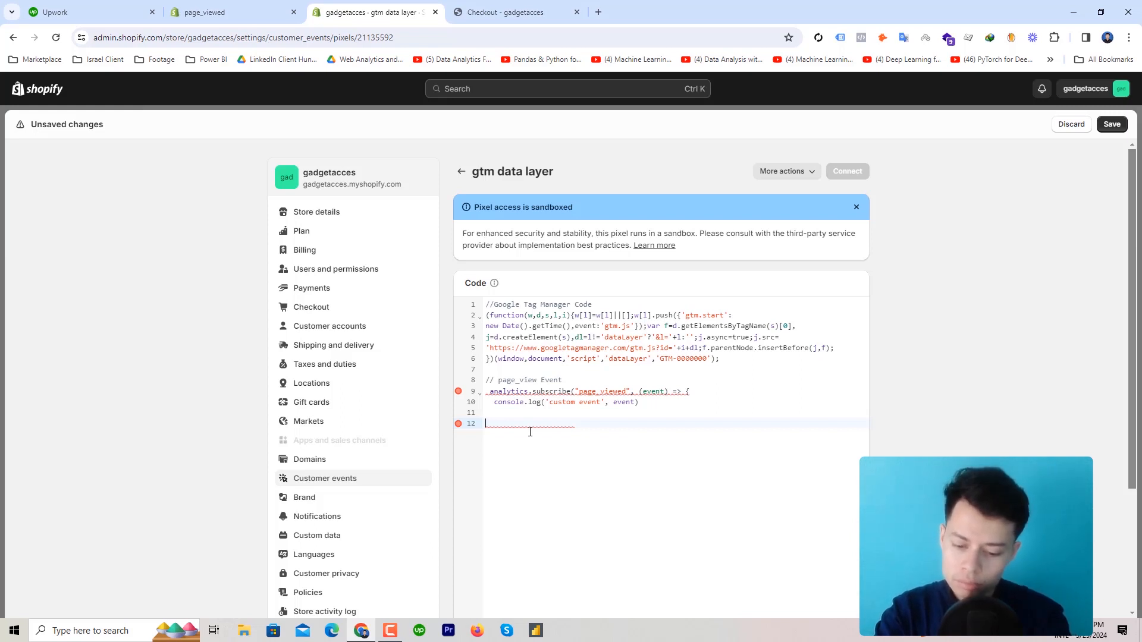
type("{")
key("BackSpace")
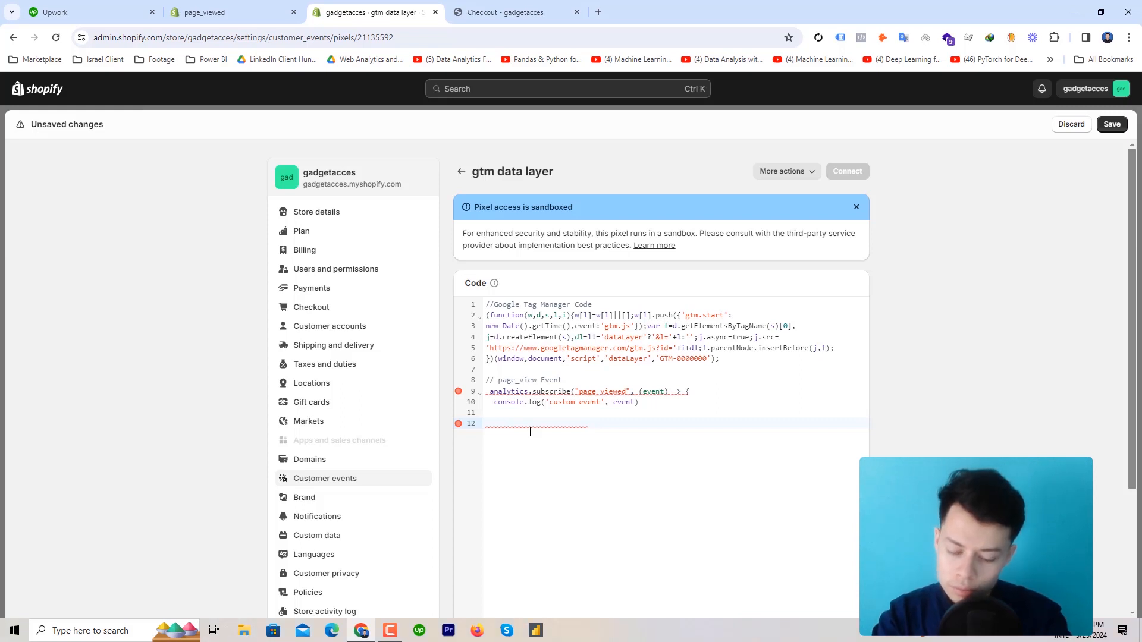
type("}")
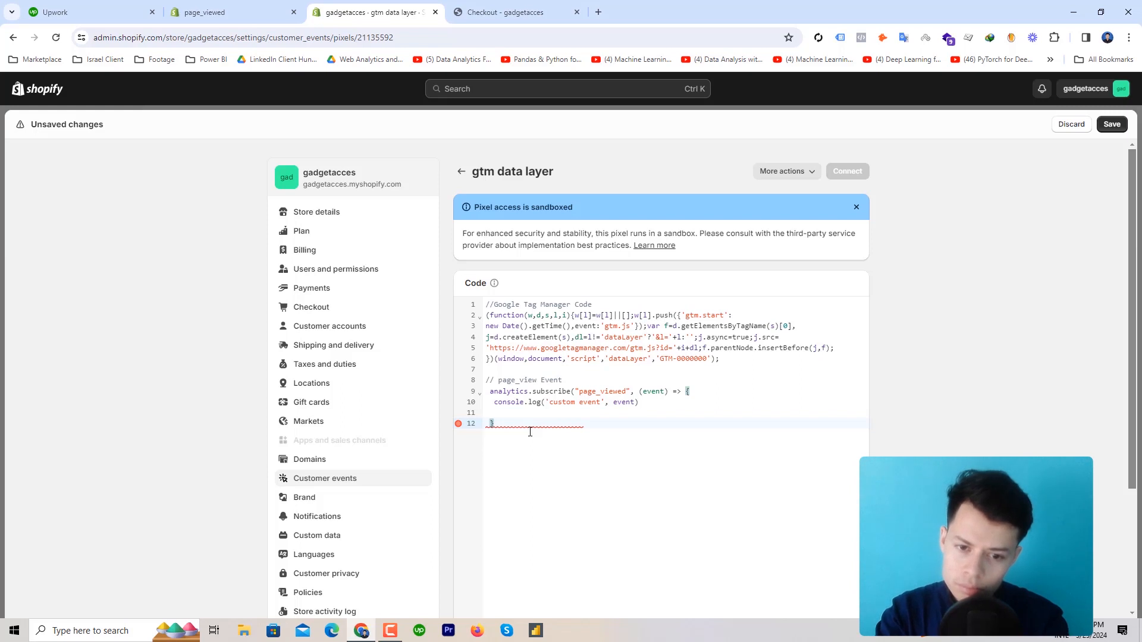
type(")")
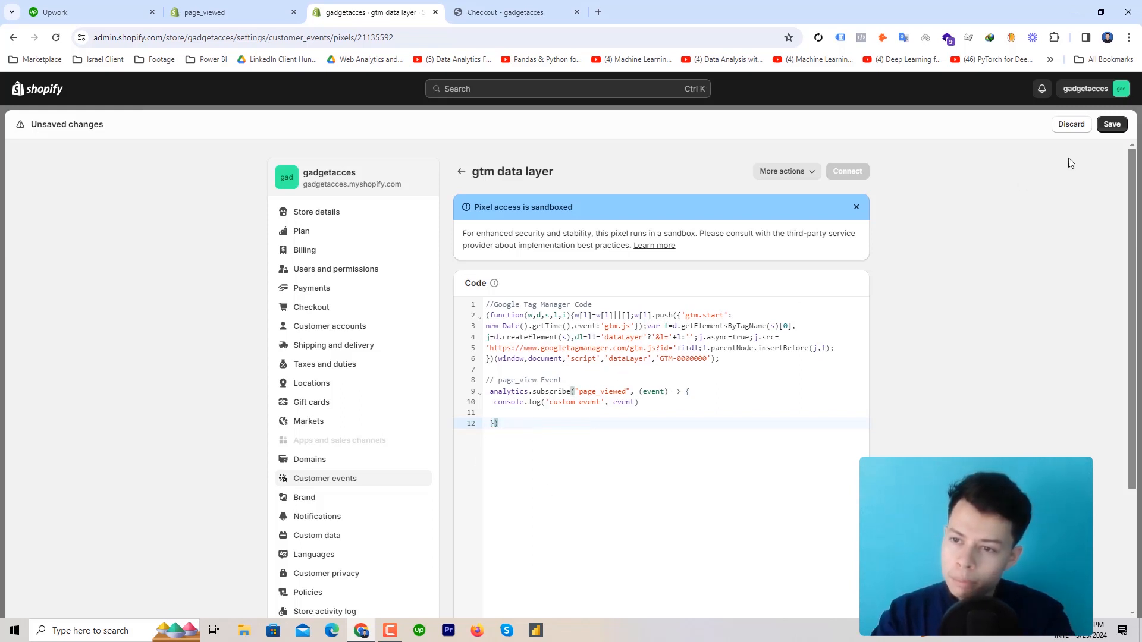
left_click(1118, 128)
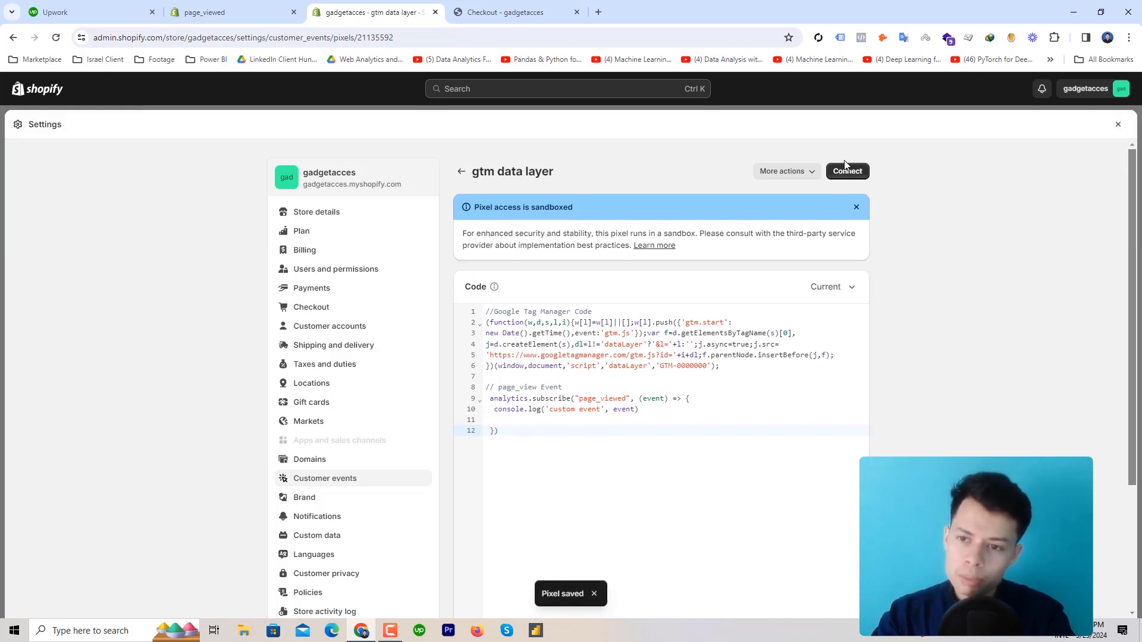
left_click(845, 166)
left_click(723, 383)
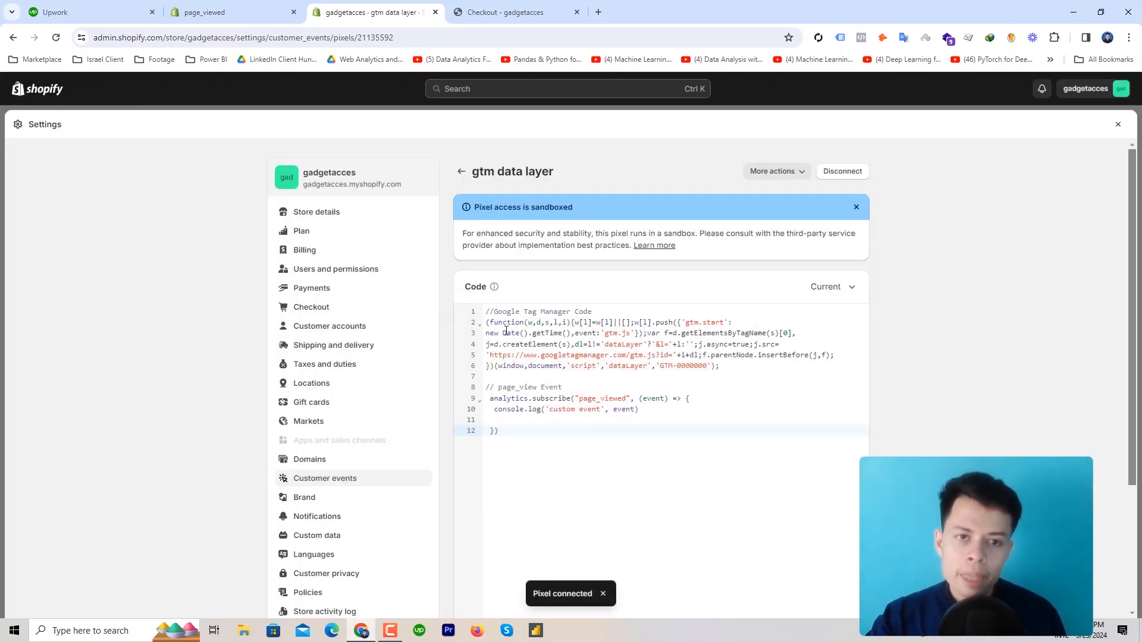
left_click(1120, 123)
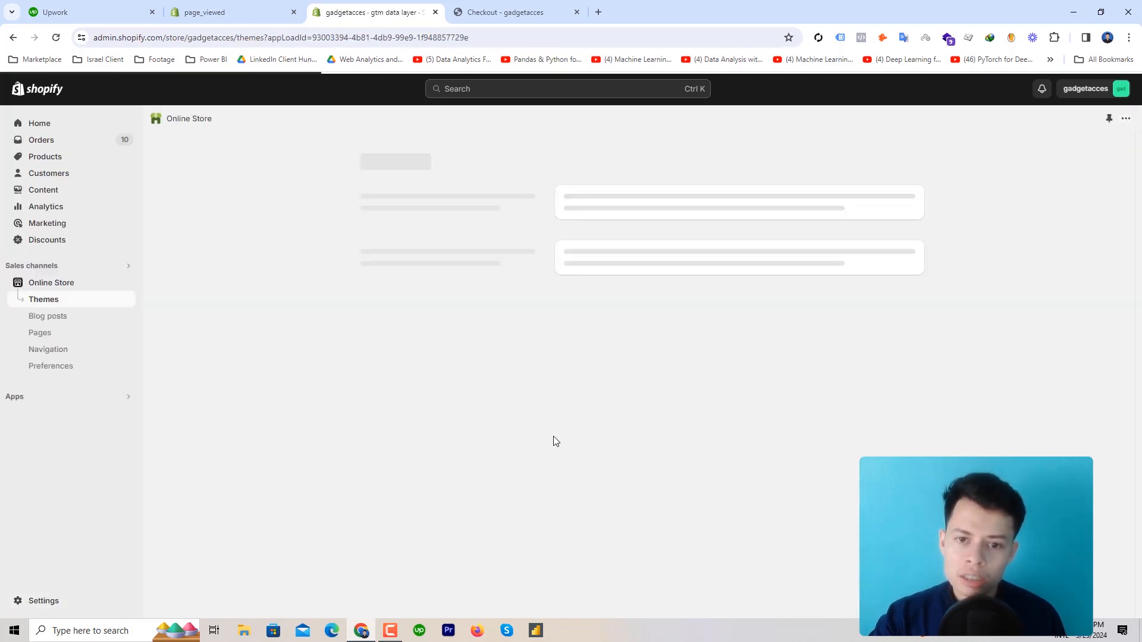
left_click(77, 595)
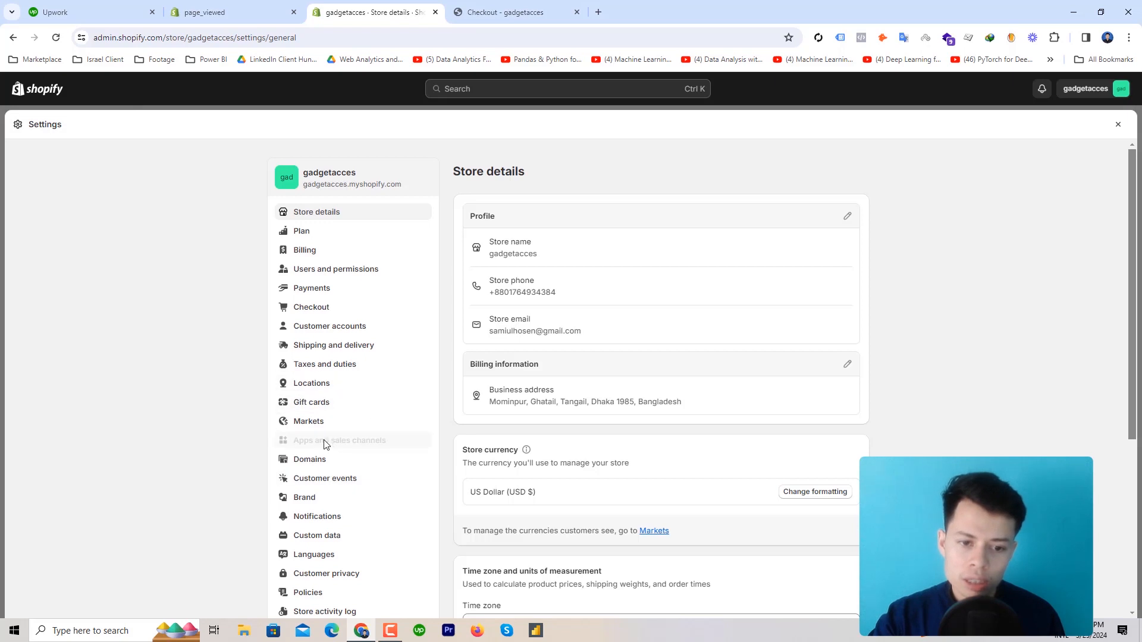
left_click(330, 478)
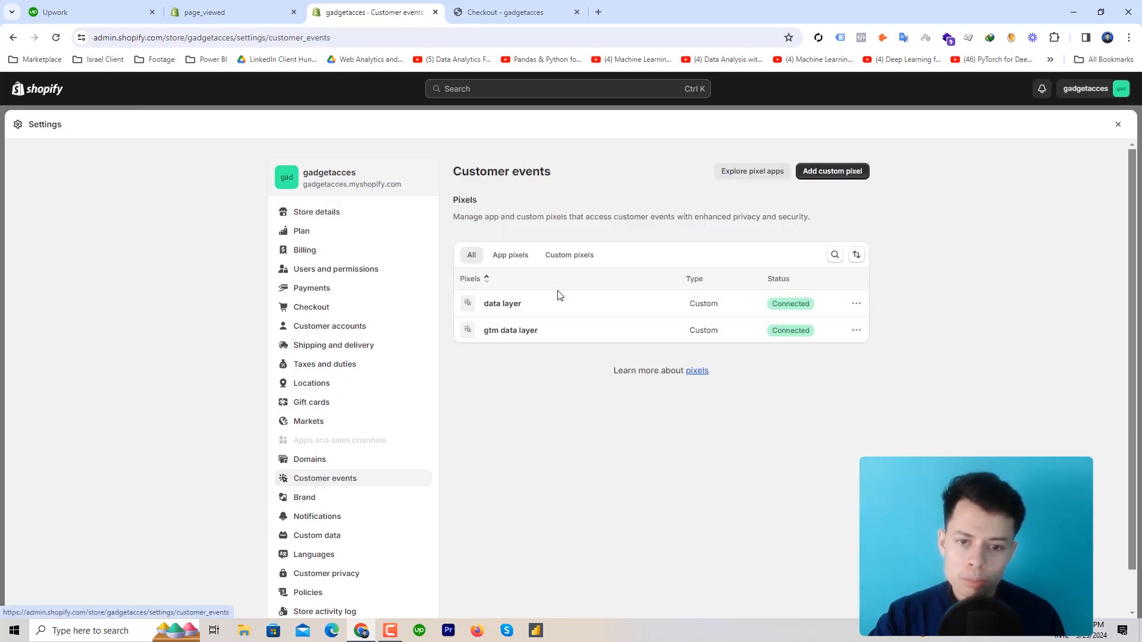
left_click(512, 310)
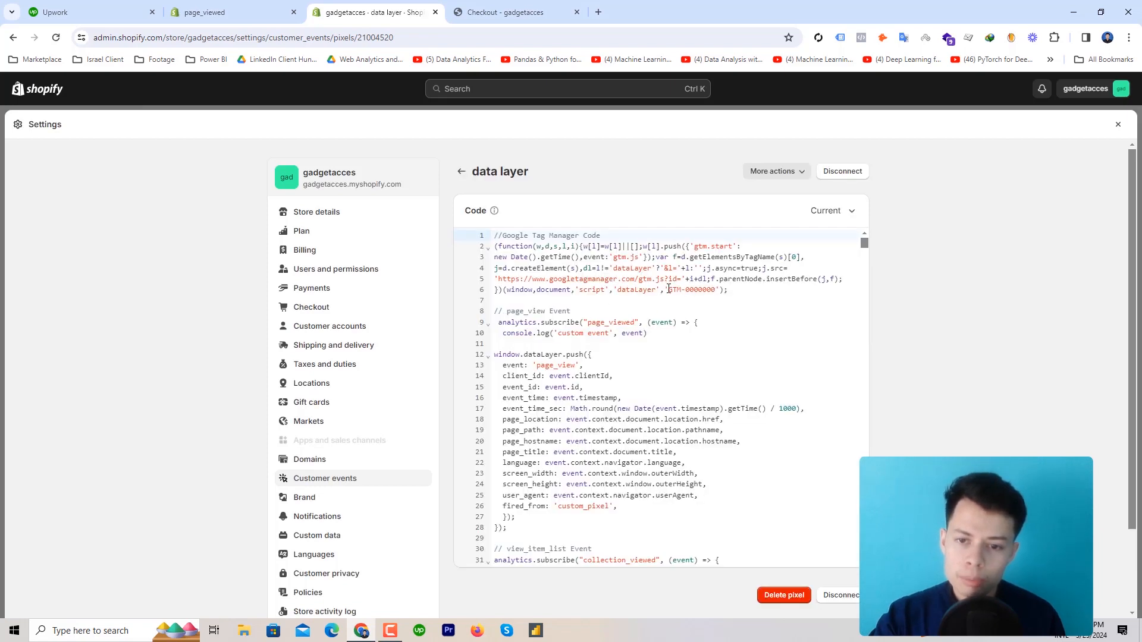
left_click_drag(668, 289, 714, 290)
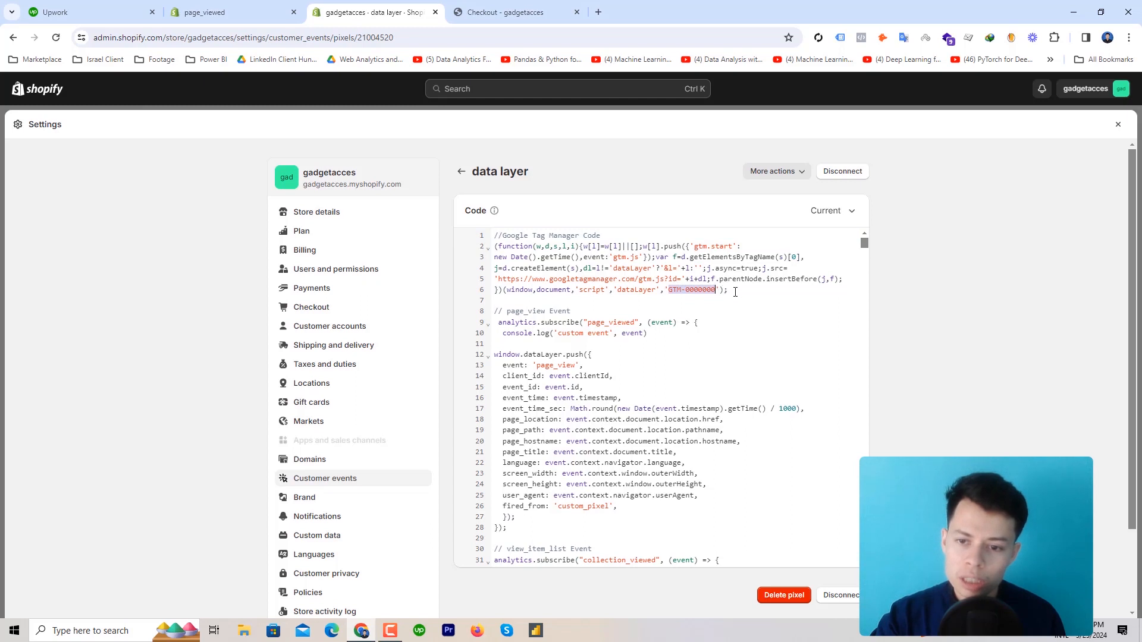
left_click(735, 292)
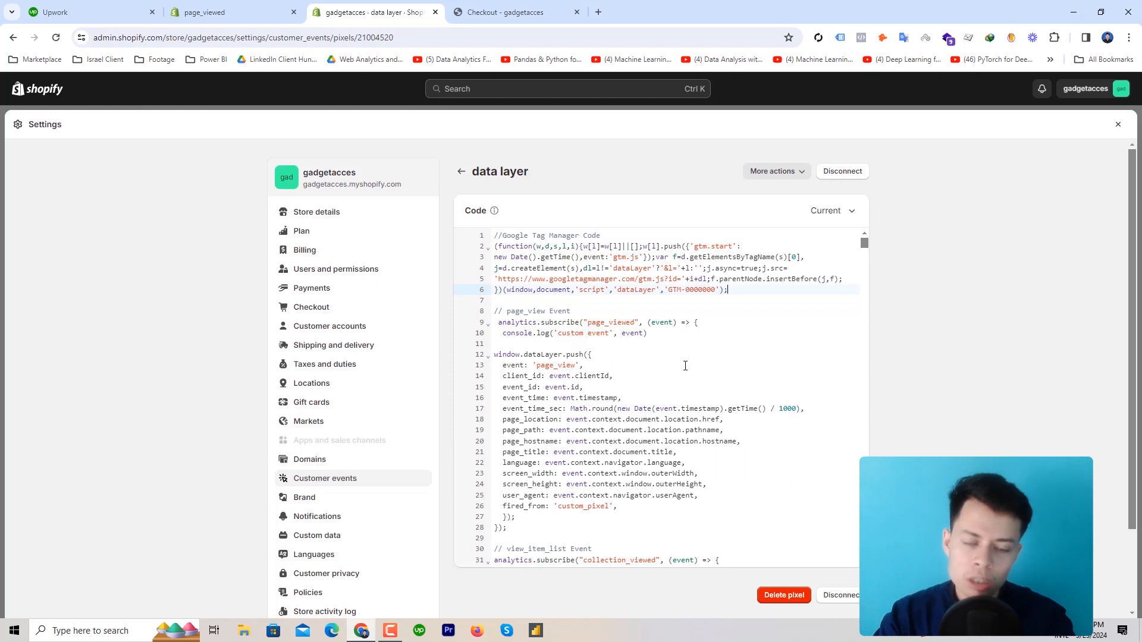
left_click(461, 172)
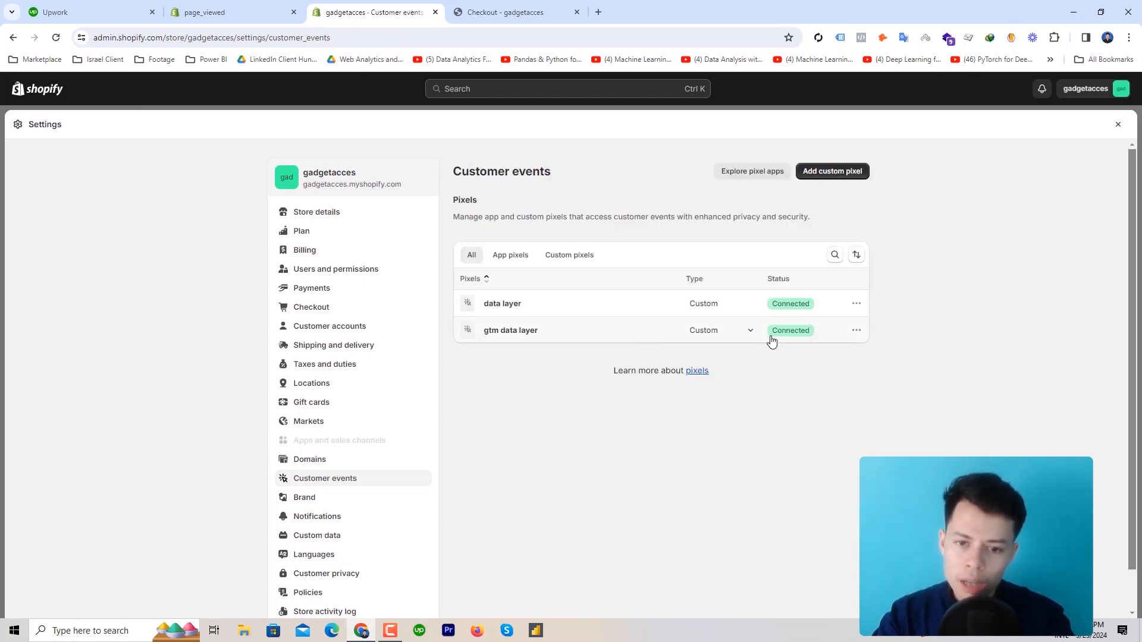
left_click(856, 331)
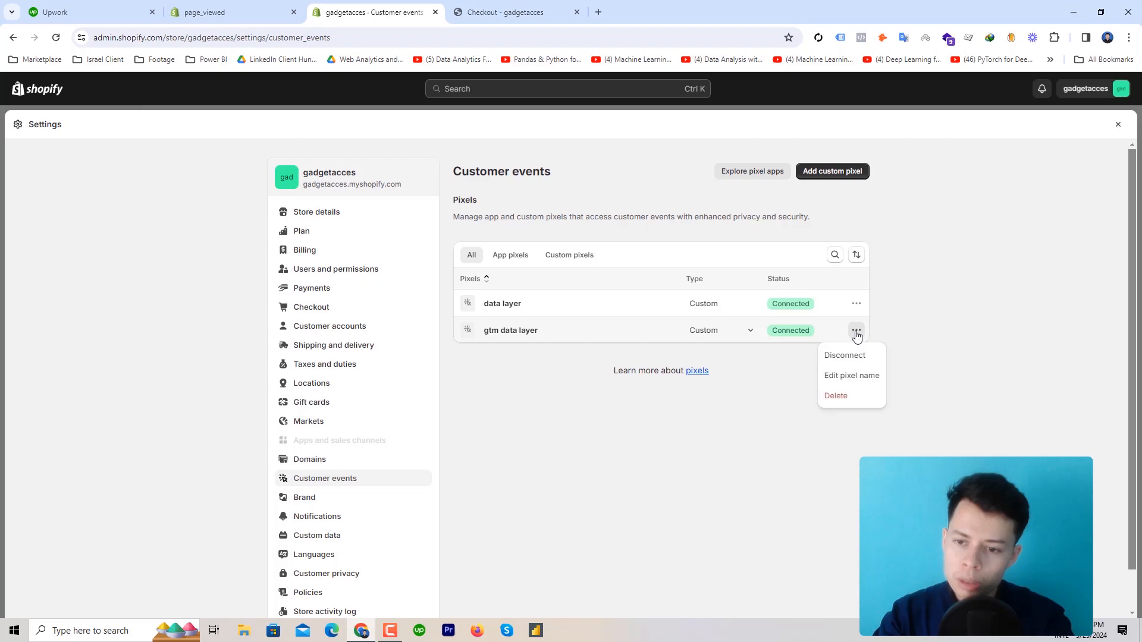
left_click(858, 396)
left_click(729, 407)
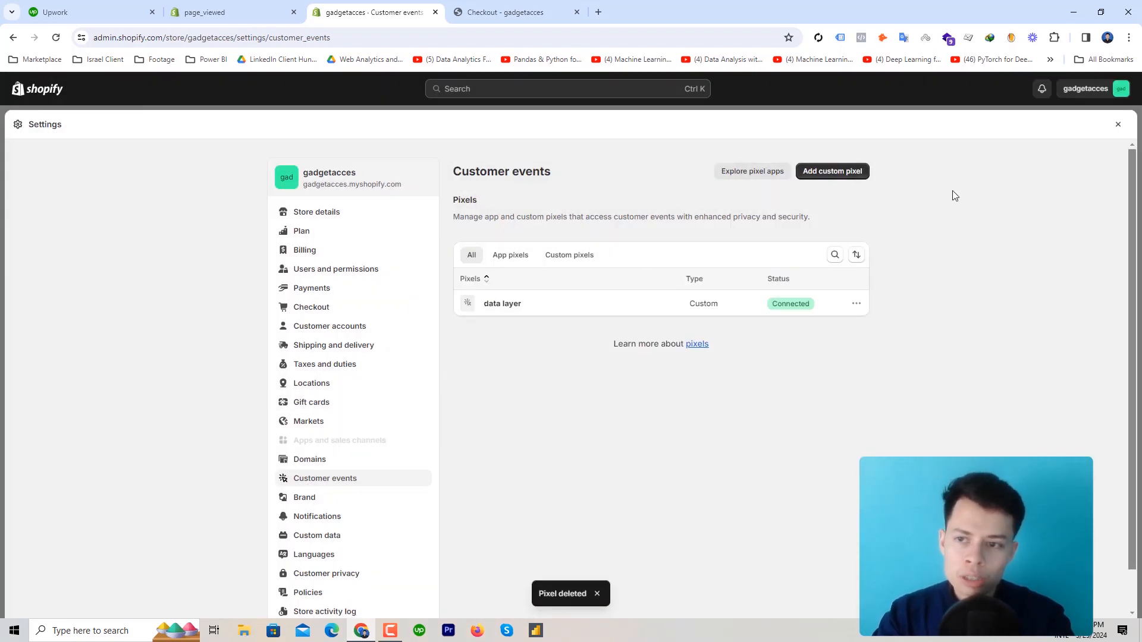
left_click(1116, 124)
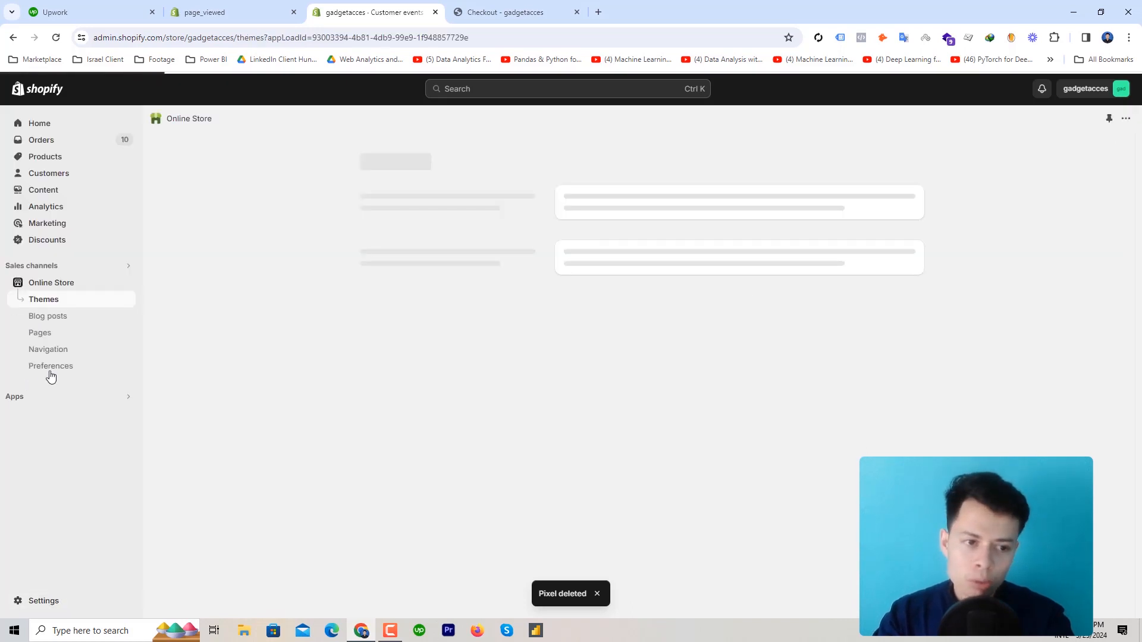
left_click(42, 601)
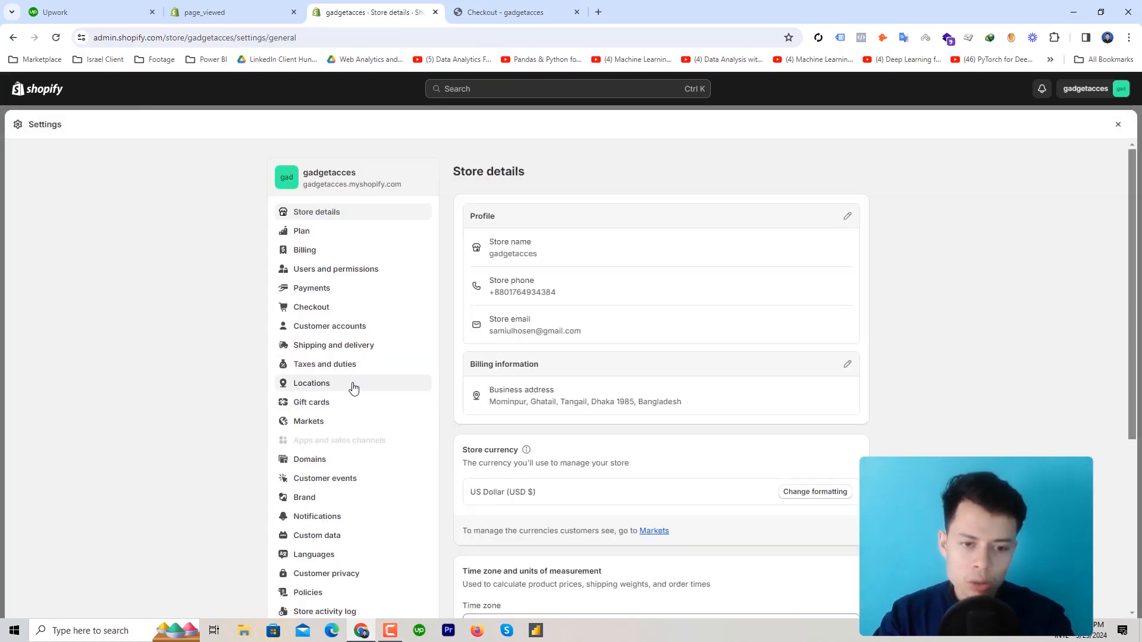
left_click(340, 478)
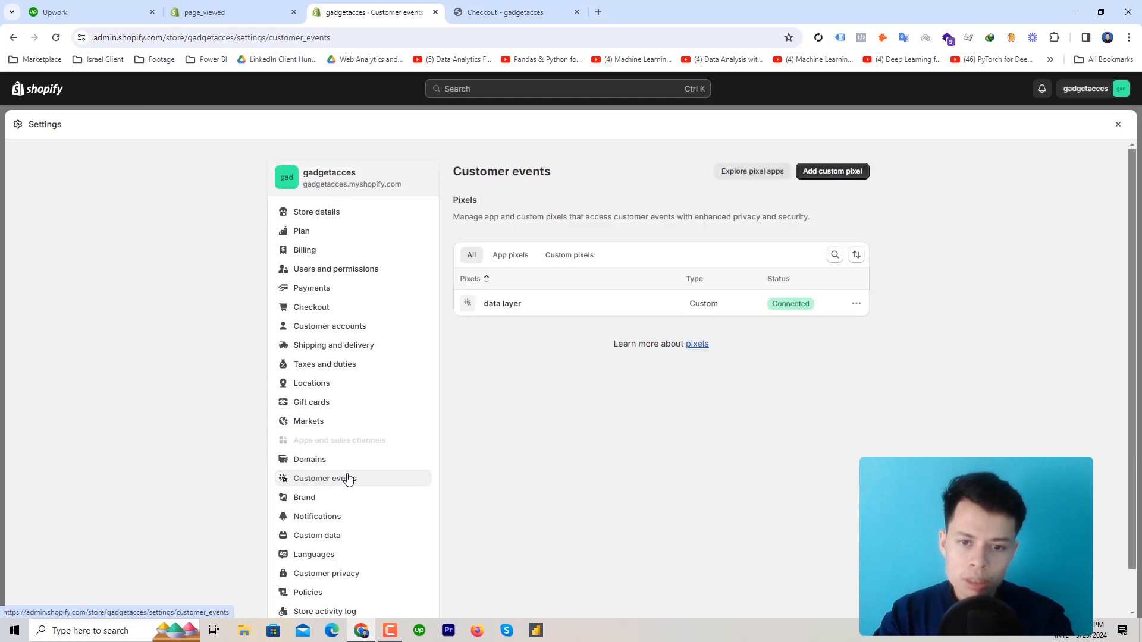
left_click(515, 310)
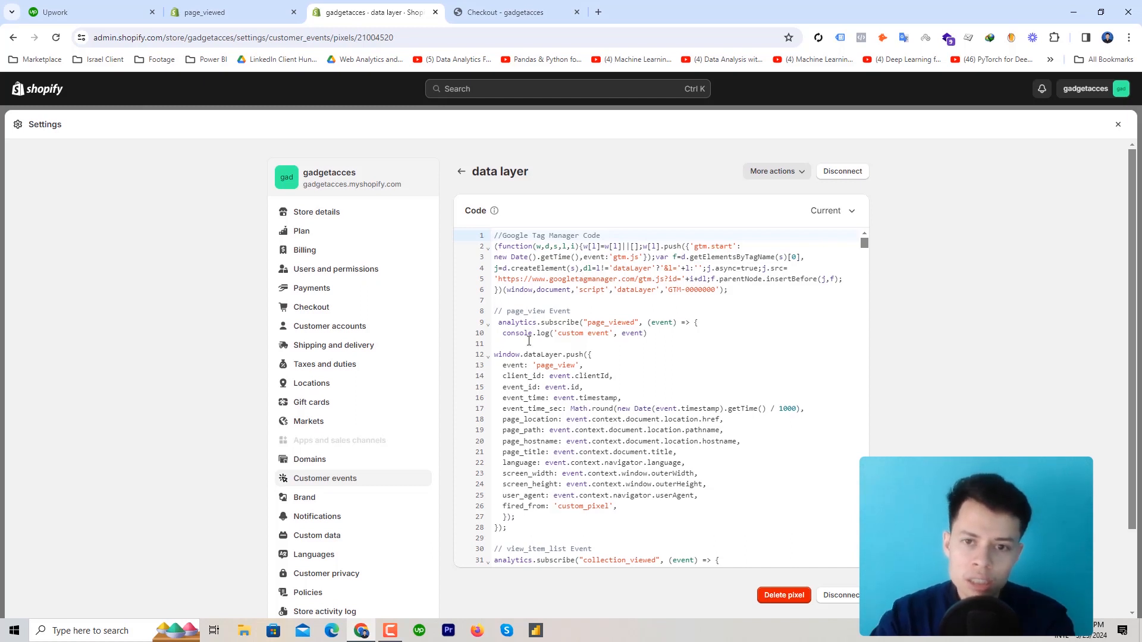
left_click(1117, 124)
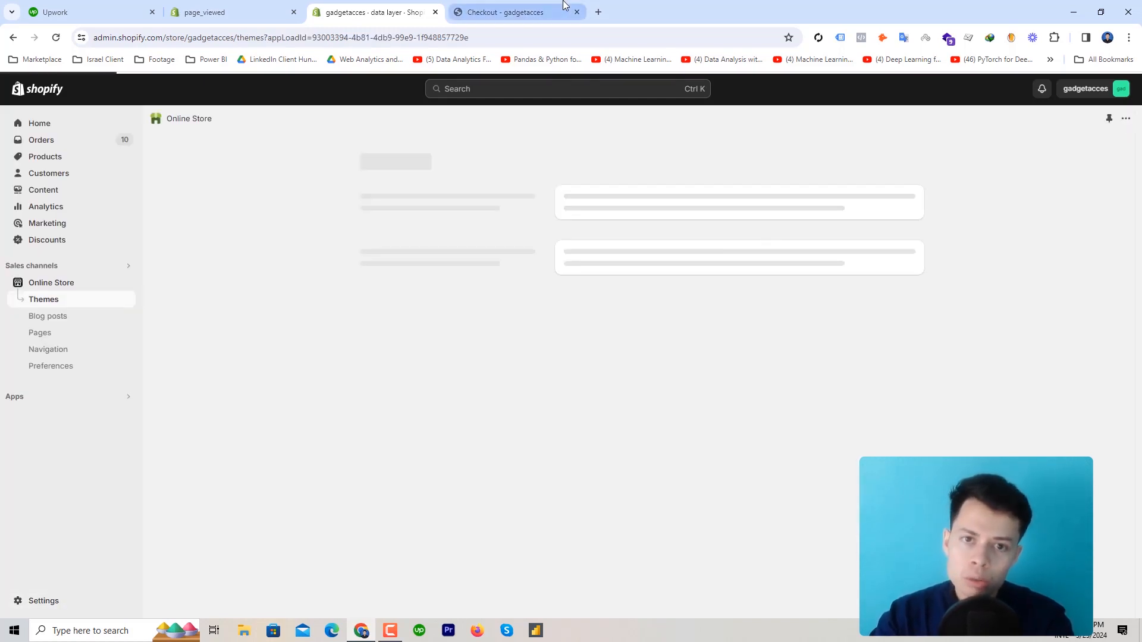
left_click(564, 5)
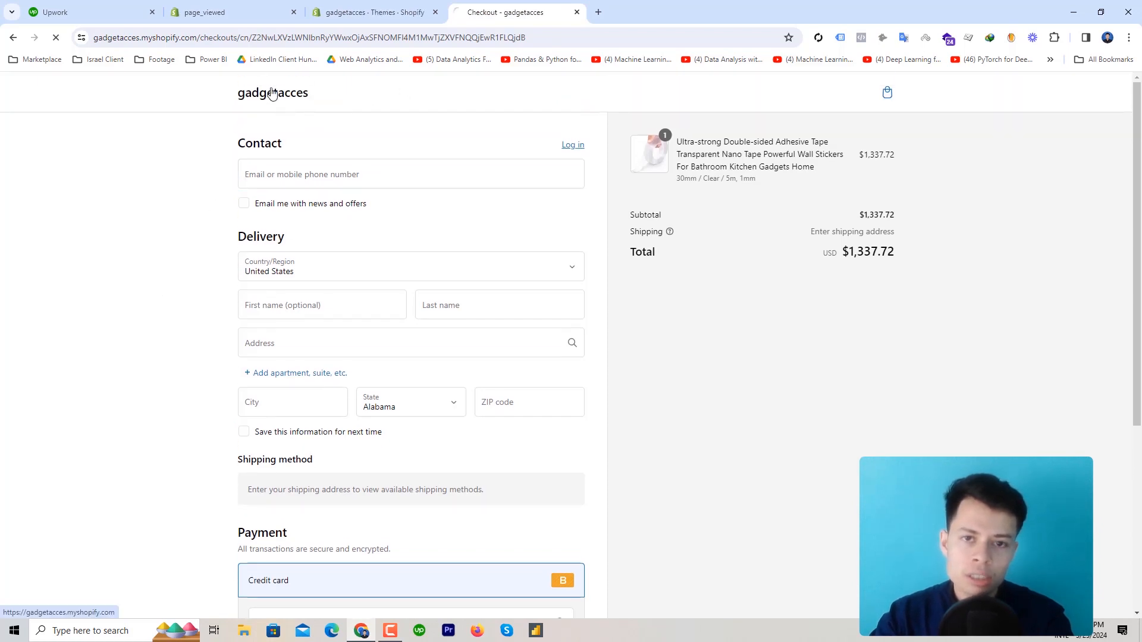
left_click(271, 94)
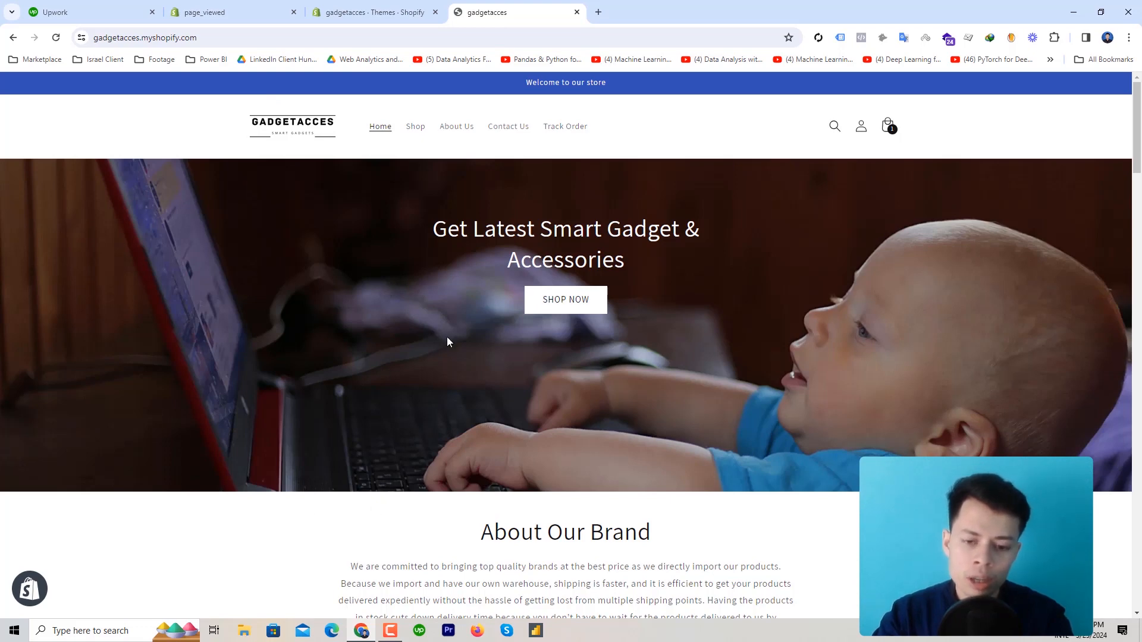
scroll(419, 339, "down", 3)
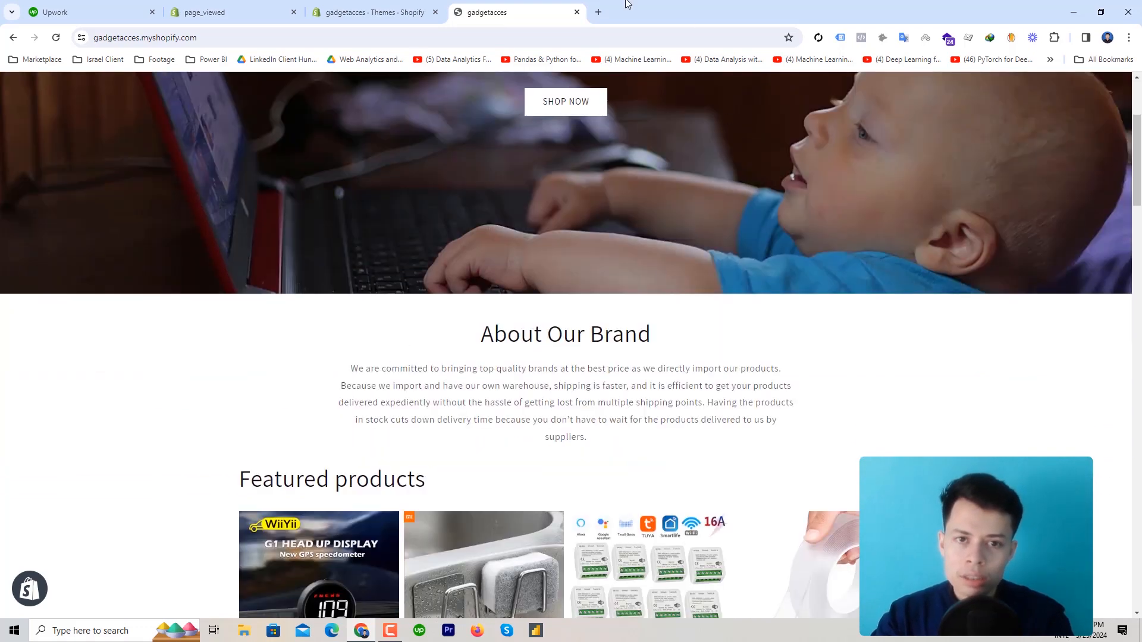
scroll(595, 387, "up", 3)
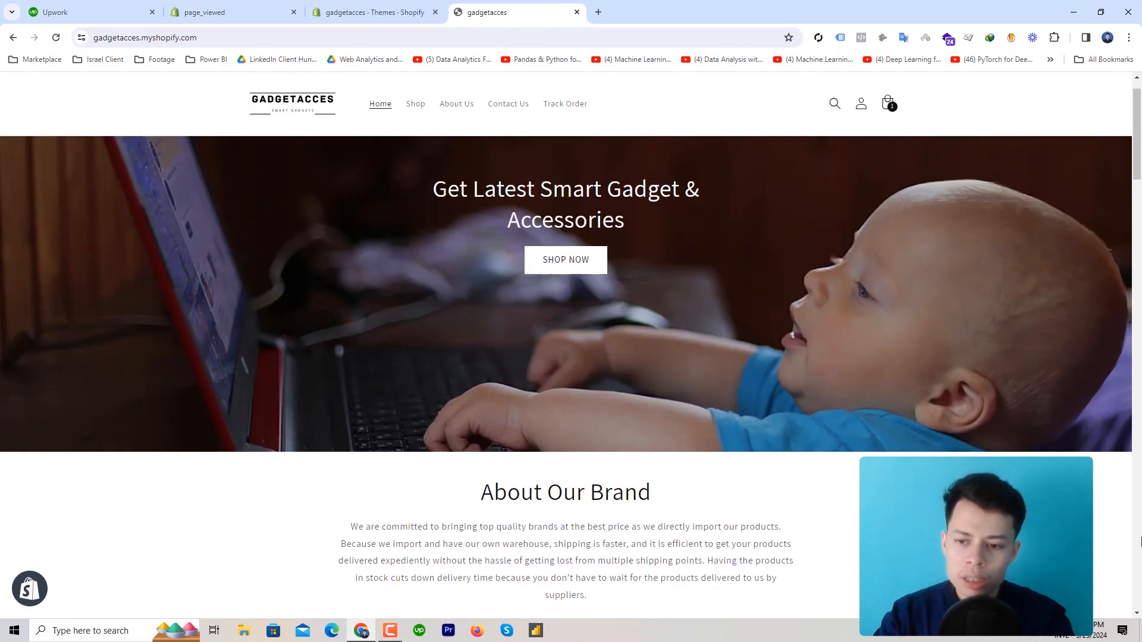
right_click(881, 457)
left_click(901, 448)
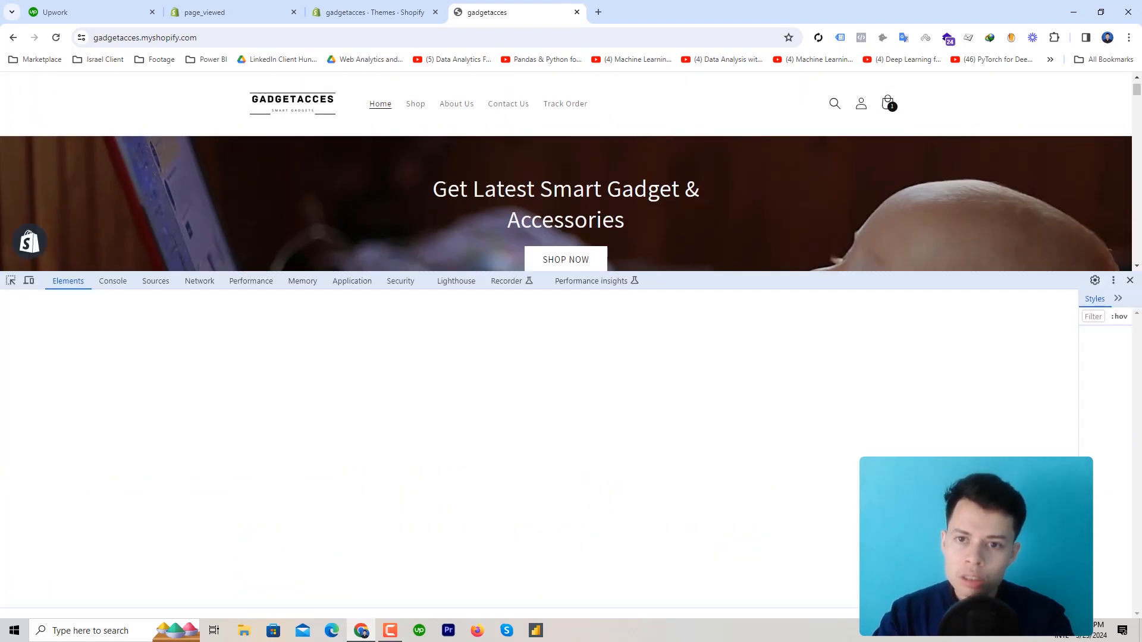
left_click_drag(723, 272, 684, 162)
left_click(113, 170)
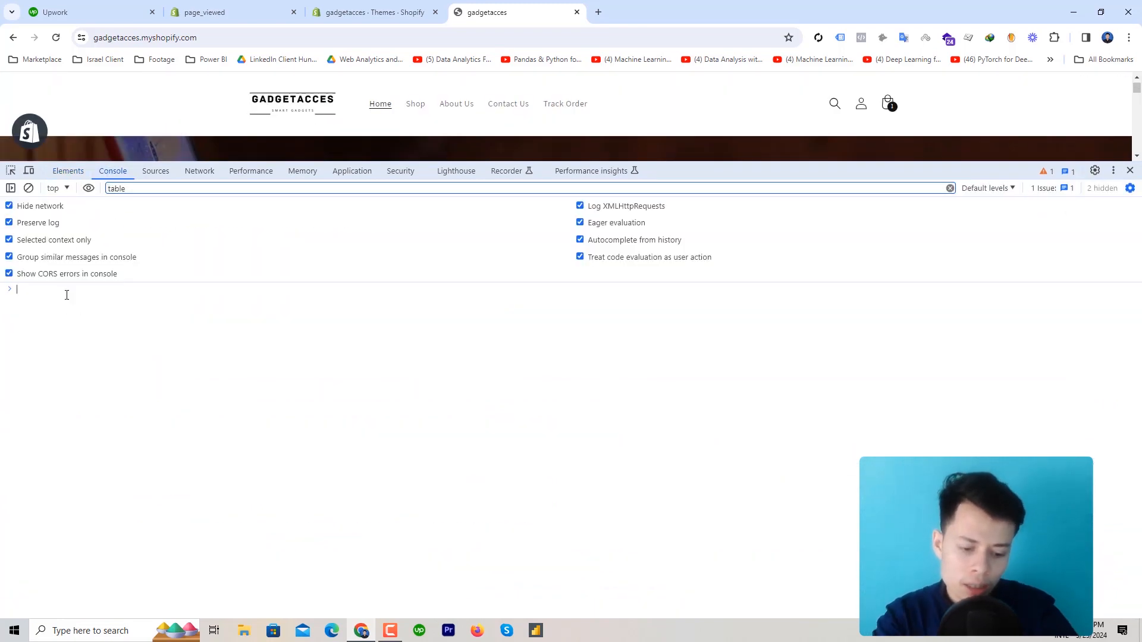
type("dataLayer")
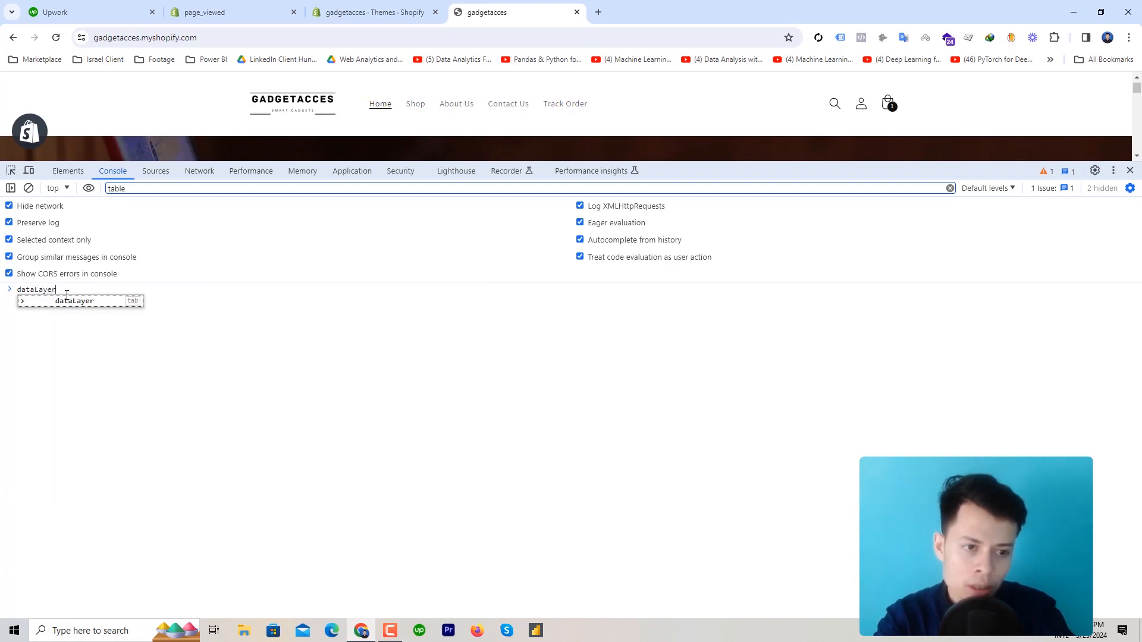
key("Return")
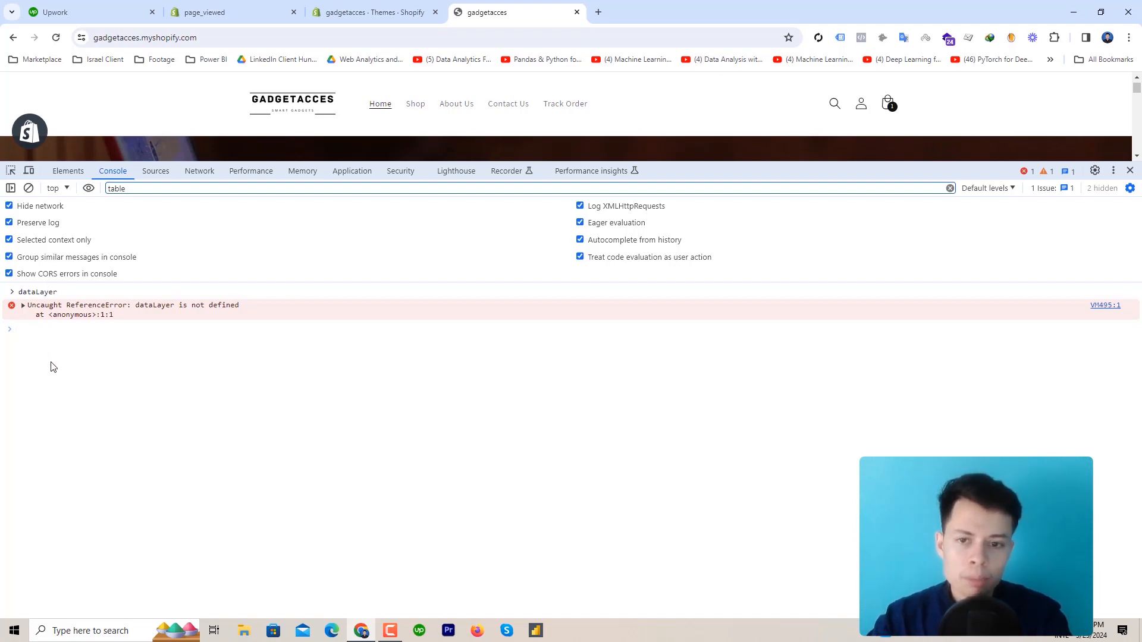
Set the console's JavaScript context to the web-pixel-sandbox iframe
left_click(66, 190)
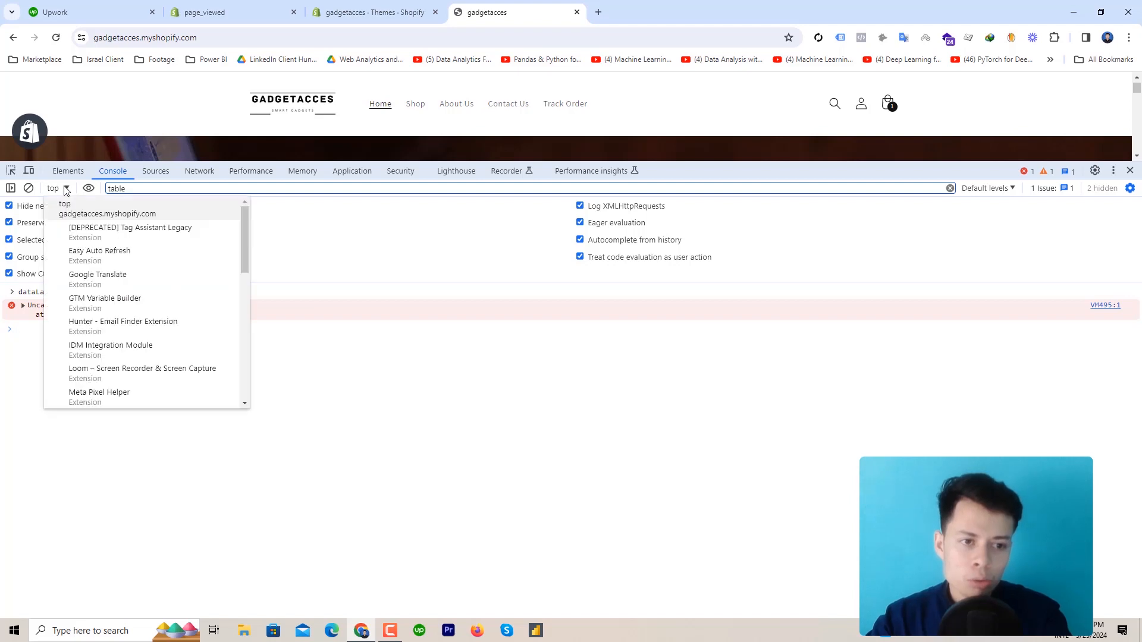
scroll(158, 344, "down", 3)
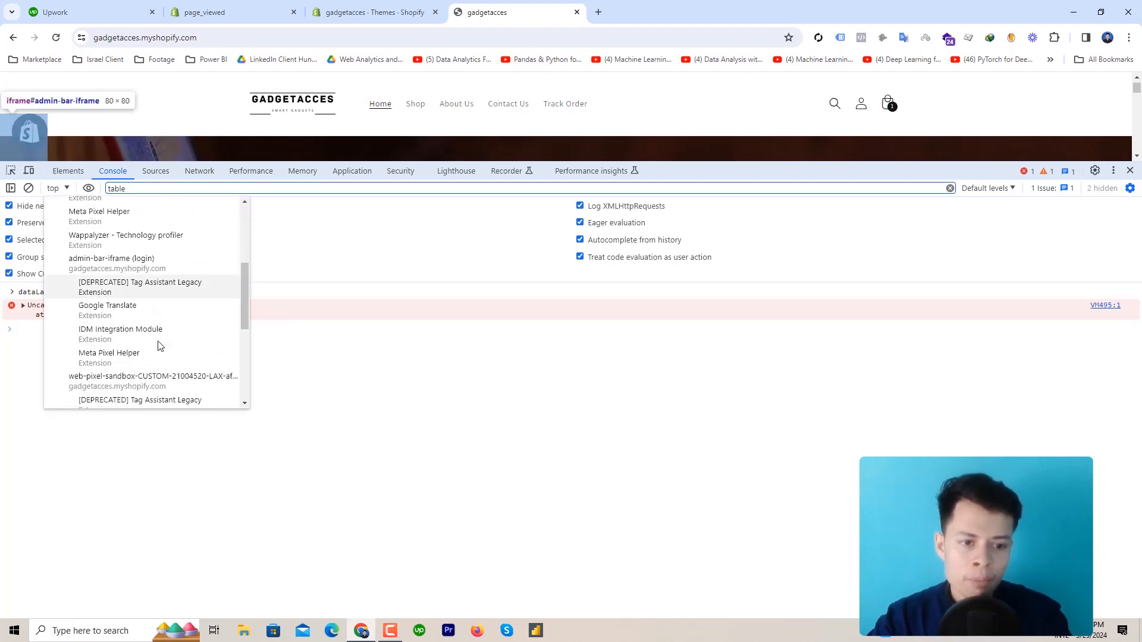
scroll(158, 346, "down", 2)
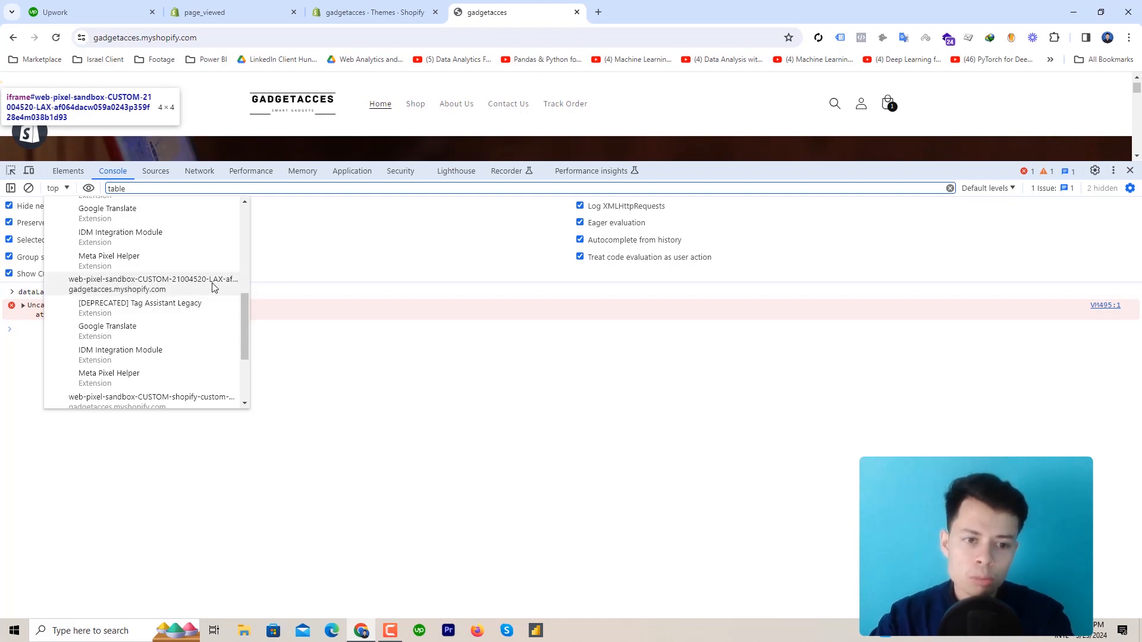
left_click(173, 291)
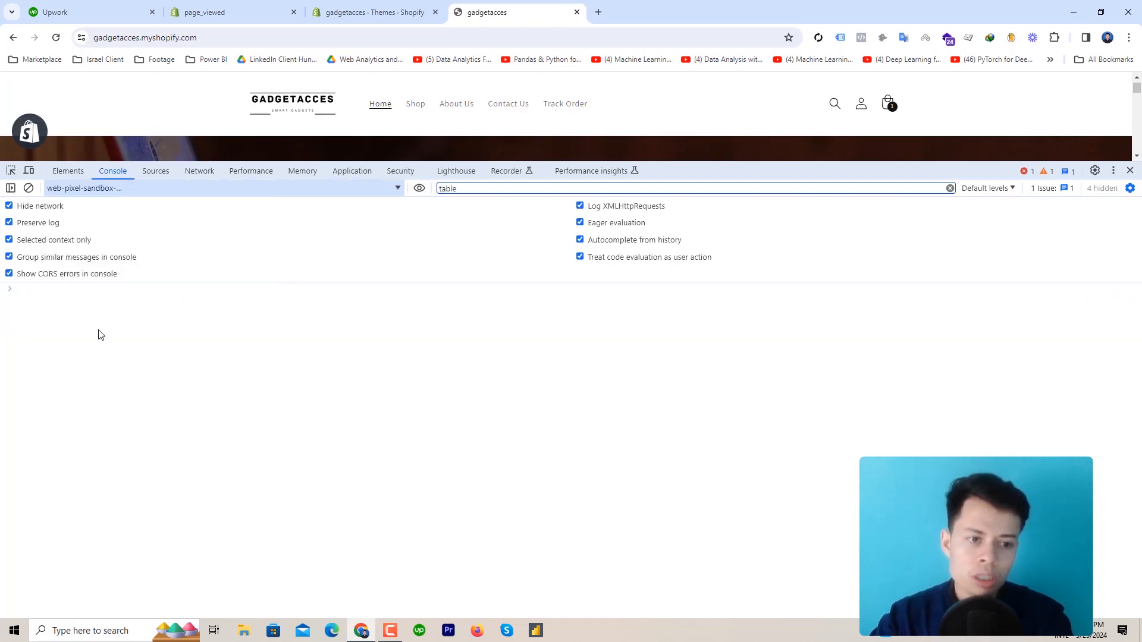
Run dataLayer and expand the array and its page_view entry to see client, page and user-agent details
type("ataLayer")
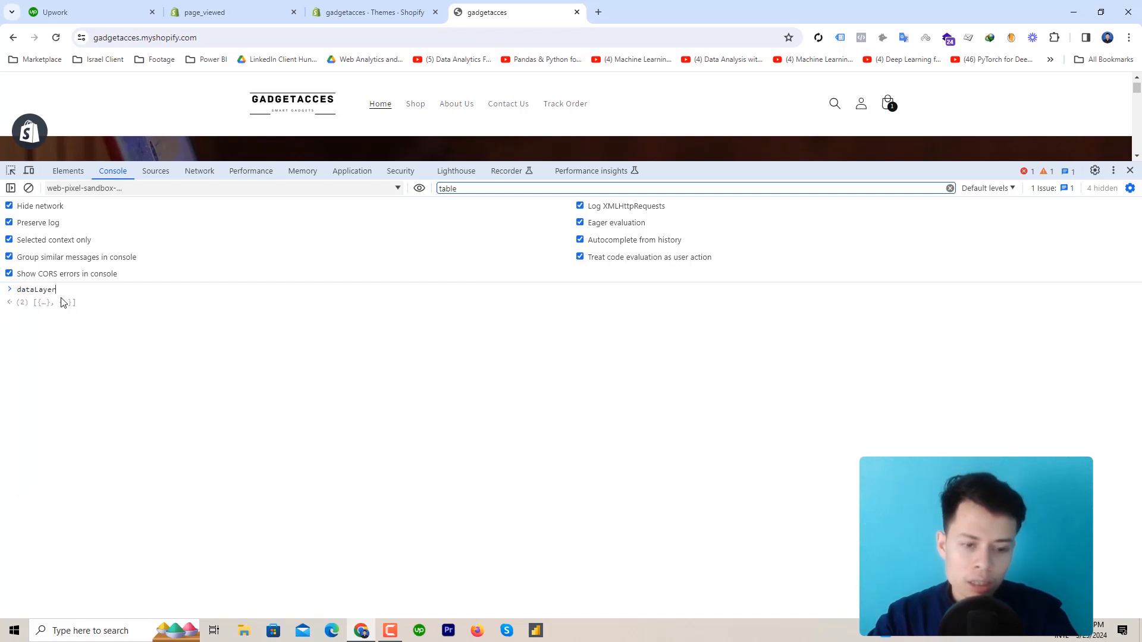
key("Return")
left_click(62, 307)
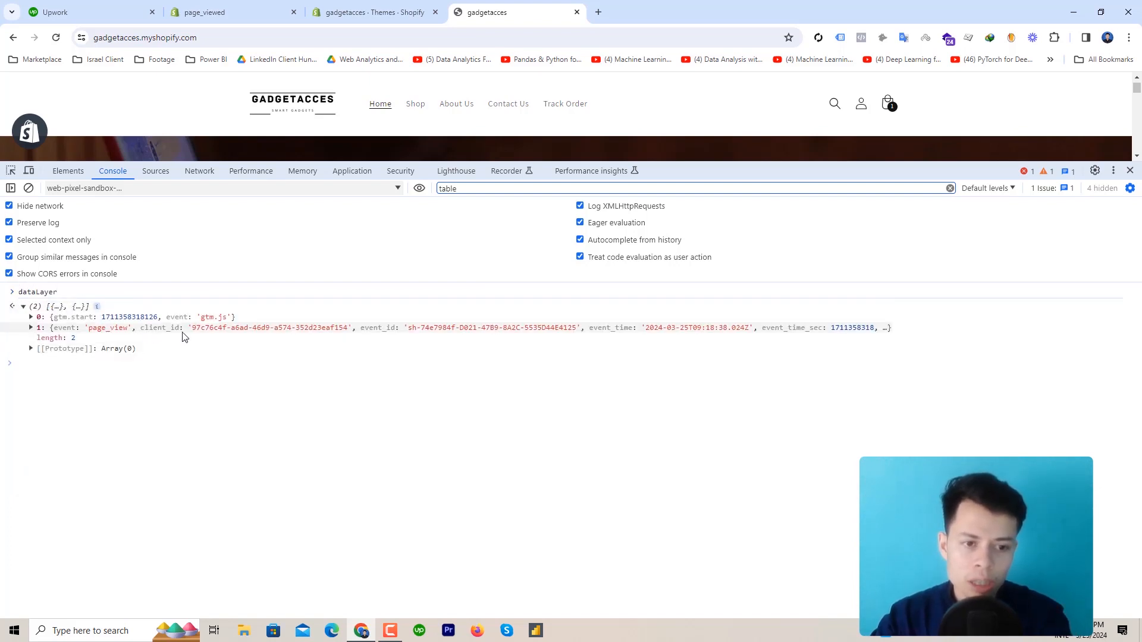
left_click(131, 331)
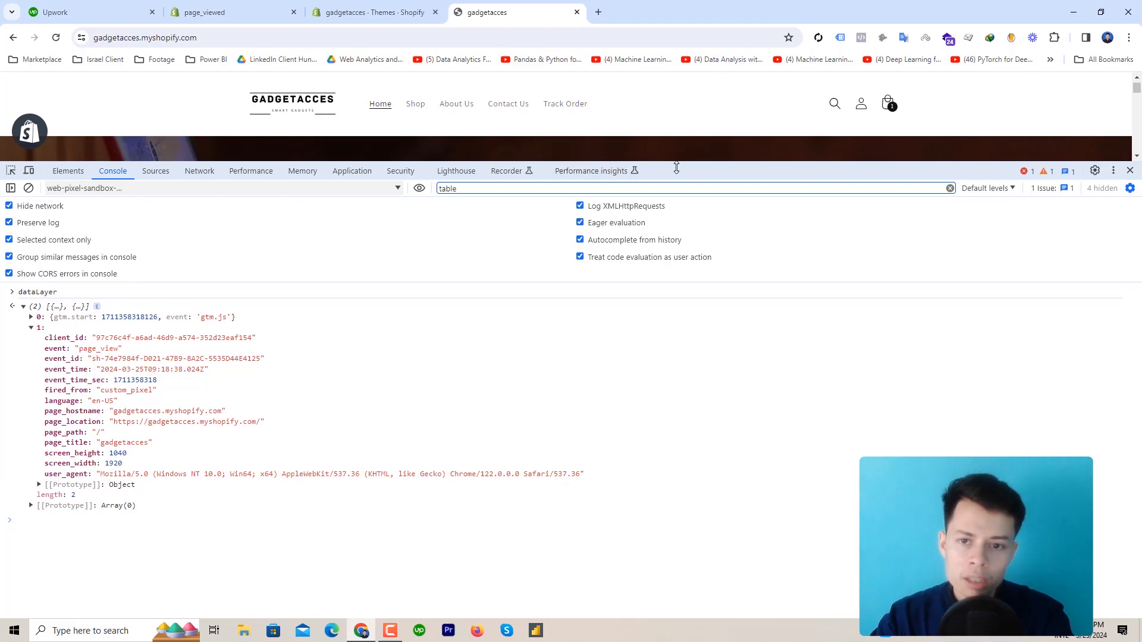
left_click_drag(691, 165, 690, 291)
scroll(650, 187, "down", 6)
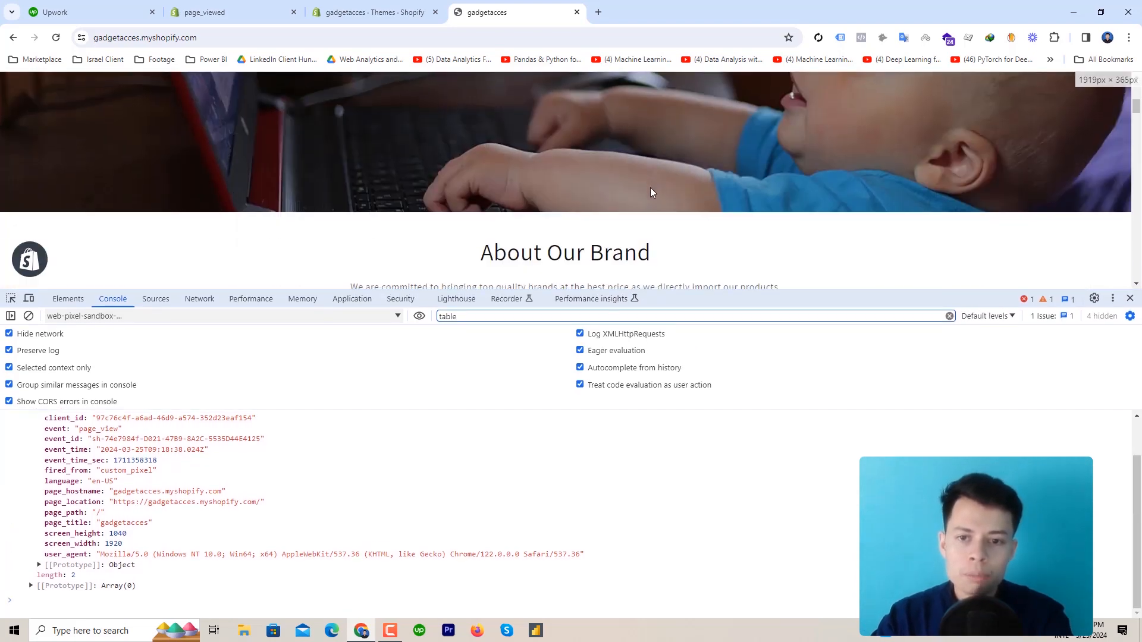
scroll(651, 201, "down", 3)
Open the xiaomi mijia kitchen product page and check dataLayer from the web pixel sandbox context
left_click(486, 145)
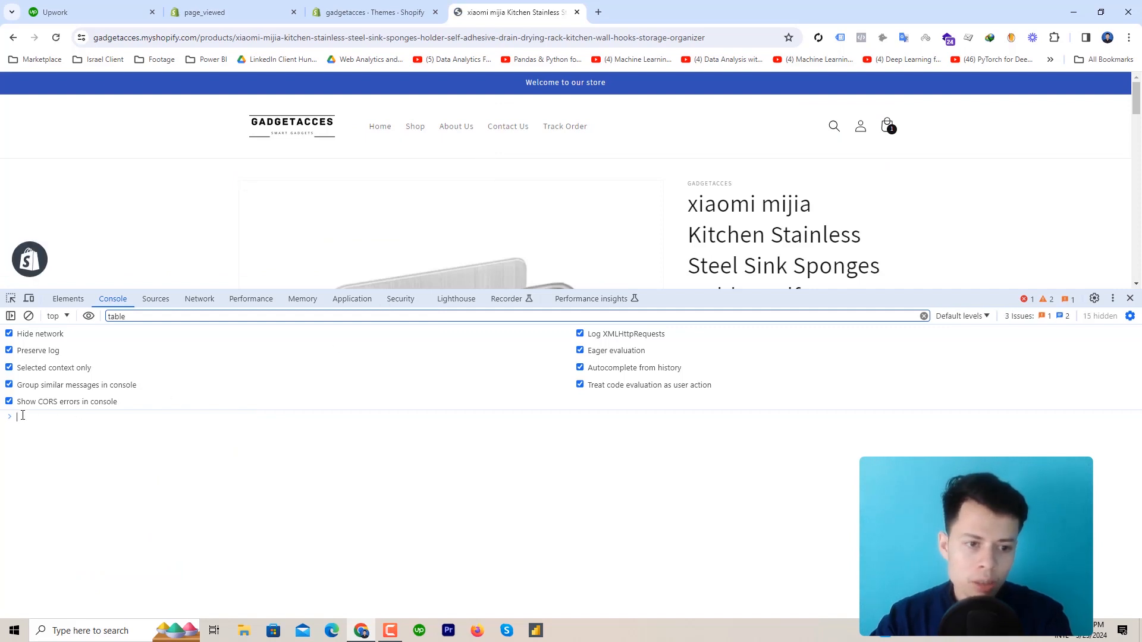
type("data")
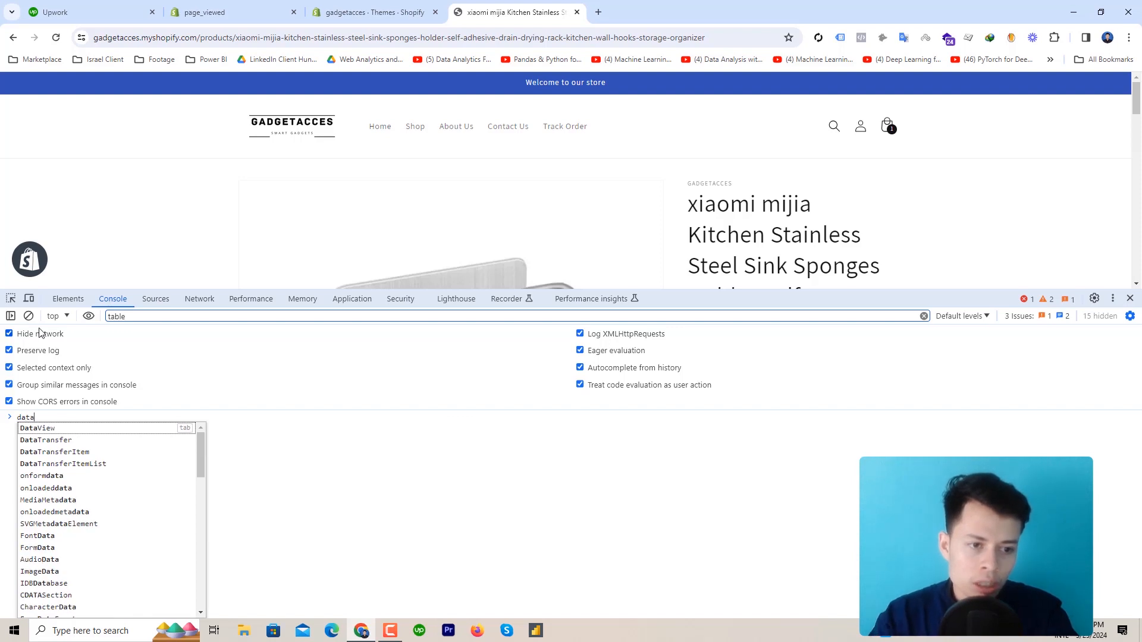
left_click(57, 315)
scroll(178, 449, "down", 3)
scroll(179, 449, "down", 3)
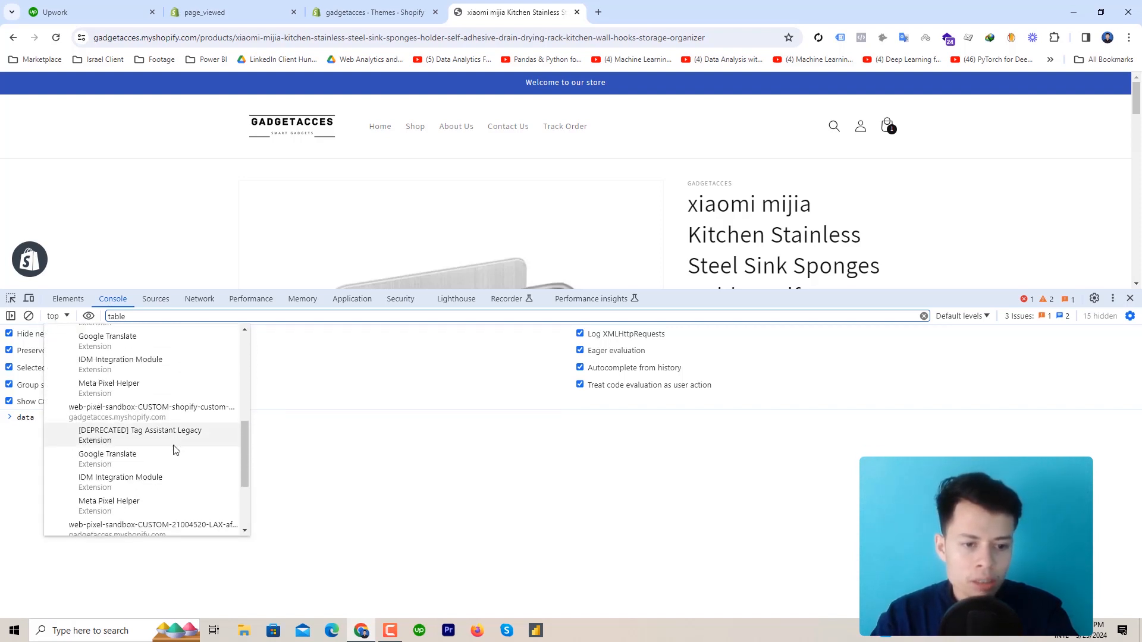
left_click(152, 412)
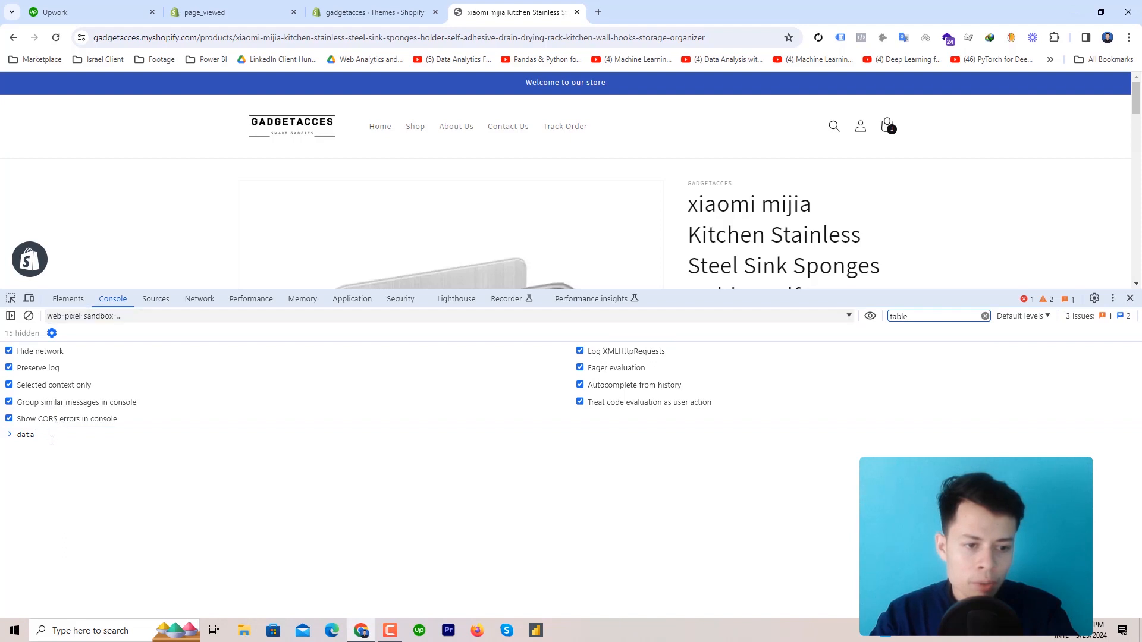
type("L")
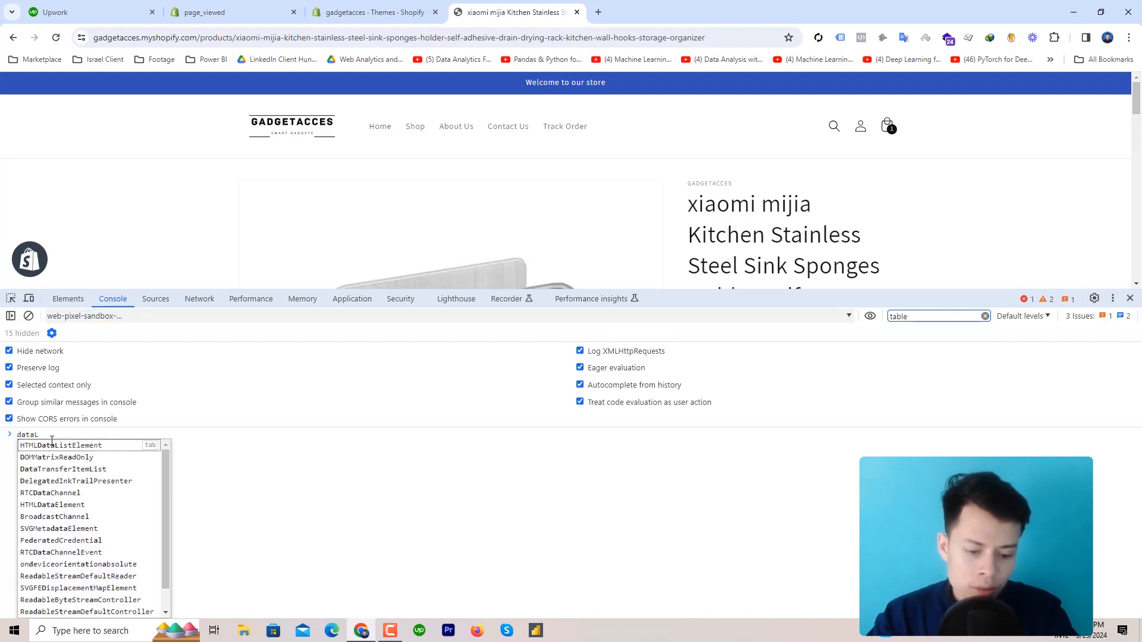
type("ayer")
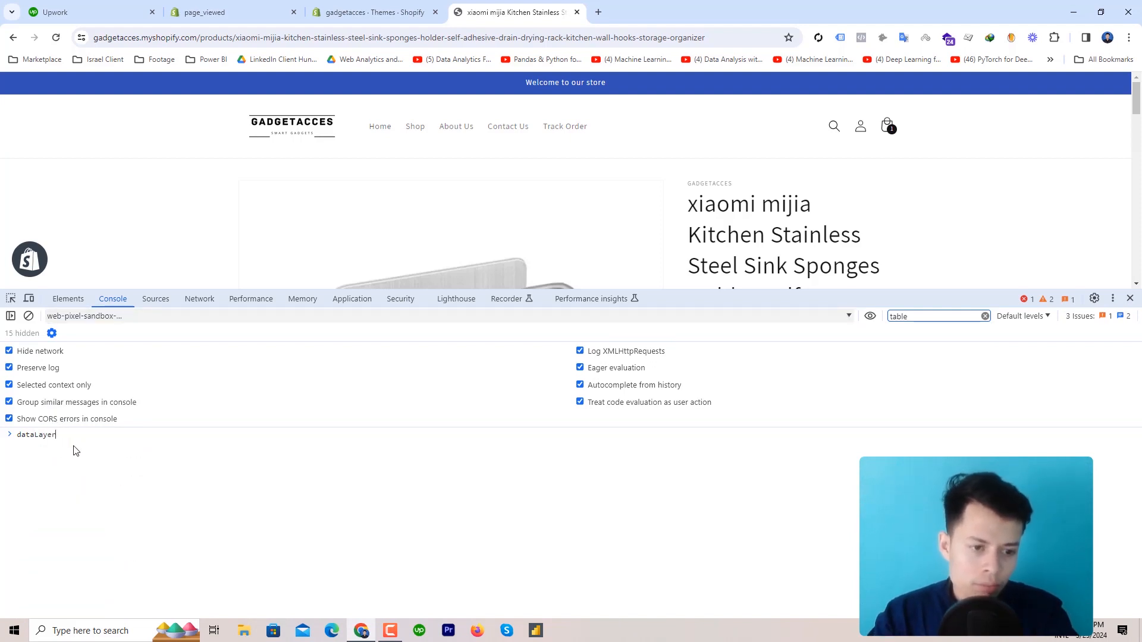
key("Return")
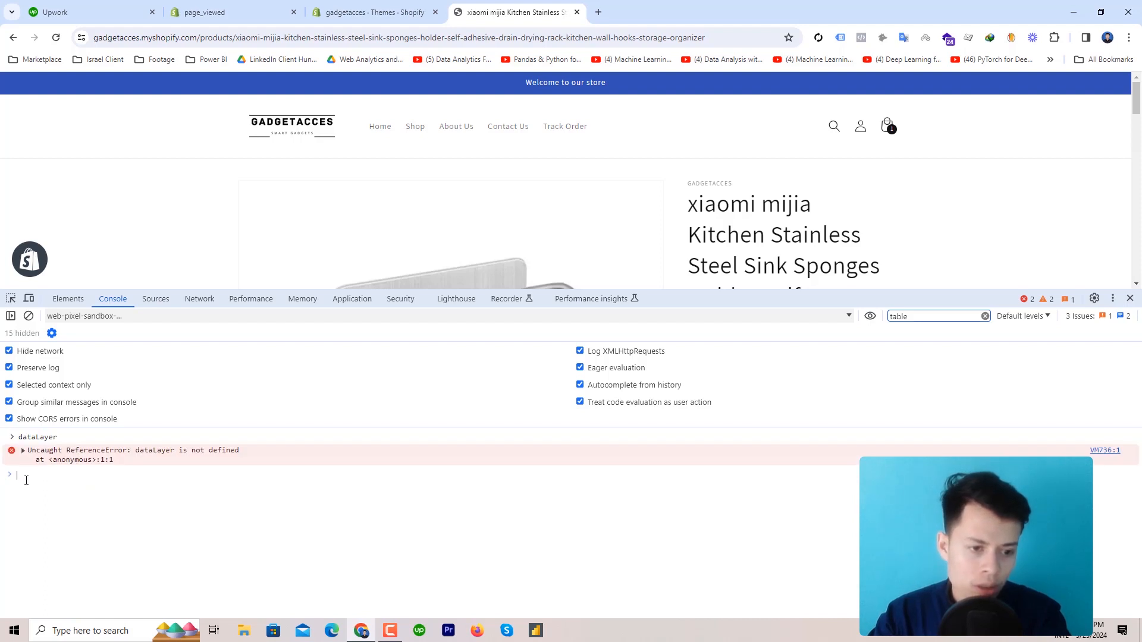
type("data")
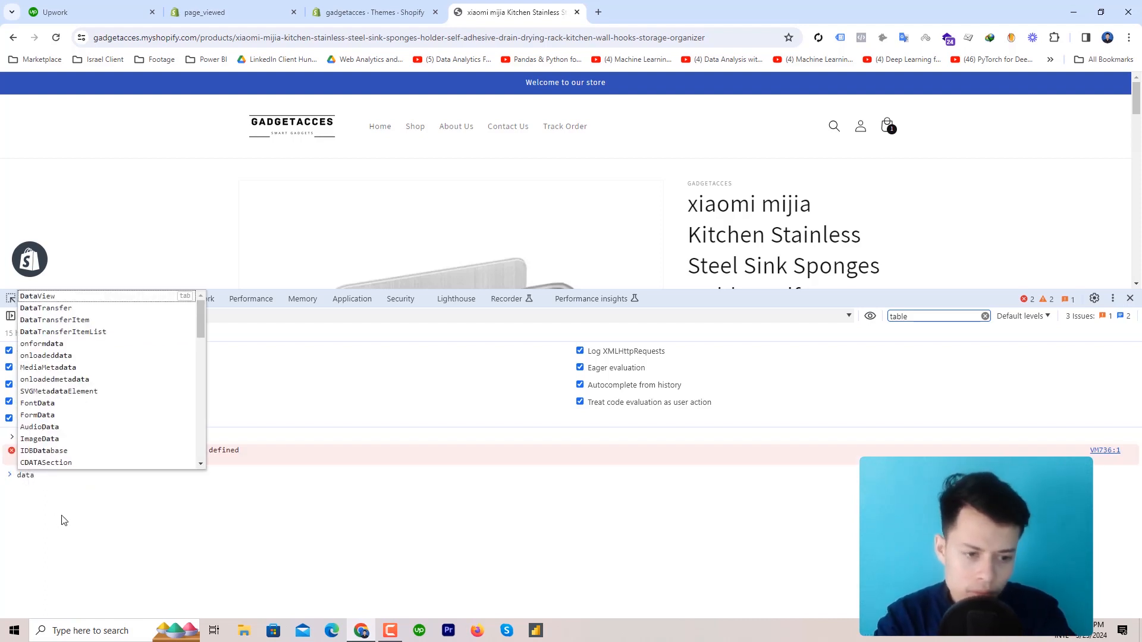
type("La")
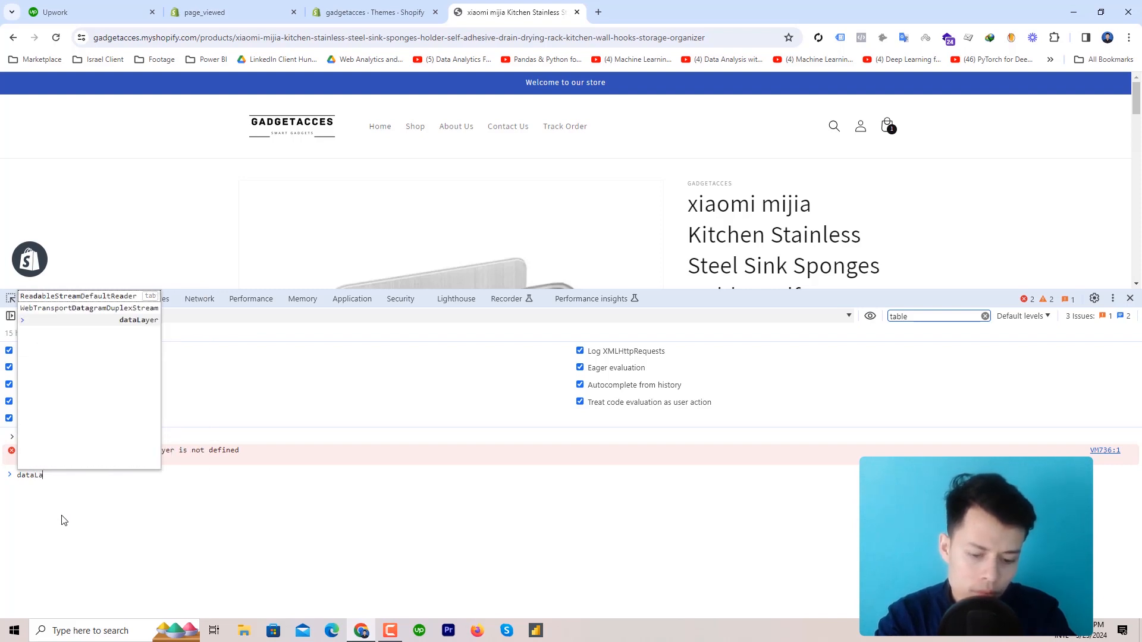
type("yer")
key("Return")
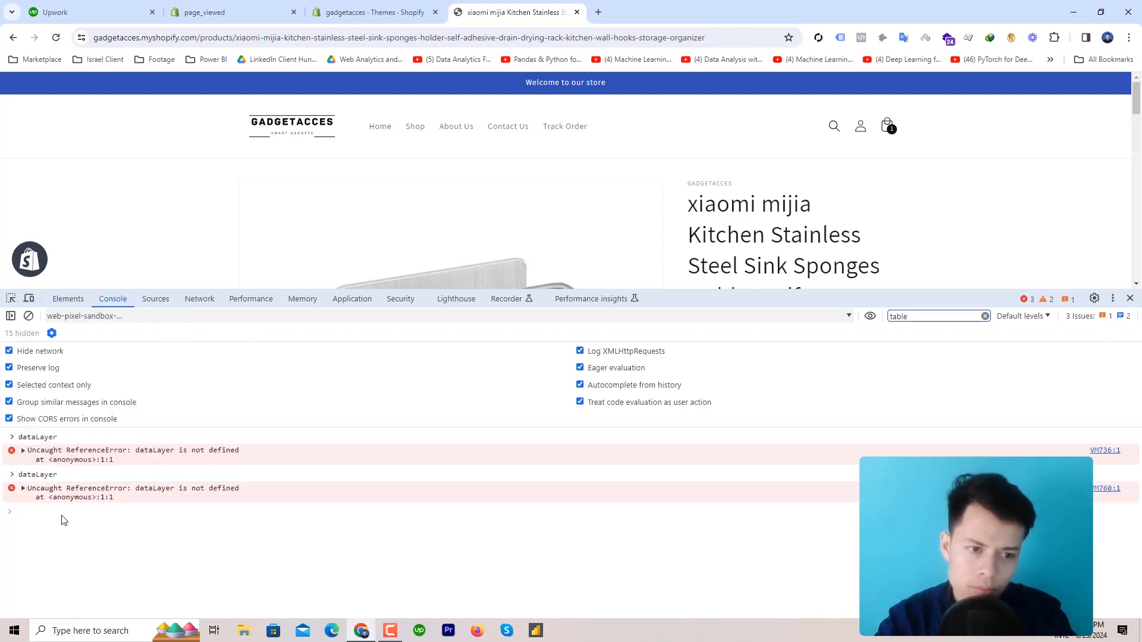
Reselect the web-pixel-sandbox-CUSTOM iframe as the console context and focus the prompt
left_click(110, 318)
scroll(178, 500, "down", 2)
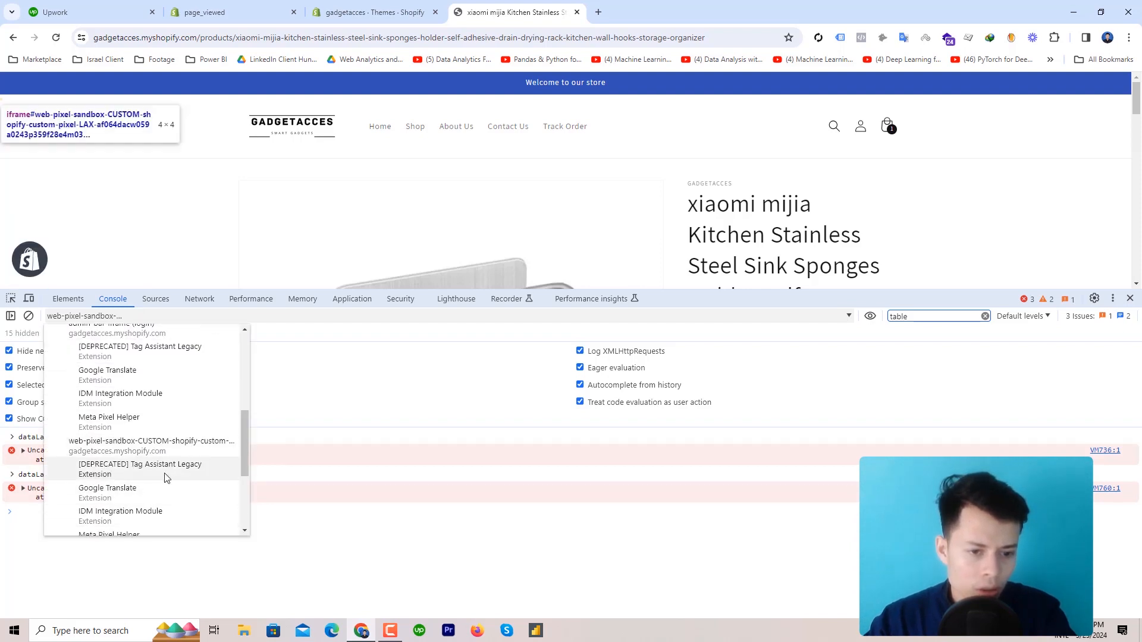
scroll(170, 470, "down", 2)
left_click(183, 402)
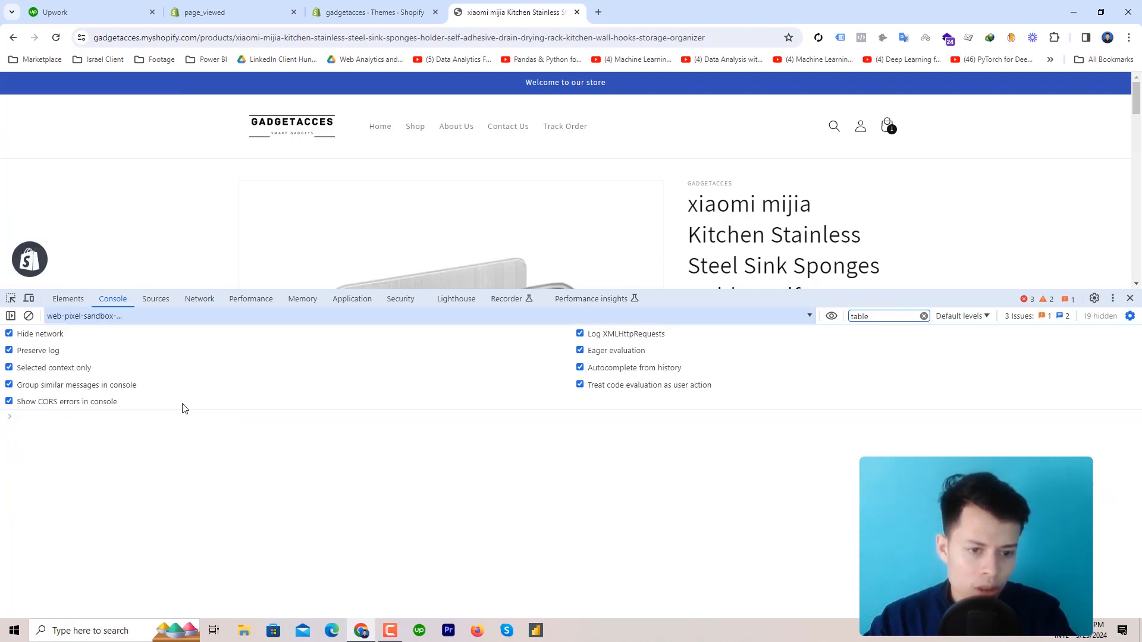
left_click(39, 419)
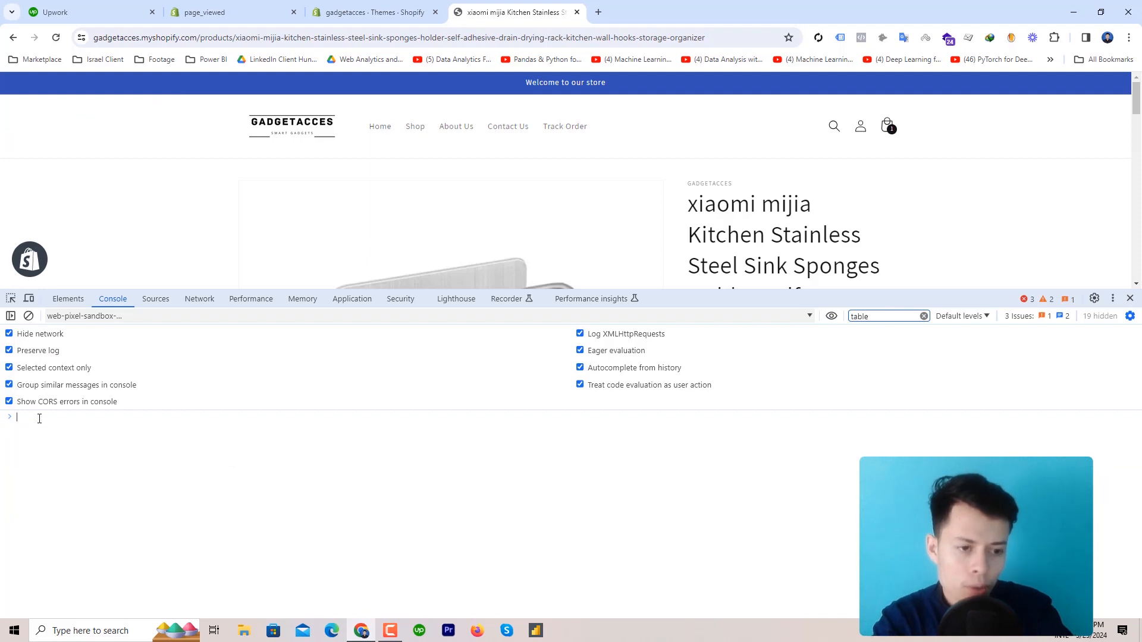
Run dataLayer and expand the array and its view_item entry
type("data")
left_click(45, 429)
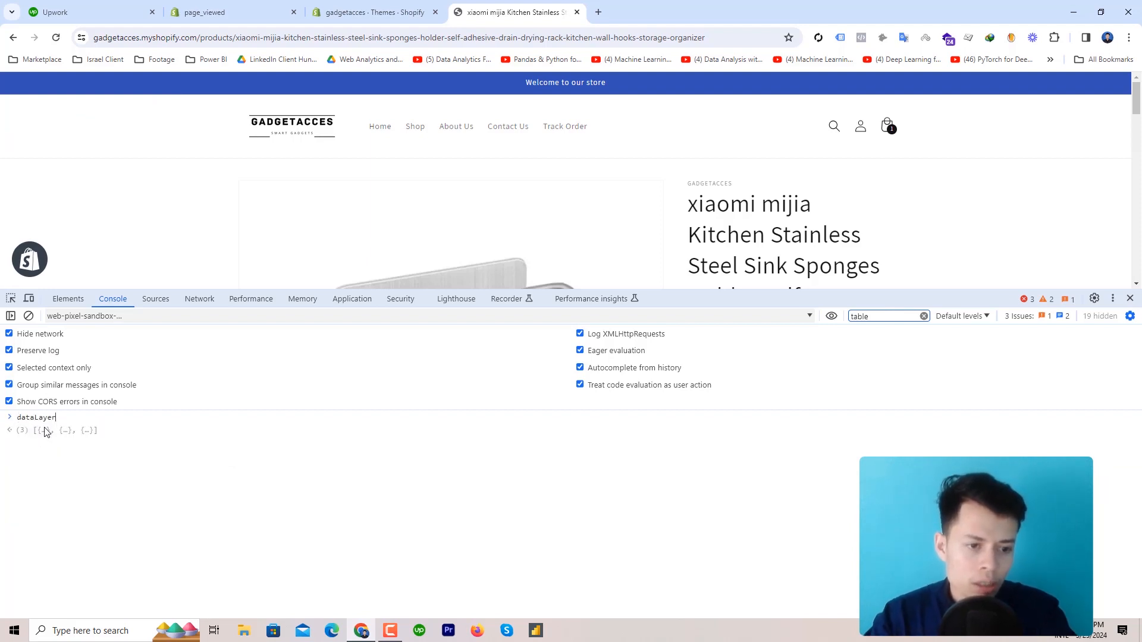
key("Return")
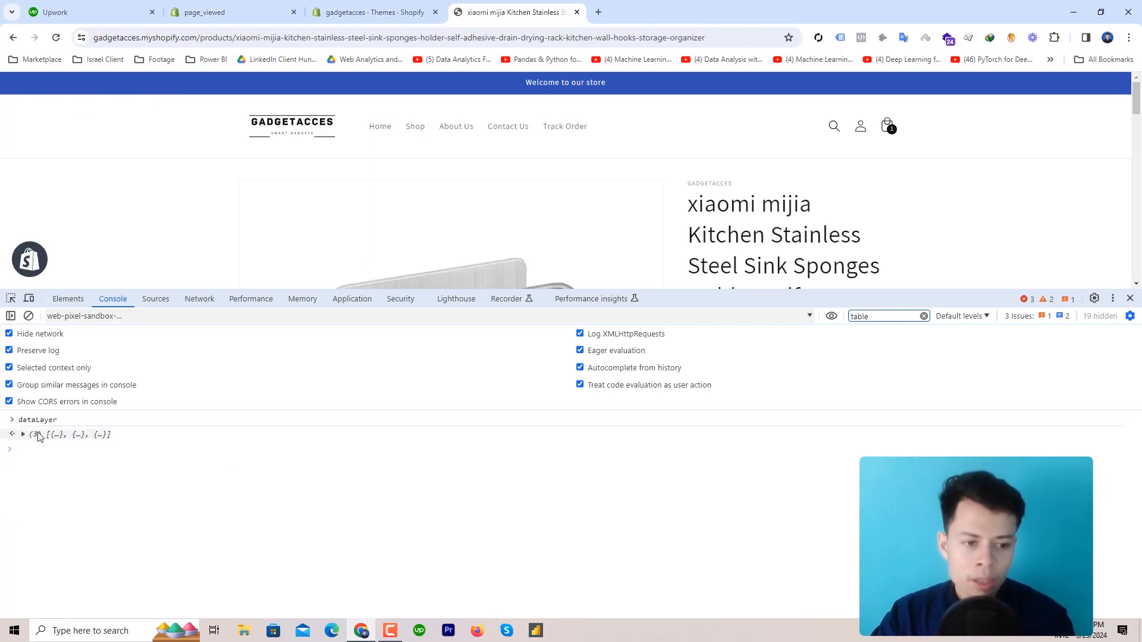
left_click(32, 434)
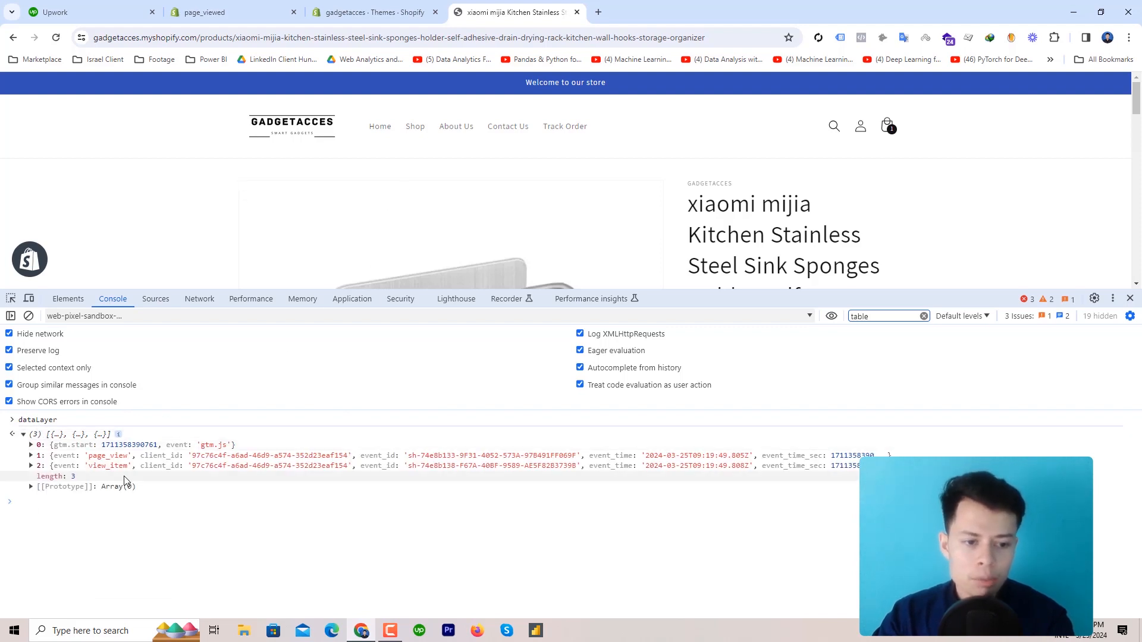
scroll(447, 237, "down", 5)
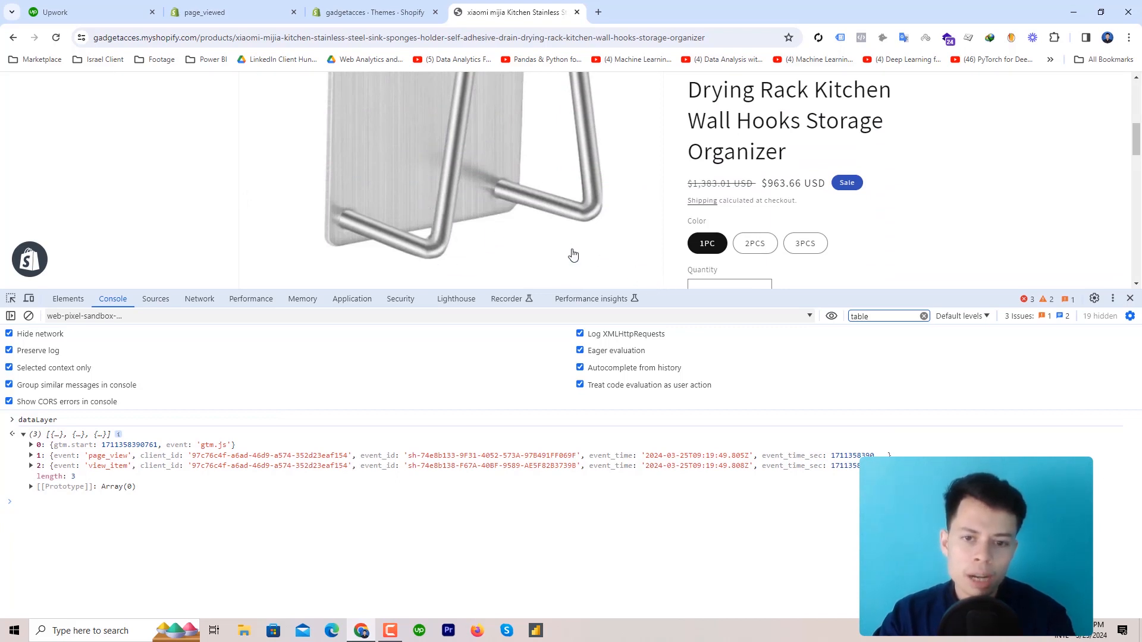
left_click(103, 469)
scroll(102, 465, "down", 3)
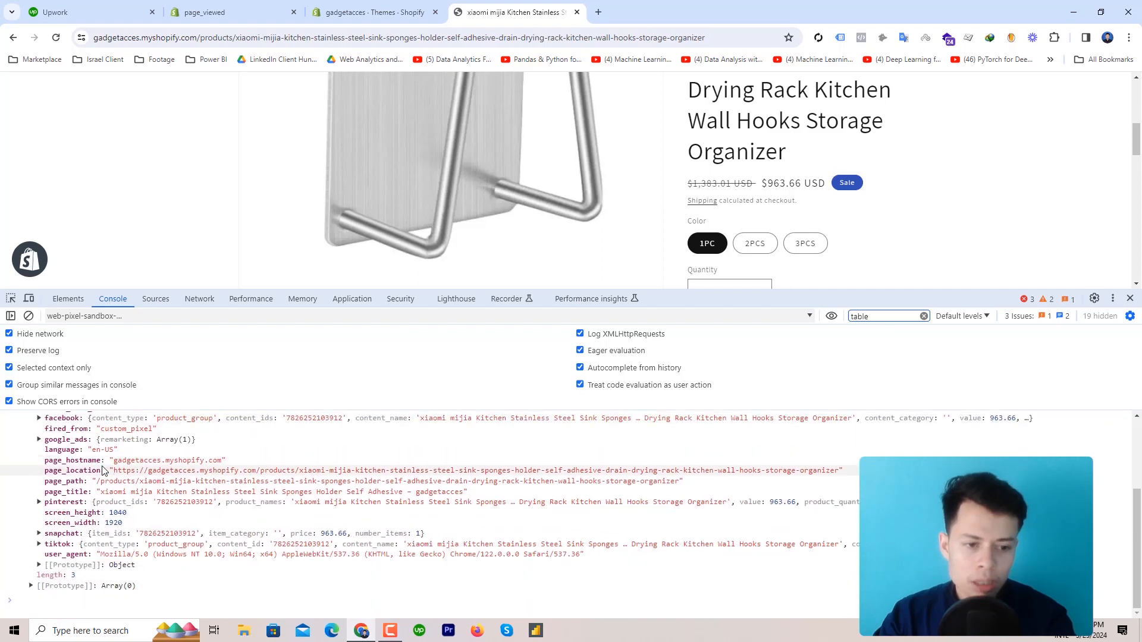
scroll(65, 512, "up", 2)
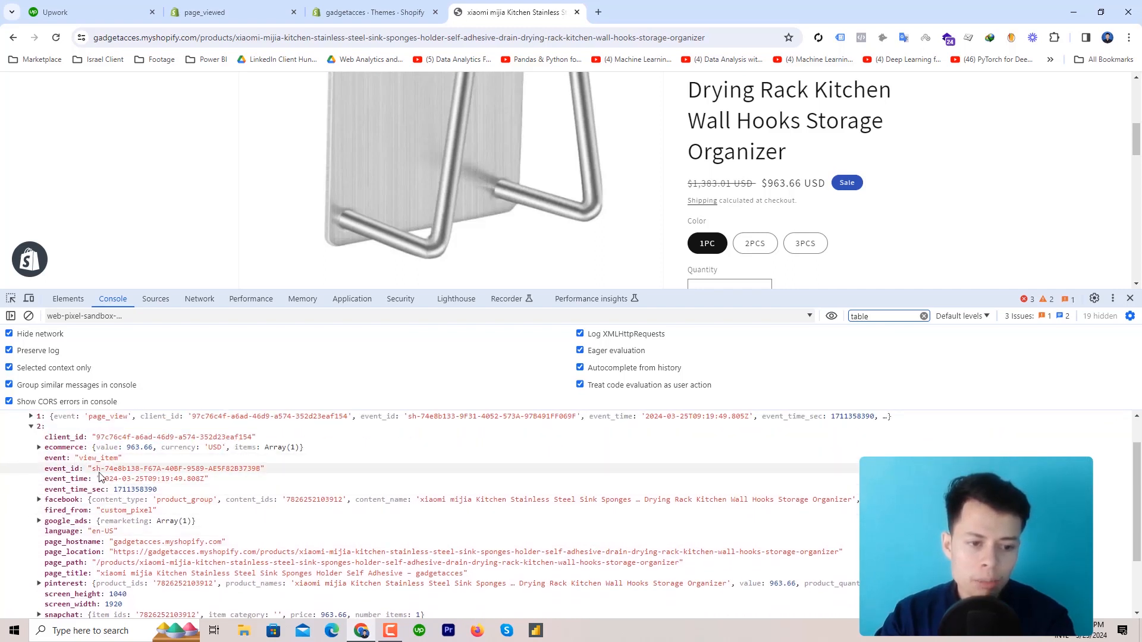
Expand view_item's facebook contents and google_ads remarketing details
left_click(50, 503)
scroll(54, 476, "down", 3)
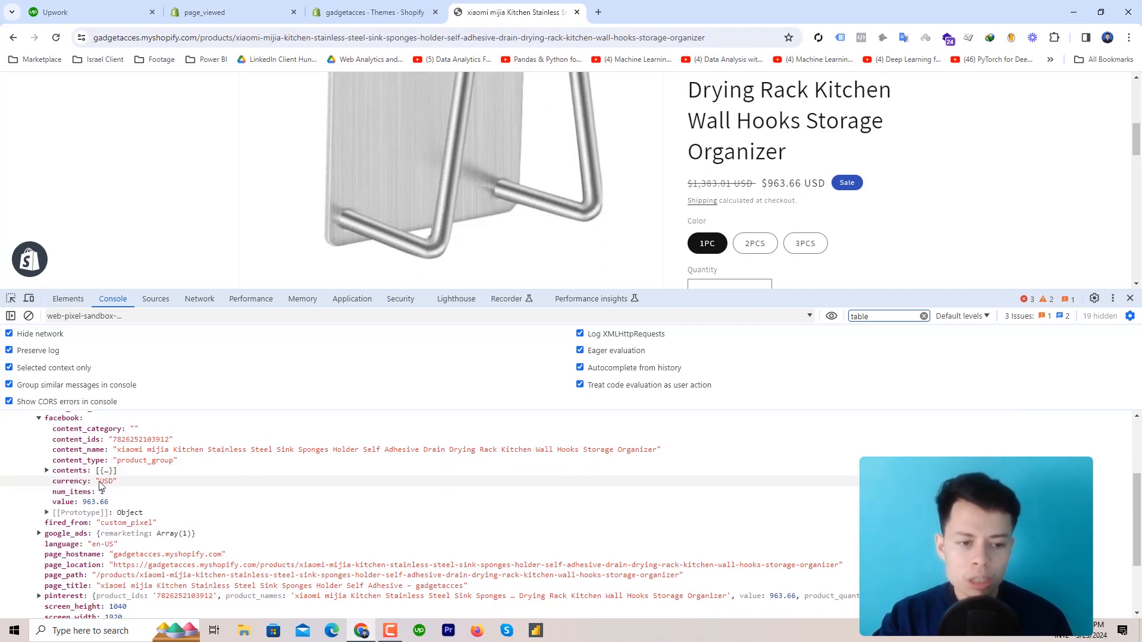
left_click(70, 471)
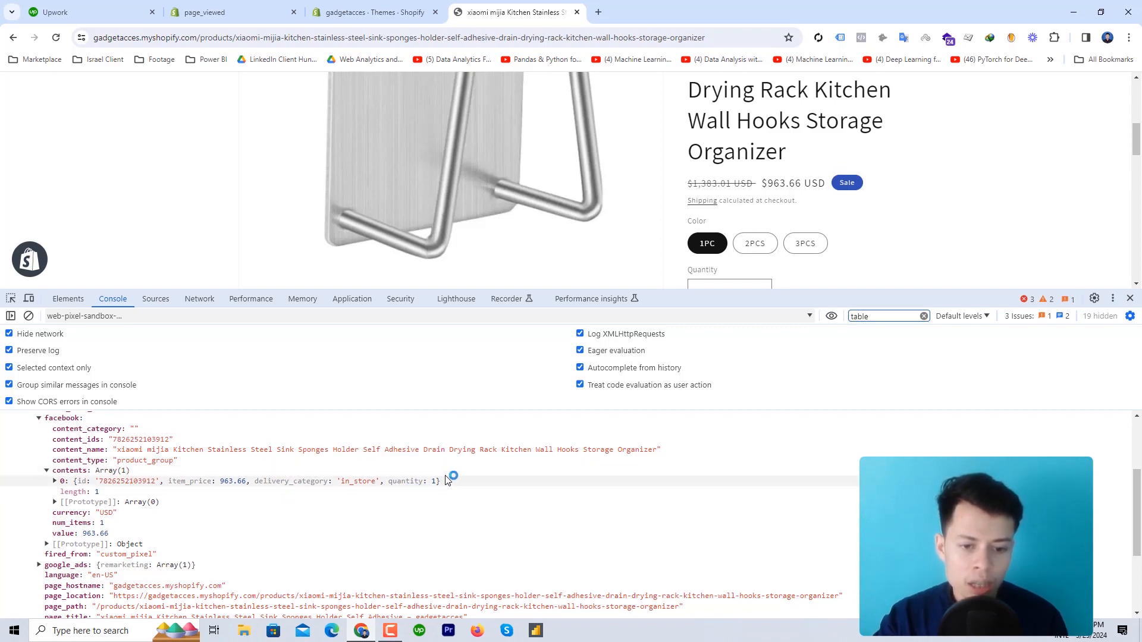
scroll(381, 500, "down", 2)
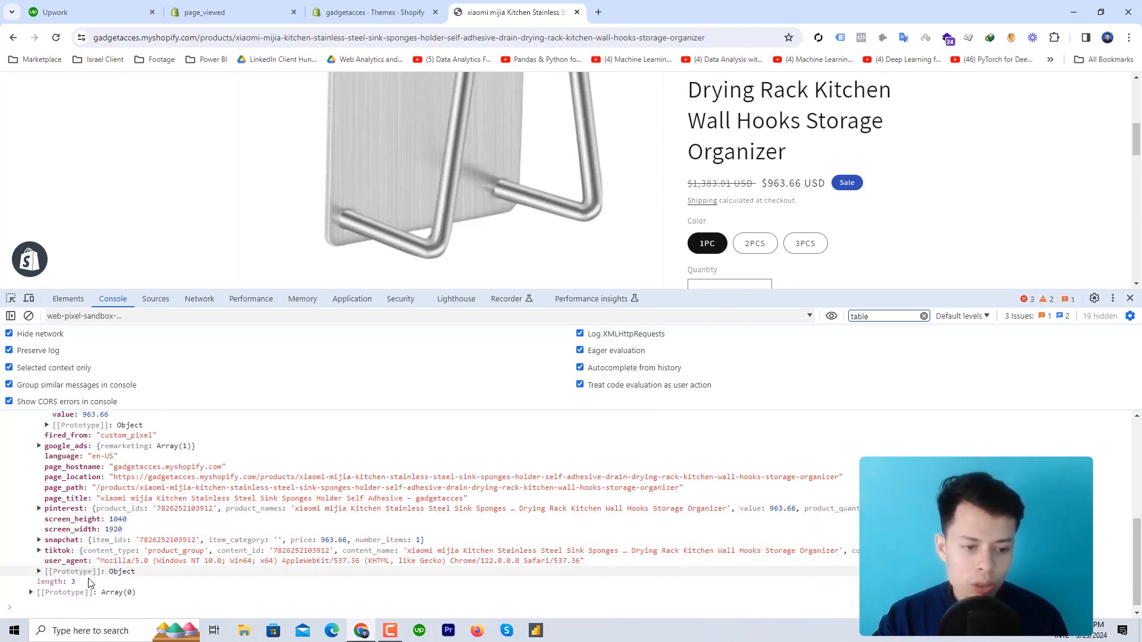
scroll(84, 580, "down", 1)
scroll(95, 476, "up", 1)
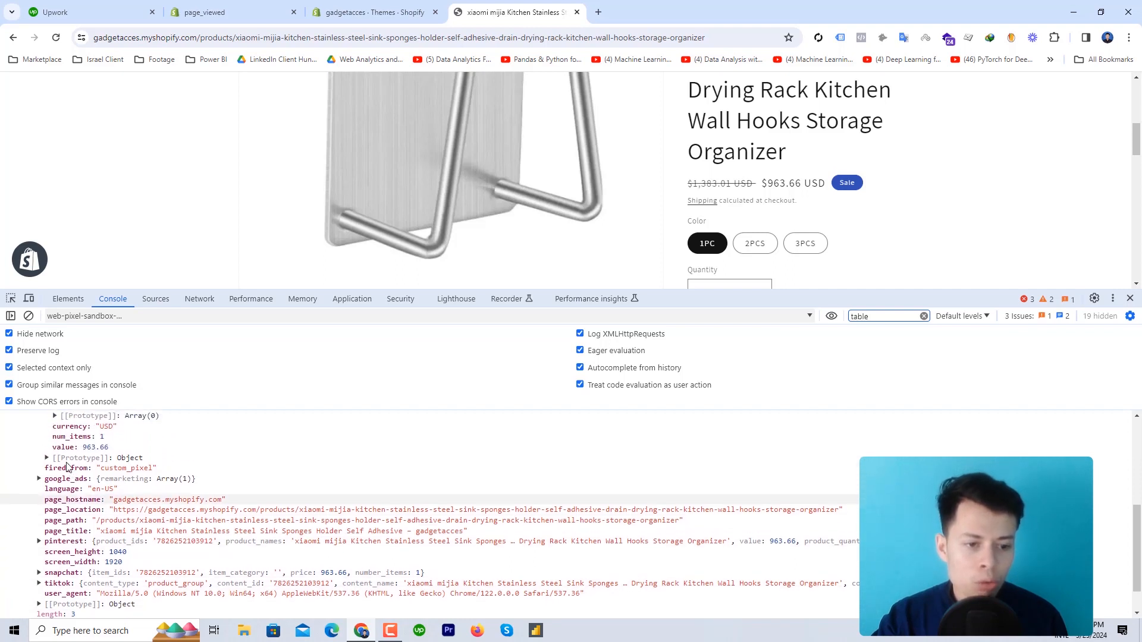
left_click(132, 481)
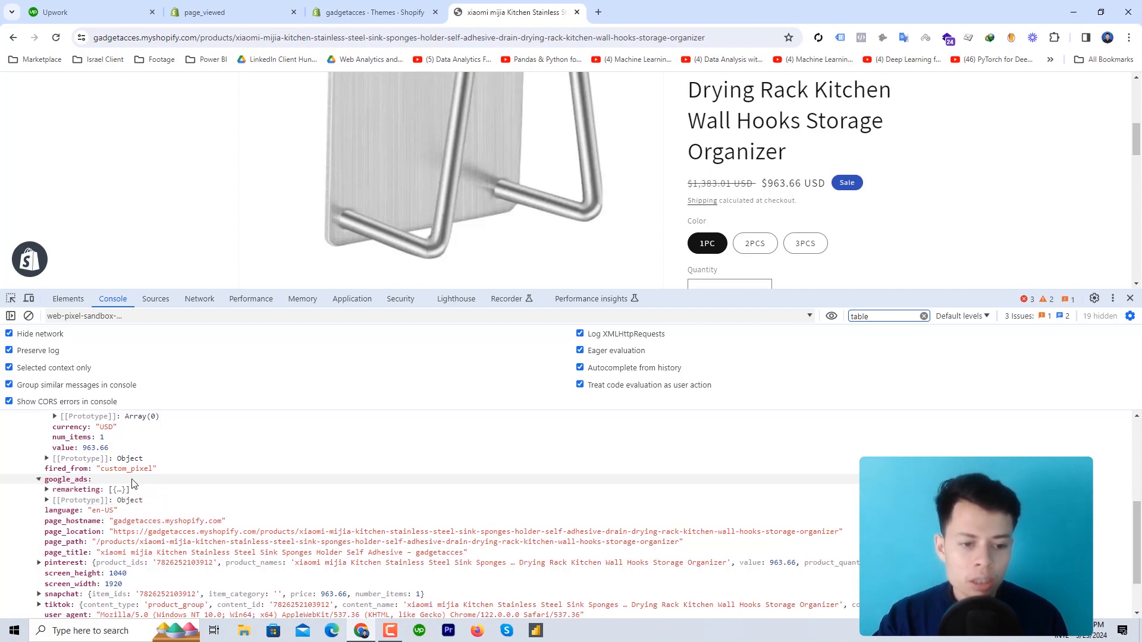
left_click(74, 490)
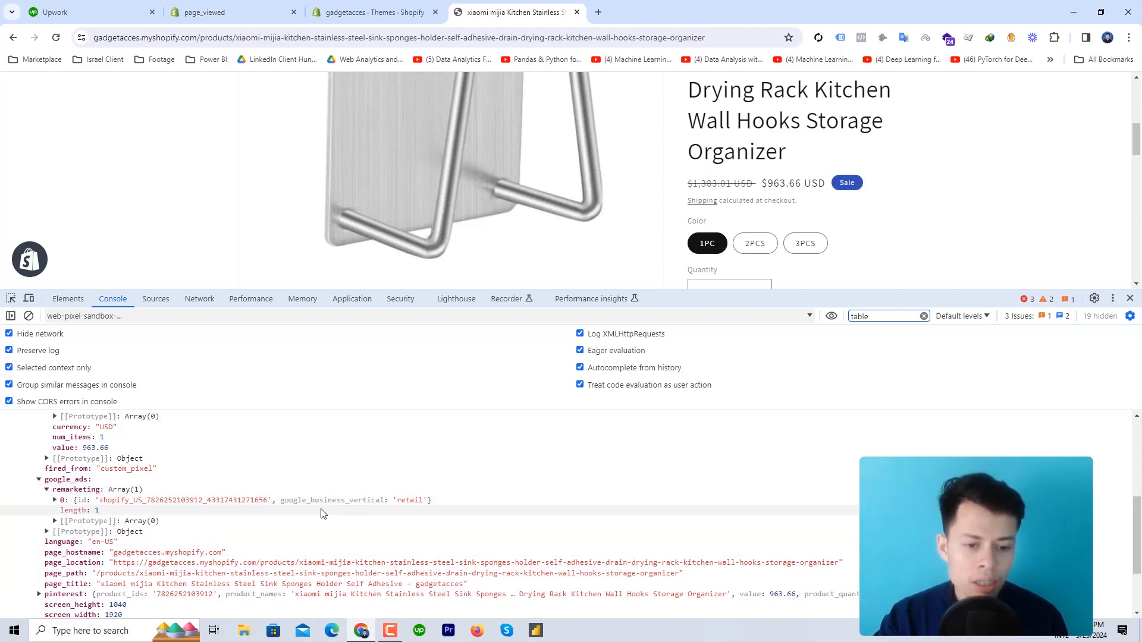
scroll(363, 509, "down", 3)
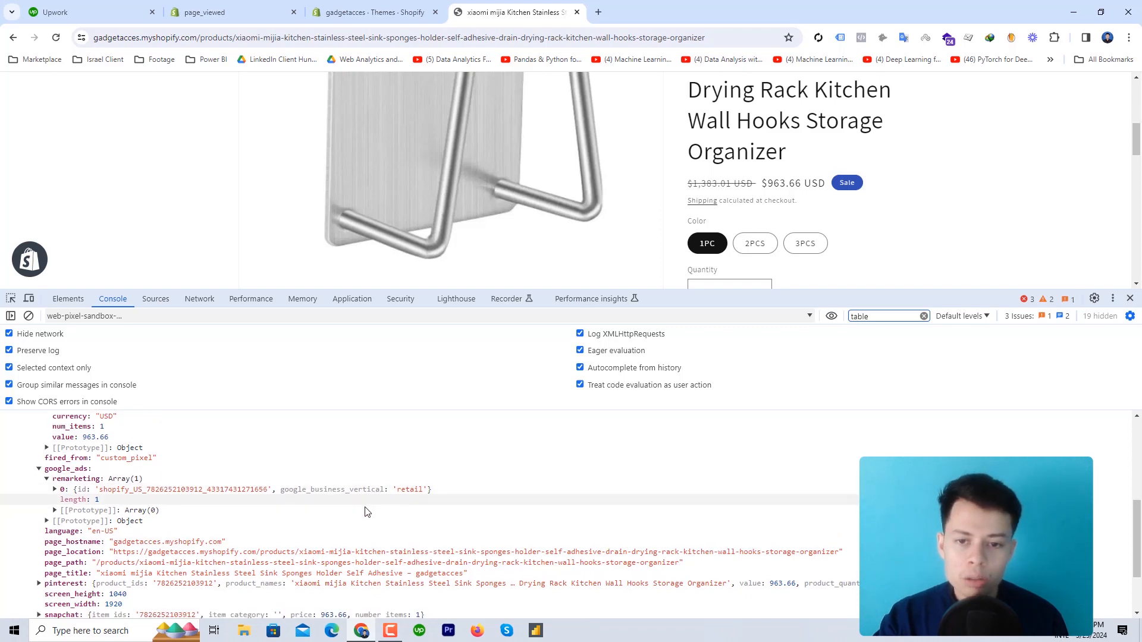
scroll(232, 483, "up", 5)
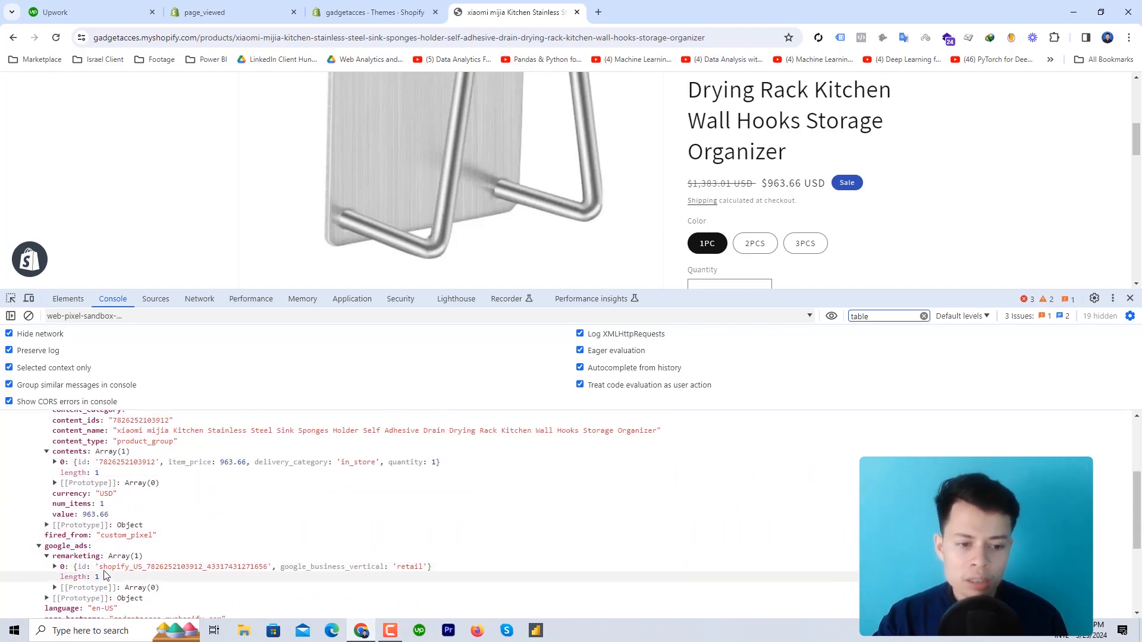
scroll(282, 512, "down", 5)
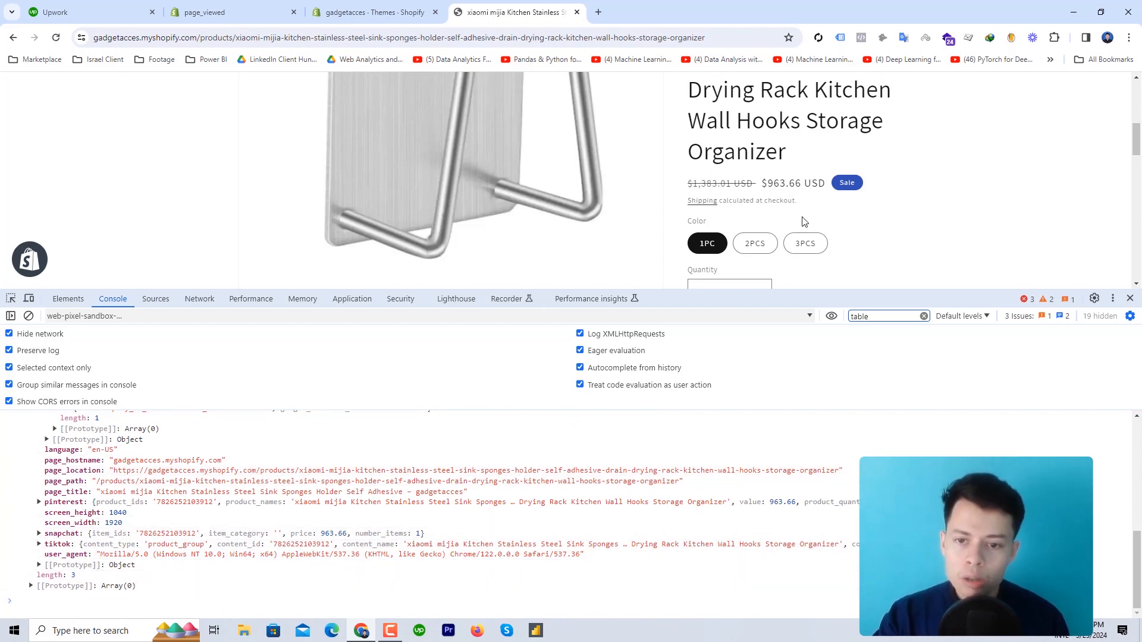
scroll(803, 221, "up", 5)
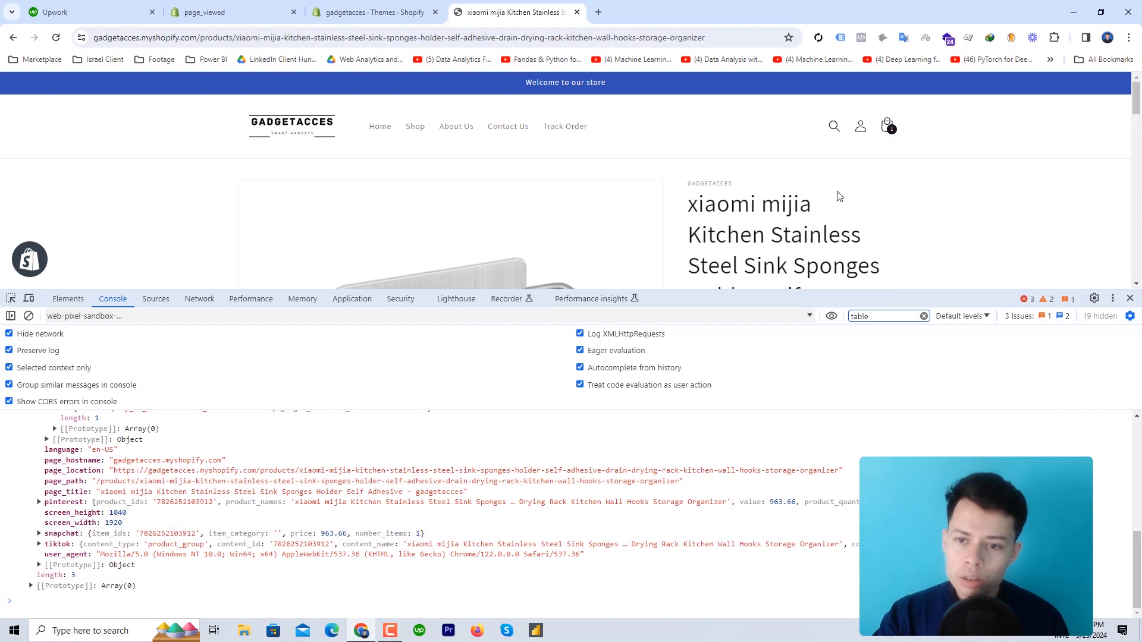
scroll(806, 202, "down", 1)
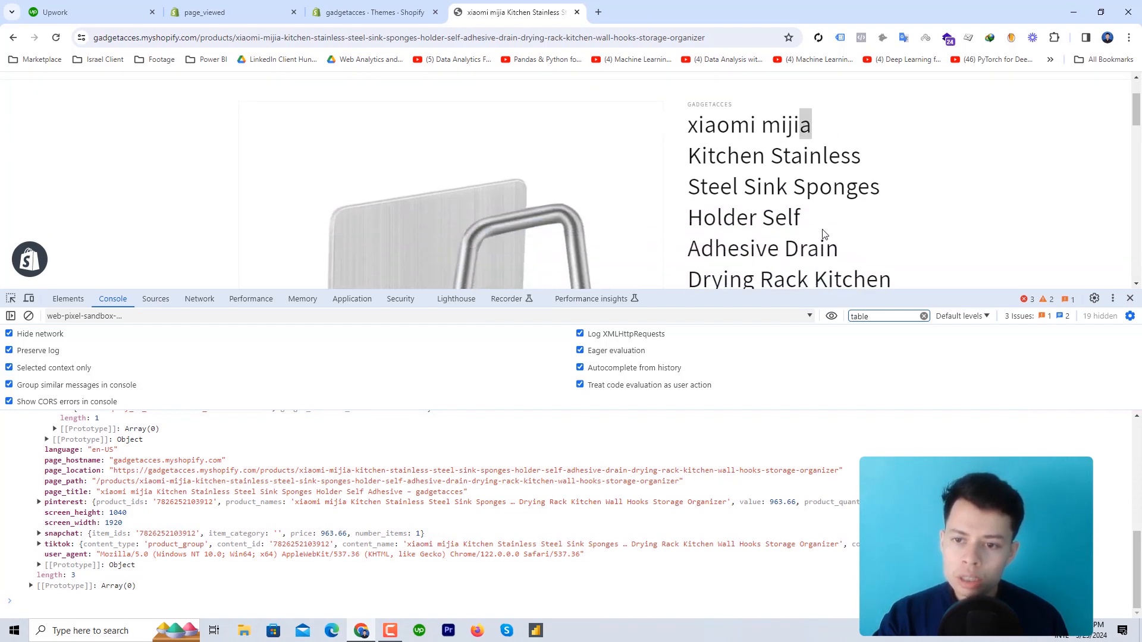
double_click(780, 217)
left_click_drag(750, 199, 692, 130)
right_click(741, 138)
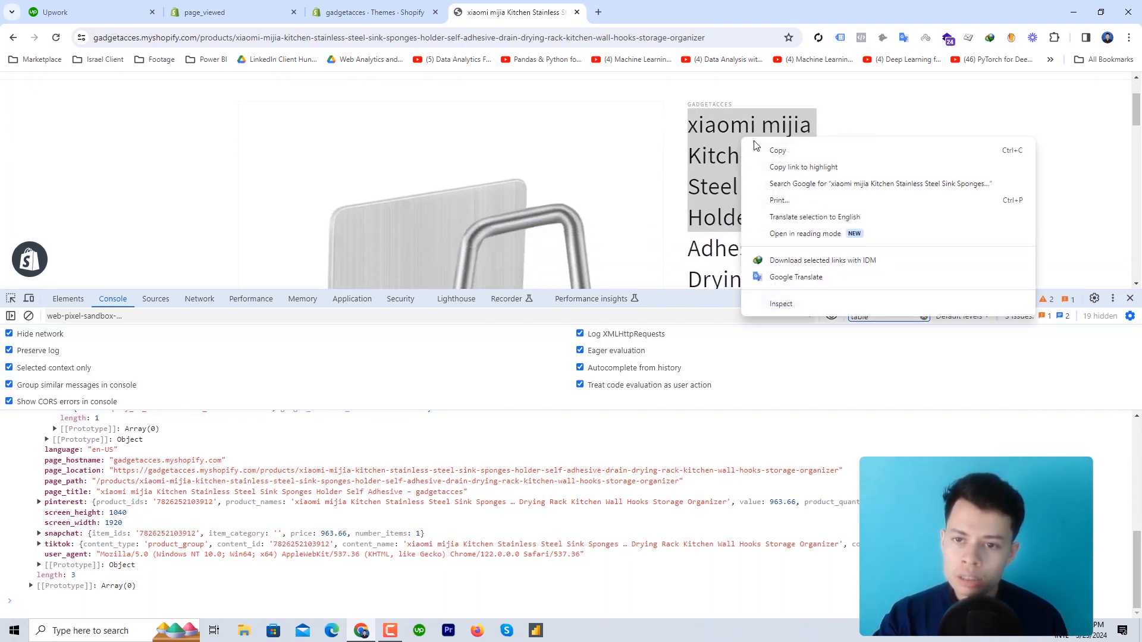
left_click(767, 148)
scroll(845, 195, "up", 1)
left_click(831, 131)
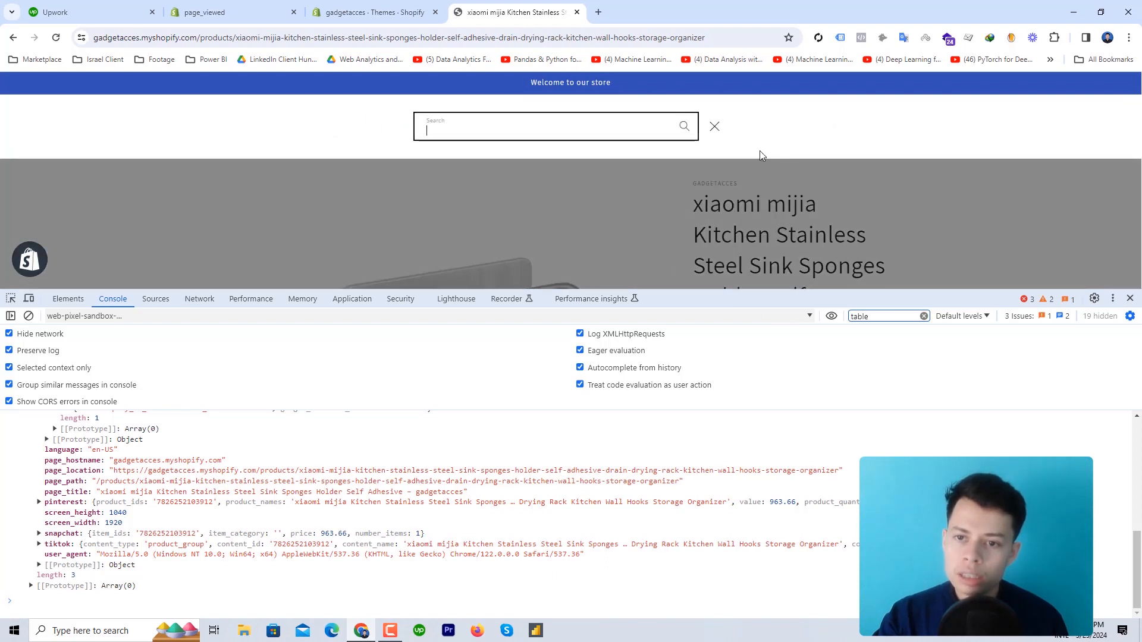
right_click(607, 132)
left_click(644, 245)
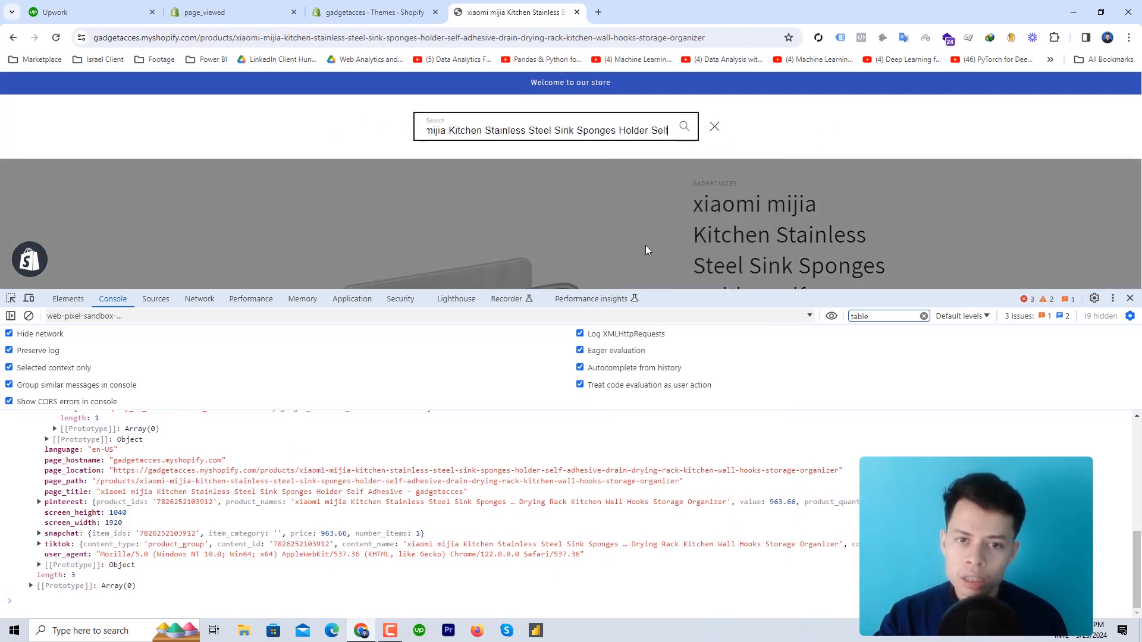
key("Return")
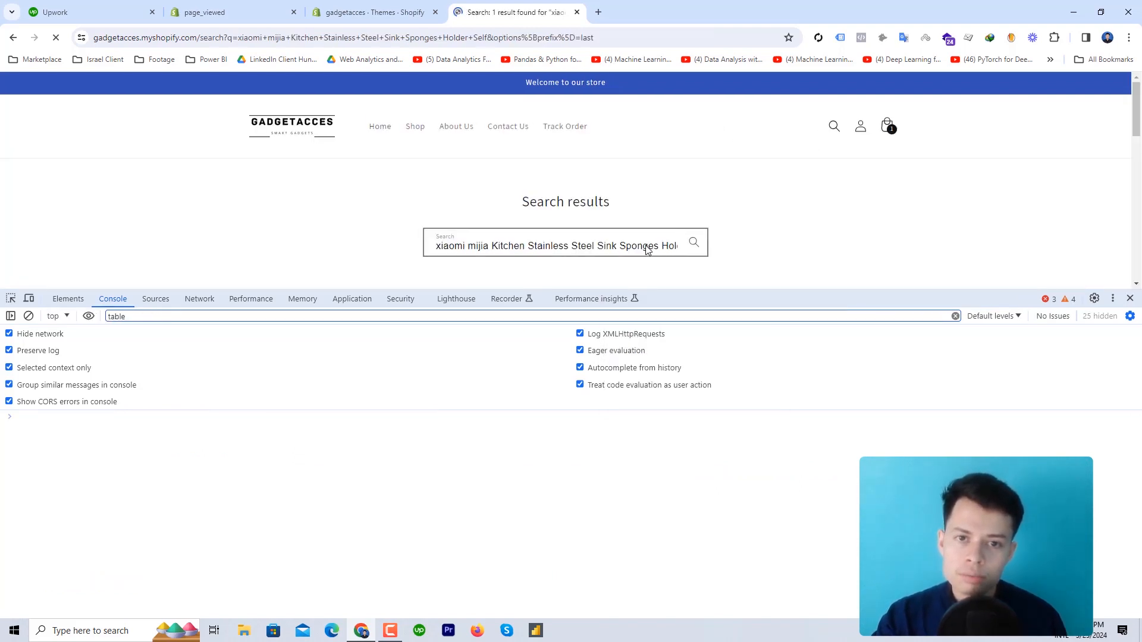
left_click(59, 316)
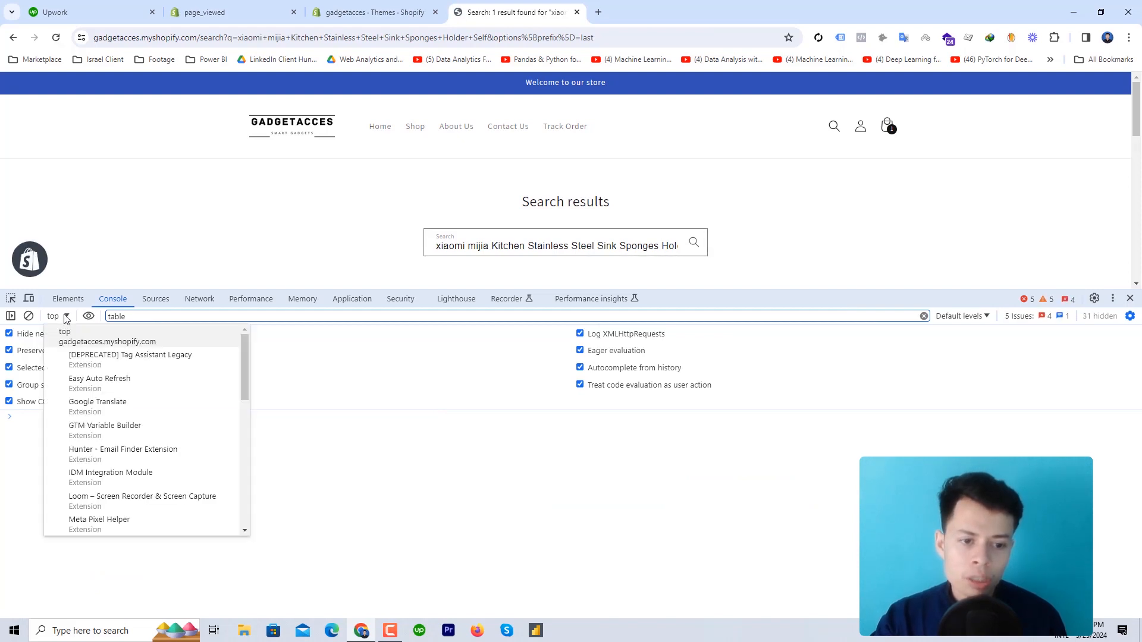
scroll(153, 440, "down", 2)
scroll(153, 443, "down", 3)
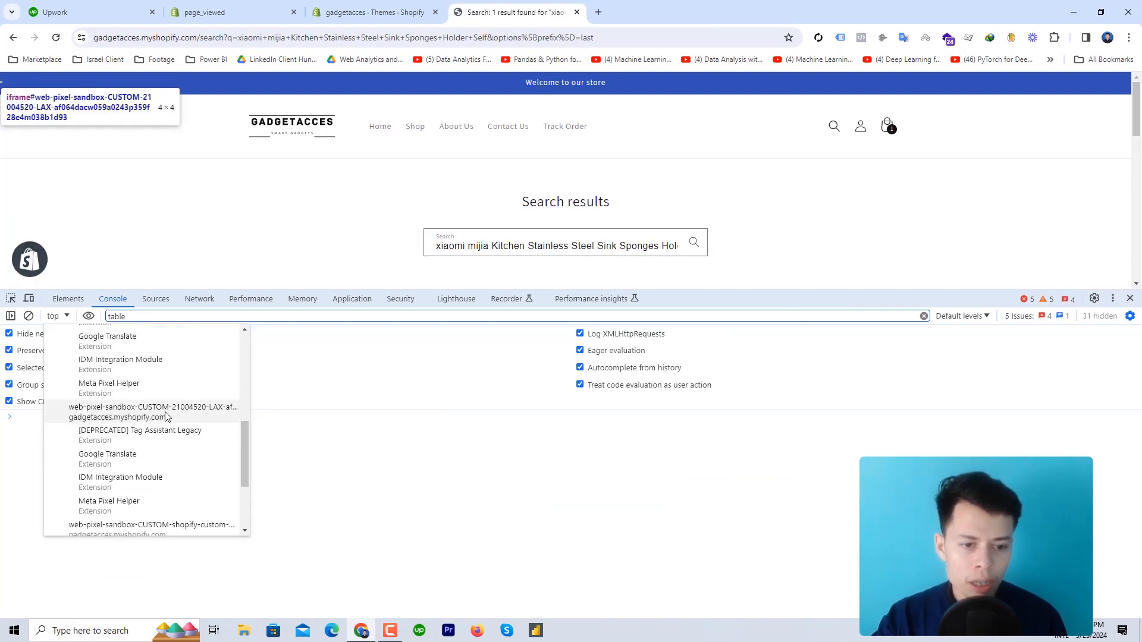
left_click(165, 418)
type("data")
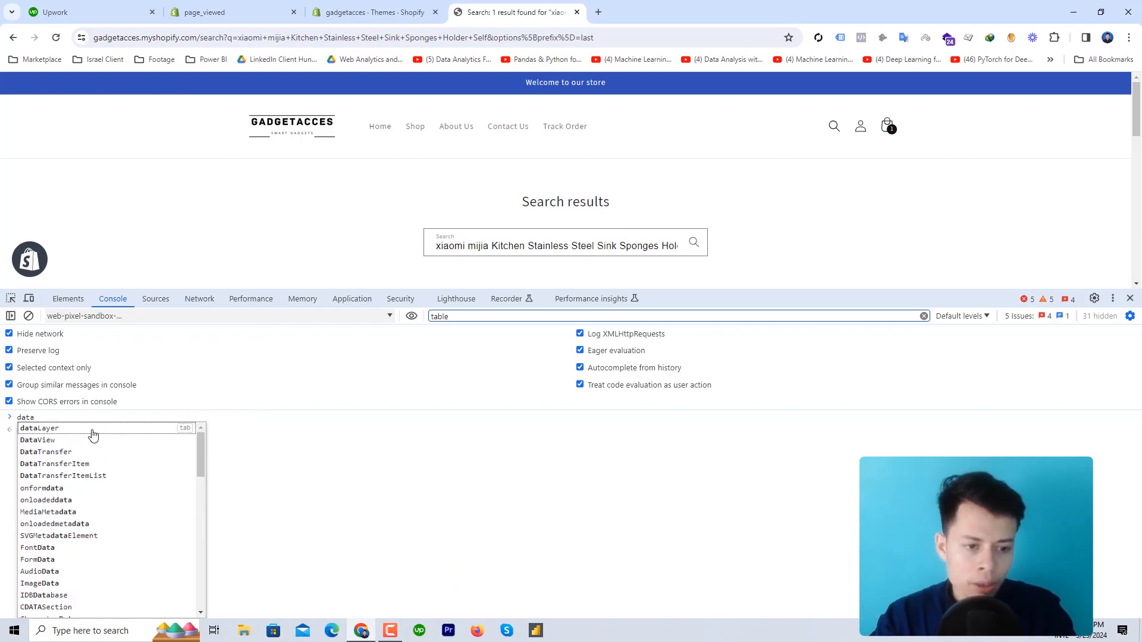
left_click(92, 432)
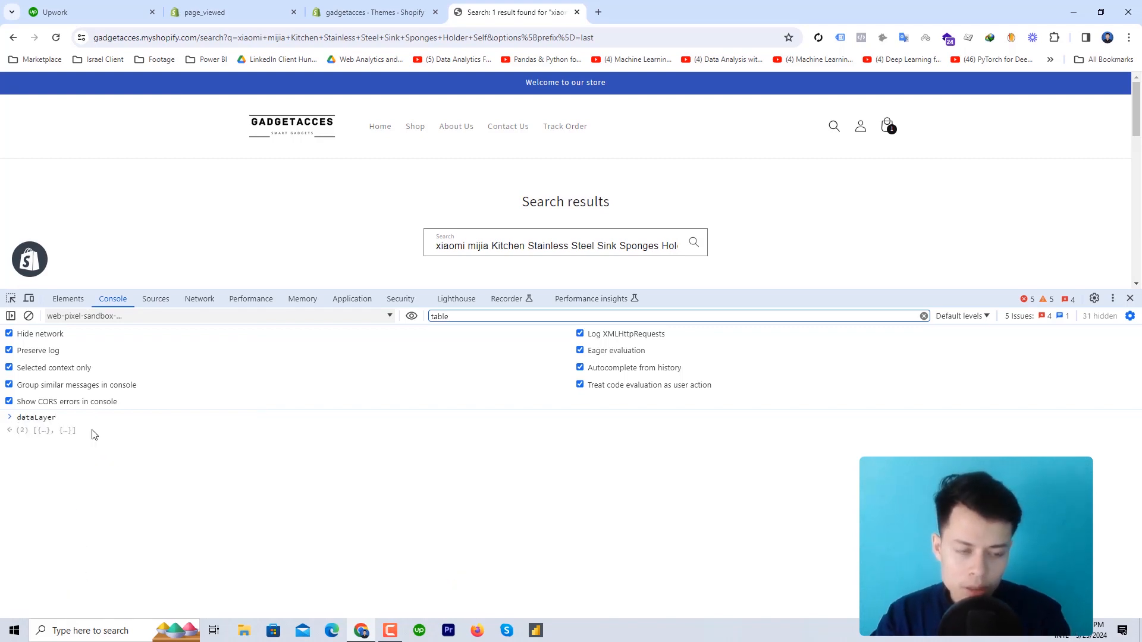
key("Return")
left_click(81, 434)
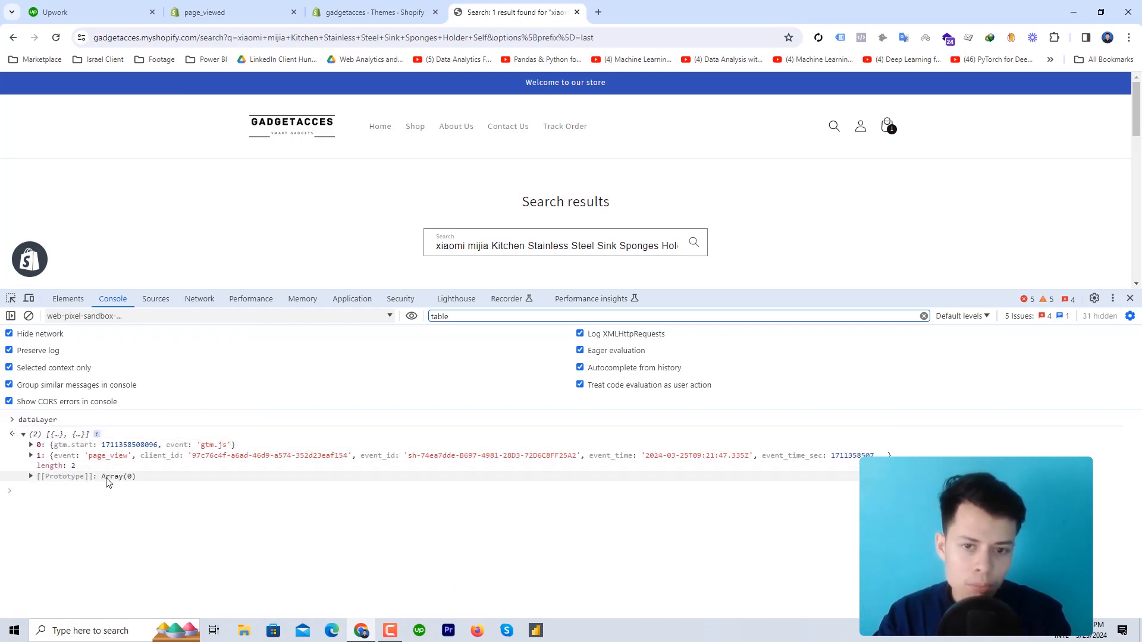
scroll(570, 253, "down", 3)
scroll(565, 208, "up", 3)
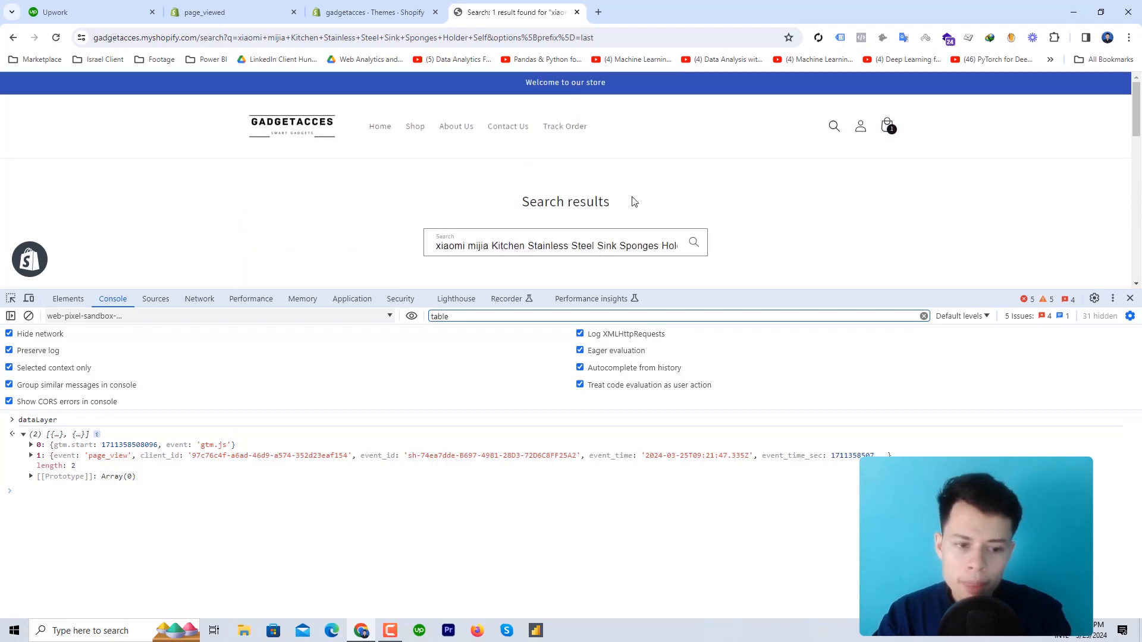
Search the store for the pasted xiaomi mijia sink sponge holder name and open its product page
left_click(833, 126)
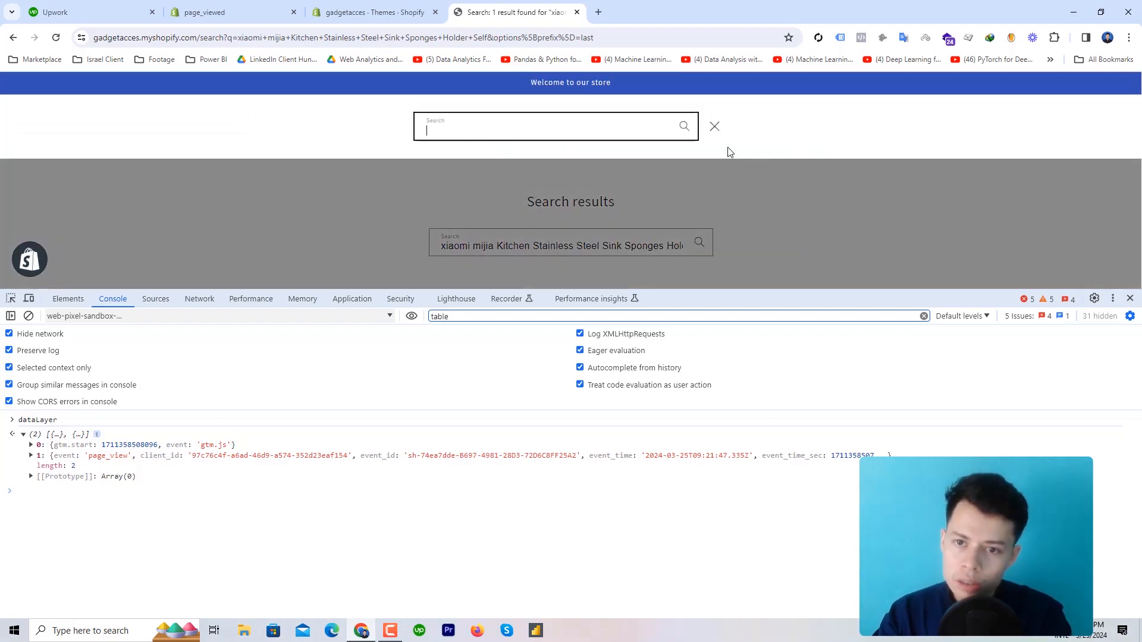
right_click(591, 119)
left_click(636, 230)
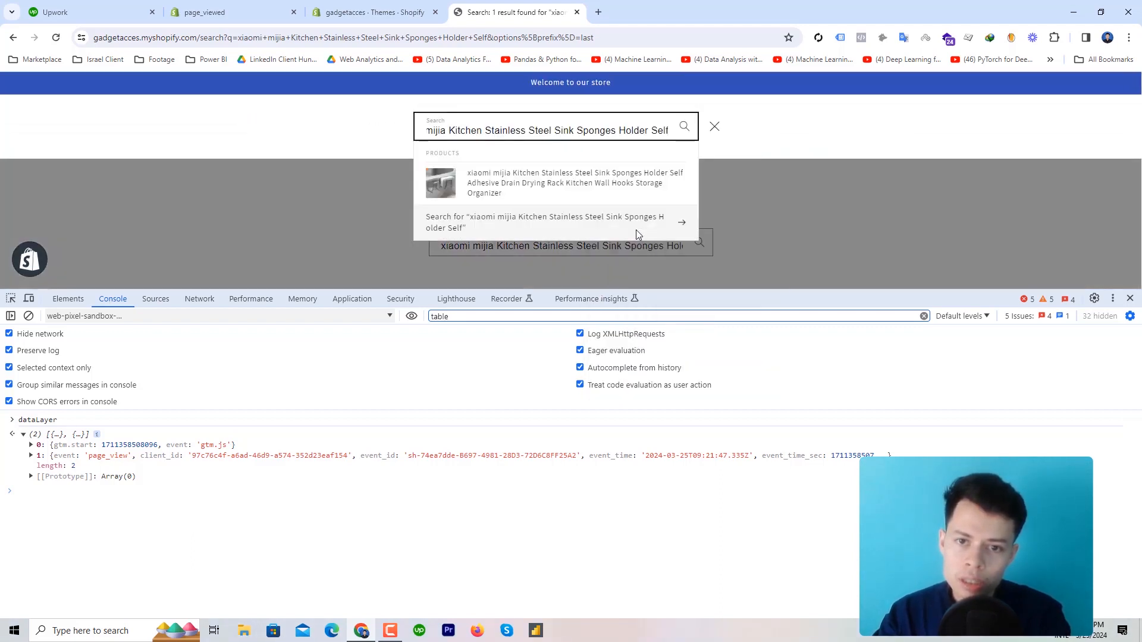
left_click(567, 188)
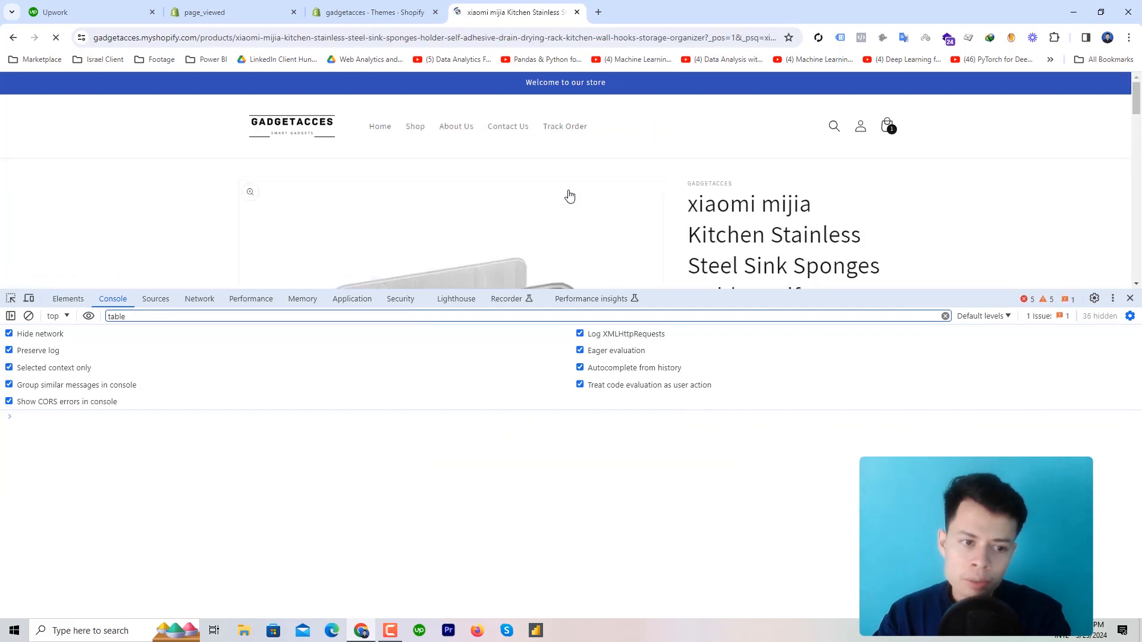
Run dataLayer in the custom pixel sandbox context and expand its gtm.js, page_view and view_item entries
left_click(58, 316)
scroll(164, 451, "down", 3)
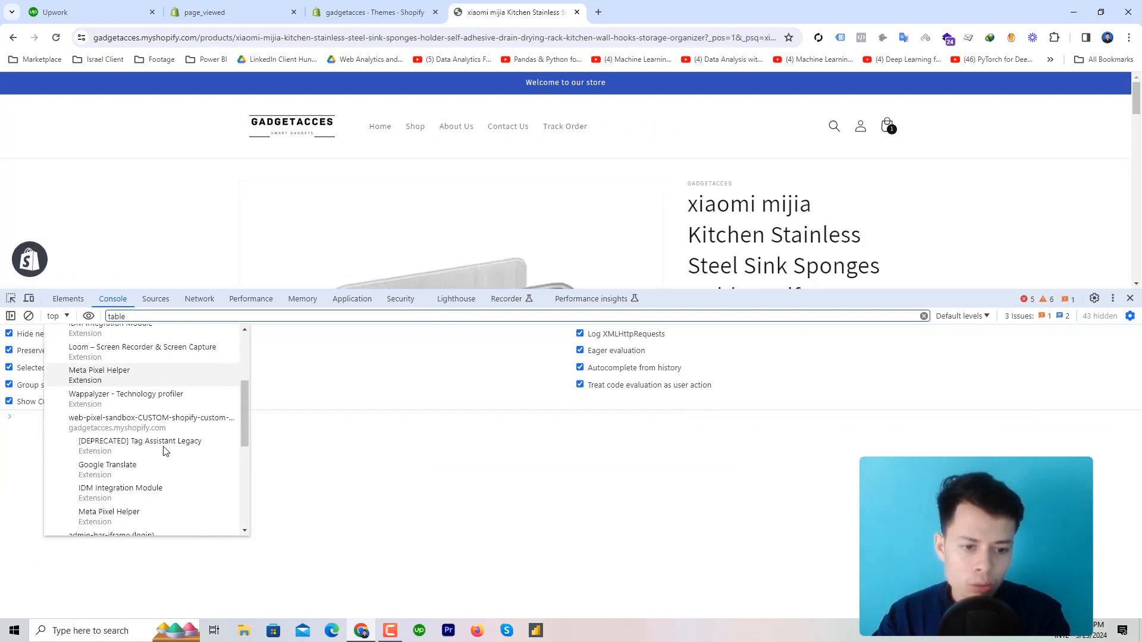
scroll(165, 451, "down", 5)
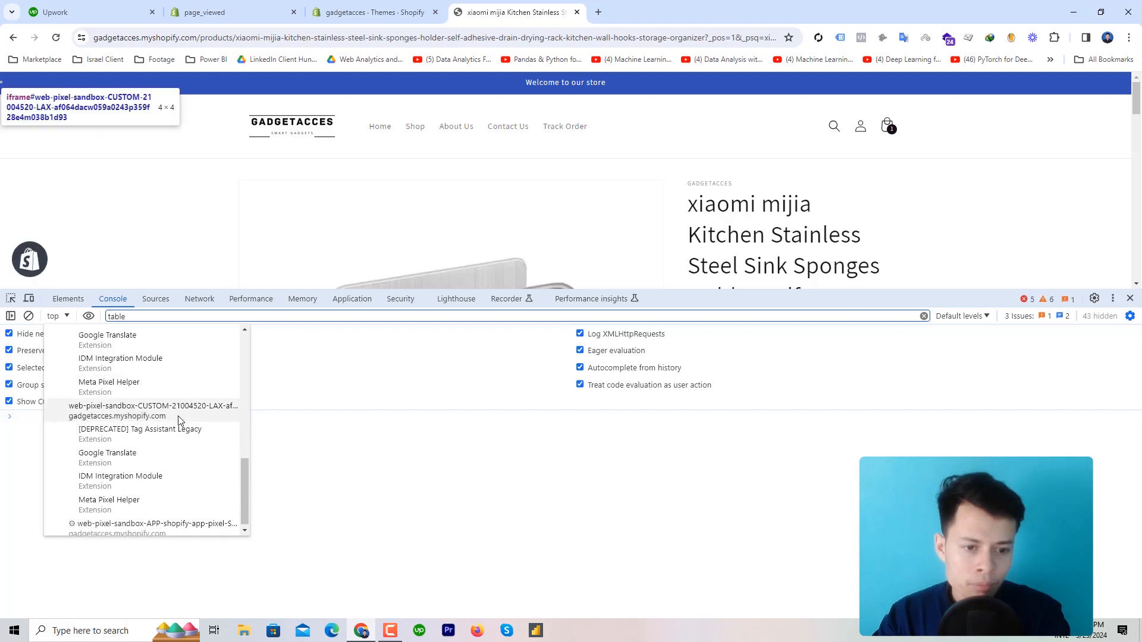
left_click(179, 421)
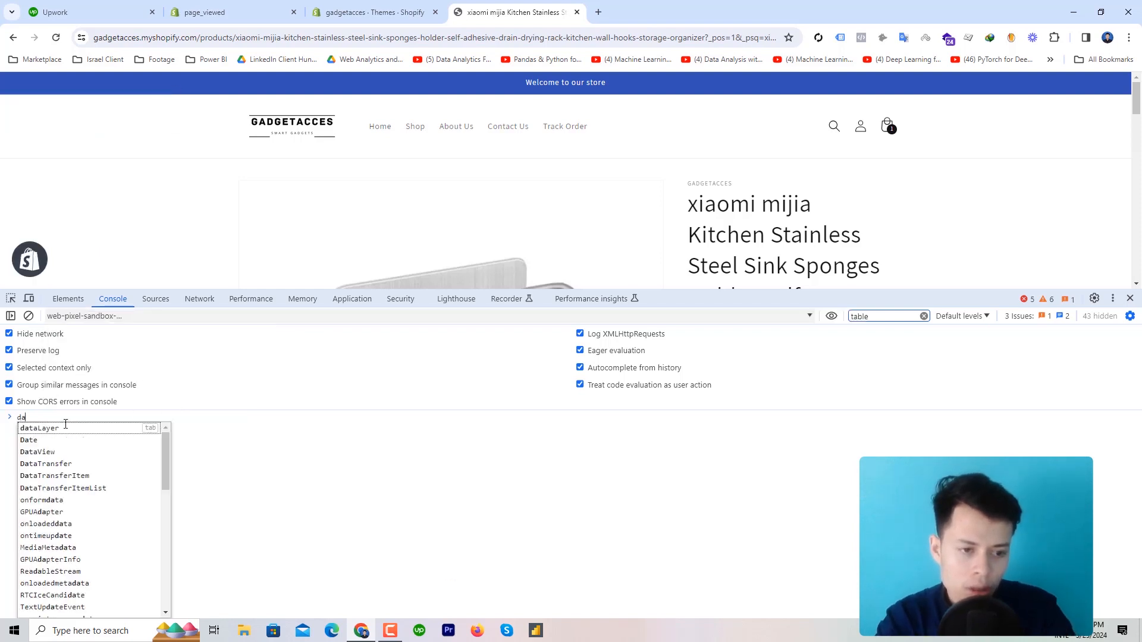
type("data")
left_click(66, 428)
key("Return")
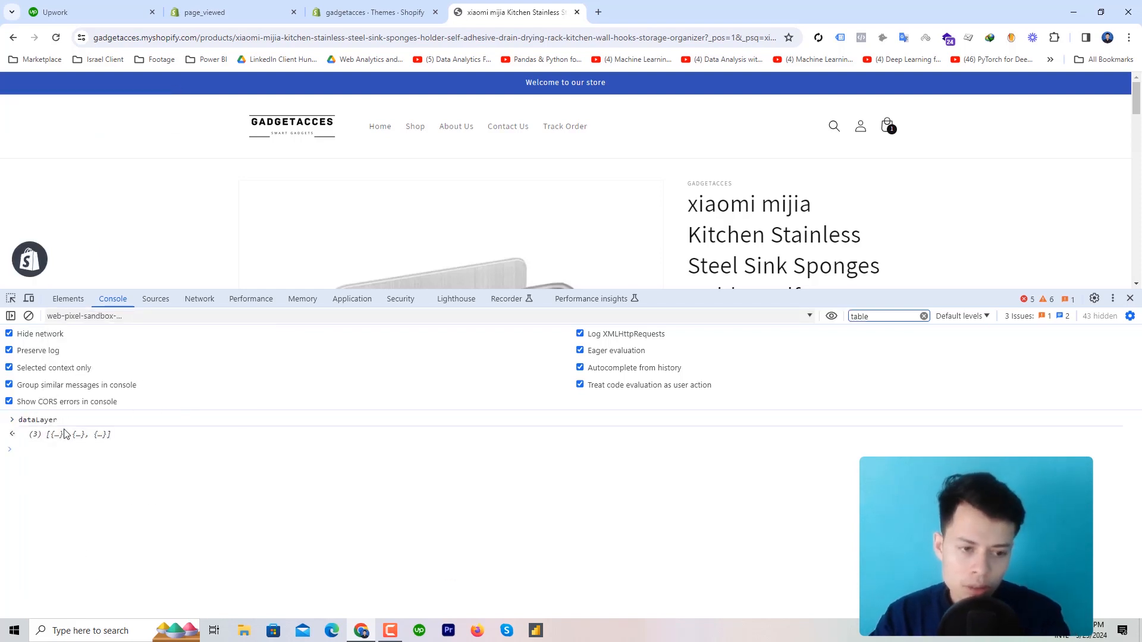
left_click(65, 435)
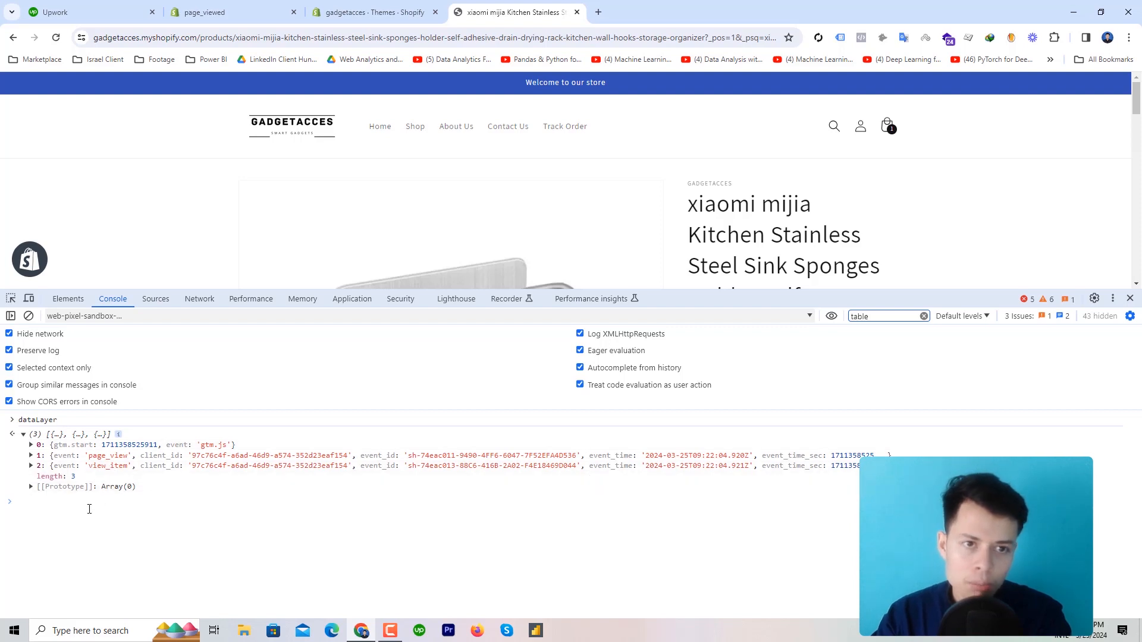
left_click(835, 126)
Paste the sponge holder's name into search and run a full 'Search for…' query
right_click(588, 126)
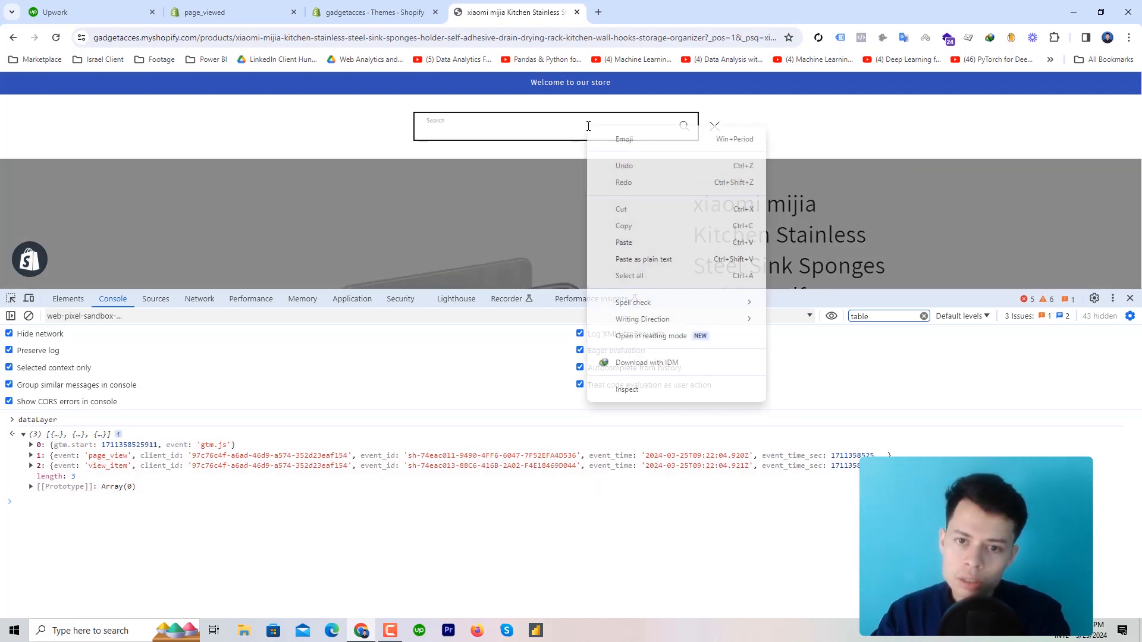
left_click(623, 239)
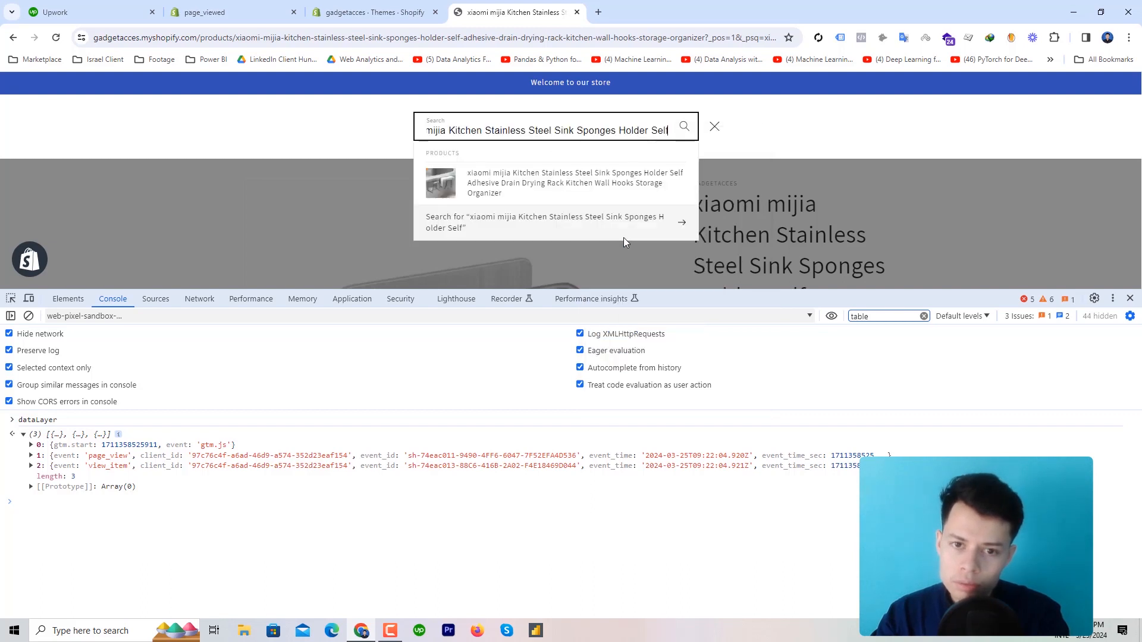
left_click(578, 229)
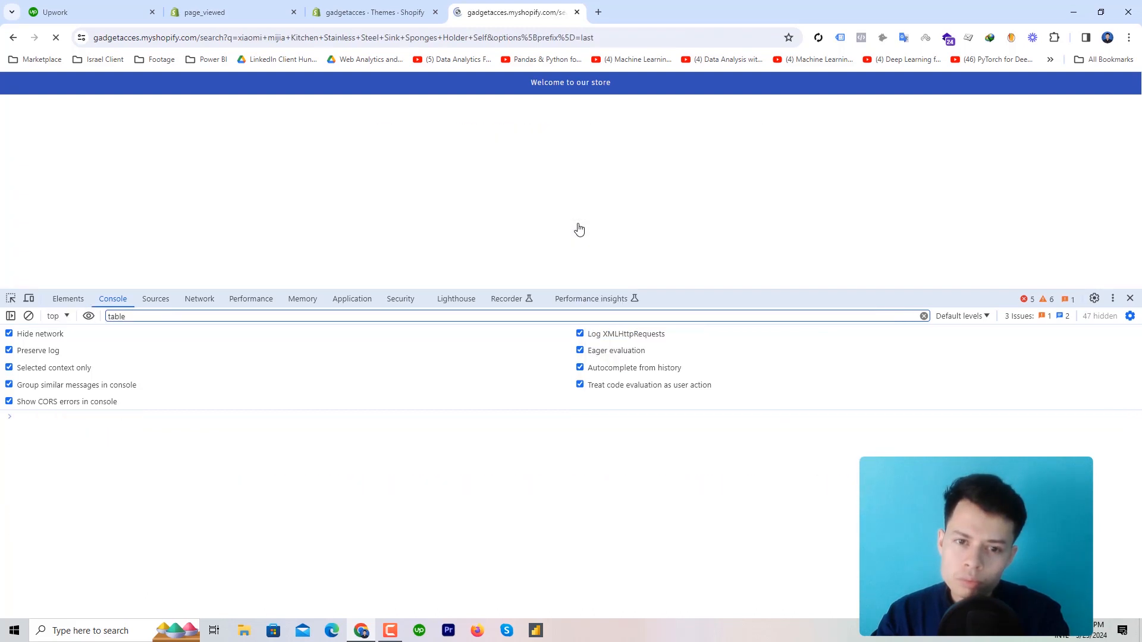
Run dataLayer in the web-pixel-sandbox context and expand it to find only gtm.js and page_view
left_click(60, 315)
scroll(172, 428, "down", 5)
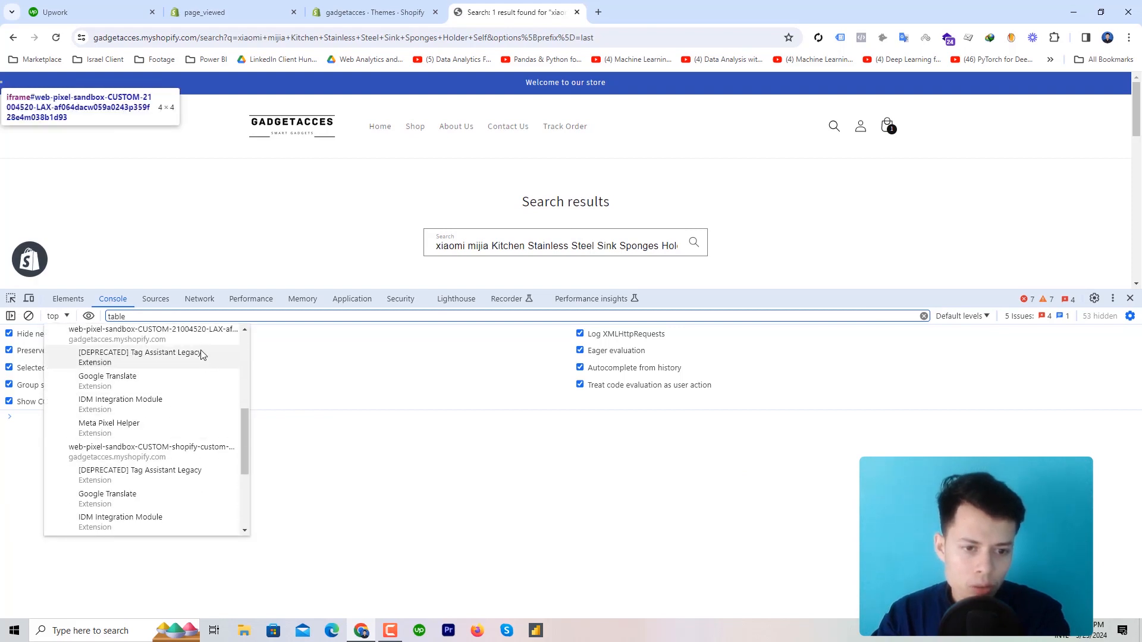
left_click(178, 334)
type("dataLayer")
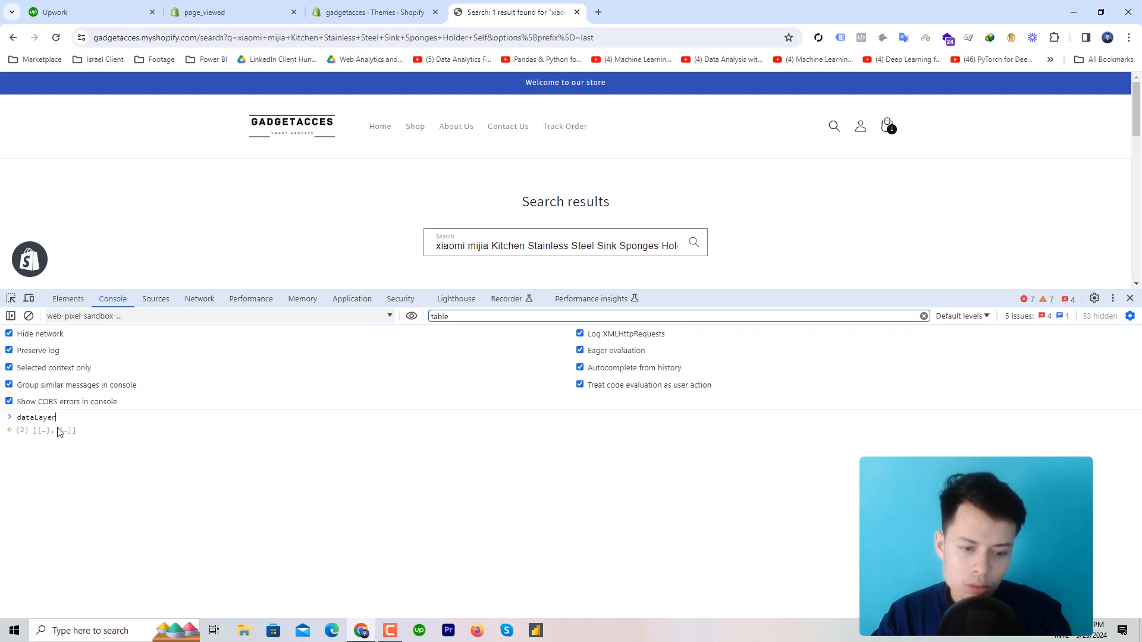
key("Return")
left_click(64, 436)
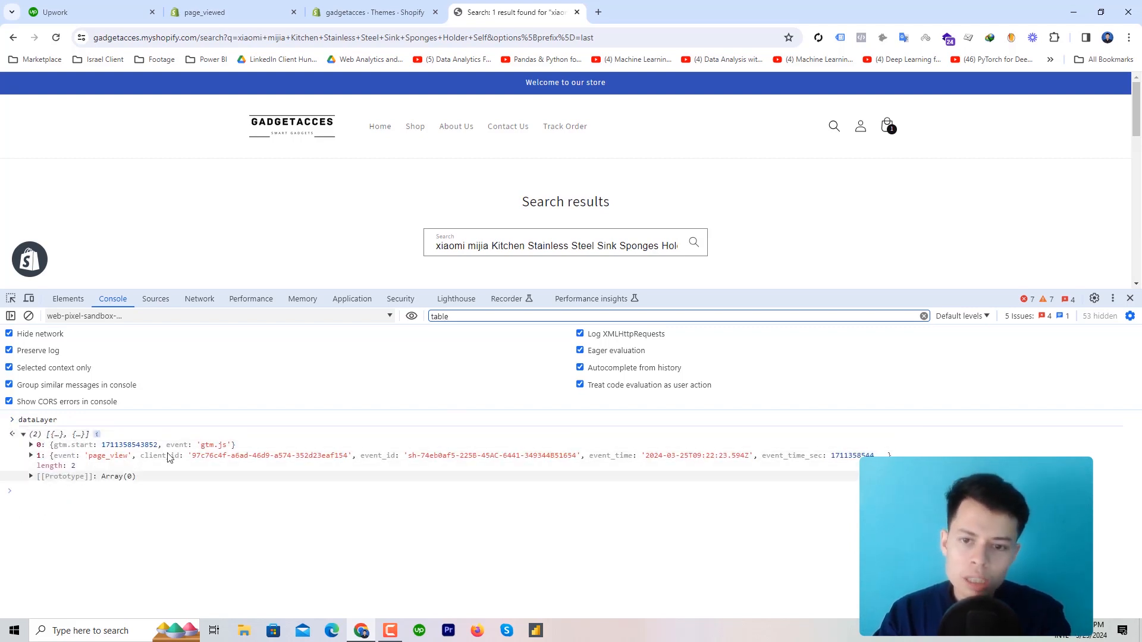
scroll(517, 224, "down", 4)
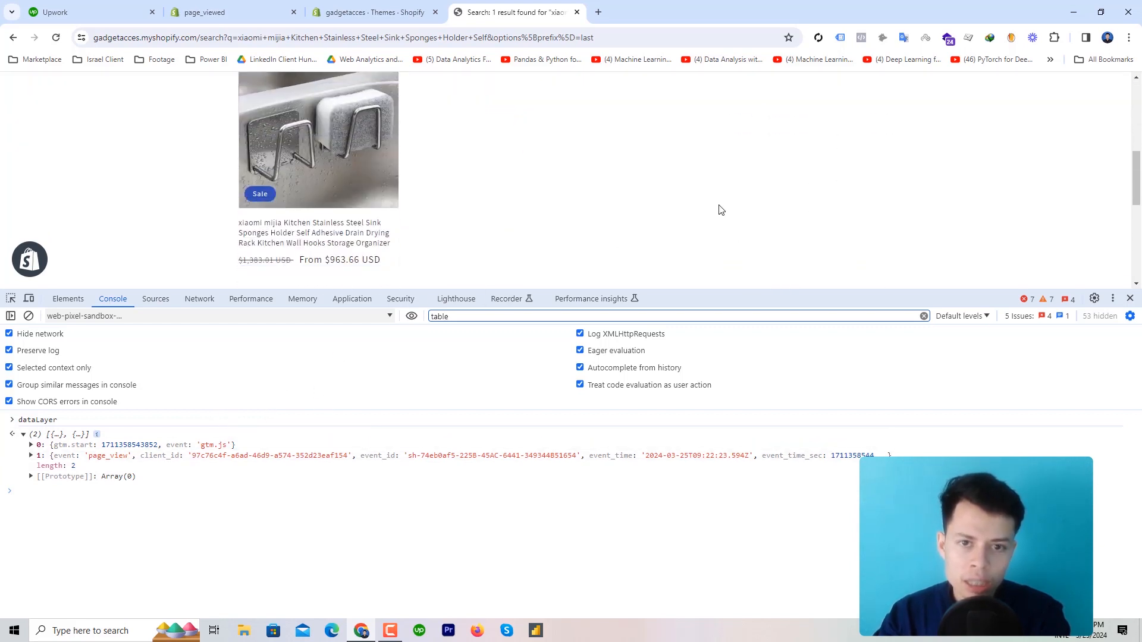
scroll(719, 210, "up", 5)
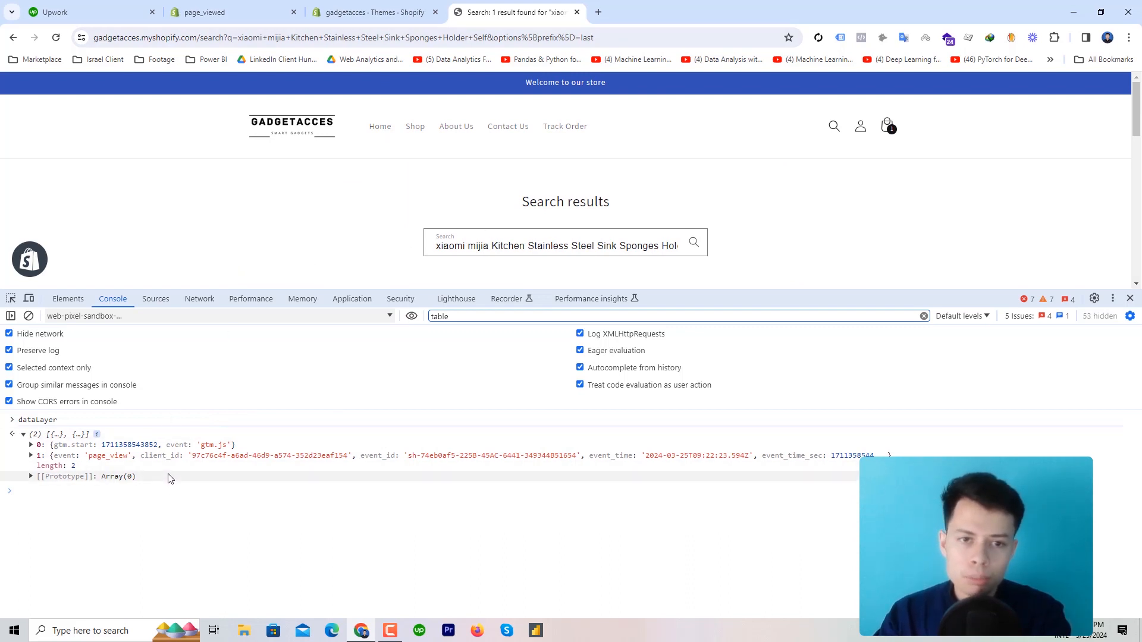
Open the Smart Gadgets collection and run dataLayer in the custom pixel sandbox context
left_click(414, 129)
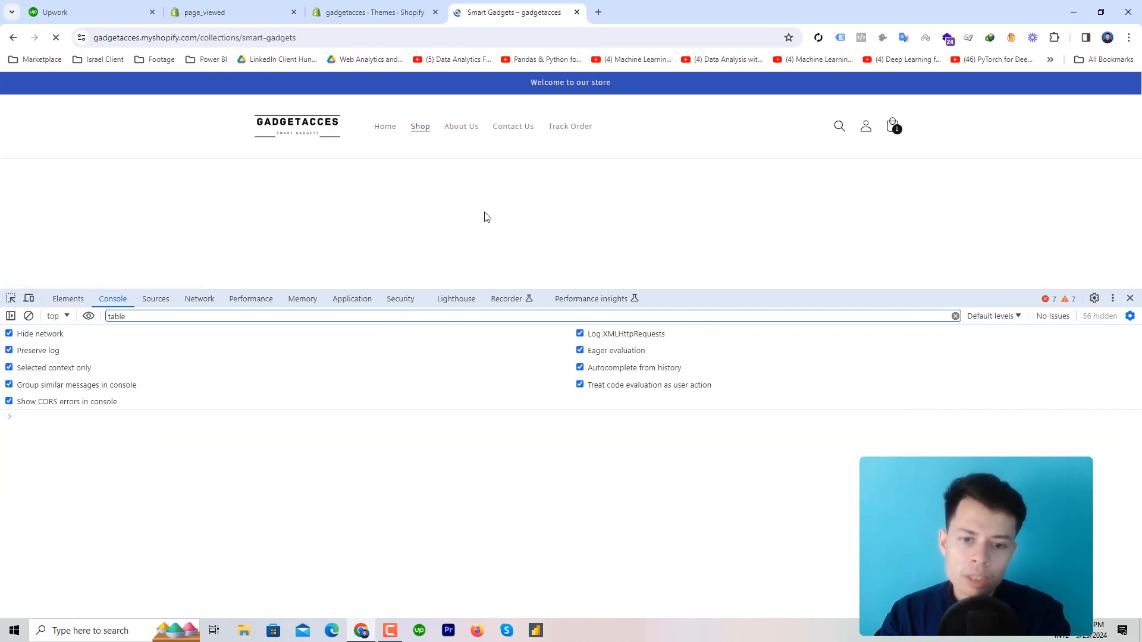
scroll(511, 190, "down", 4)
scroll(512, 197, "down", 10)
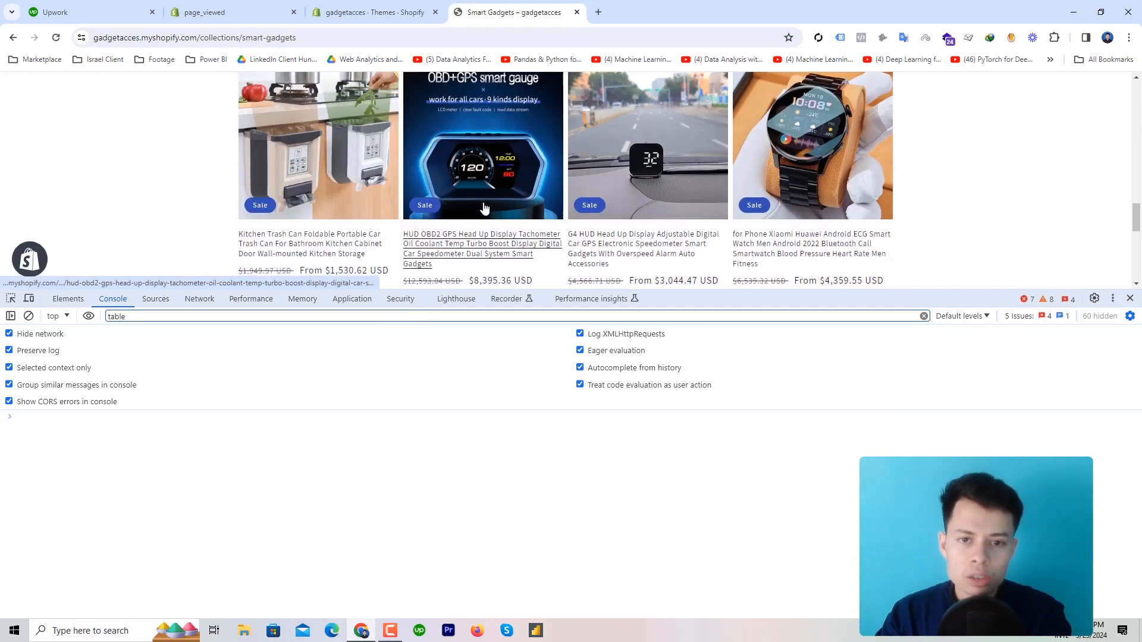
left_click(58, 316)
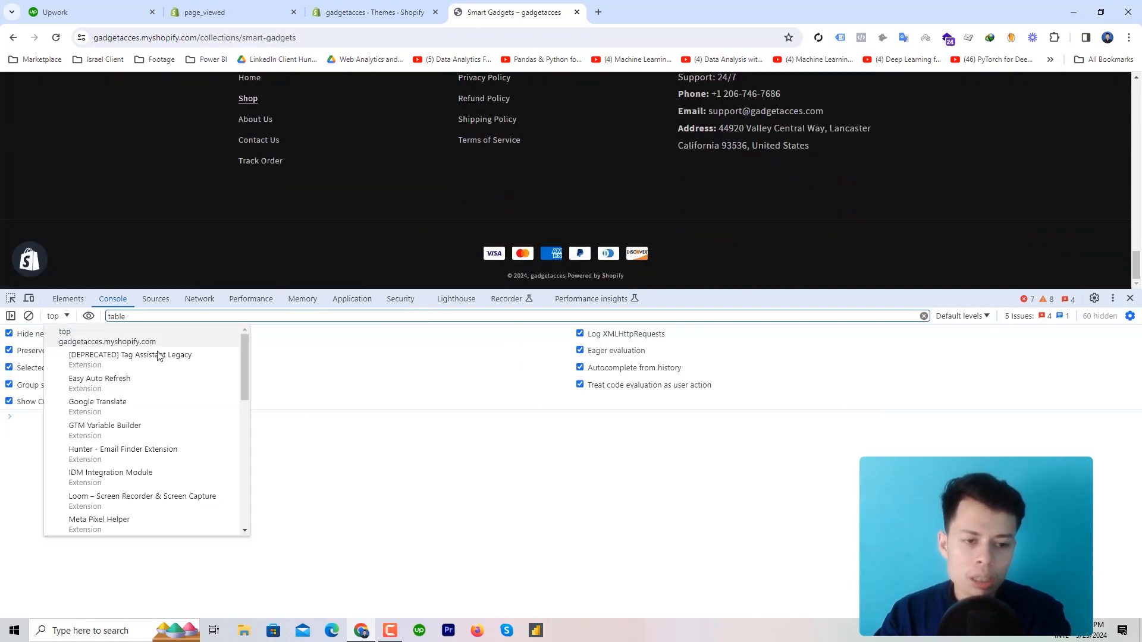
scroll(159, 356, "down", 5)
left_click(48, 432)
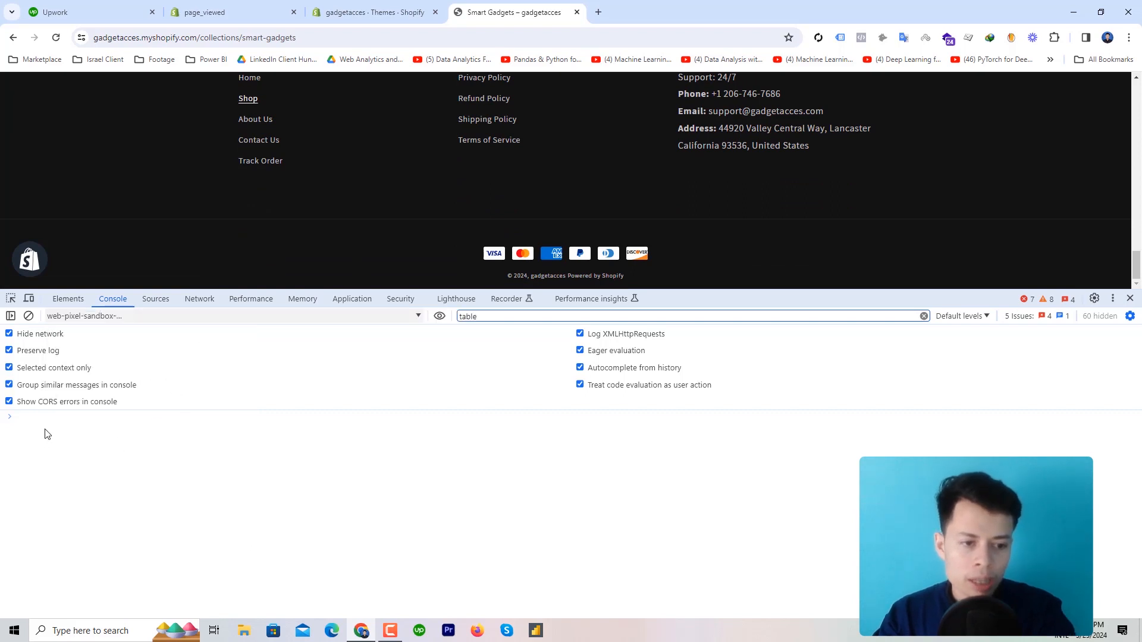
type("dataLayer")
key("Return")
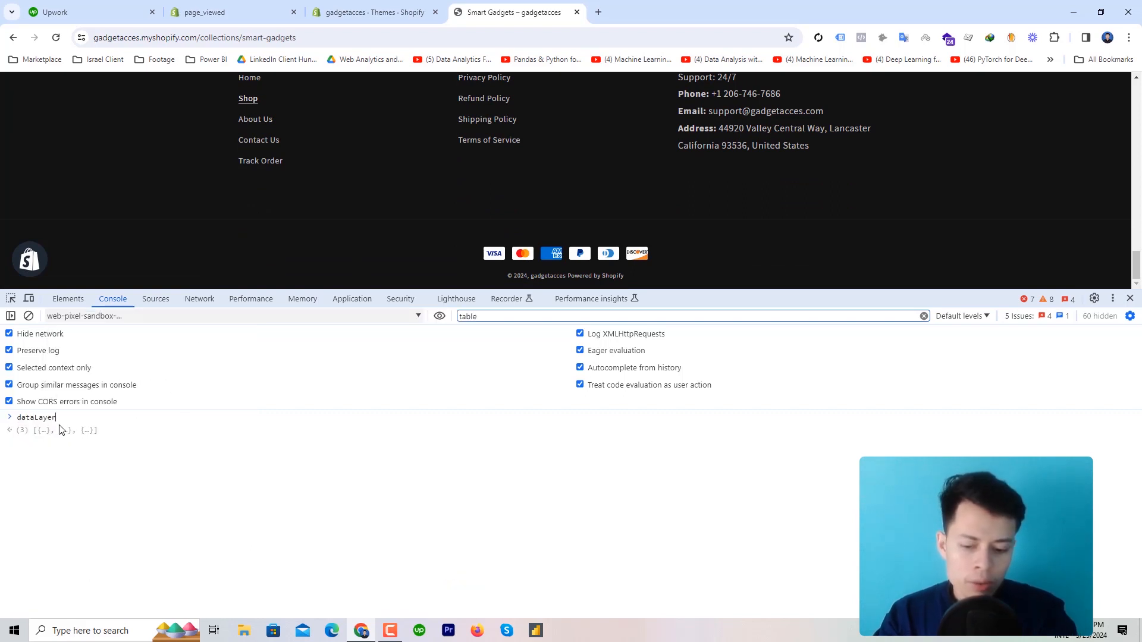
left_click(60, 434)
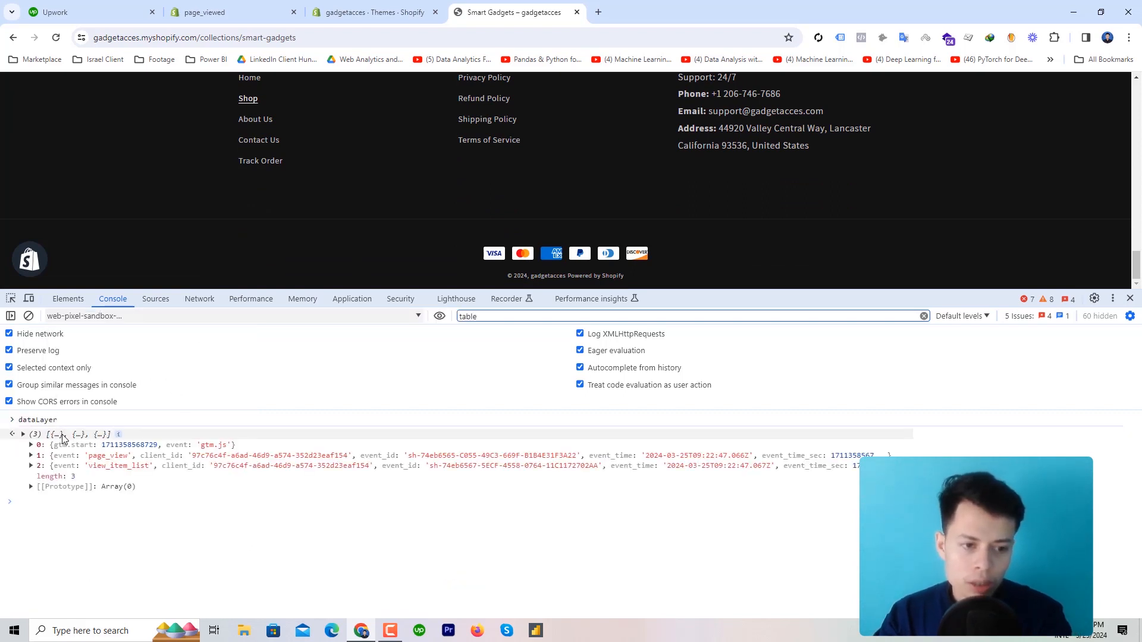
Expand the view_item_list entry to review its details
left_click(119, 468)
scroll(119, 471, "down", 3)
scroll(672, 194, "up", 5)
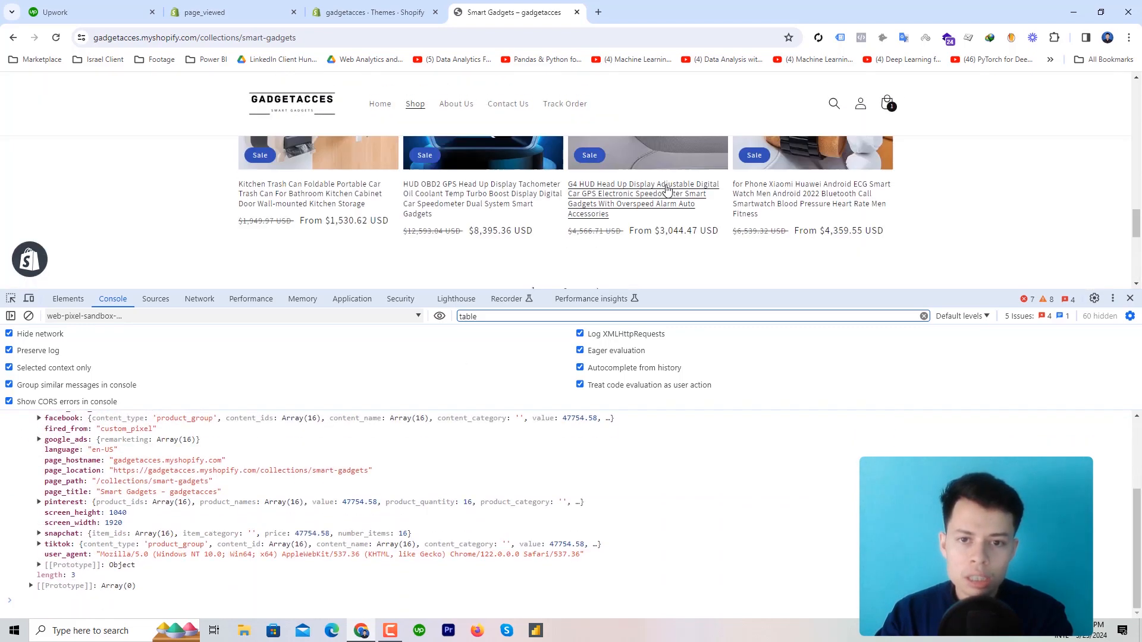
scroll(660, 188, "down", 5)
scroll(657, 187, "up", 6)
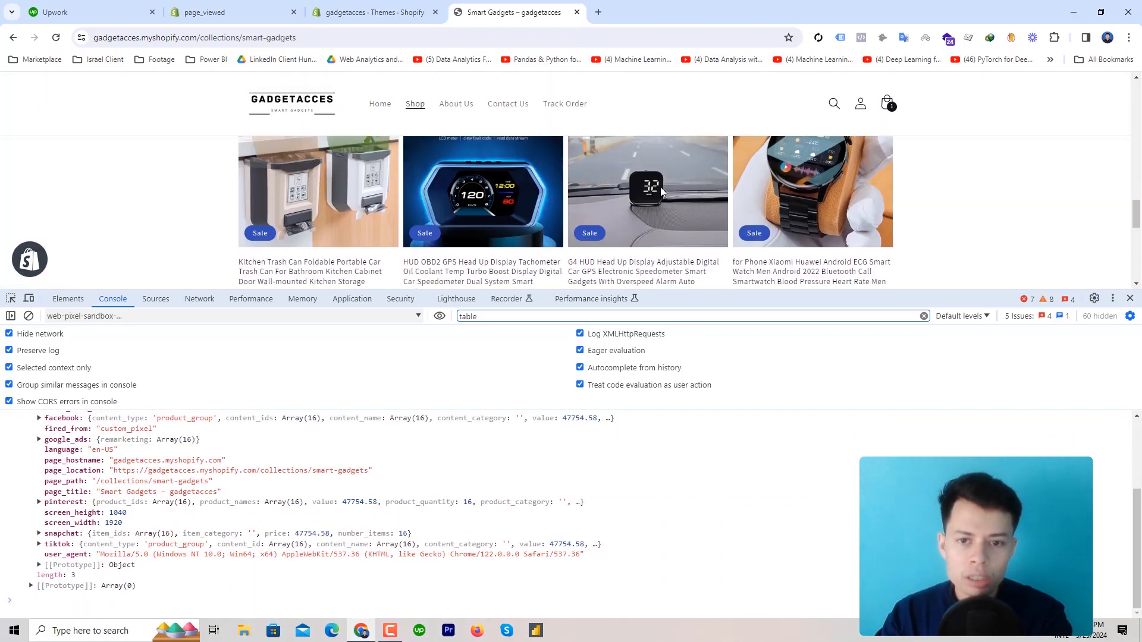
scroll(660, 191, "down", 2)
scroll(660, 191, "up", 10)
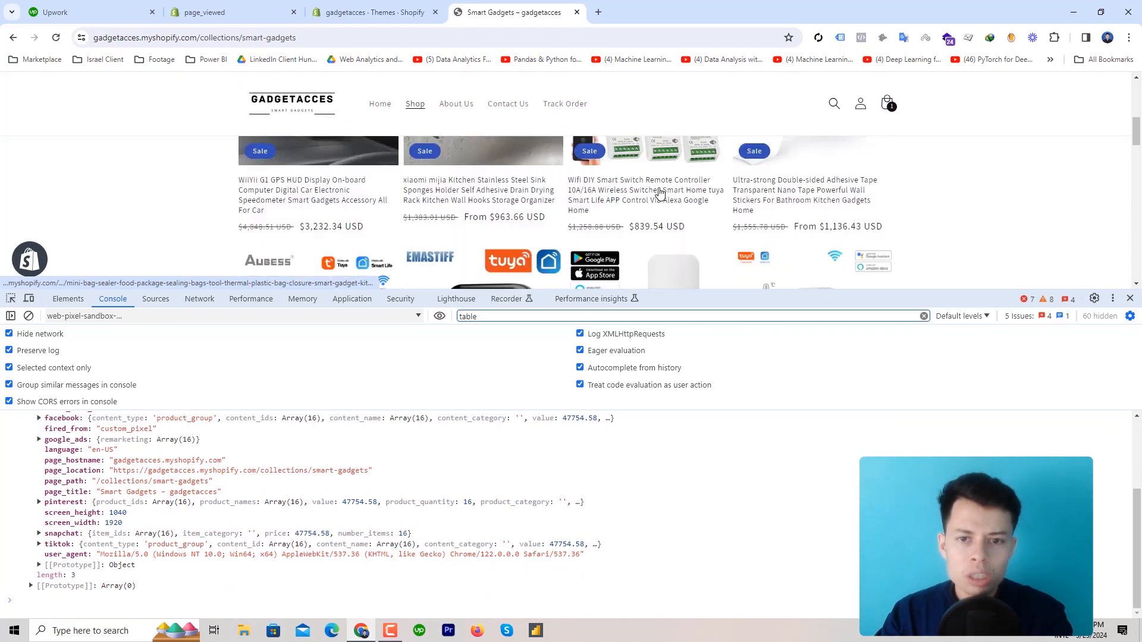
scroll(654, 192, "down", 8)
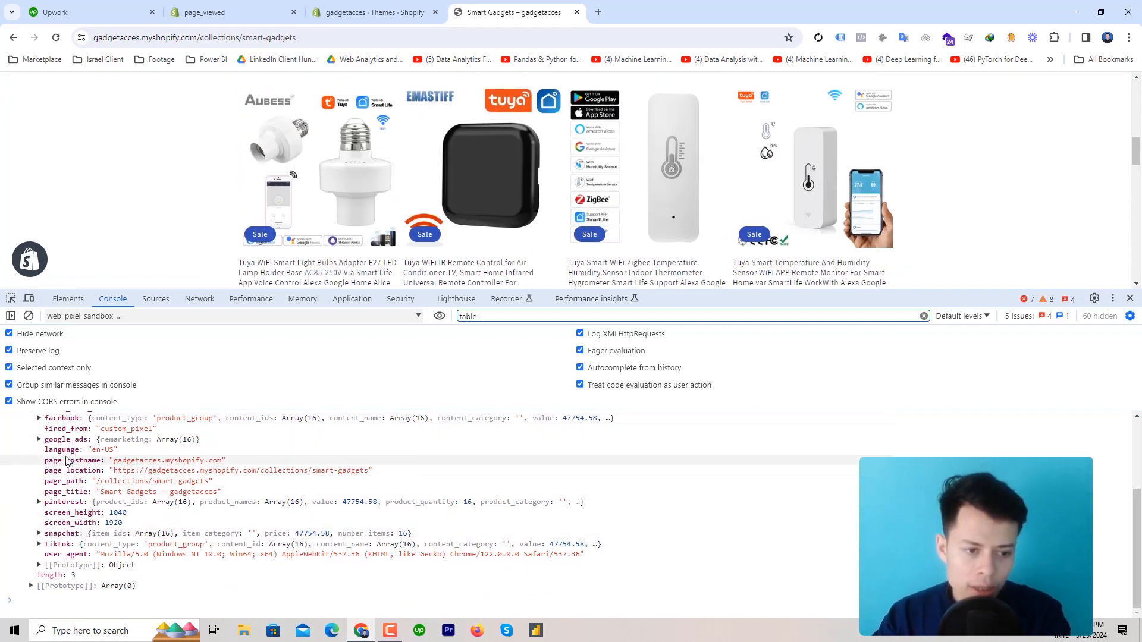
scroll(71, 482, "up", 4)
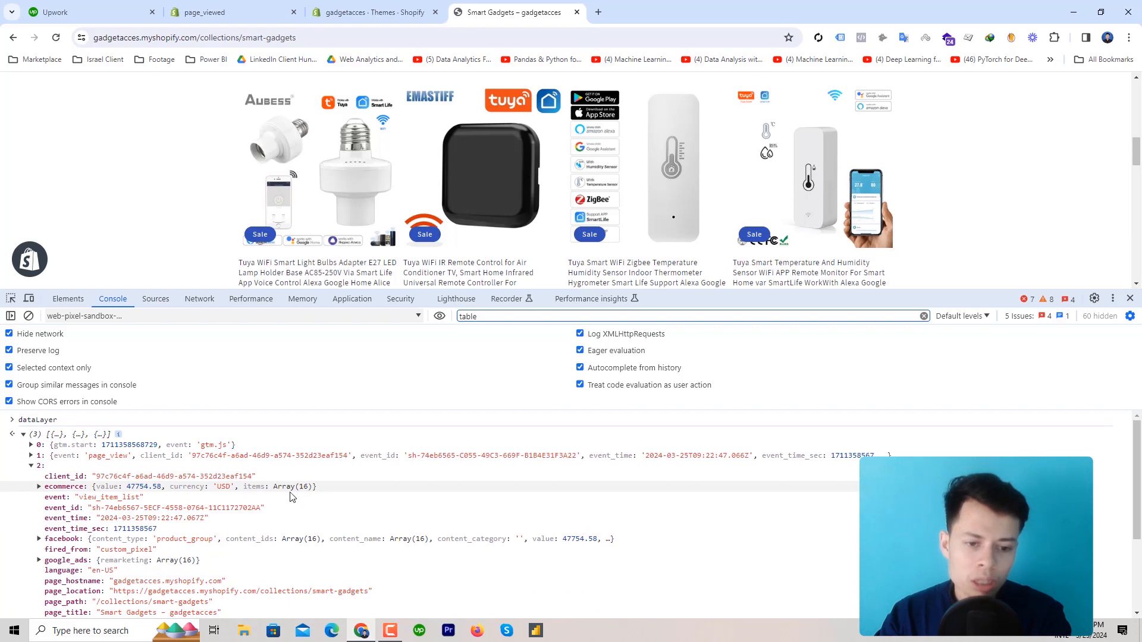
Expand the event's ecommerce data and its Array(16) of collection items
left_click(56, 488)
left_click(48, 508)
scroll(397, 466, "down", 2)
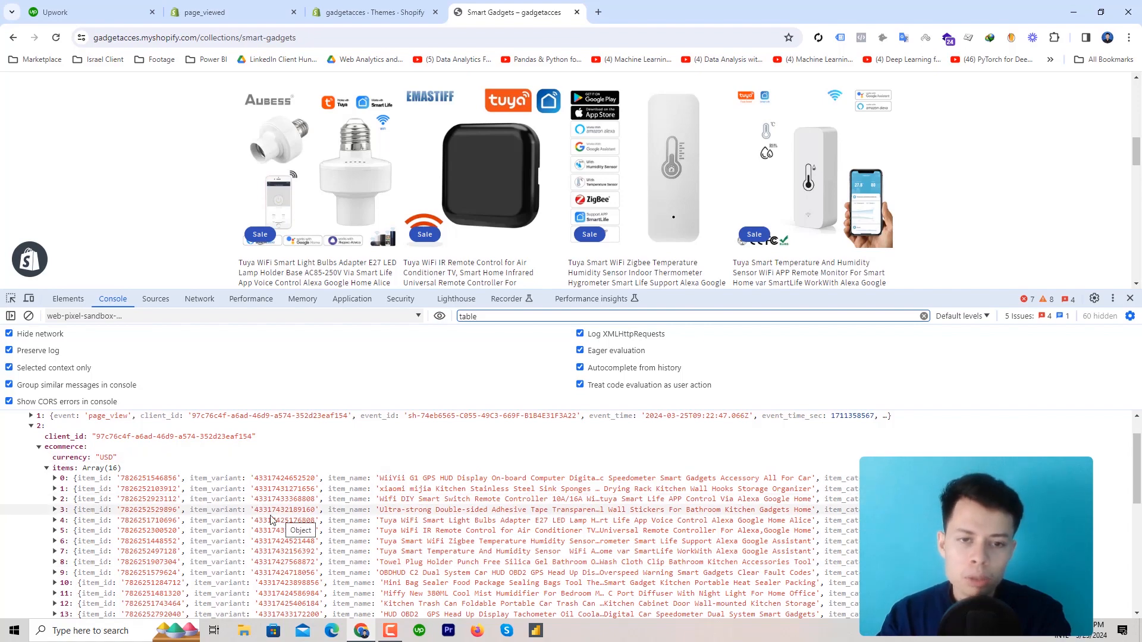
scroll(632, 198, "down", 4)
scroll(608, 197, "down", 5)
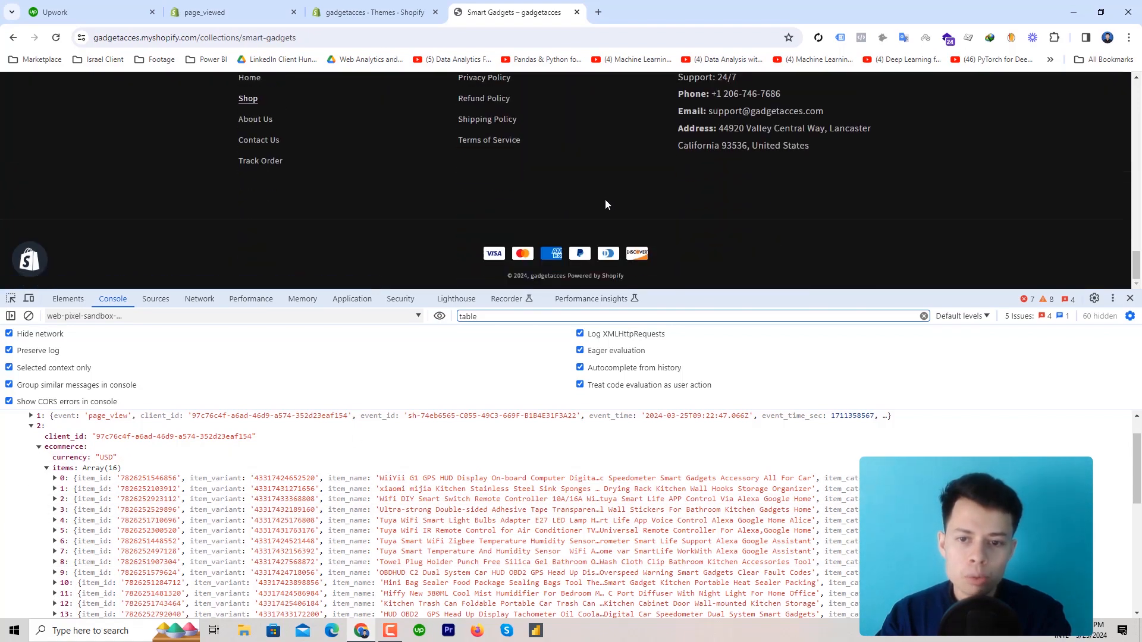
scroll(605, 199, "up", 5)
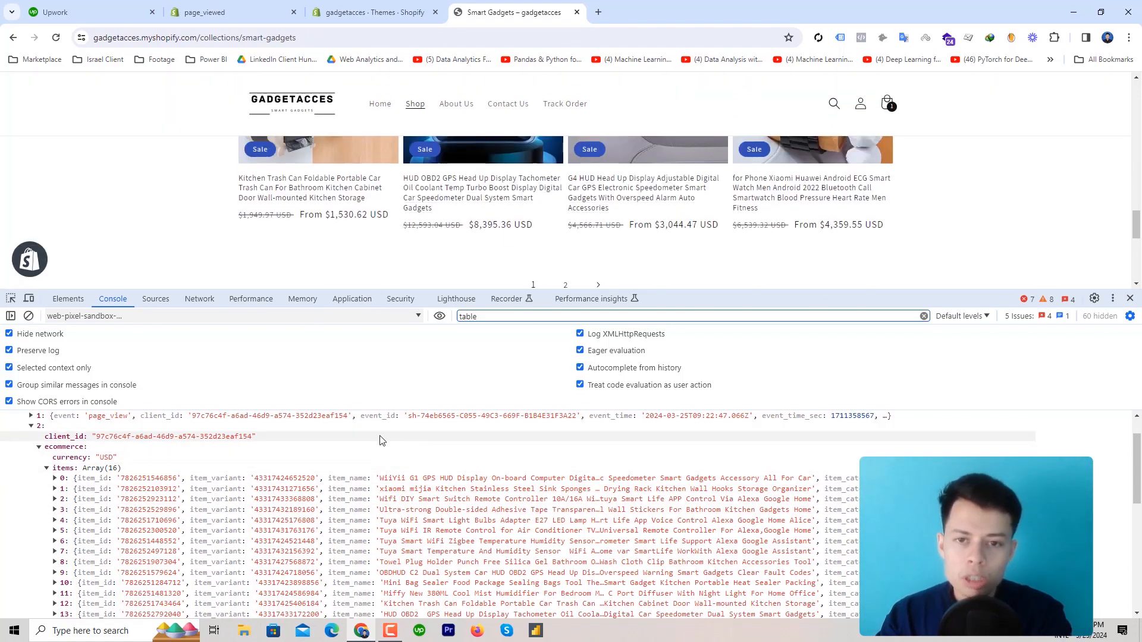
scroll(715, 231, "up", 6)
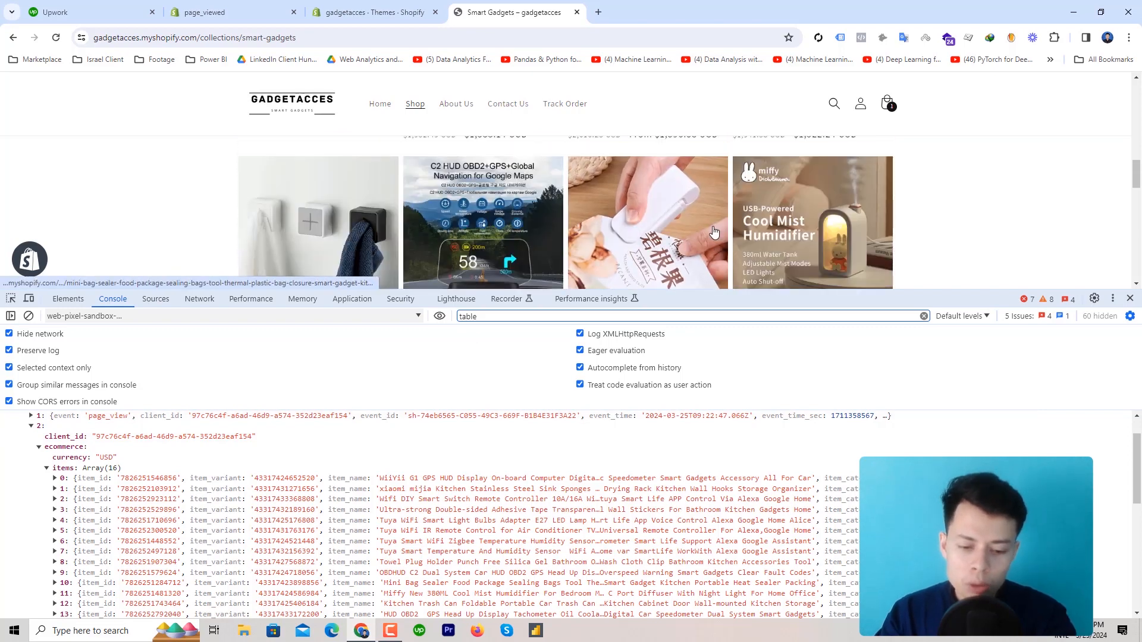
scroll(710, 232, "up", 10)
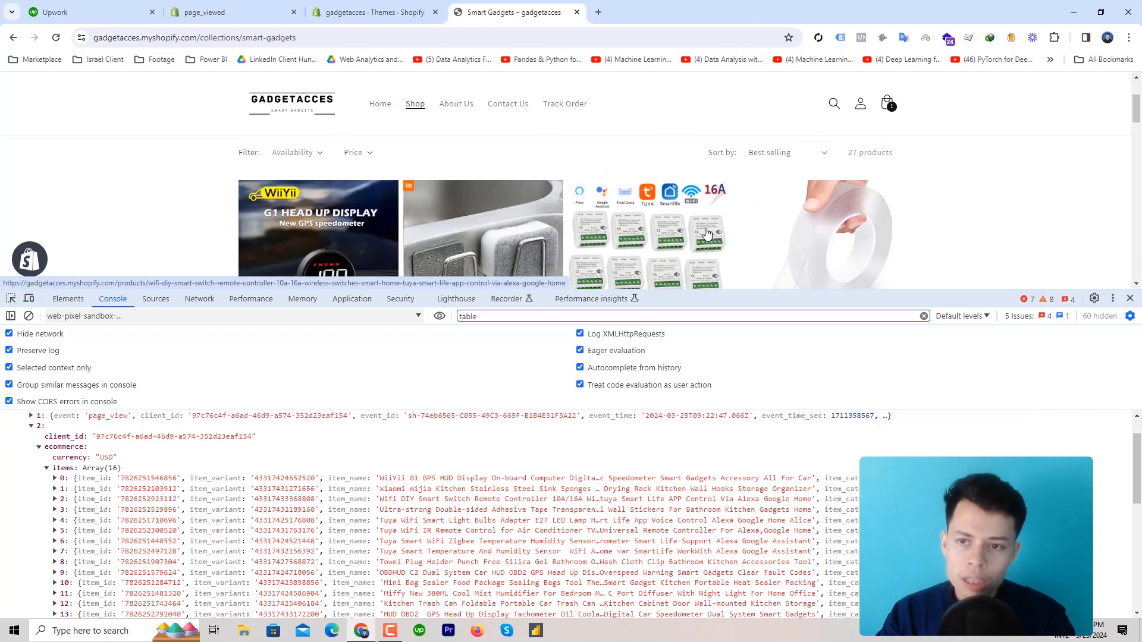
scroll(702, 233, "down", 3)
Add 2 of the Ultra-strong Double-sided Adhesive Tape to the cart from its product page
left_click(827, 199)
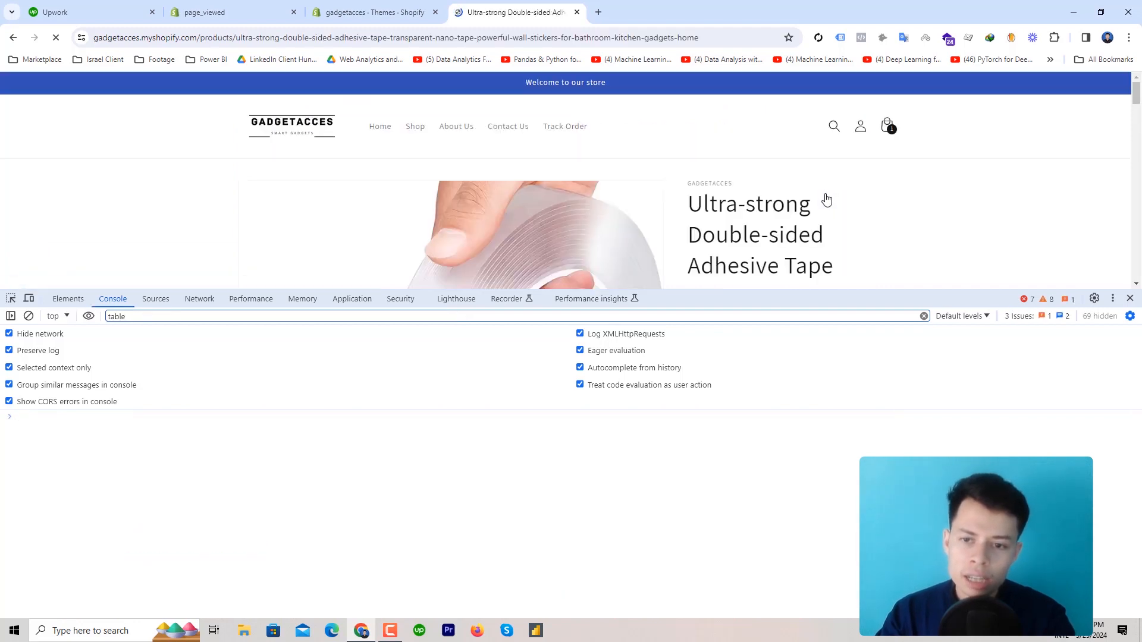
scroll(823, 196, "down", 2)
scroll(814, 198, "down", 4)
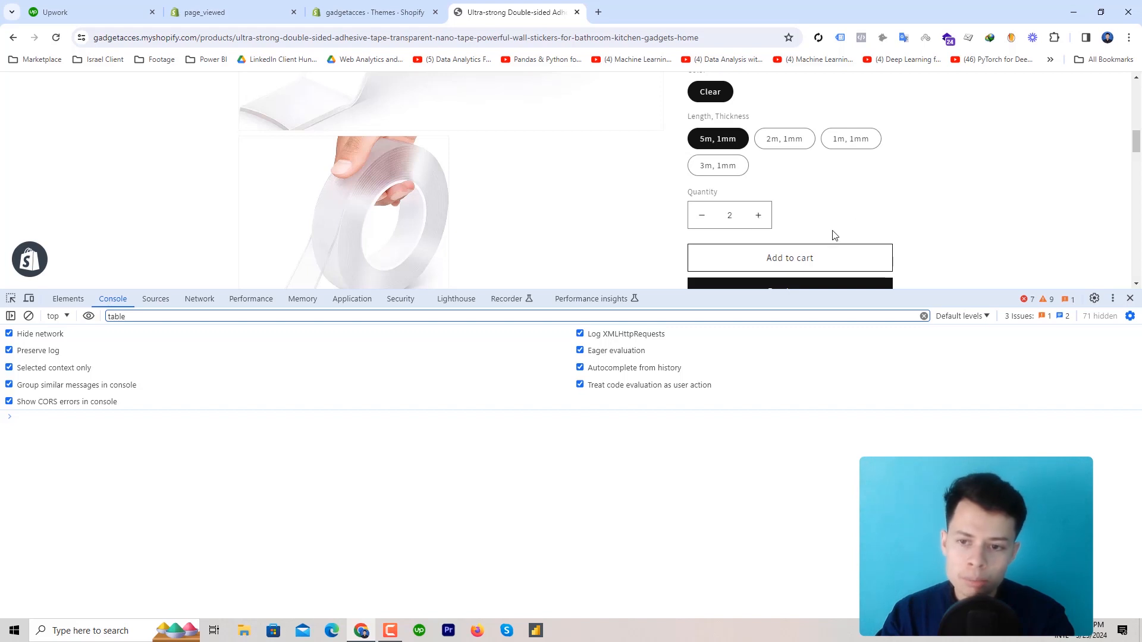
left_click(797, 261)
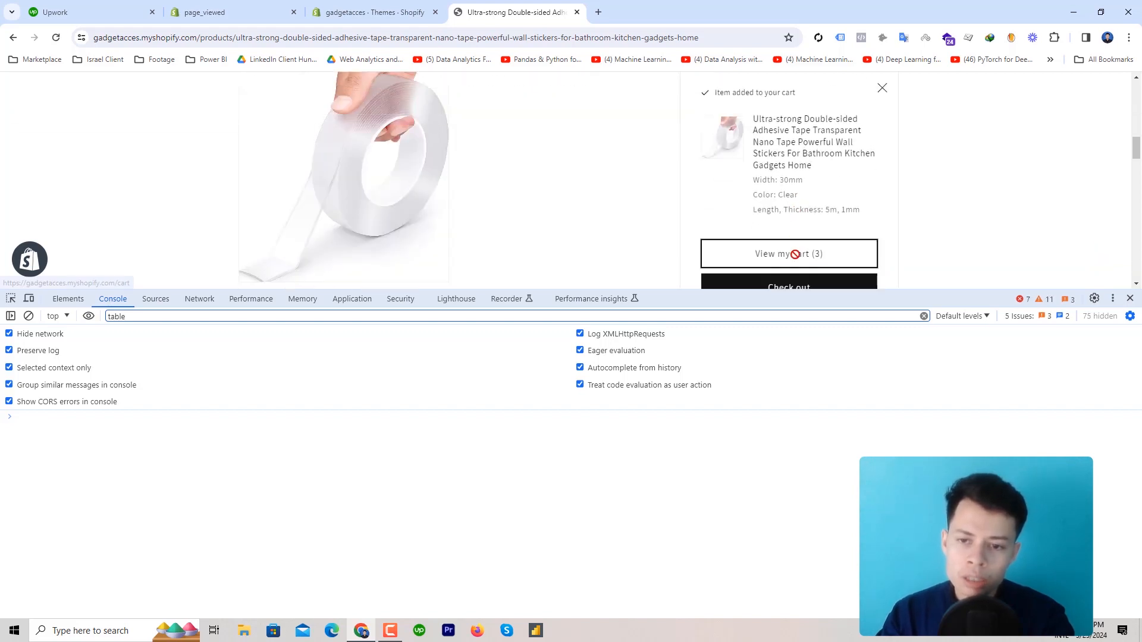
Run dataLayer in the web pixel sandbox context and expand the array
left_click(58, 316)
scroll(159, 388, "down", 3)
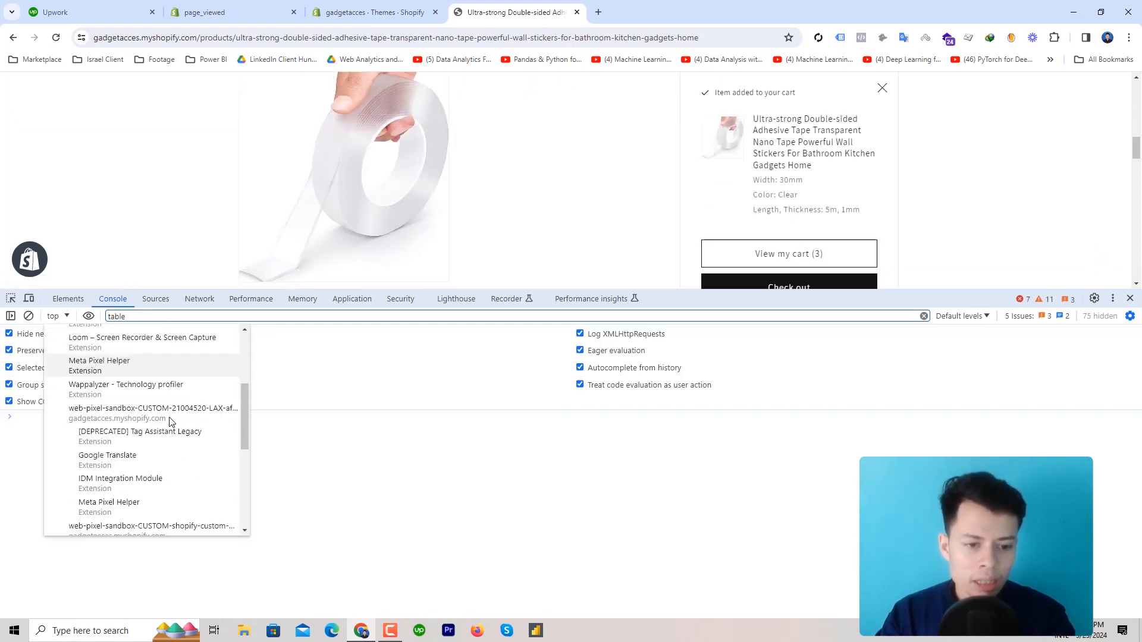
left_click(188, 417)
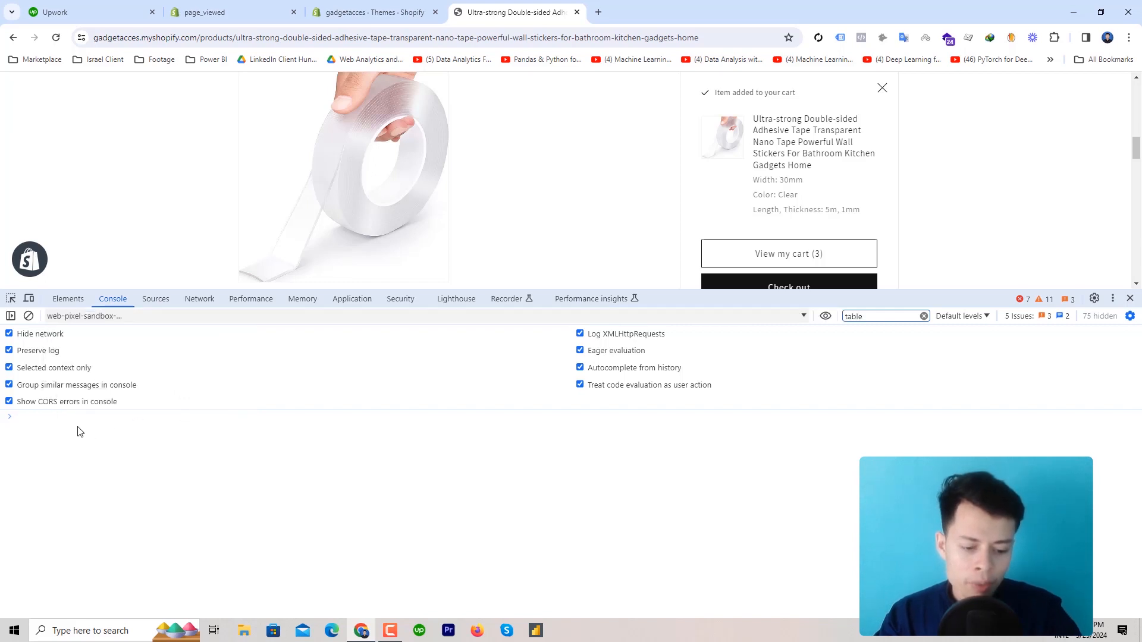
type("da")
left_click(86, 428)
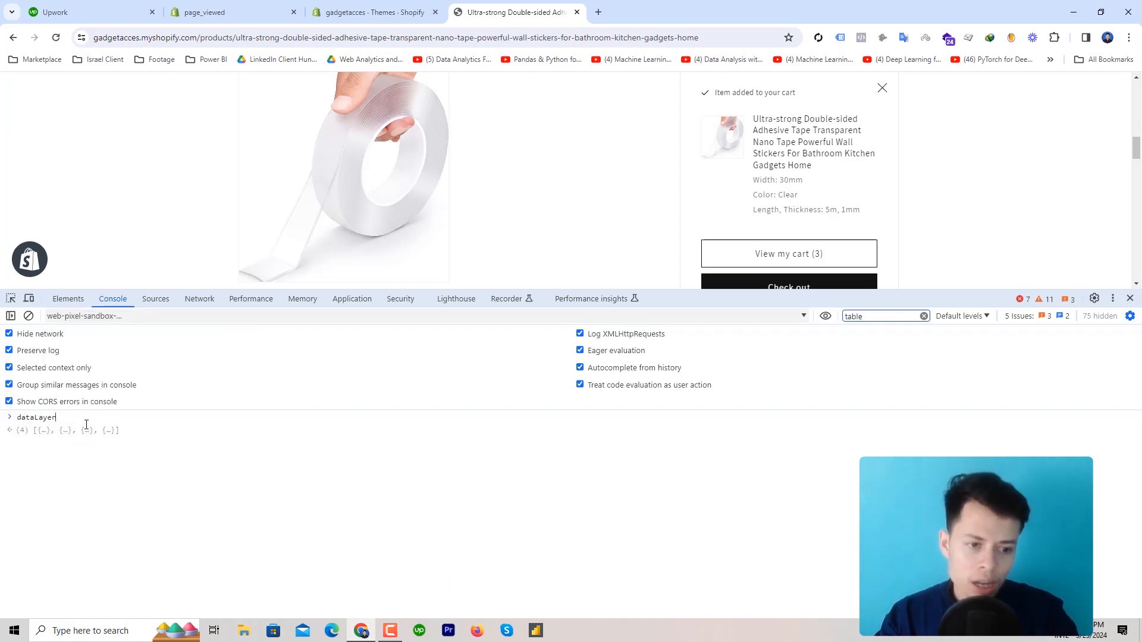
key("Return")
left_click(124, 435)
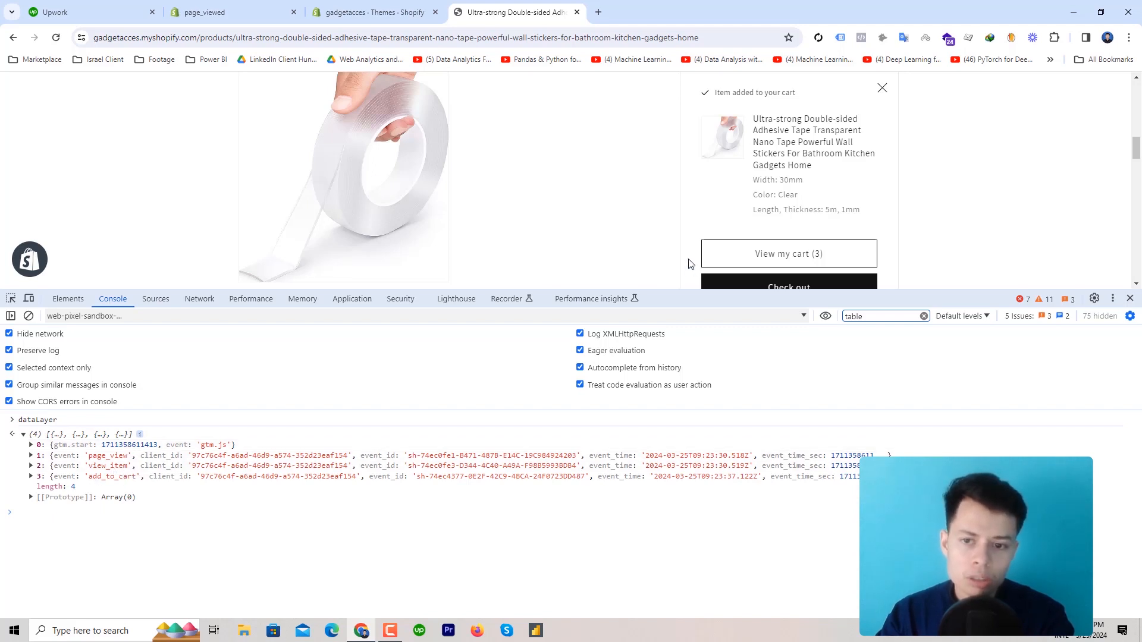
Expand the add_to_cart entry's facebook contents, then close DevTools
left_click(158, 477)
scroll(294, 431, "down", 3)
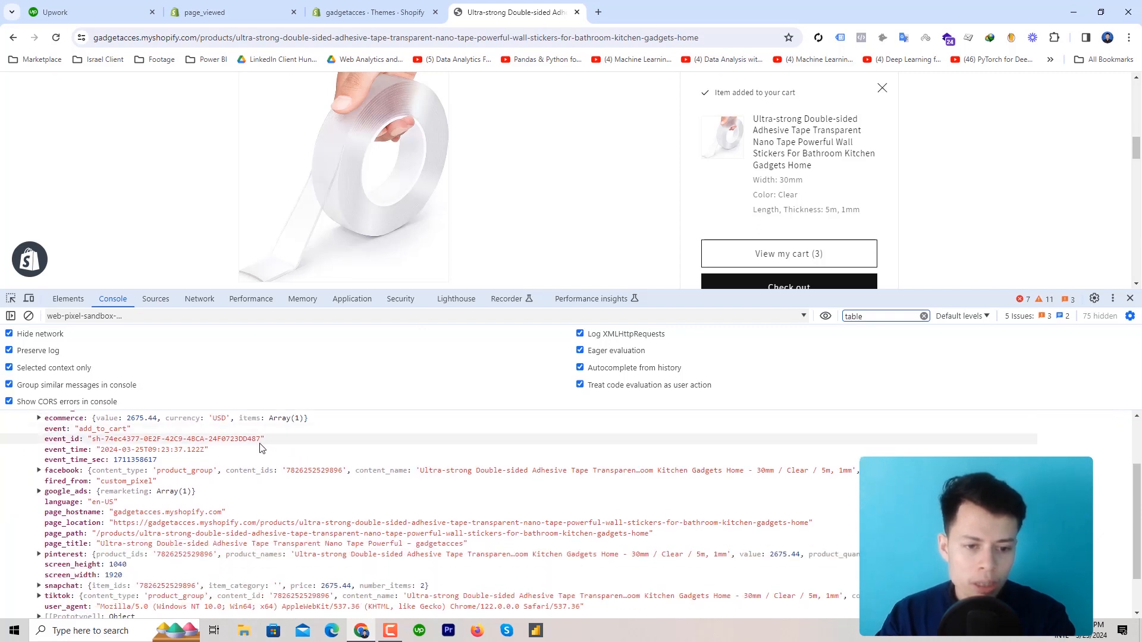
scroll(255, 447, "up", 1)
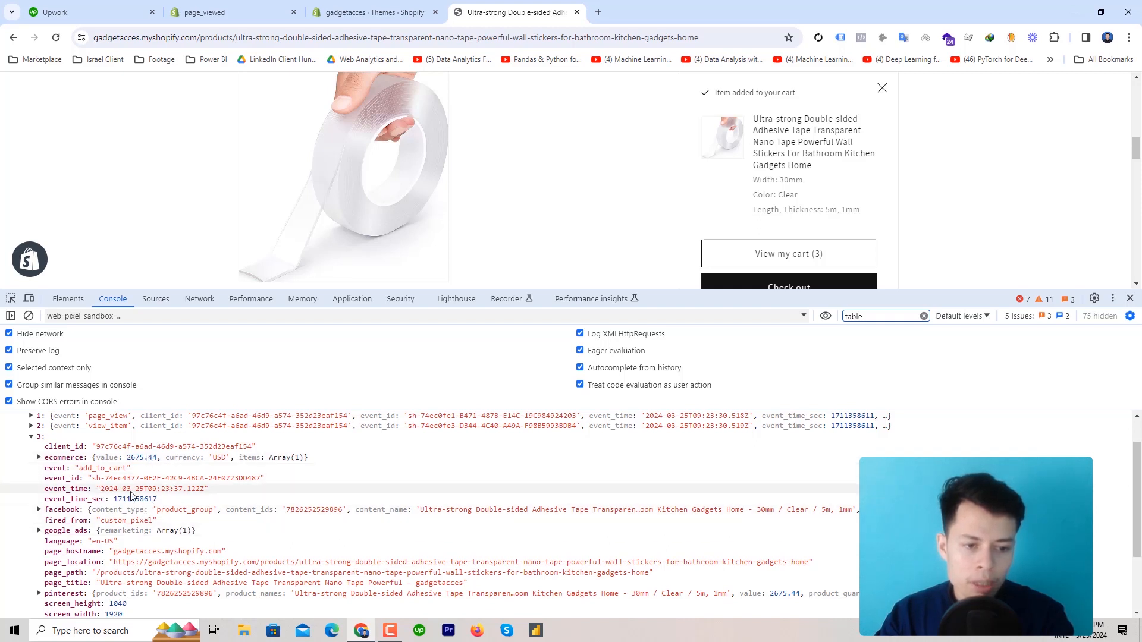
left_click(62, 510)
scroll(71, 505, "down", 2)
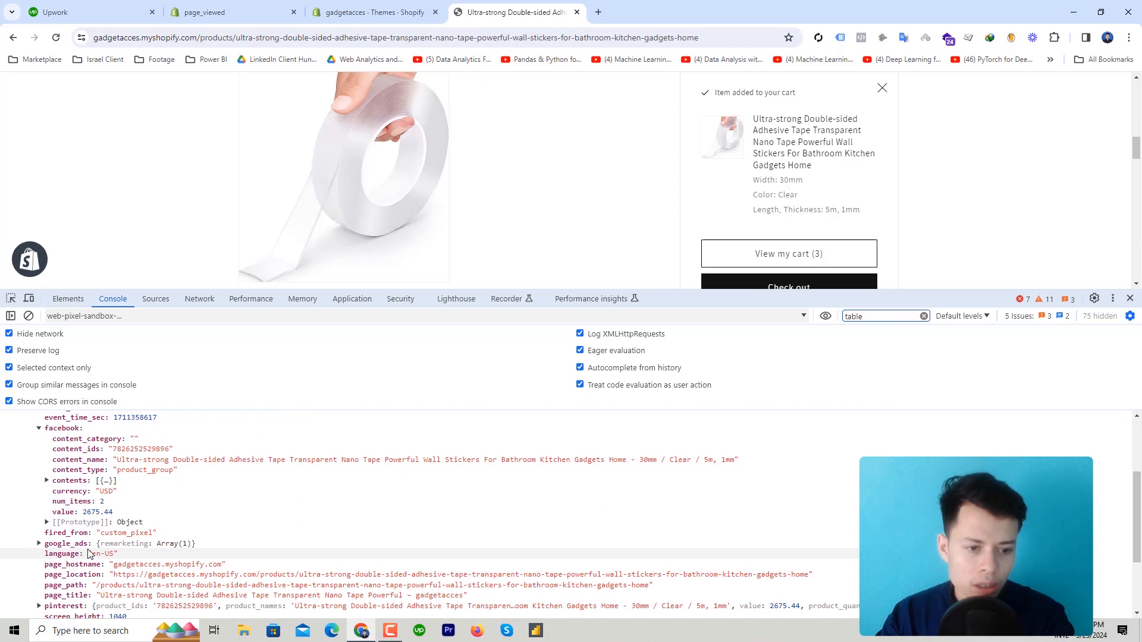
left_click(81, 480)
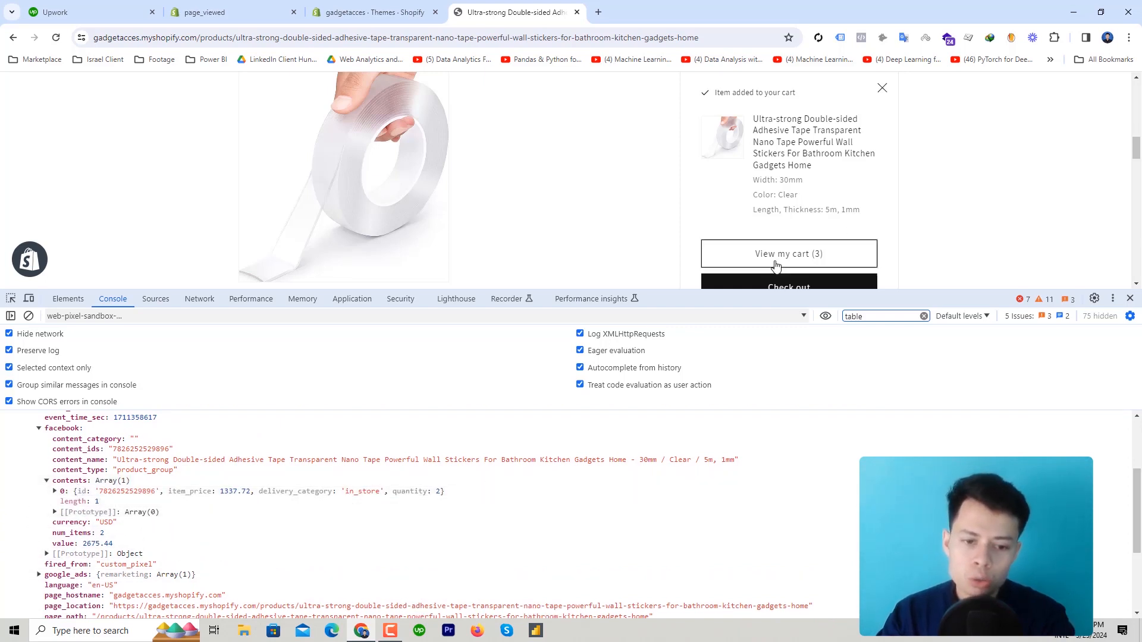
scroll(178, 523, "down", 3)
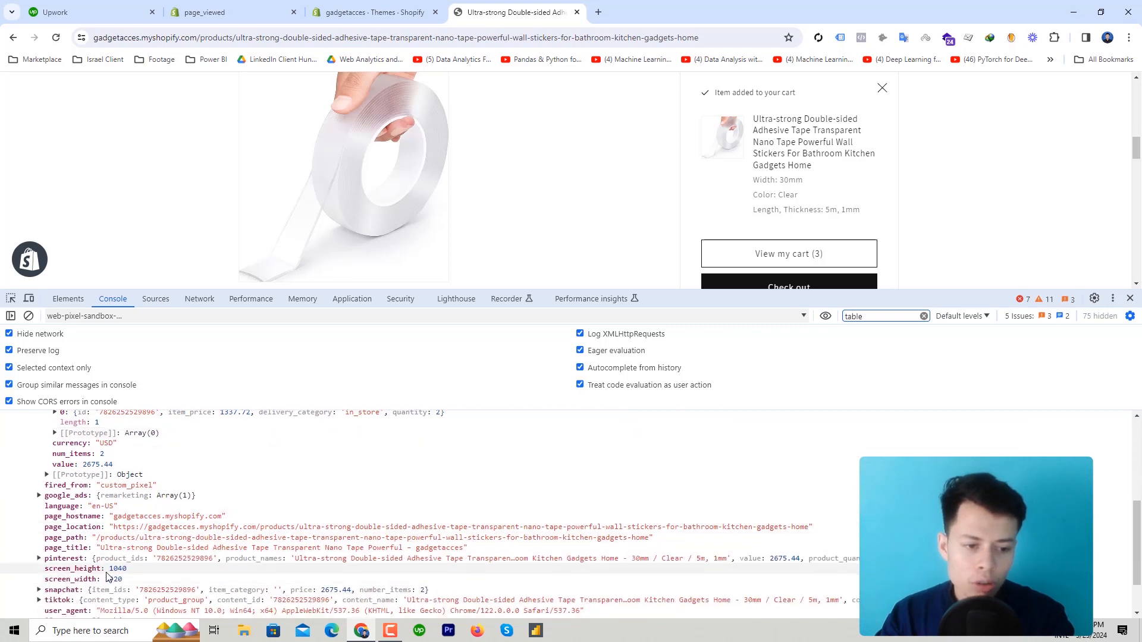
scroll(81, 572, "down", 2)
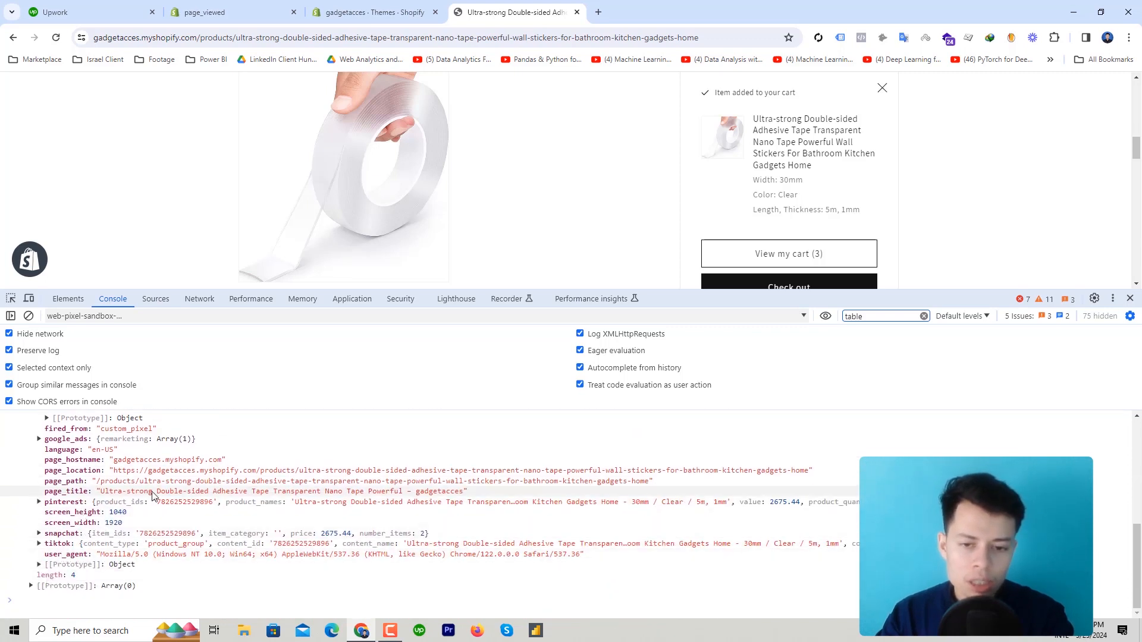
left_click(1130, 299)
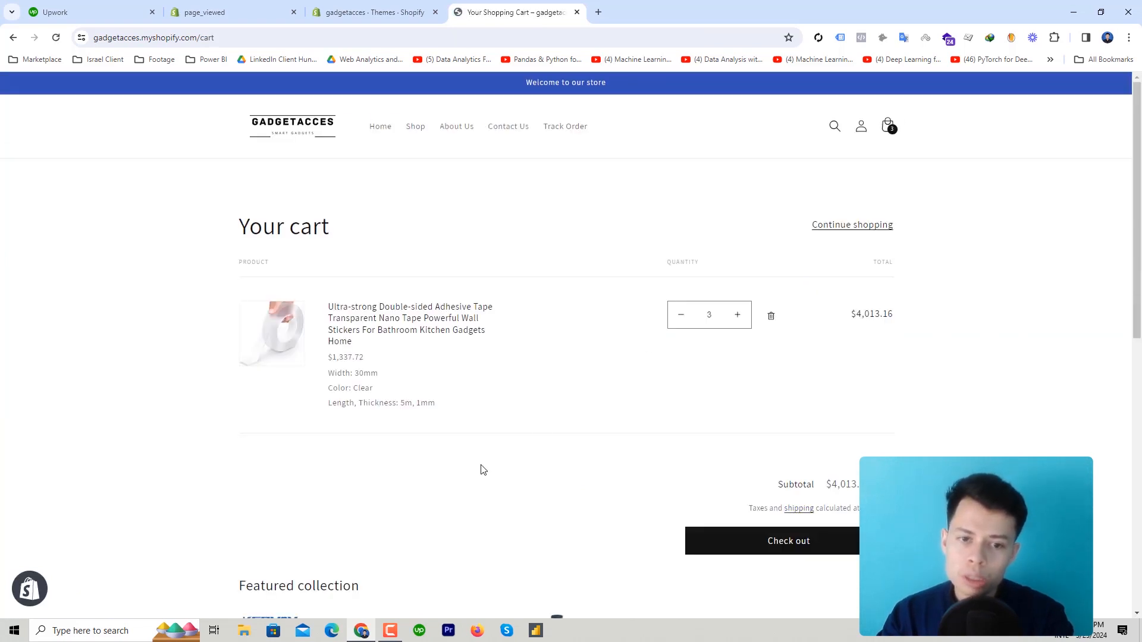
Inspect the cart page and set the DevTools Console context to the web pixel sandbox
right_click(557, 404)
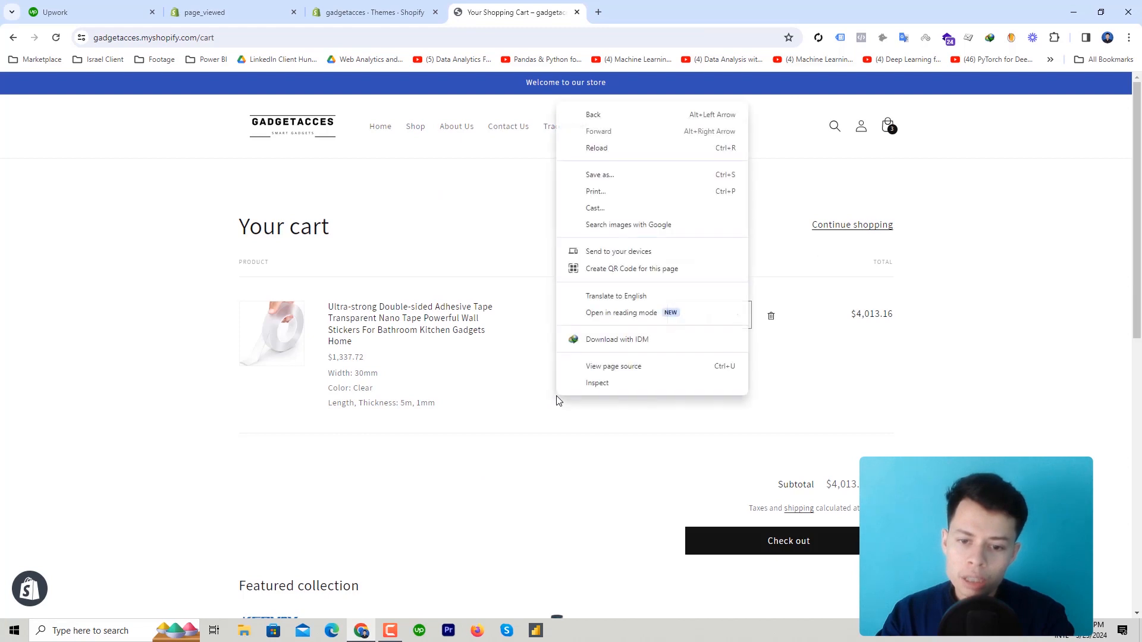
left_click(594, 387)
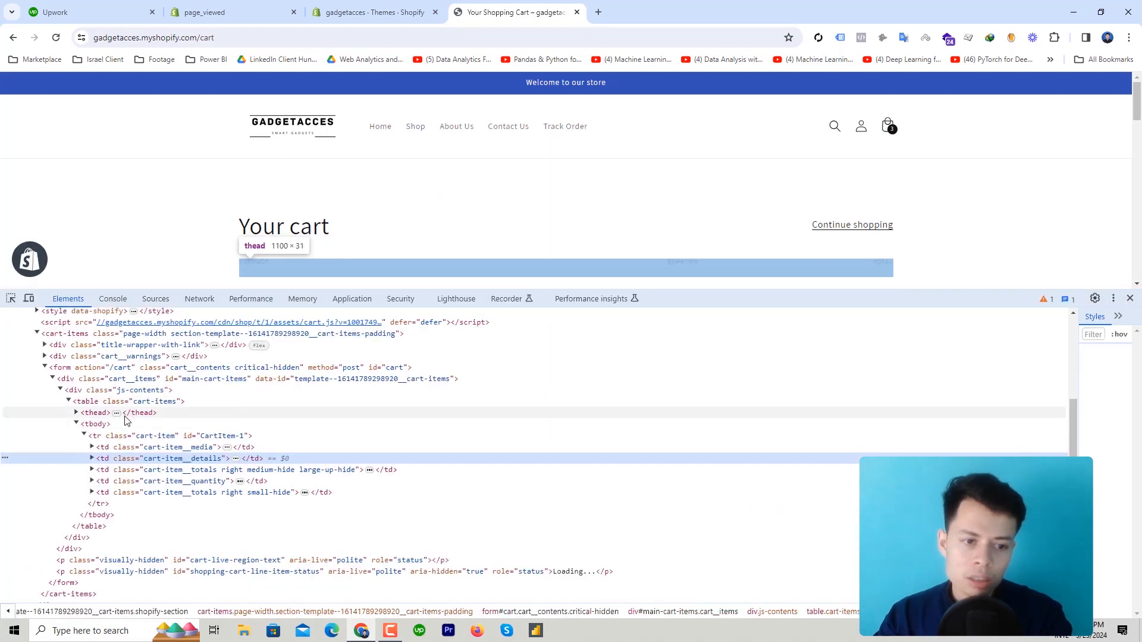
left_click(112, 298)
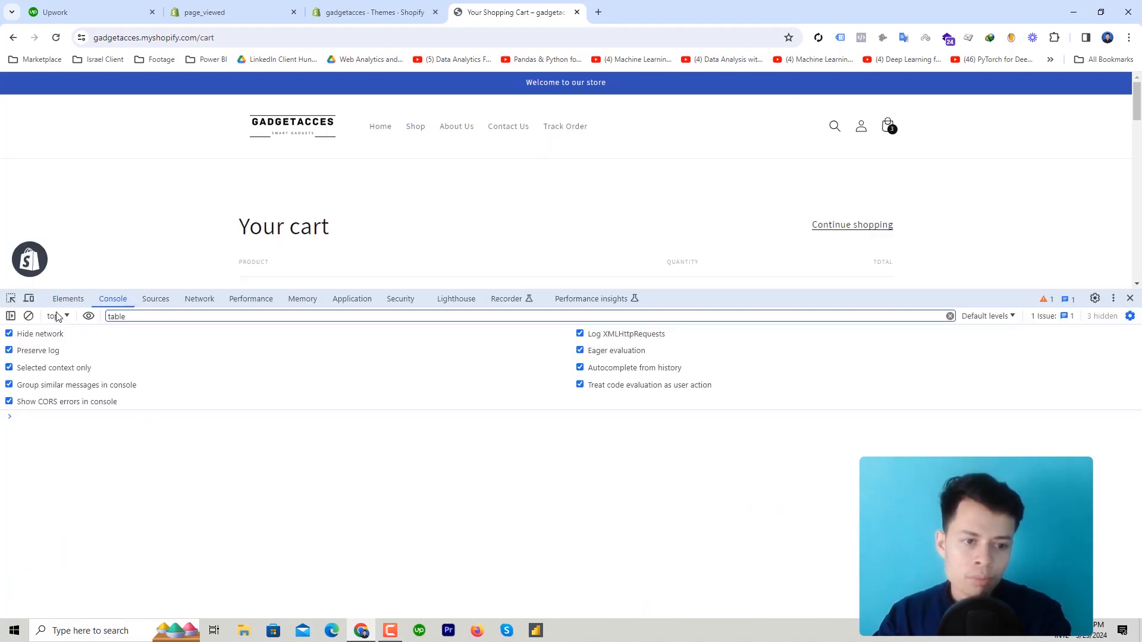
left_click(57, 317)
scroll(214, 458, "down", 6)
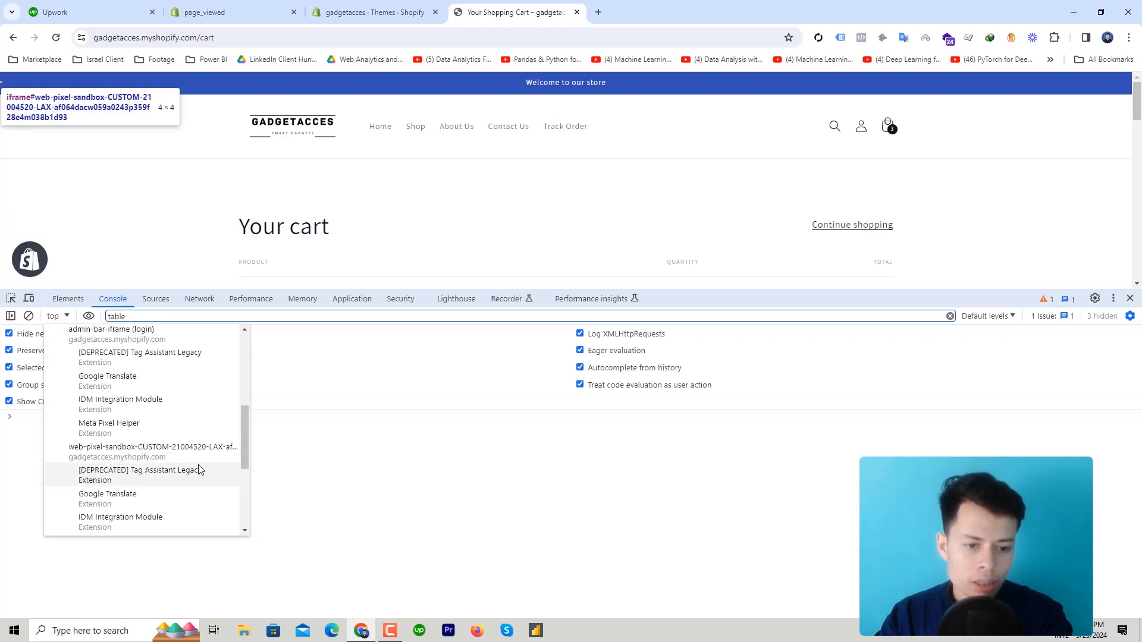
left_click(161, 455)
Run dataLayer and expand its view_cart entry showing value 4013.16
left_click(48, 412)
type("data")
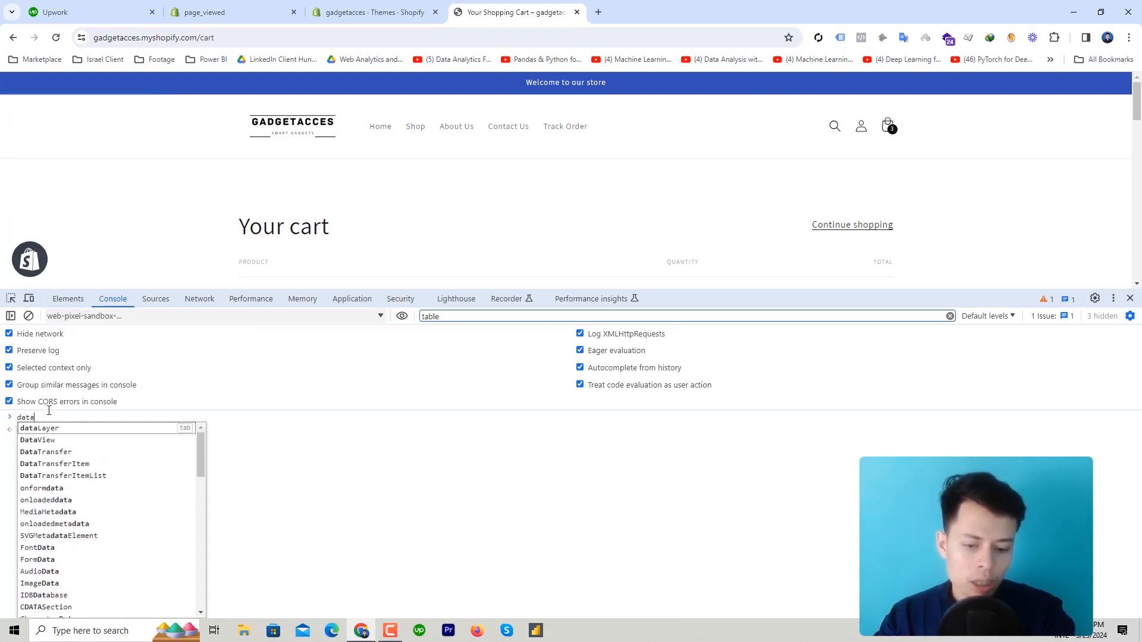
key("Return")
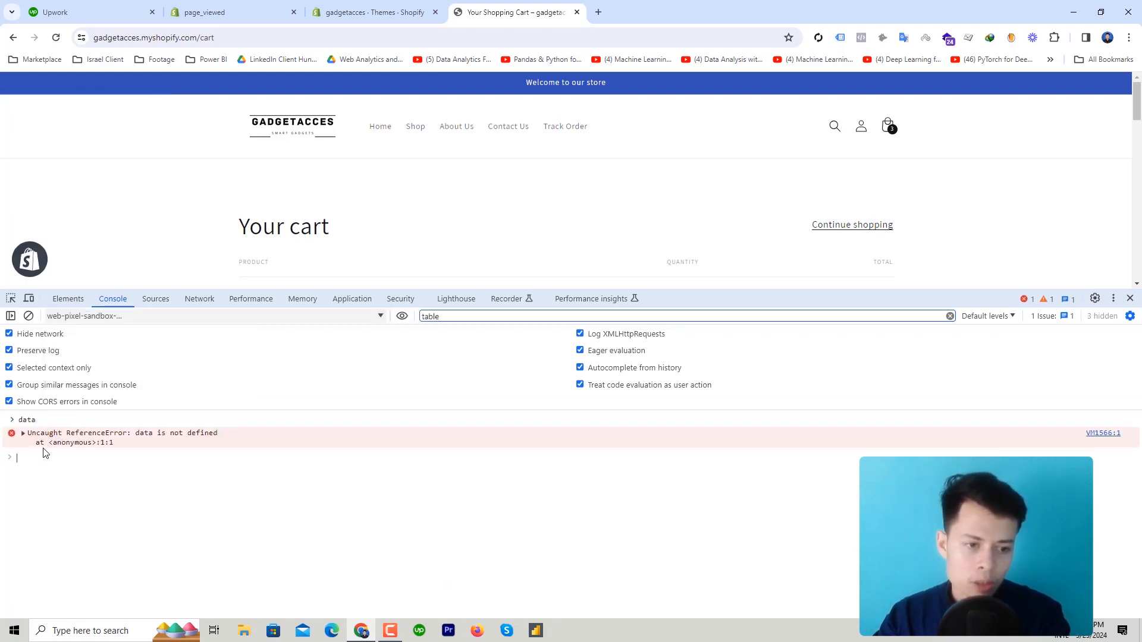
type("dataLayer")
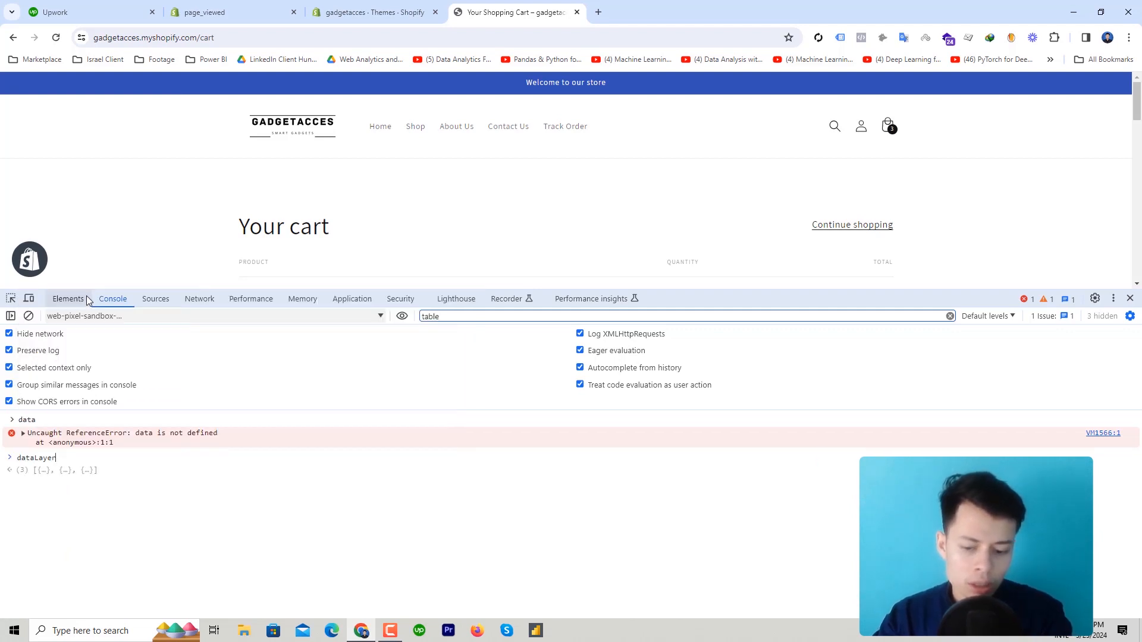
key("Return")
left_click(62, 471)
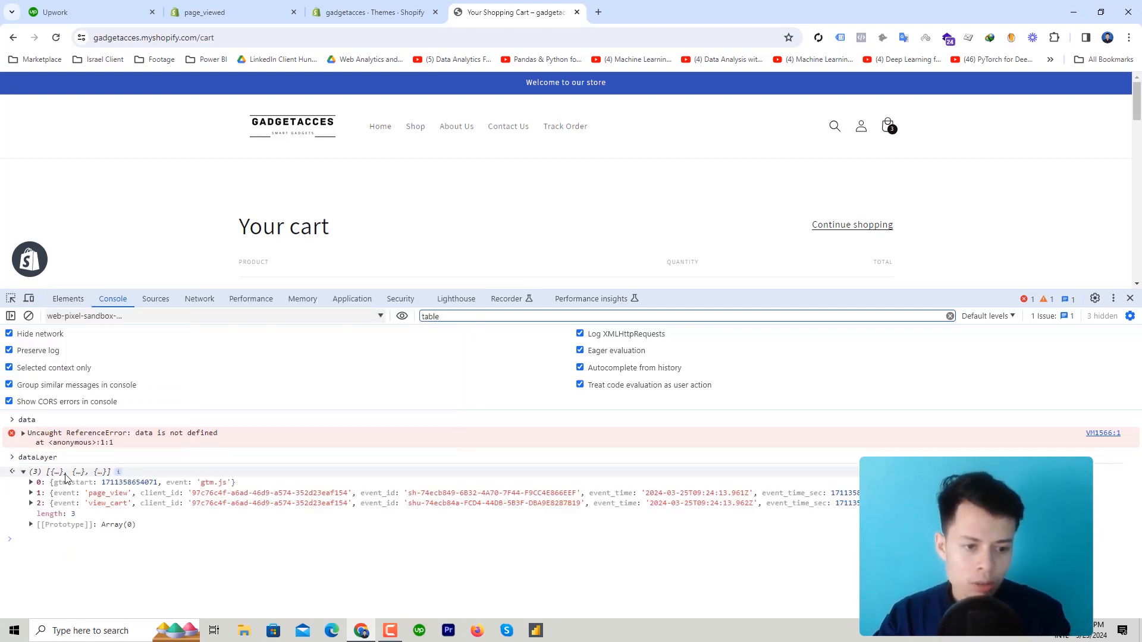
left_click(133, 506)
scroll(268, 488, "down", 5)
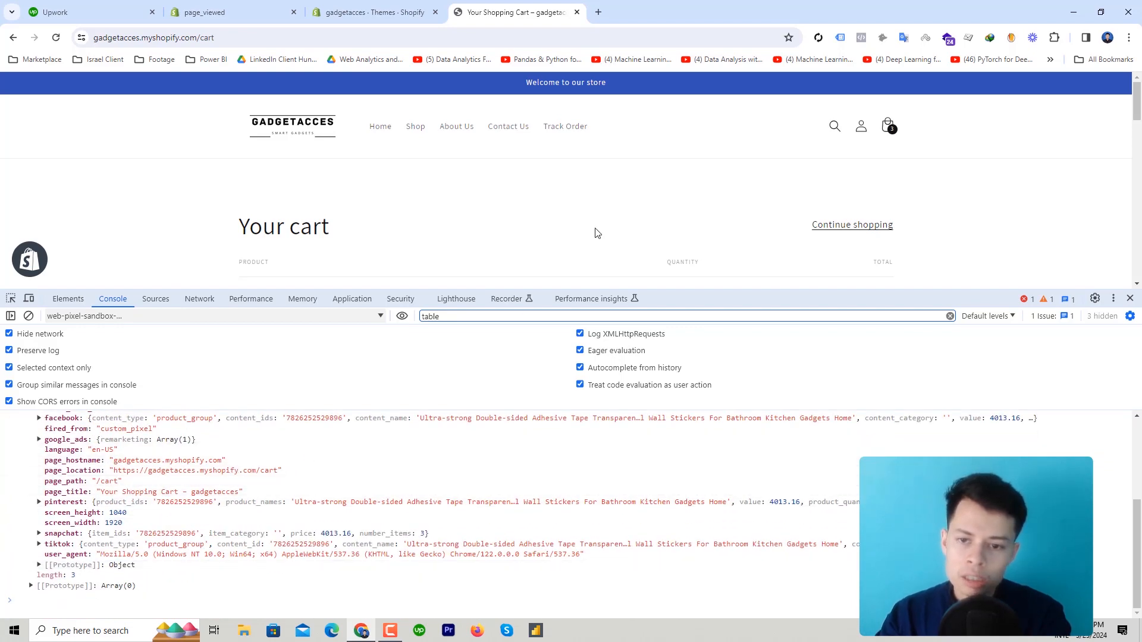
scroll(594, 235, "down", 2)
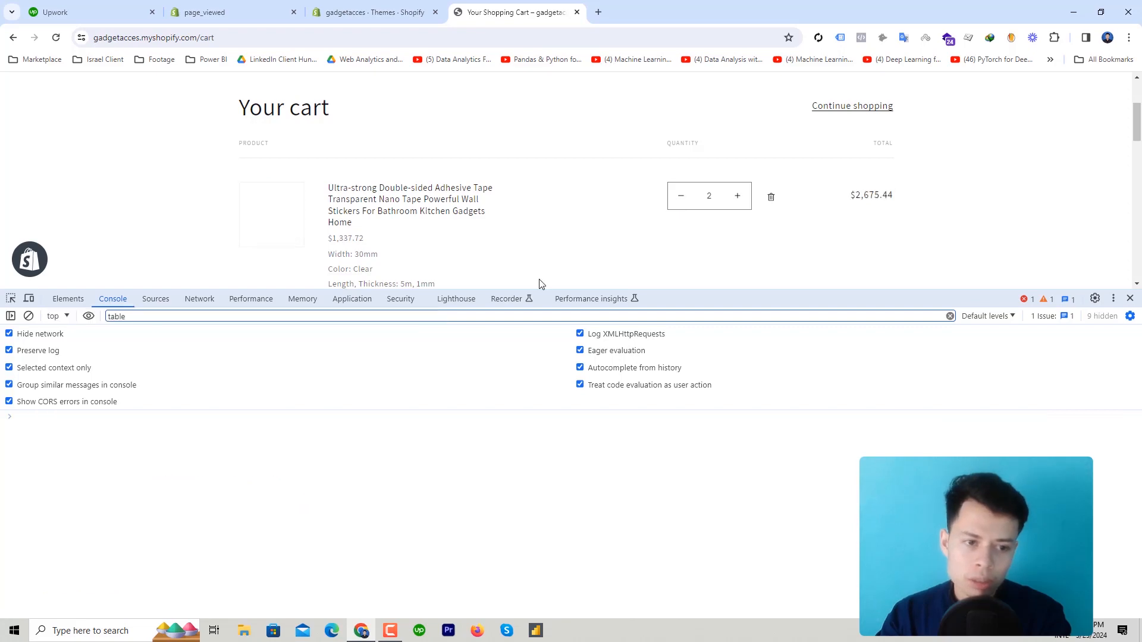
Switch the console's JavaScript context to the web pixel sandbox and confirm it is active
left_click(57, 316)
scroll(145, 439, "down", 5)
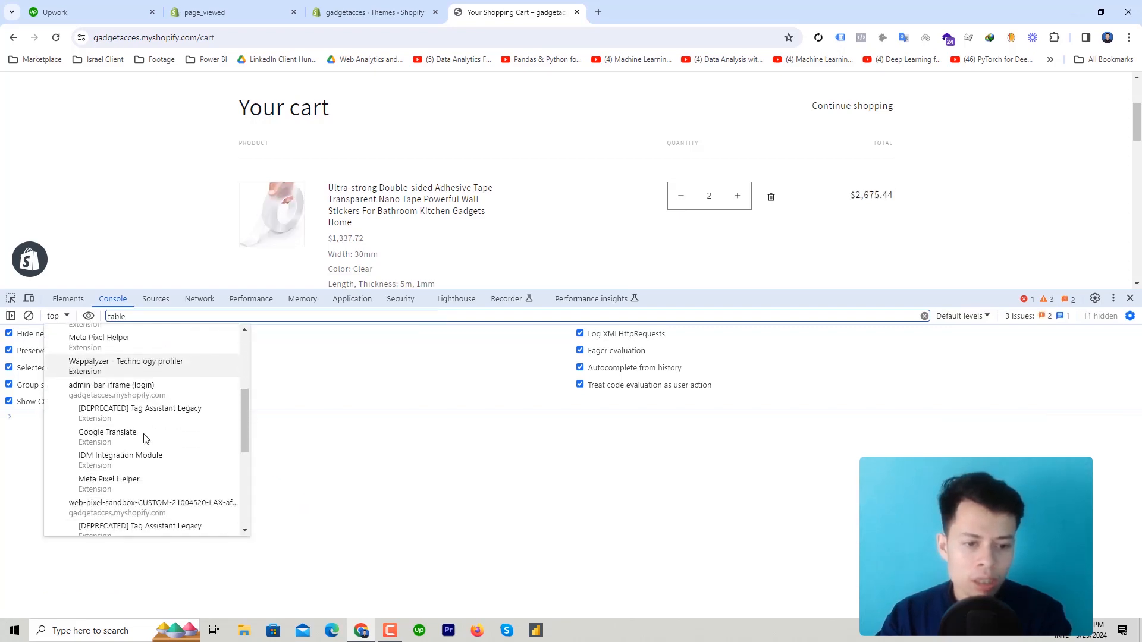
scroll(144, 439, "down", 1)
left_click(143, 407)
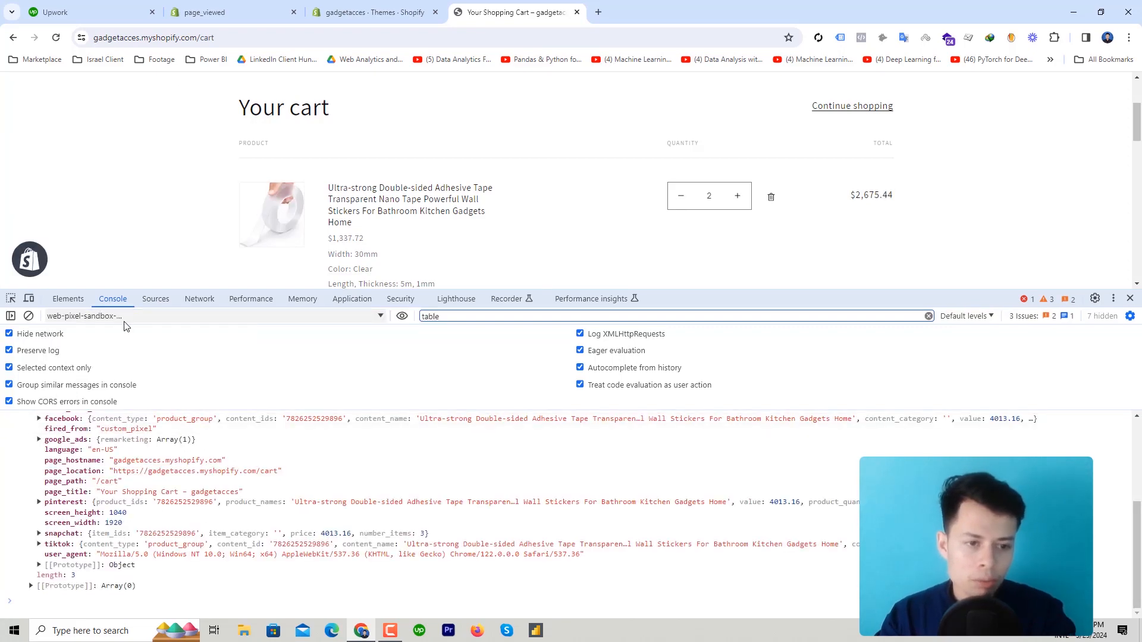
scroll(138, 484, "up", 3)
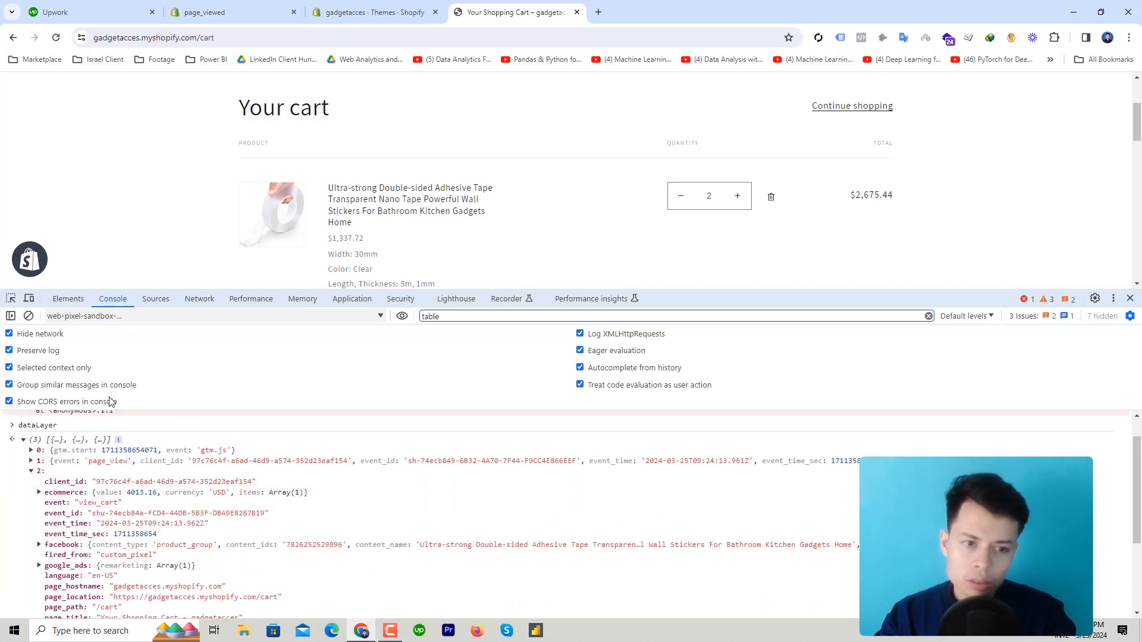
left_click(105, 321)
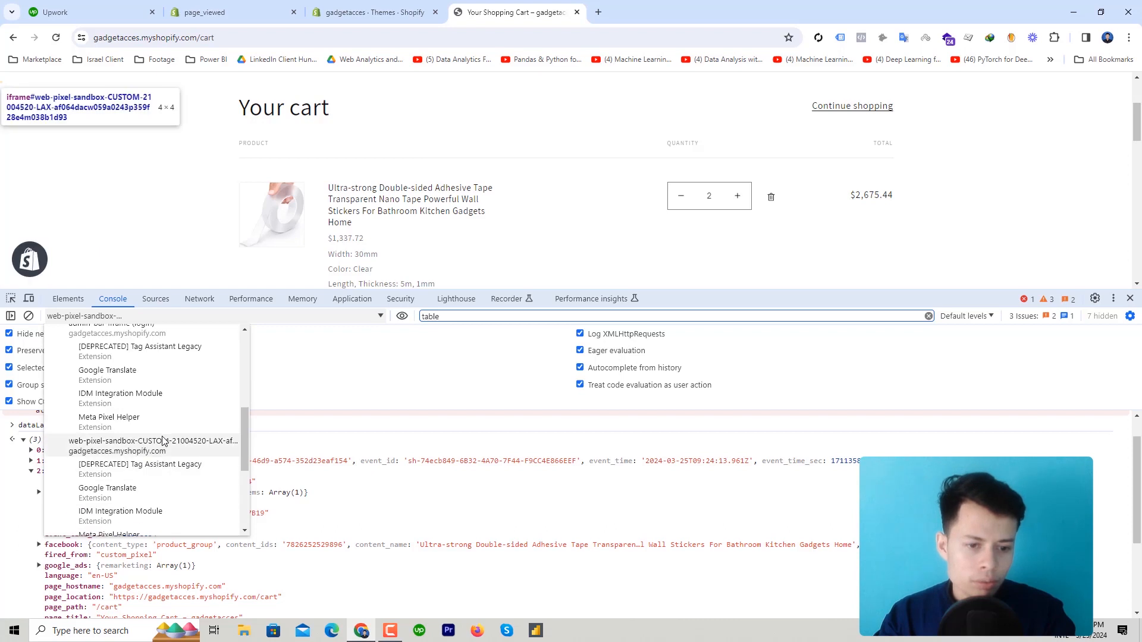
left_click(159, 445)
Clear the console, run dataLayer, and expand the remove_from_cart event valued 1337.72
left_click(28, 317)
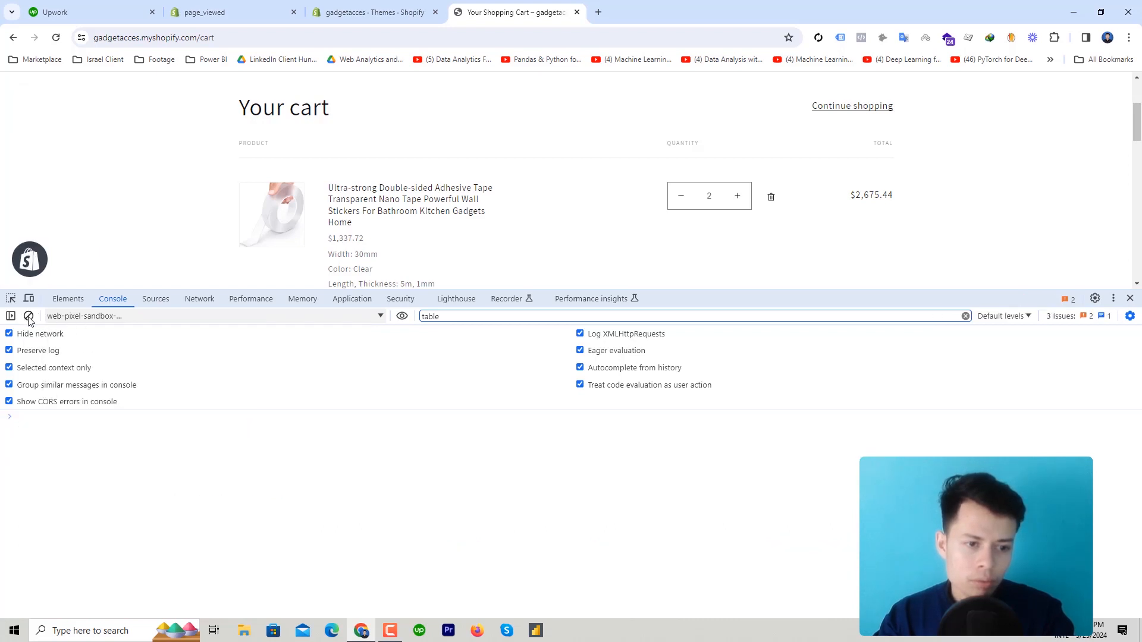
type("dataLayer")
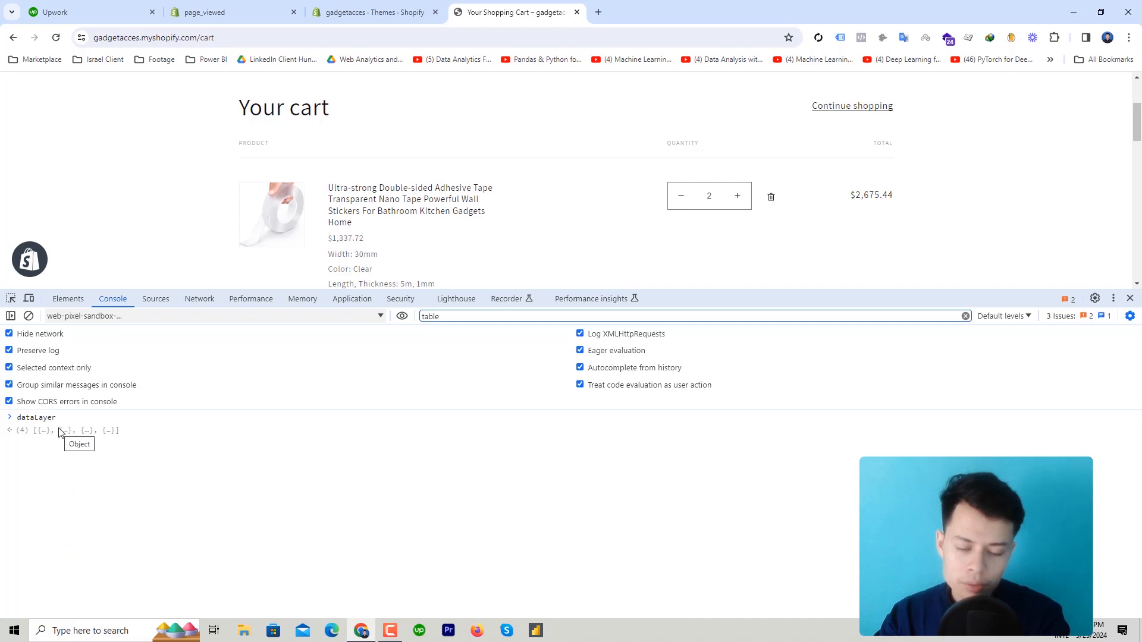
key("Return")
left_click(76, 434)
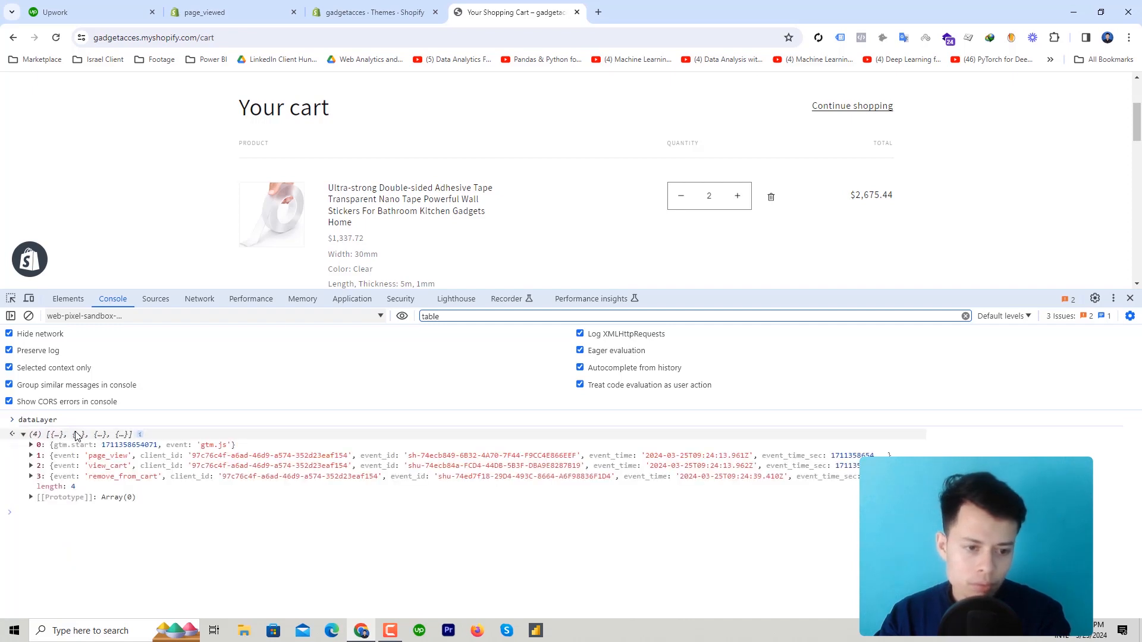
left_click(153, 479)
scroll(200, 486, "down", 3)
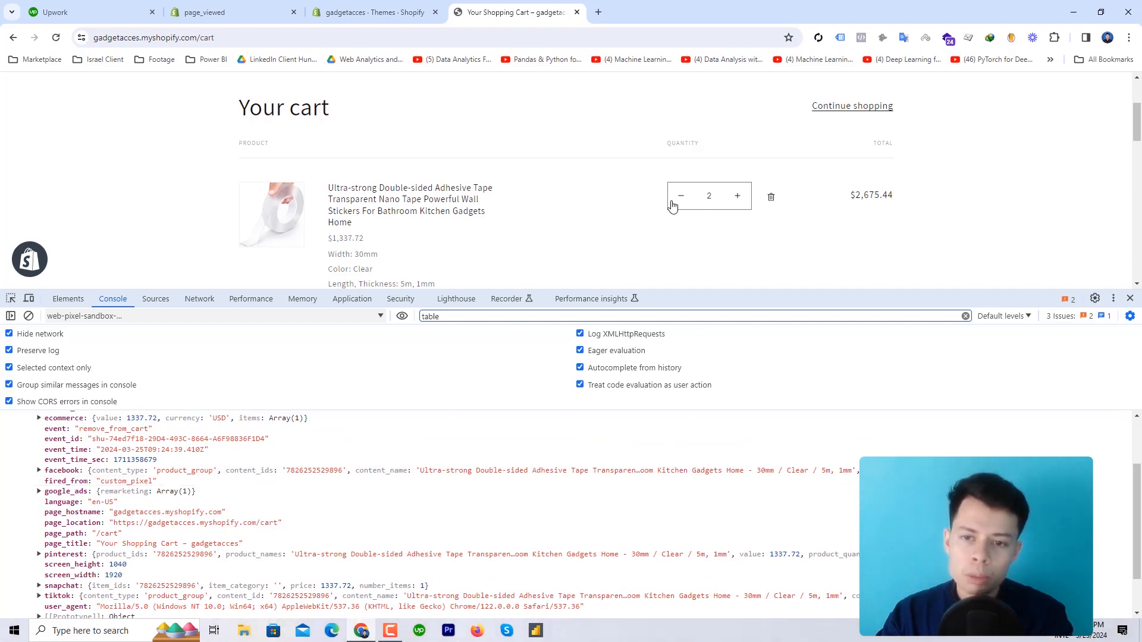
scroll(532, 228, "down", 4)
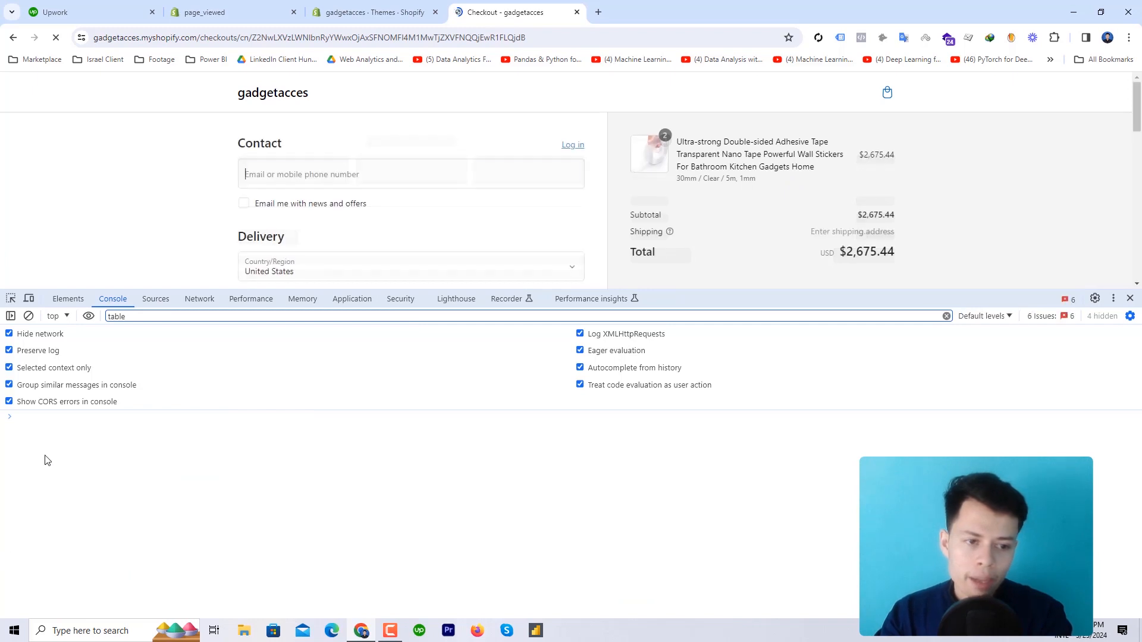
In the web-pixel-sandbox context, list dataLayer's gtm.js, page_view and begin_checkout entries
left_click(59, 321)
scroll(119, 410, "down", 3)
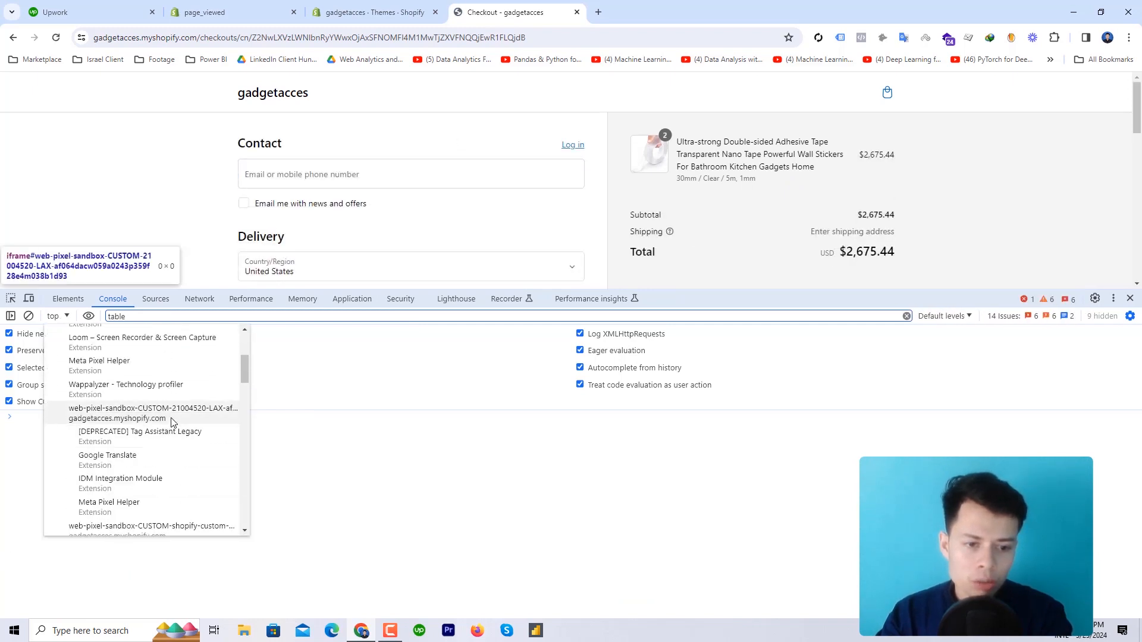
left_click(66, 411)
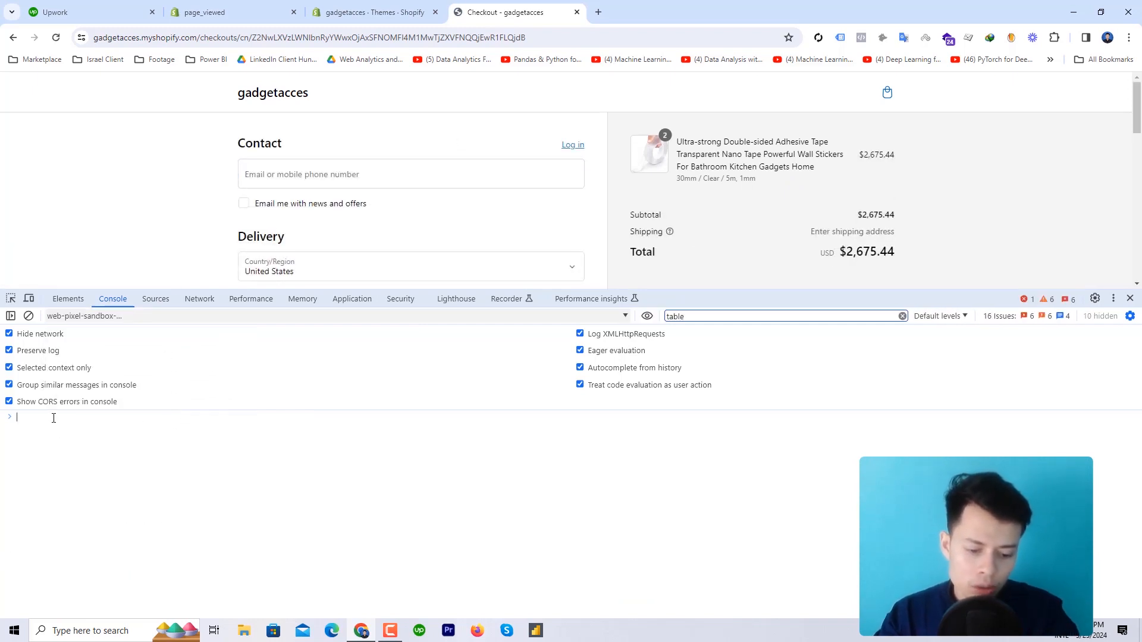
type("ataLayer")
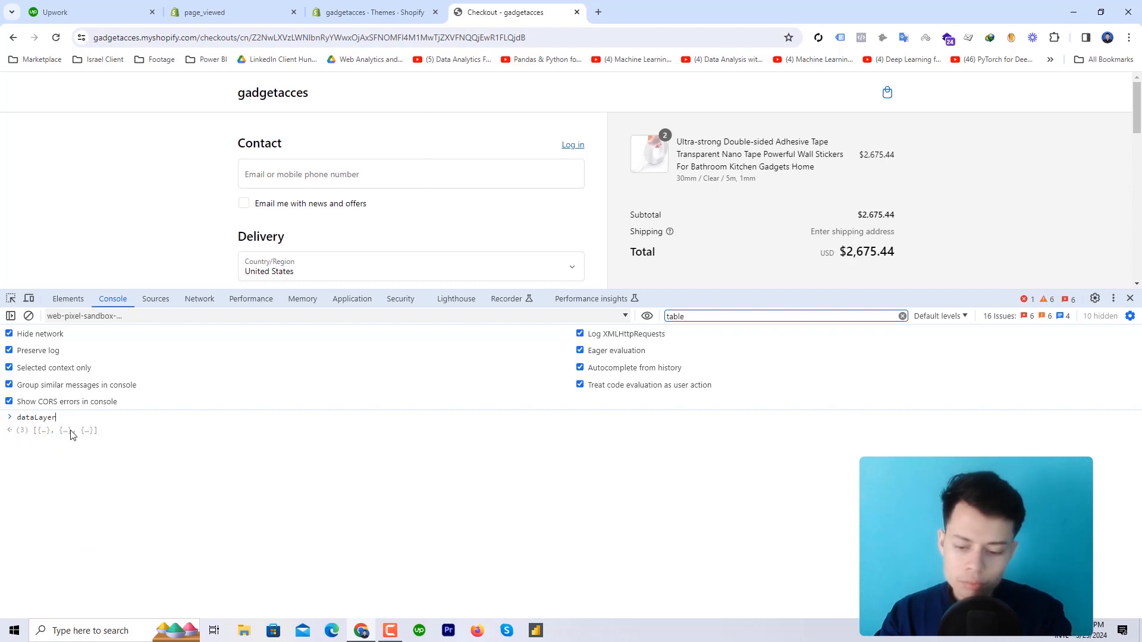
key("Return")
left_click(72, 435)
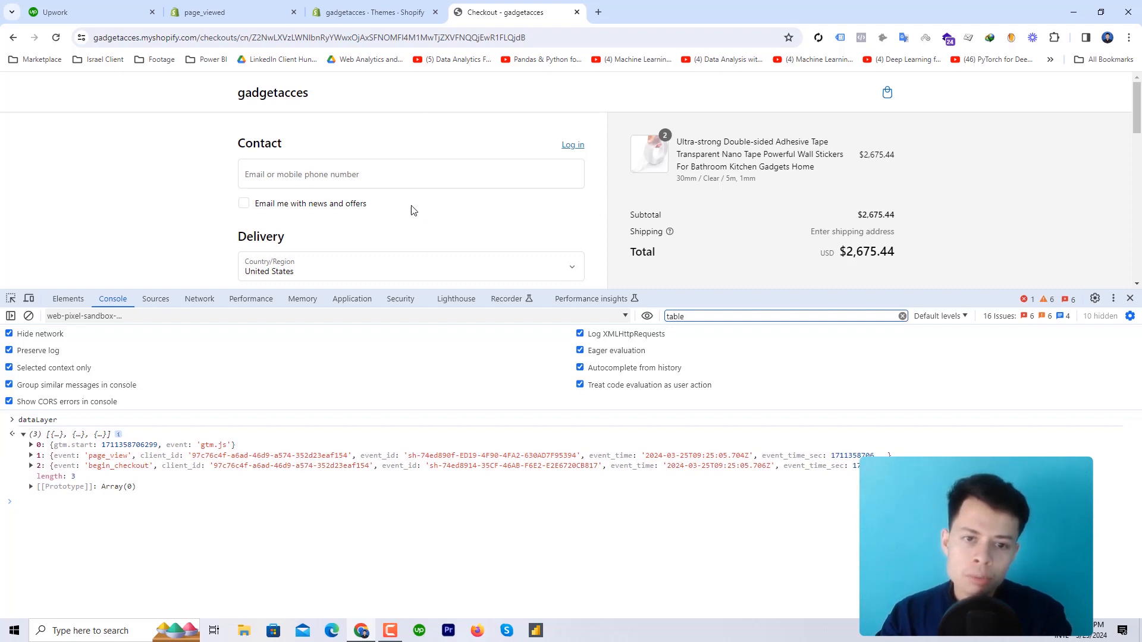
left_click(387, 174)
Autofill the contact e-mail and the saved first and last name
left_click(624, 173)
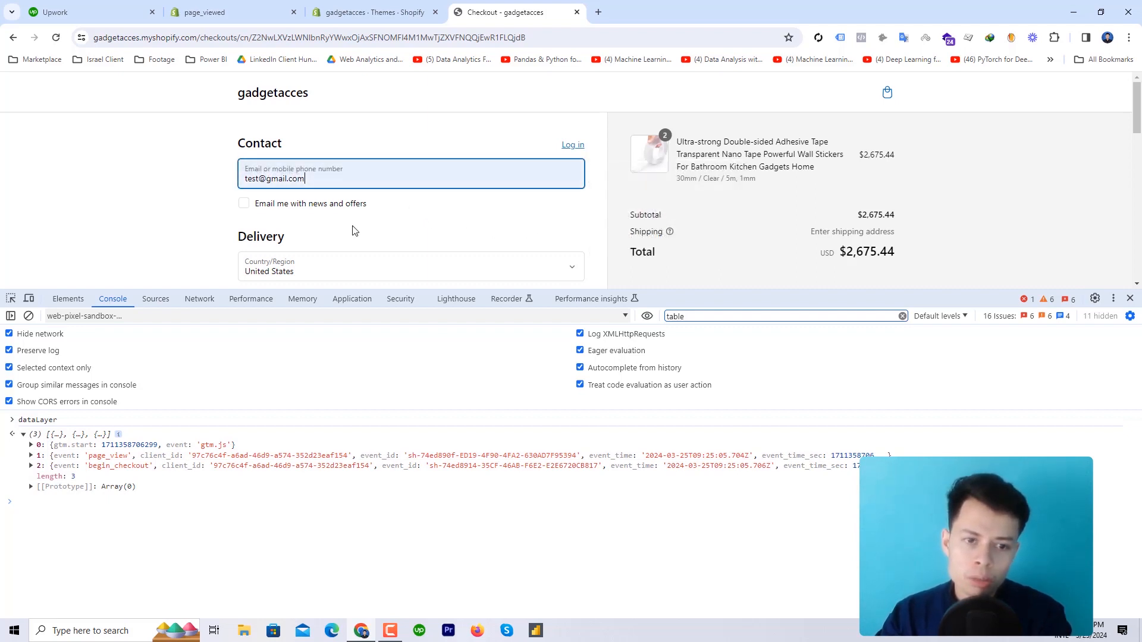
scroll(351, 229, "down", 1)
left_click(328, 221)
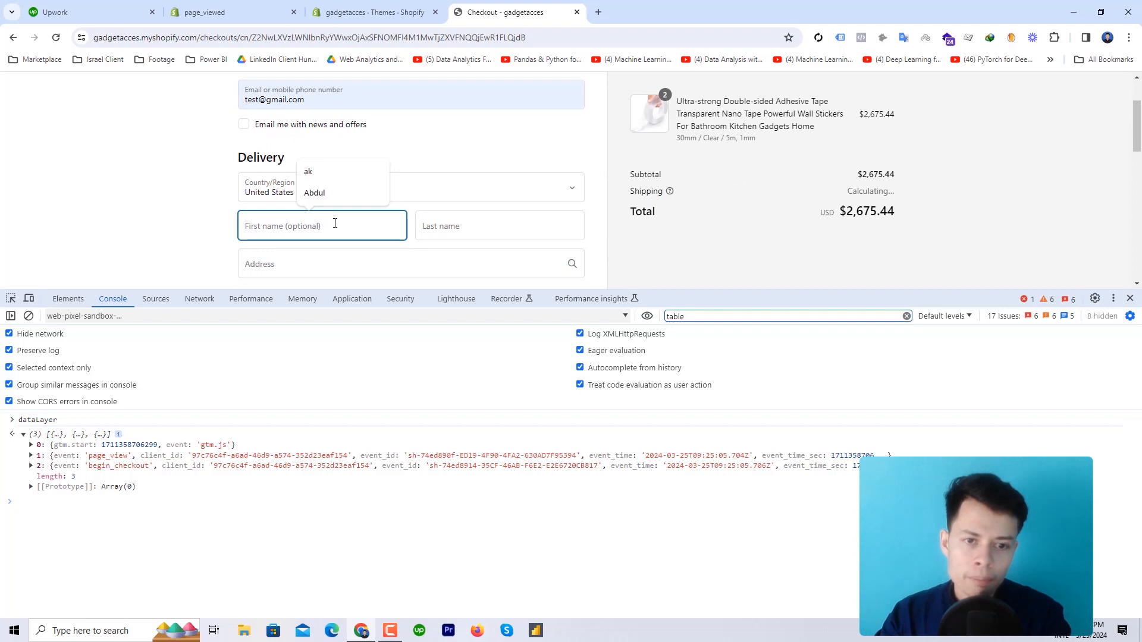
left_click(308, 172)
left_click(423, 226)
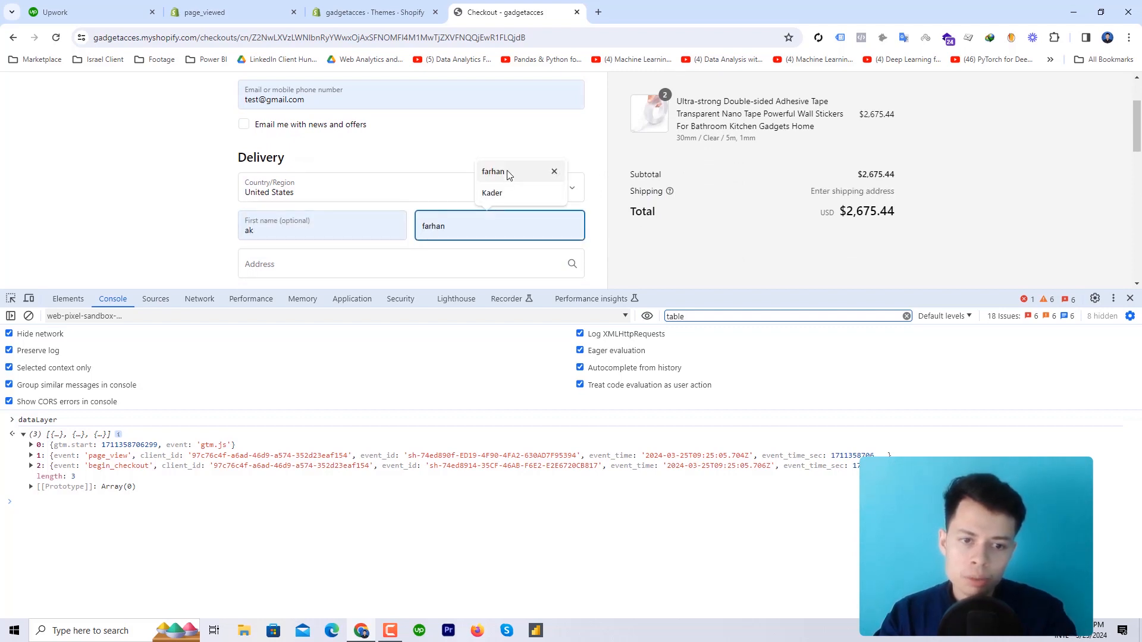
left_click(508, 172)
Fill in the delivery street address, the suggested city and the ZIP code
scroll(369, 248, "down", 2)
left_click(353, 152)
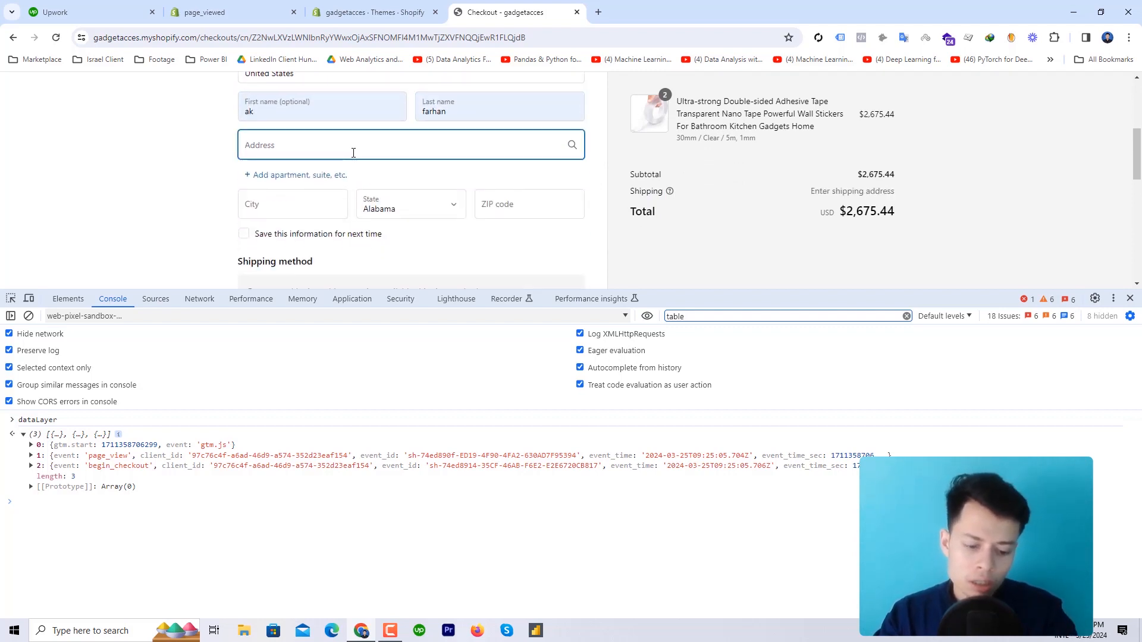
left_click(326, 213)
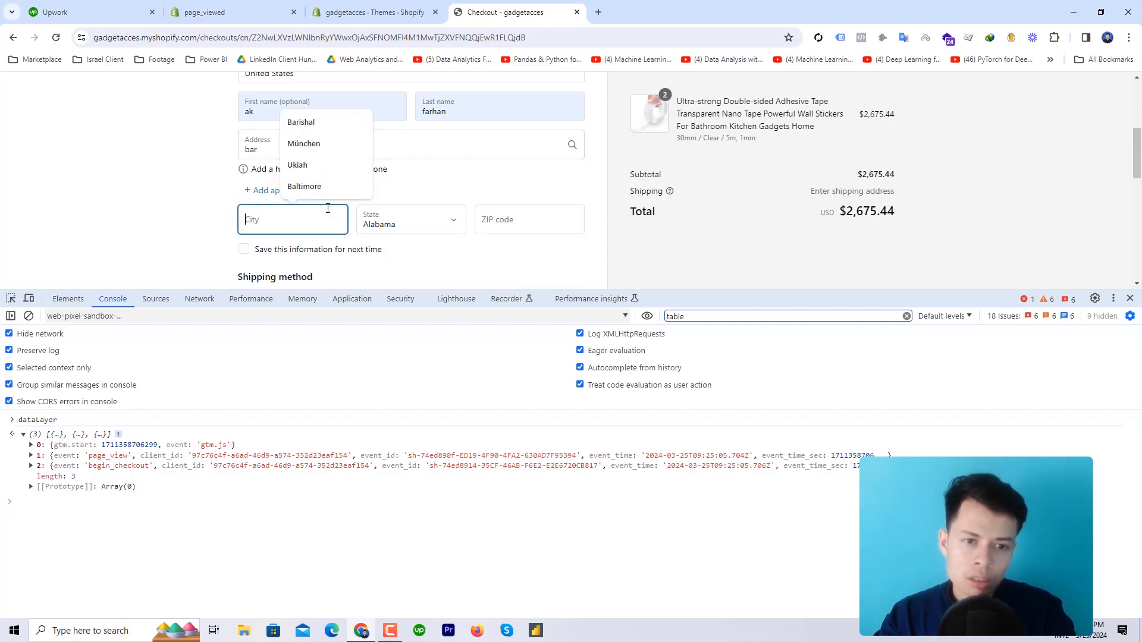
left_click(315, 123)
left_click(487, 220)
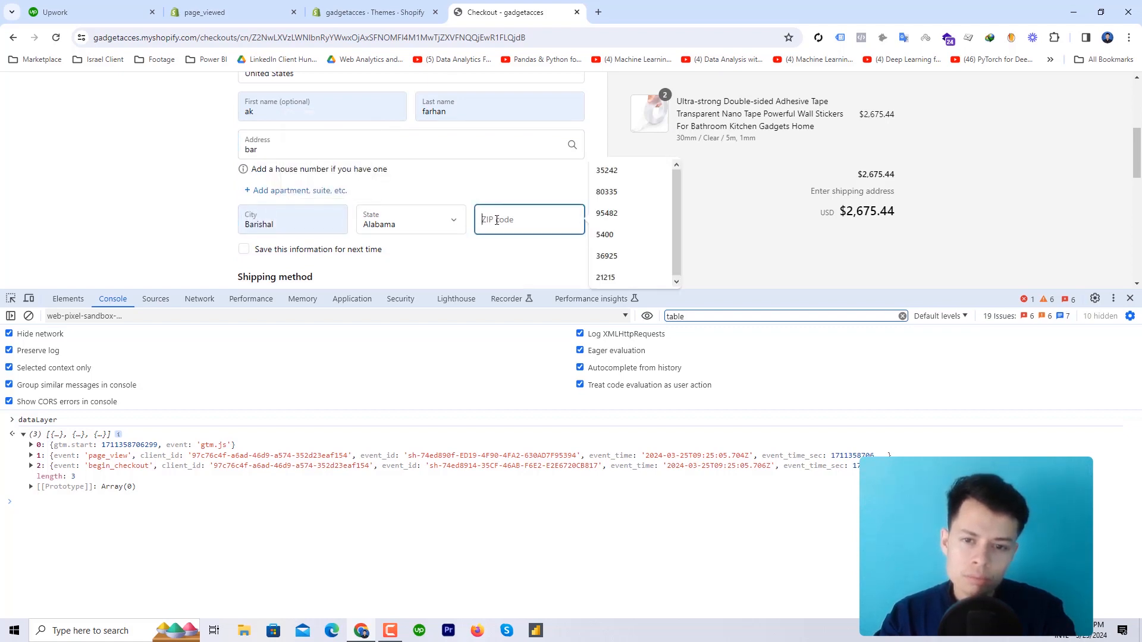
type("35242")
Enter the test card number, expiry 05/67 and the three-digit security code
scroll(458, 246, "down", 2)
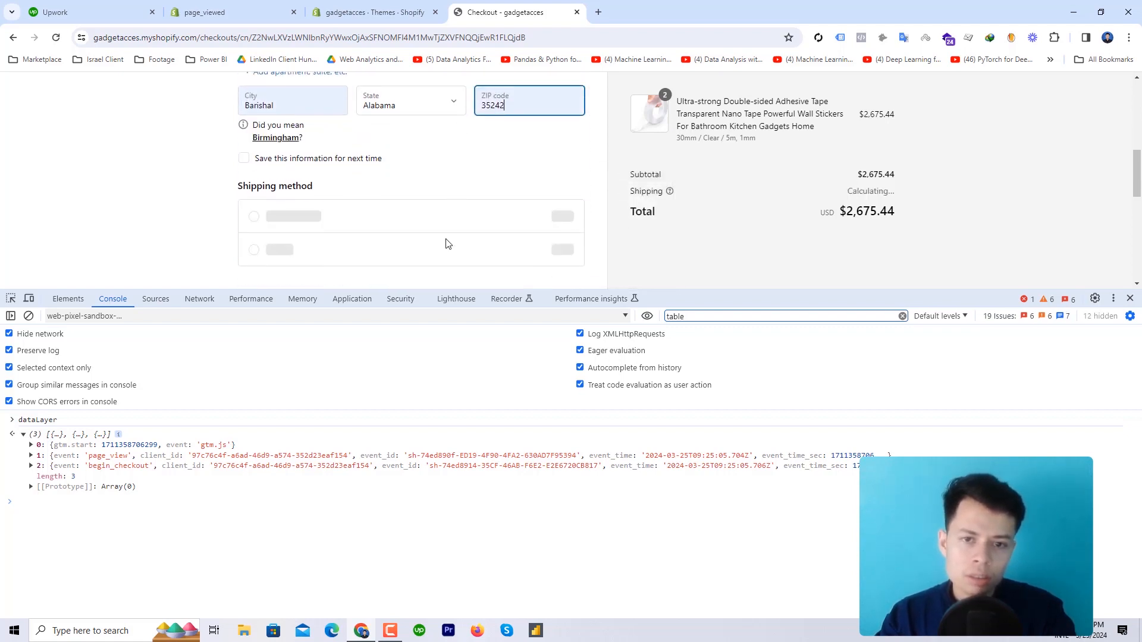
scroll(411, 218, "down", 2)
left_click(291, 237)
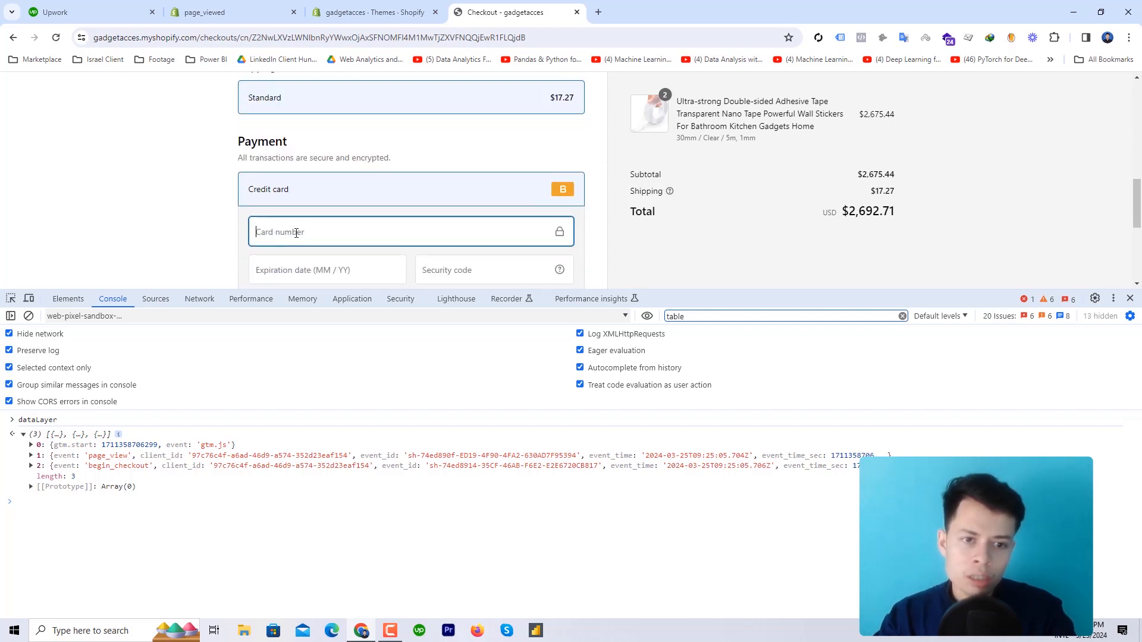
left_click(300, 231)
type("1")
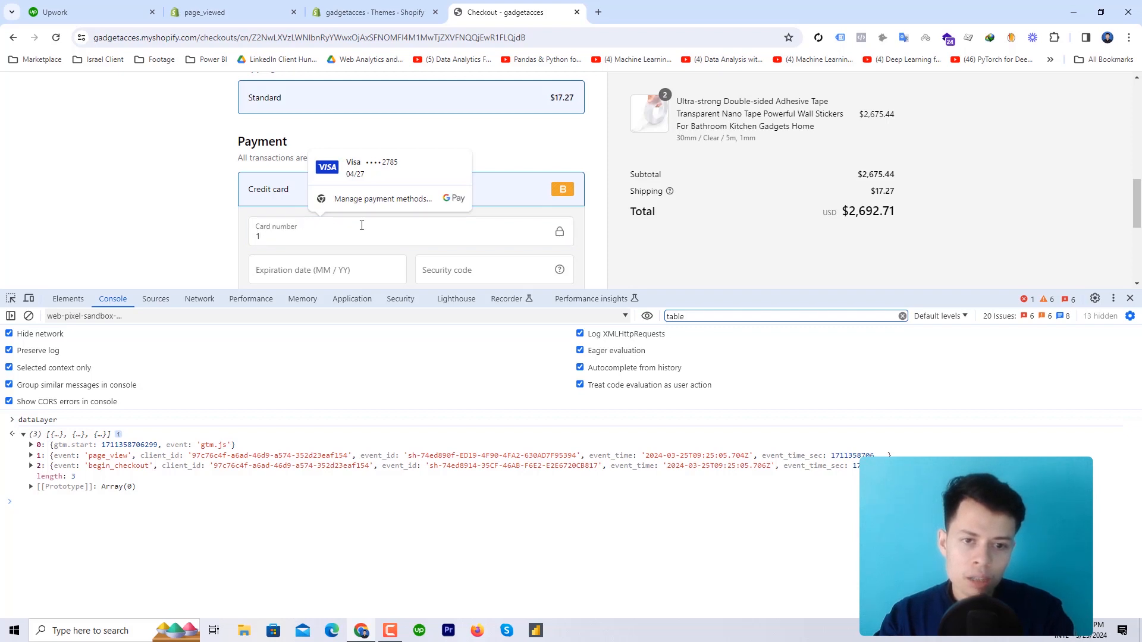
scroll(446, 237, "down", 2)
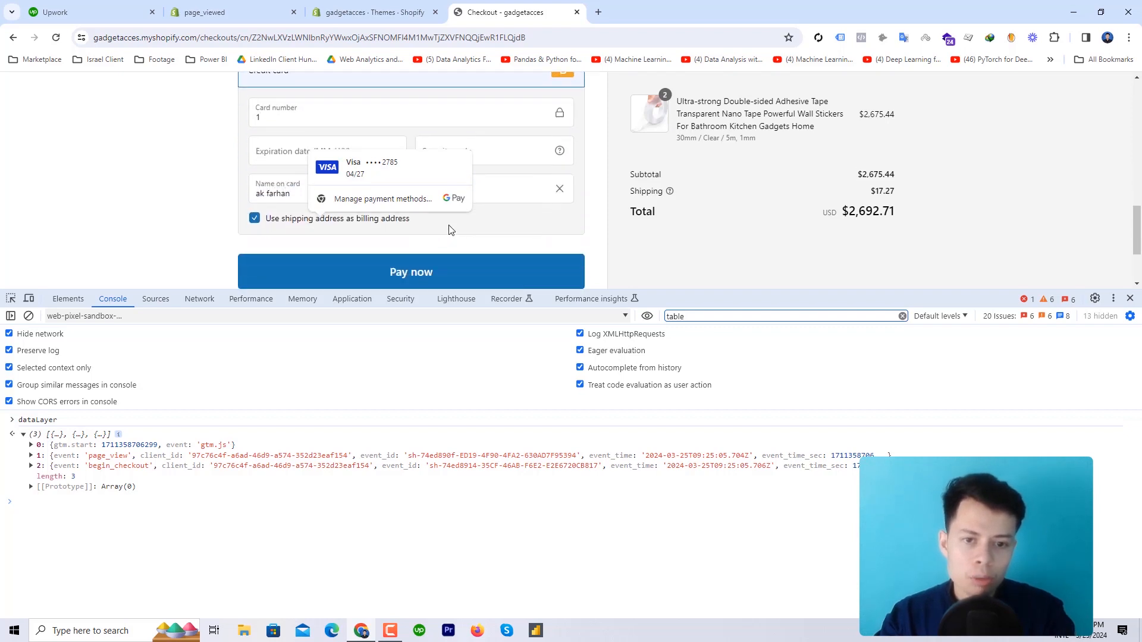
left_click(475, 151)
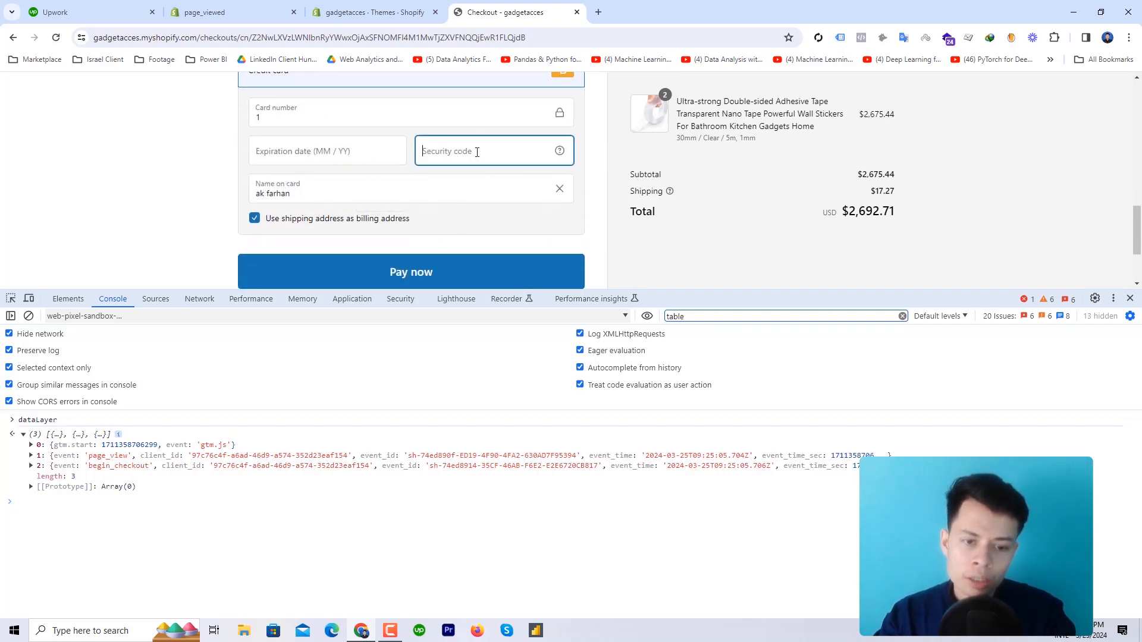
left_click(319, 153)
type("0567")
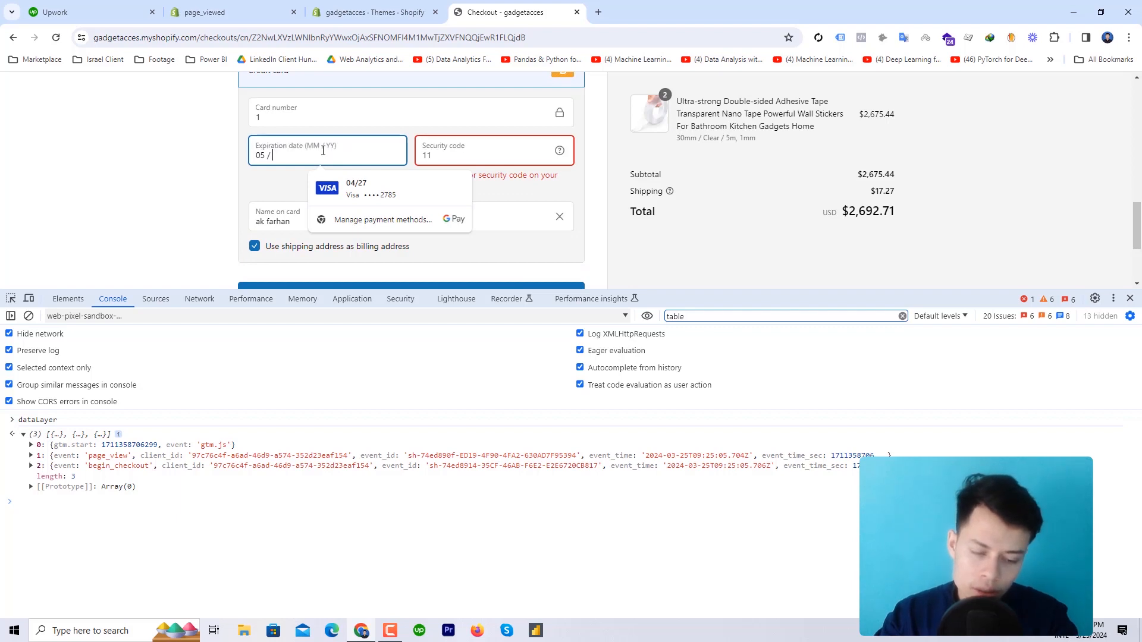
left_click(469, 159)
type("11")
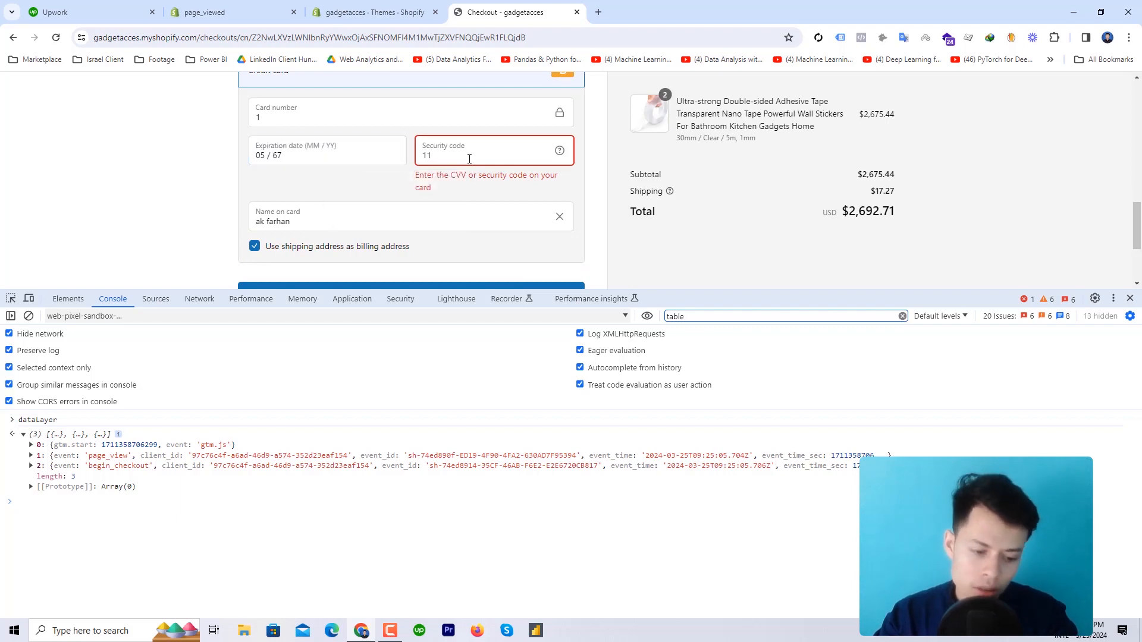
type("1")
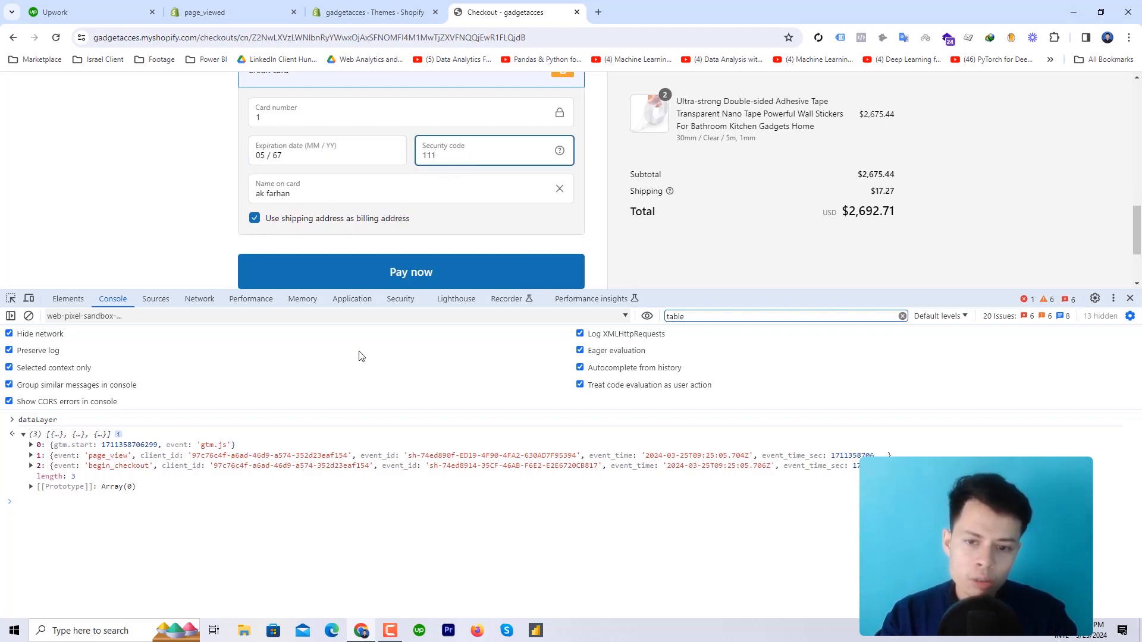
Rerun dataLayer and expand its six entries, including add_contact_info, add_address_info and add_shipping_info
left_click(57, 506)
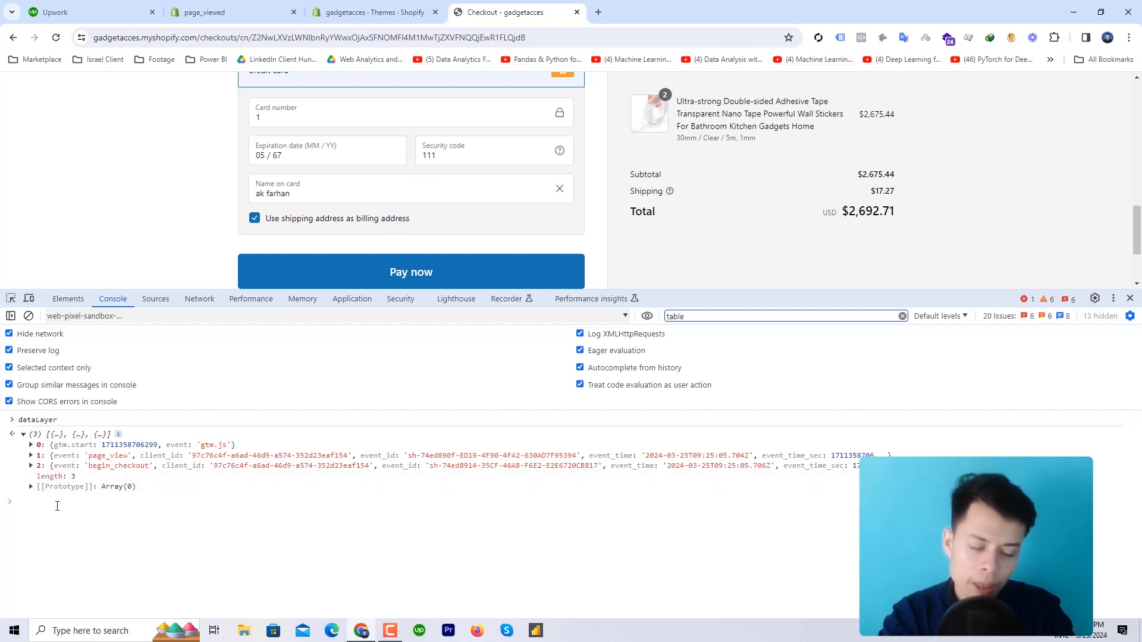
type("data")
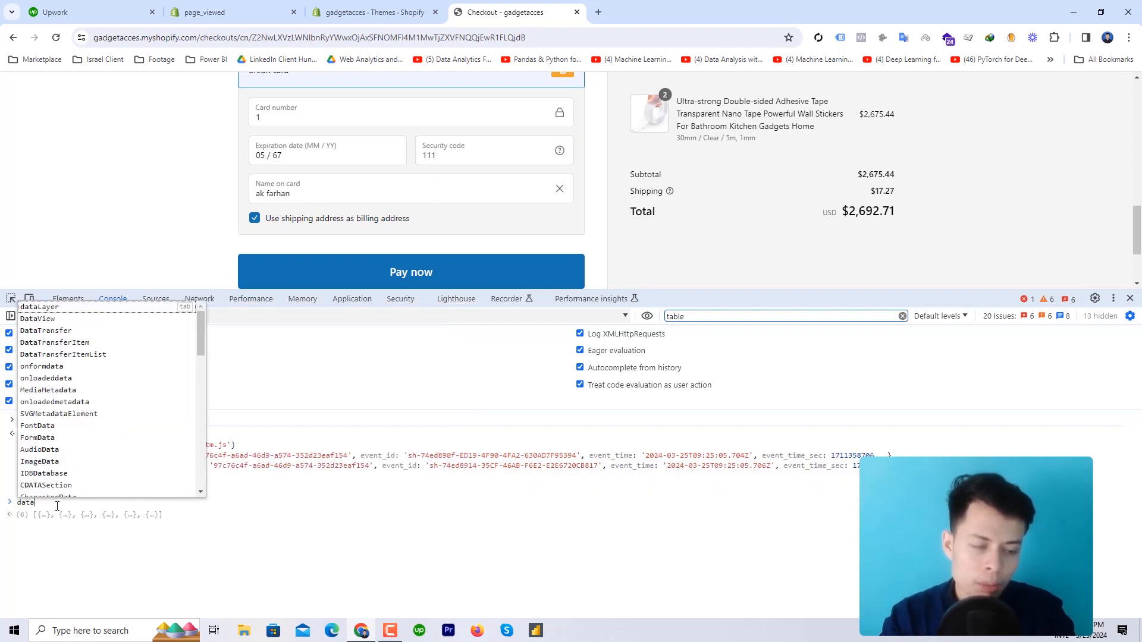
left_click(118, 305)
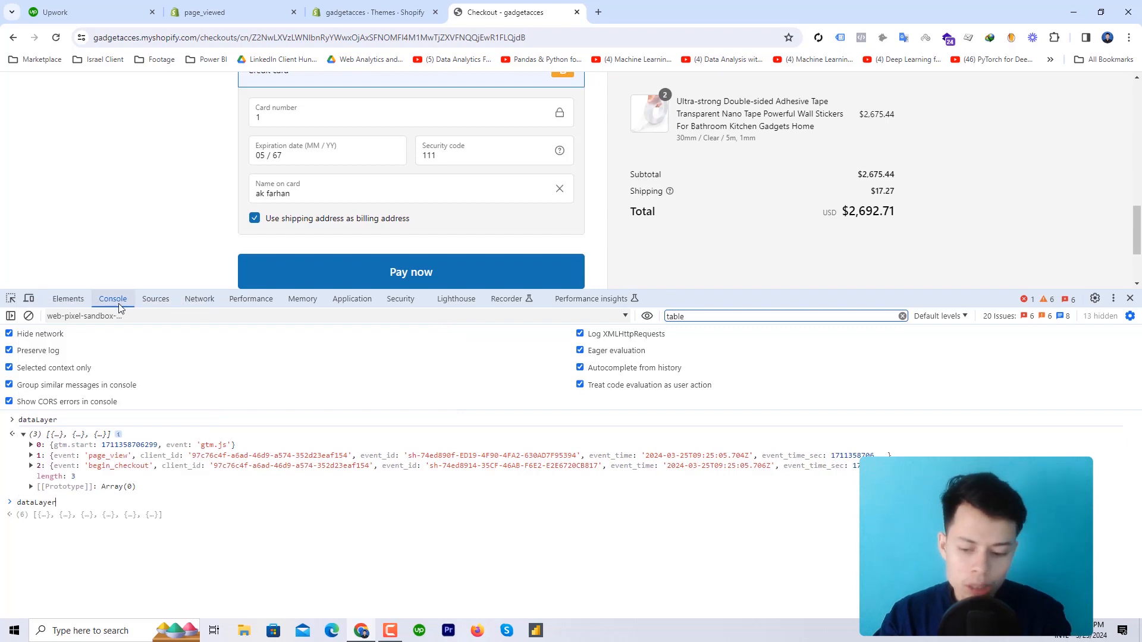
key("Return")
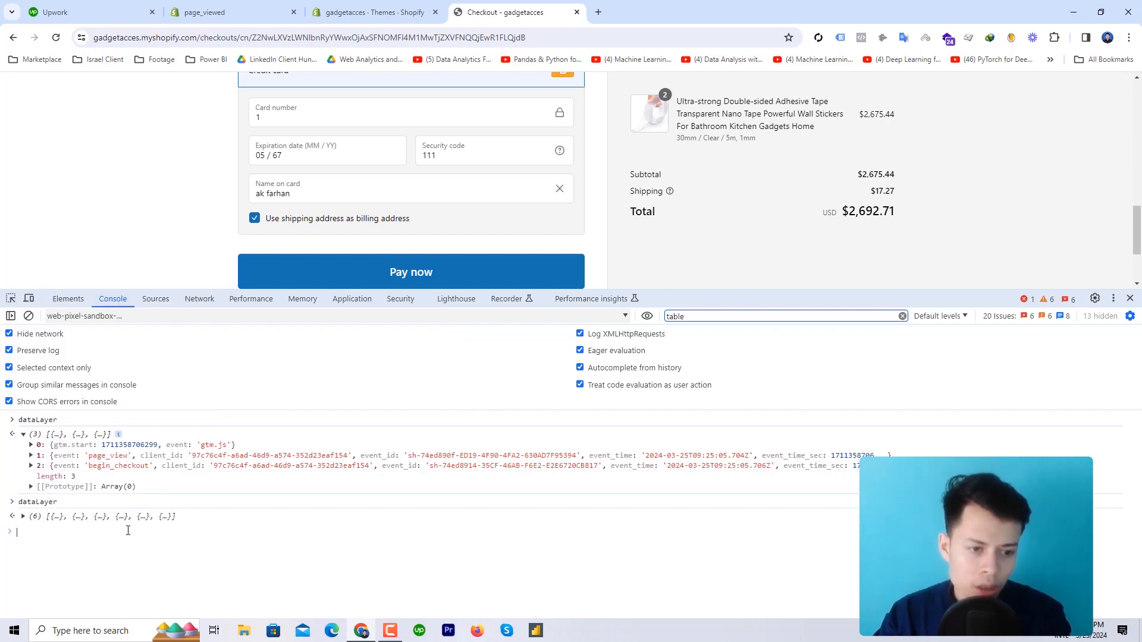
left_click(45, 517)
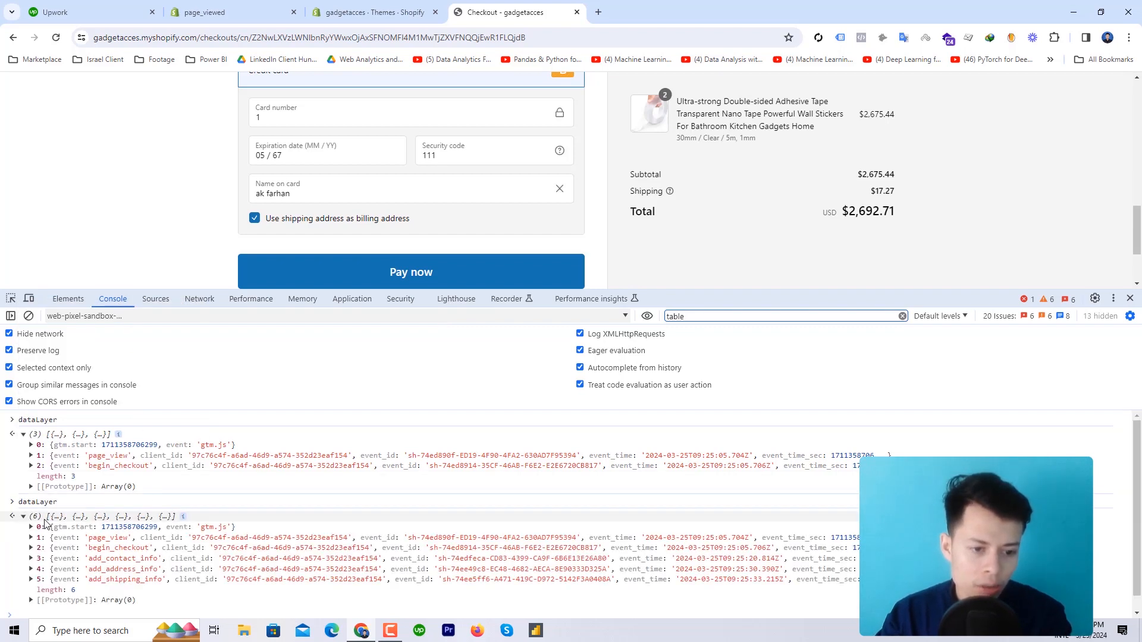
scroll(45, 523, "down", 1)
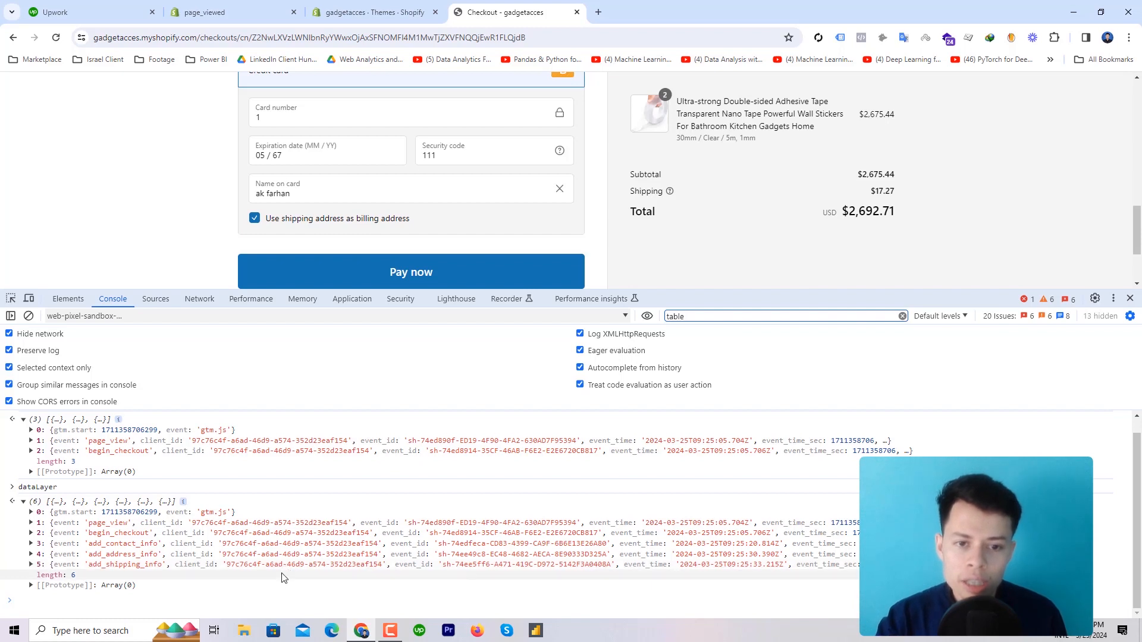
Drag the DevTools panel's top edge down to show more of the filled checkout form
scroll(436, 232, "down", 2)
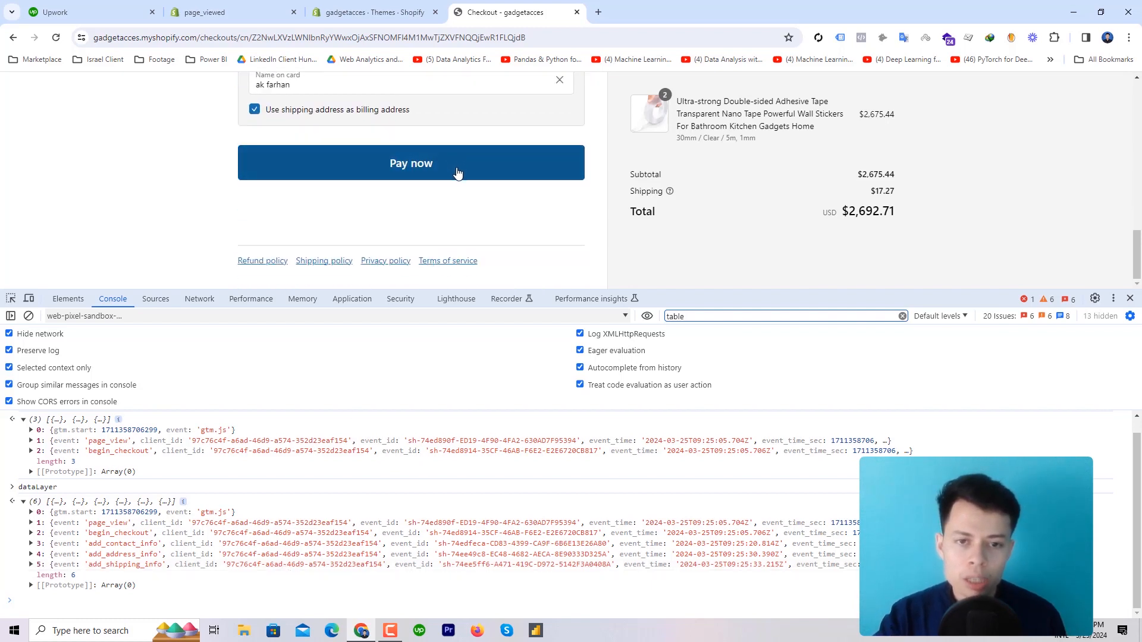
scroll(458, 173, "up", 3)
scroll(457, 176, "up", 10)
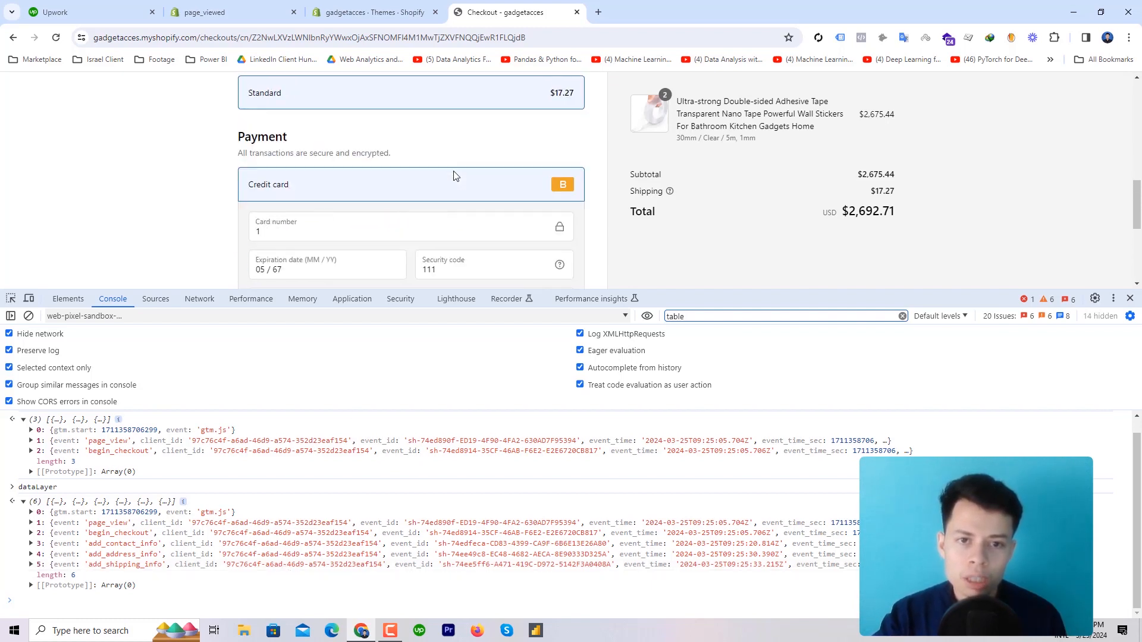
scroll(457, 178, "up", 2)
scroll(452, 181, "down", 5)
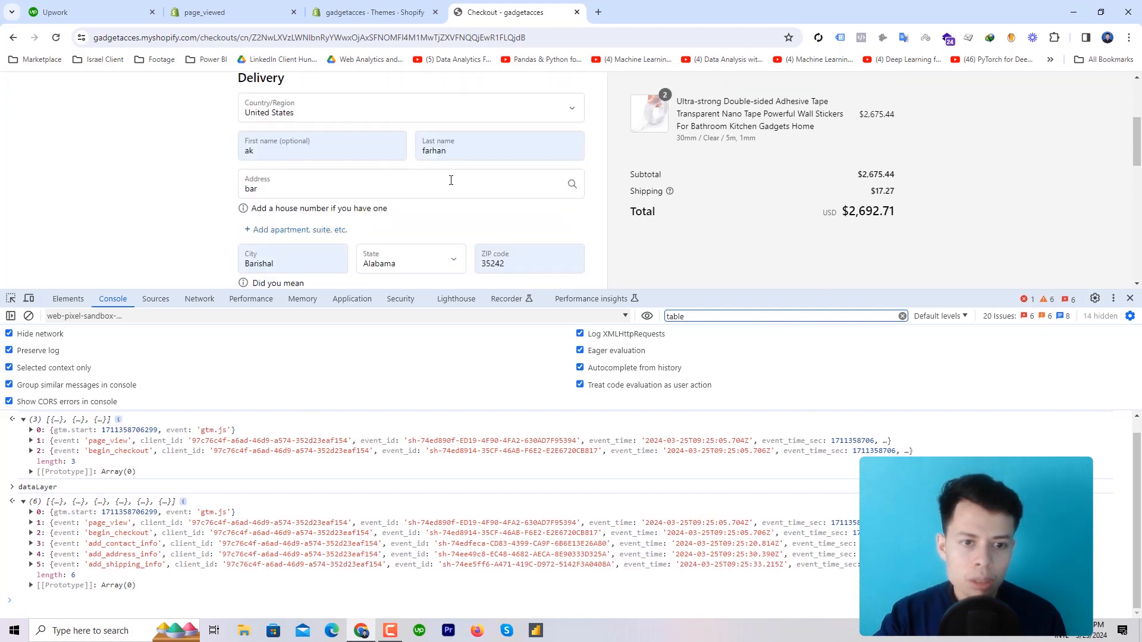
scroll(448, 184, "down", 8)
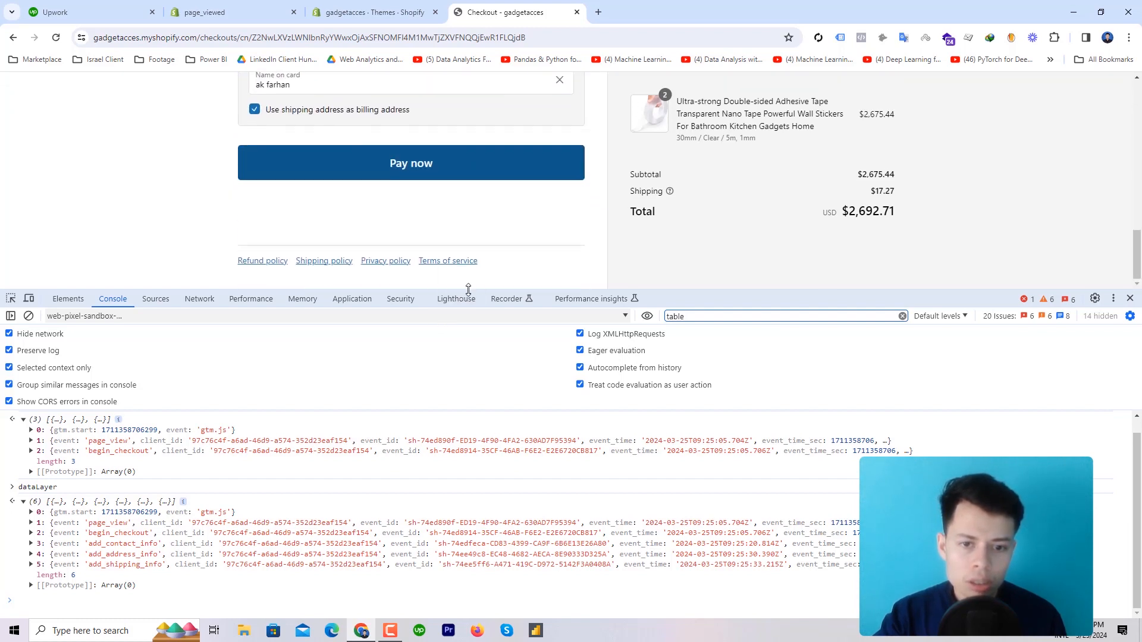
left_click_drag(469, 288, 469, 510)
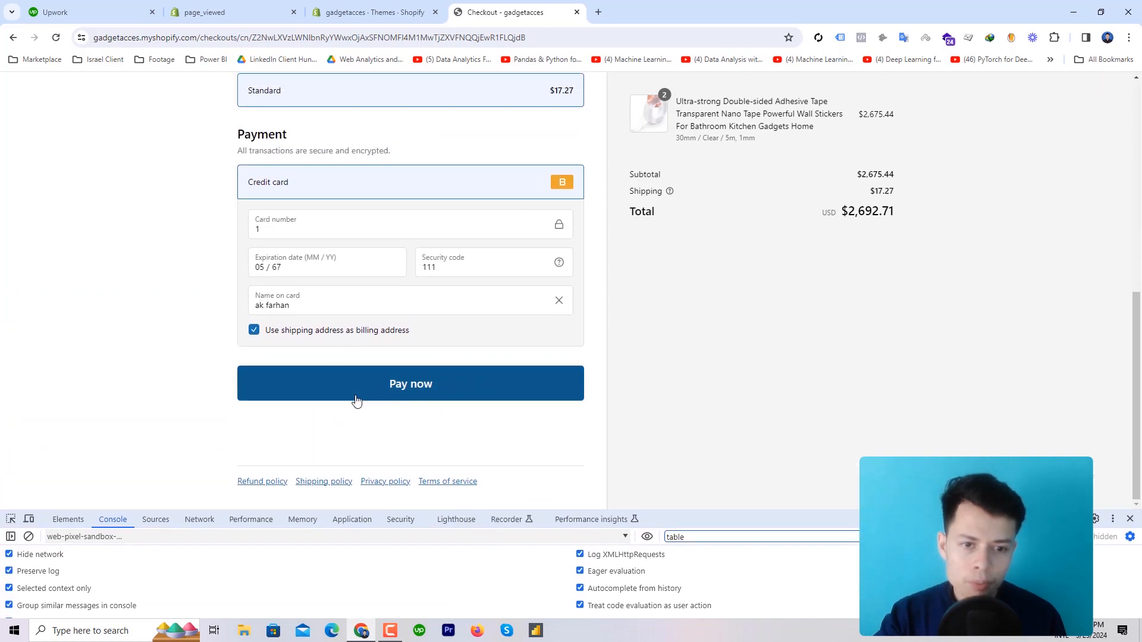
scroll(357, 349, "up", 3)
scroll(358, 349, "up", 5)
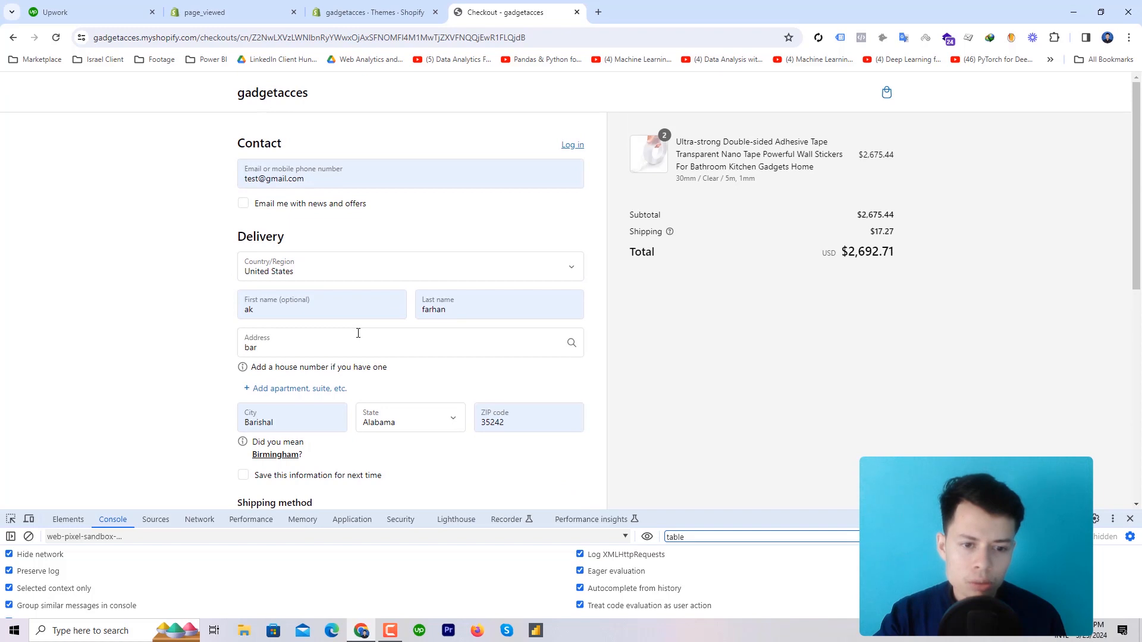
scroll(356, 336, "down", 2)
scroll(357, 344, "down", 4)
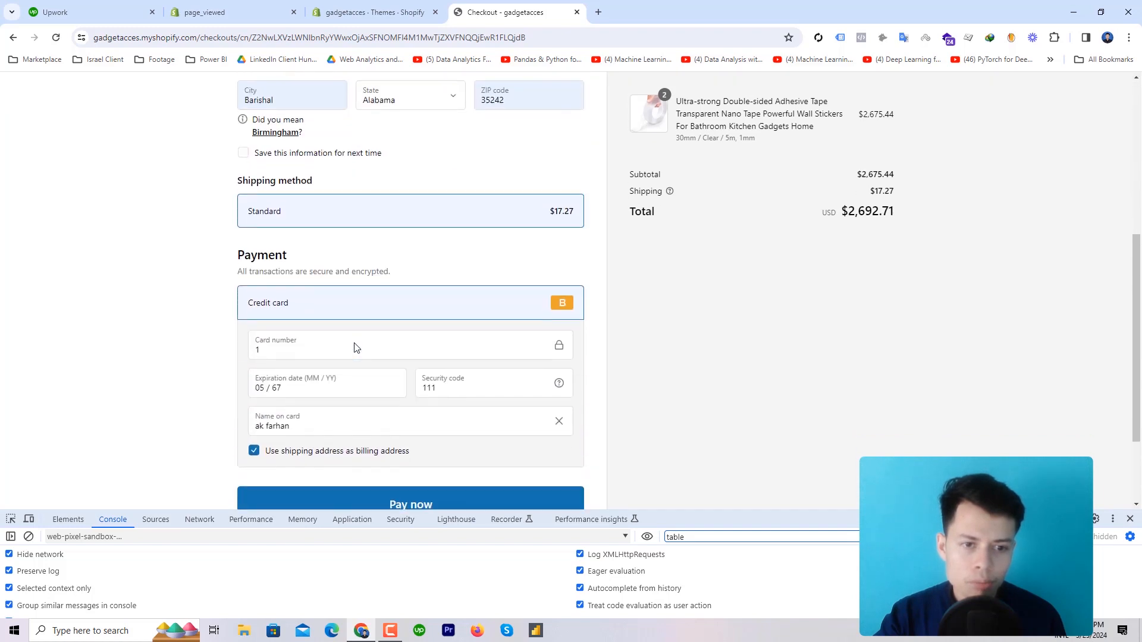
Place the $2,692.71 test order with Pay now, then briefly open and close DevTools settings
left_click(365, 394)
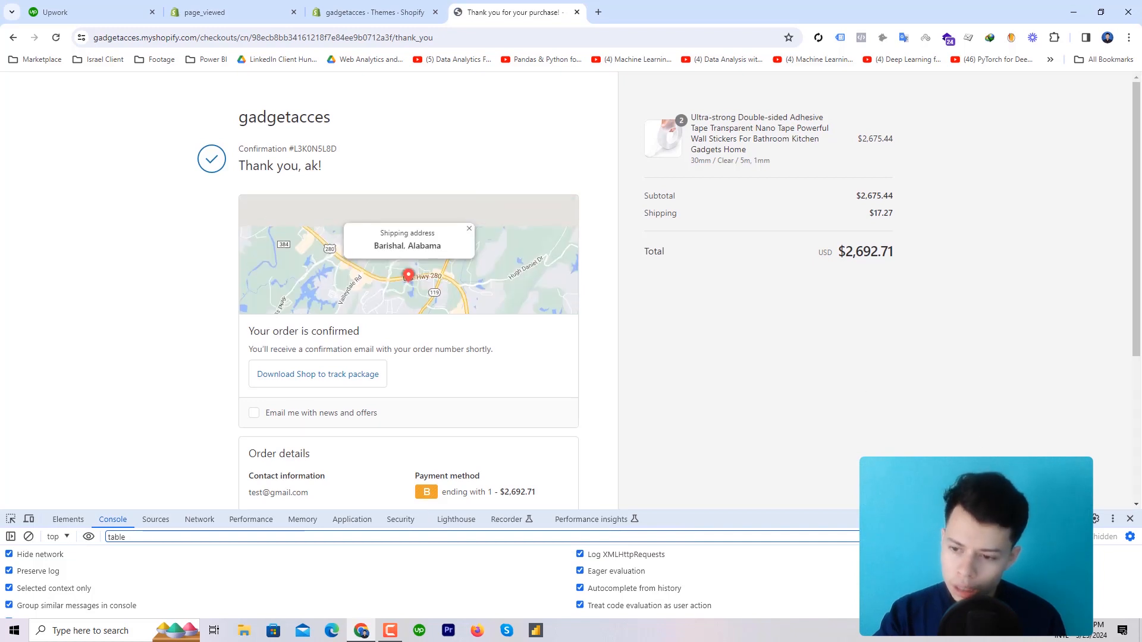
left_click(1094, 520)
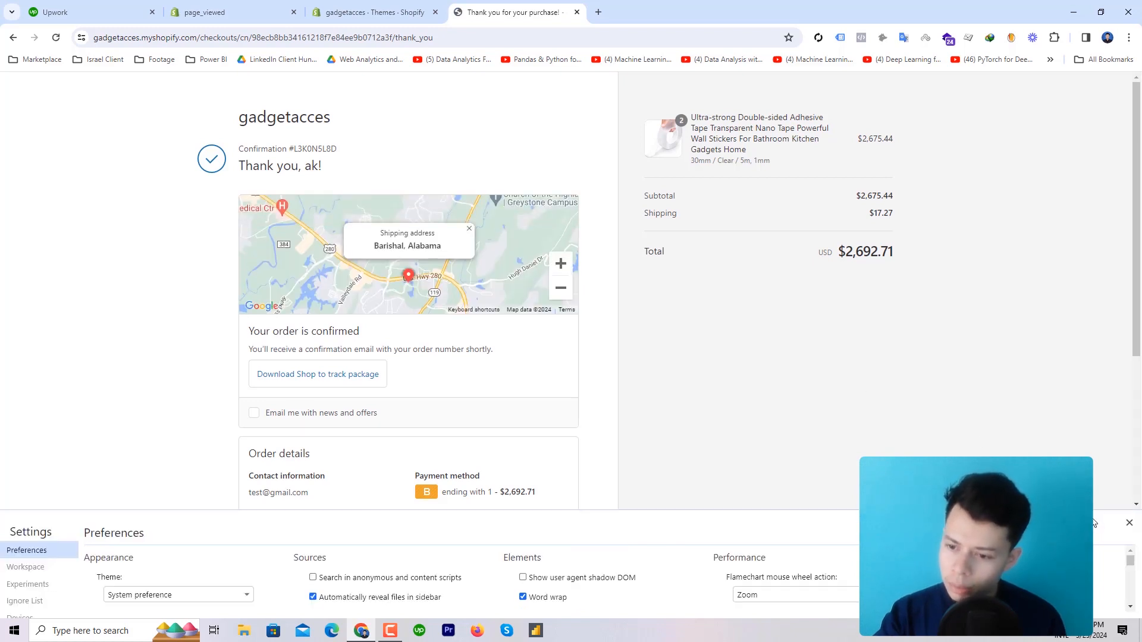
left_click_drag(951, 510, 1012, 297)
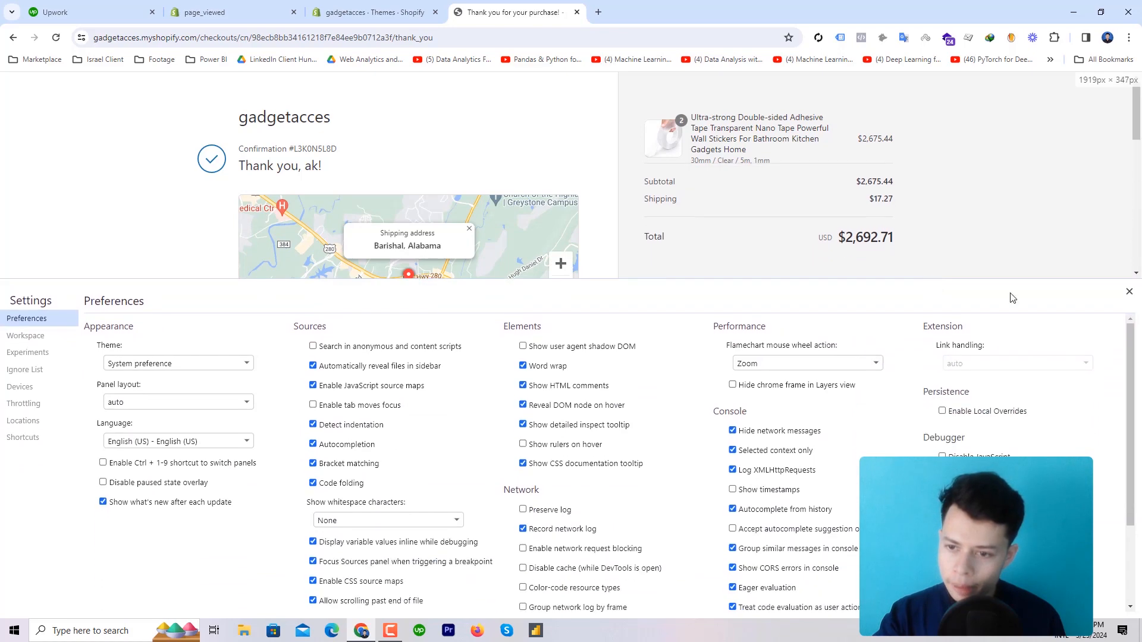
left_click(1129, 292)
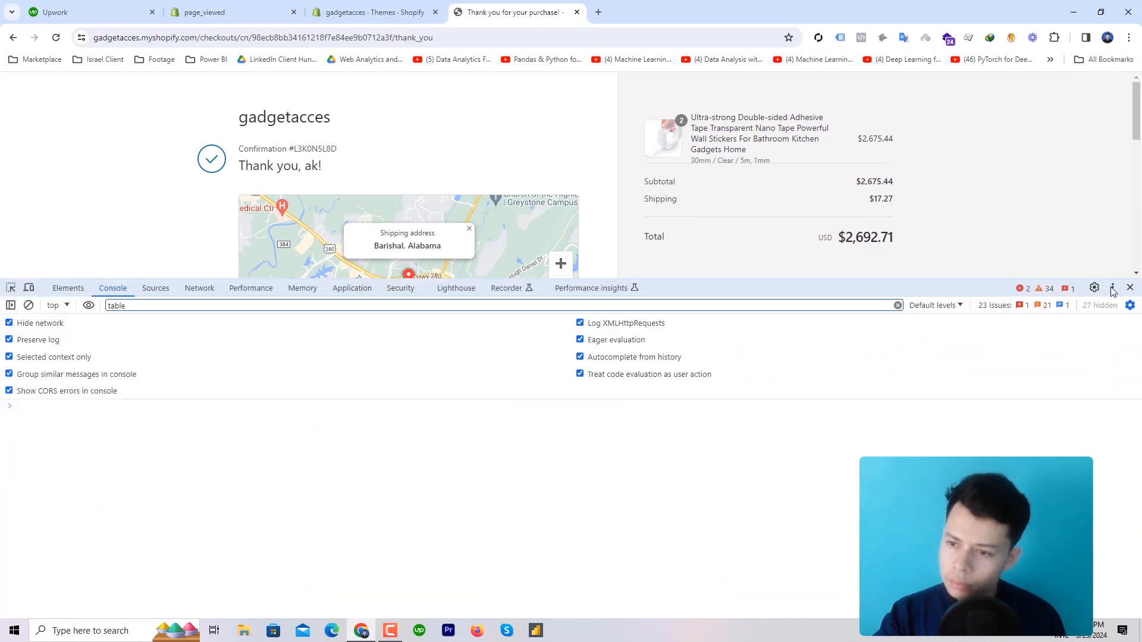
Dock DevTools to the right of the page and browse the console context list
left_click(1112, 289)
left_click(1124, 310)
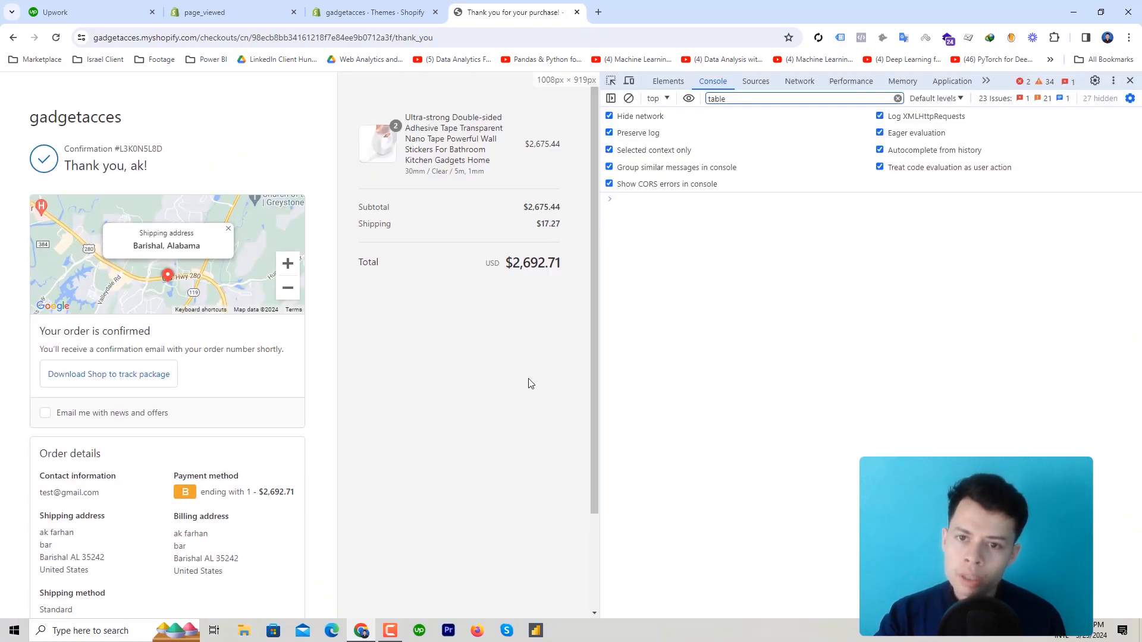
left_click(657, 98)
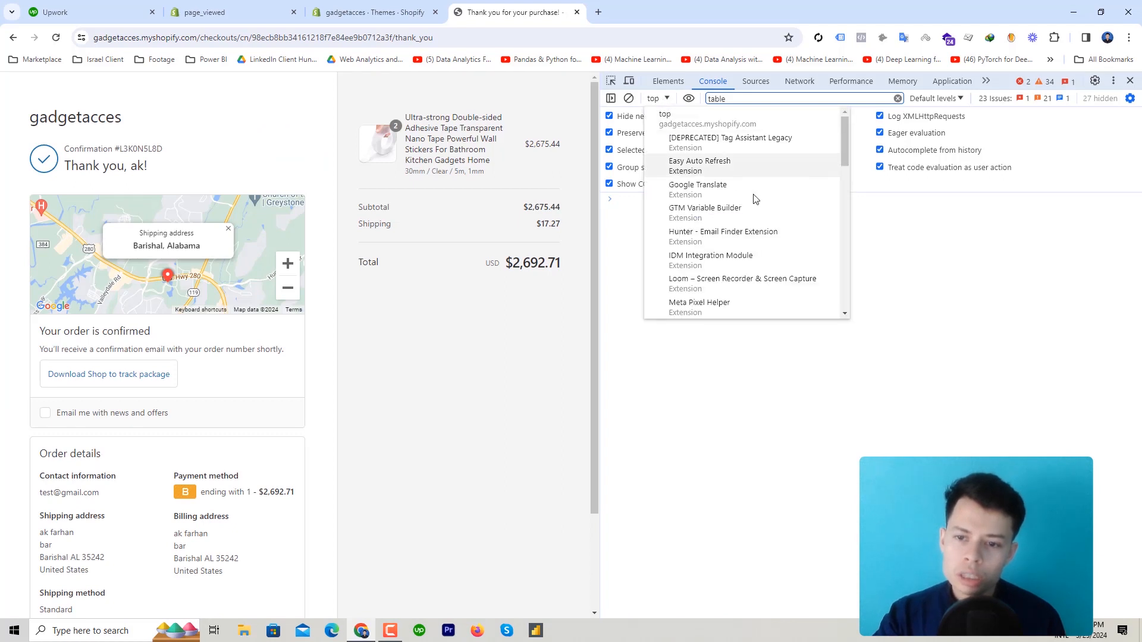
scroll(791, 264, "down", 2)
scroll(791, 264, "down", 4)
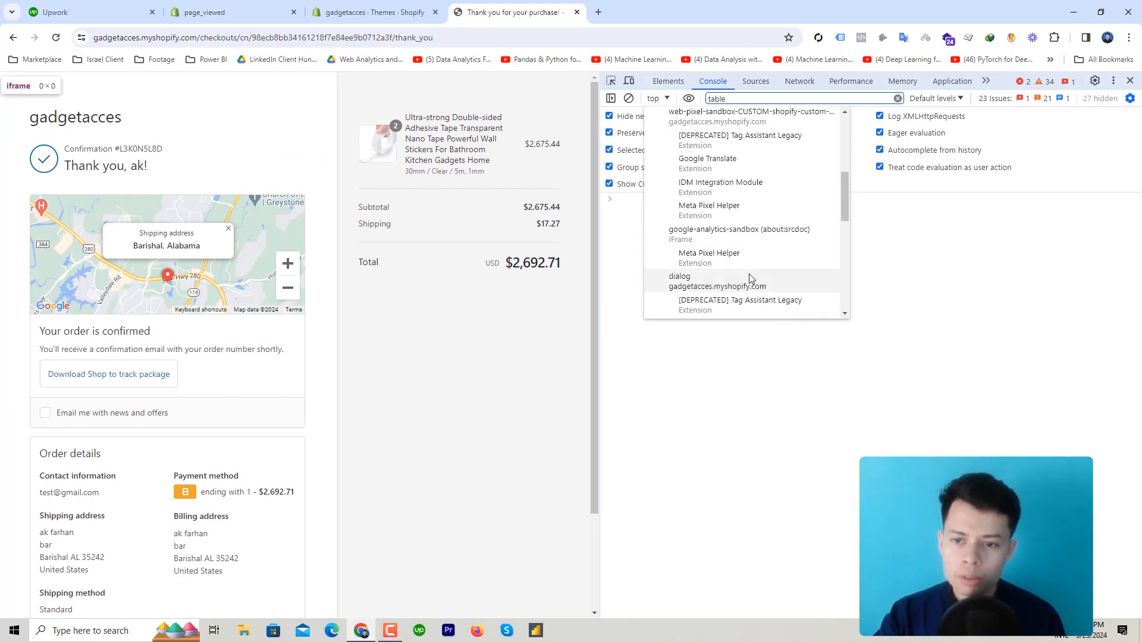
scroll(751, 279, "down", 2)
In the web-pixel-sandbox context, print dataLayer and expand the purchase event valued 2692.71 USD
left_click(739, 236)
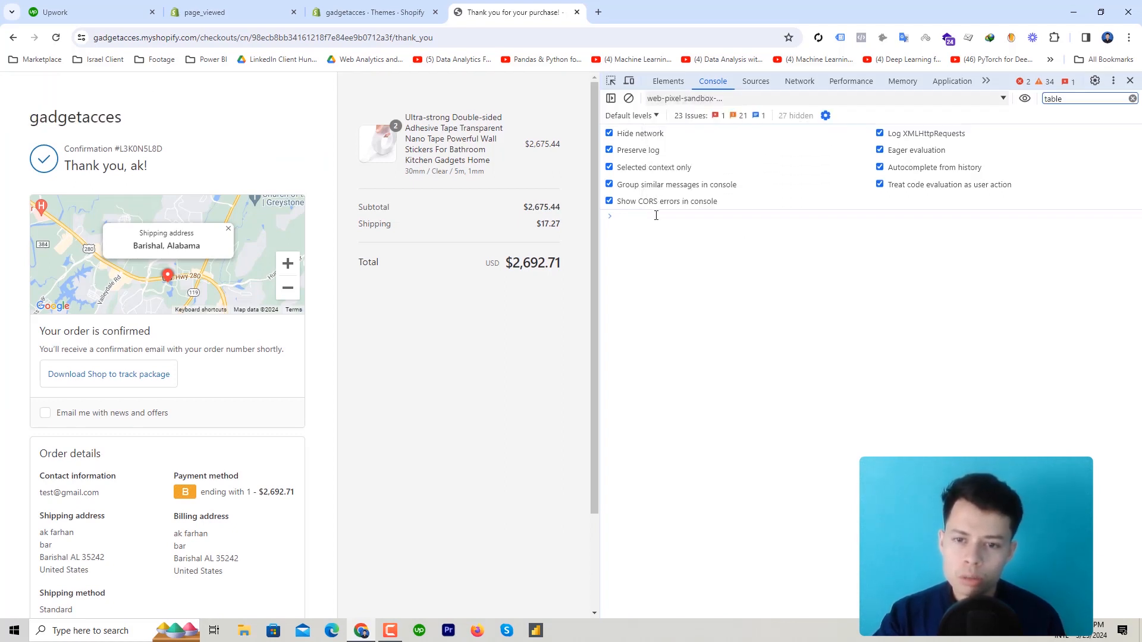
type("datqa")
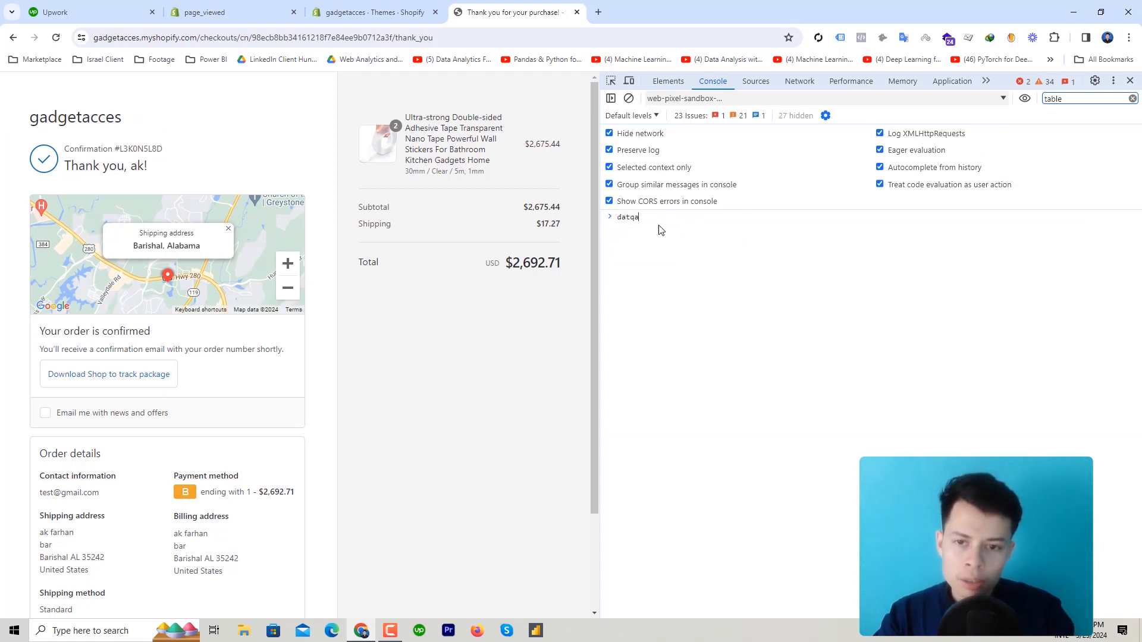
key("BackSpace")
key("BackSpace")
type("a")
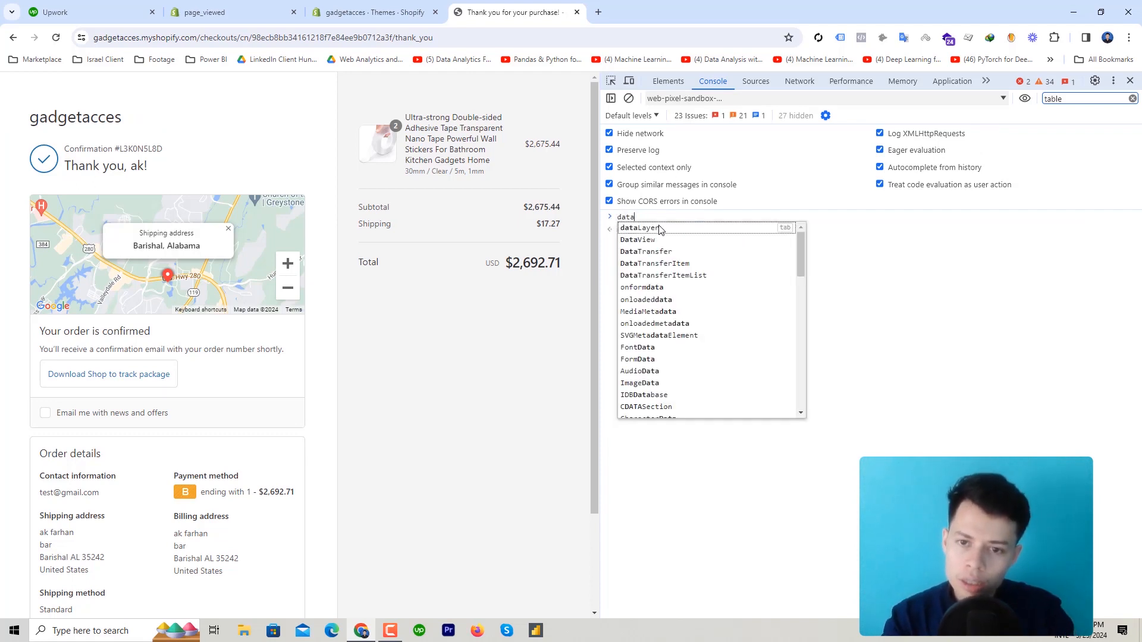
left_click(661, 232)
key("Return")
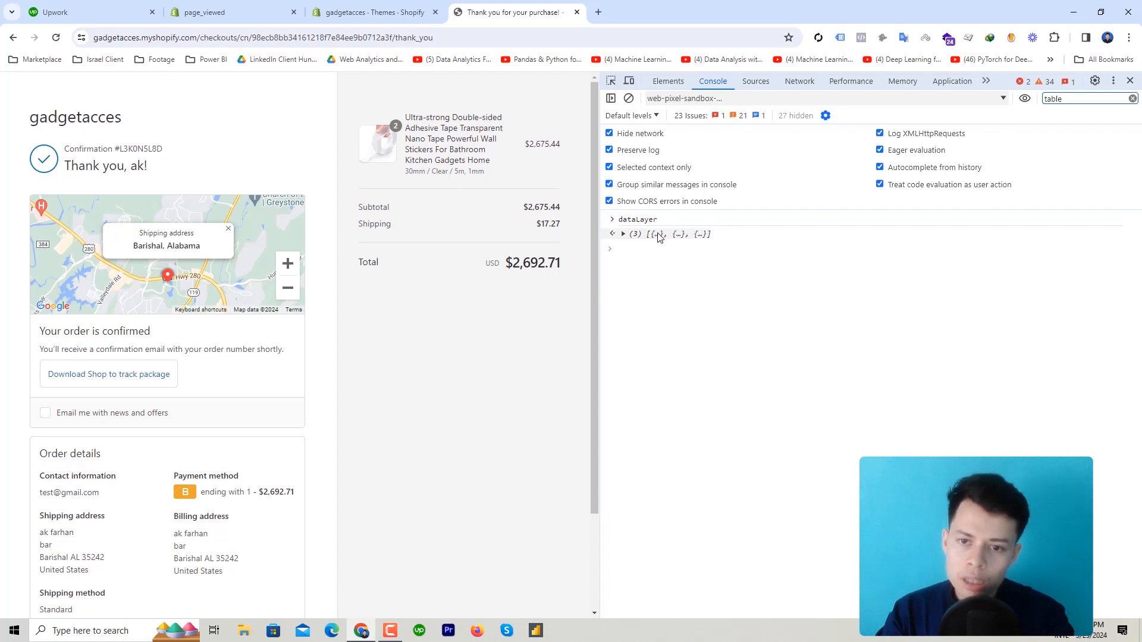
left_click(657, 234)
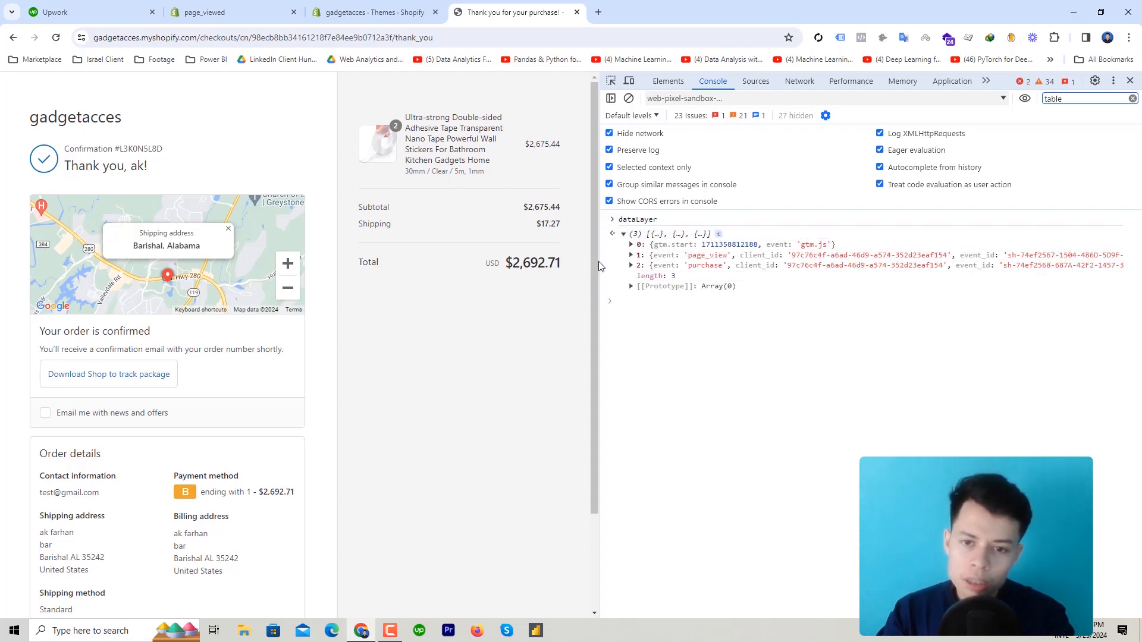
left_click_drag(598, 265, 415, 255)
left_click(465, 267)
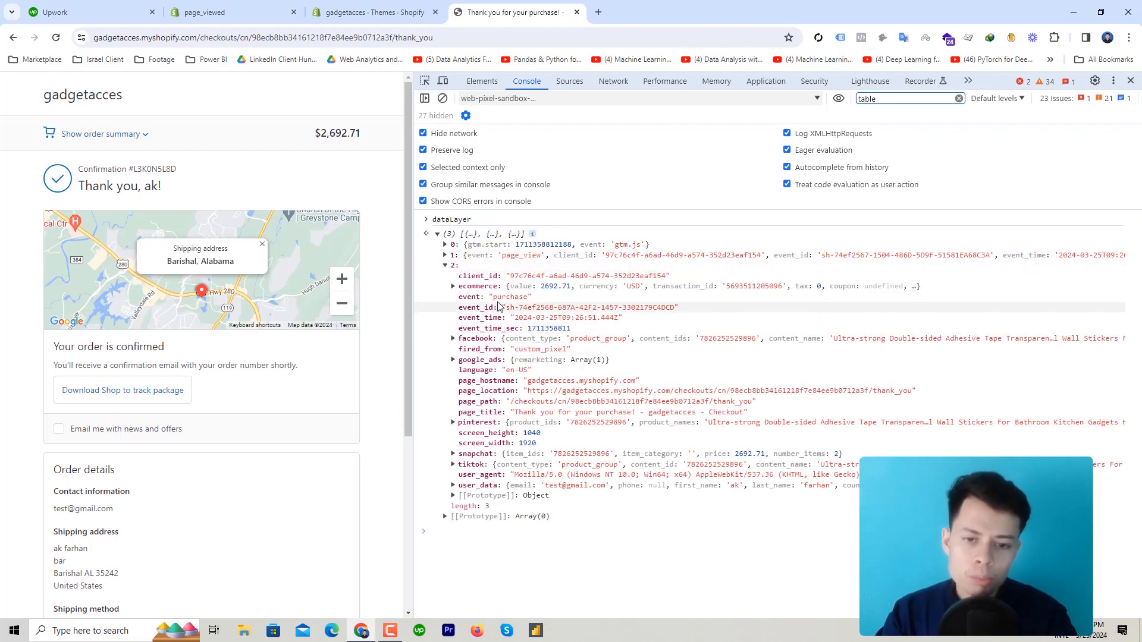
Inspect the purchase event's facebook contents and ecommerce details, then collapse them again
left_click(518, 340)
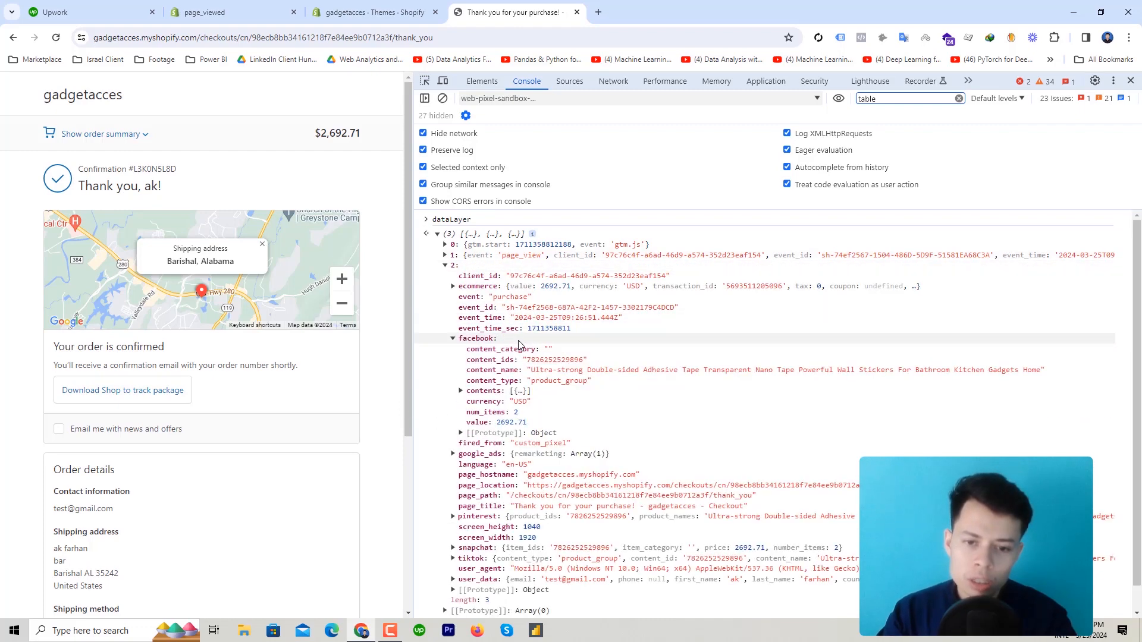
left_click(512, 392)
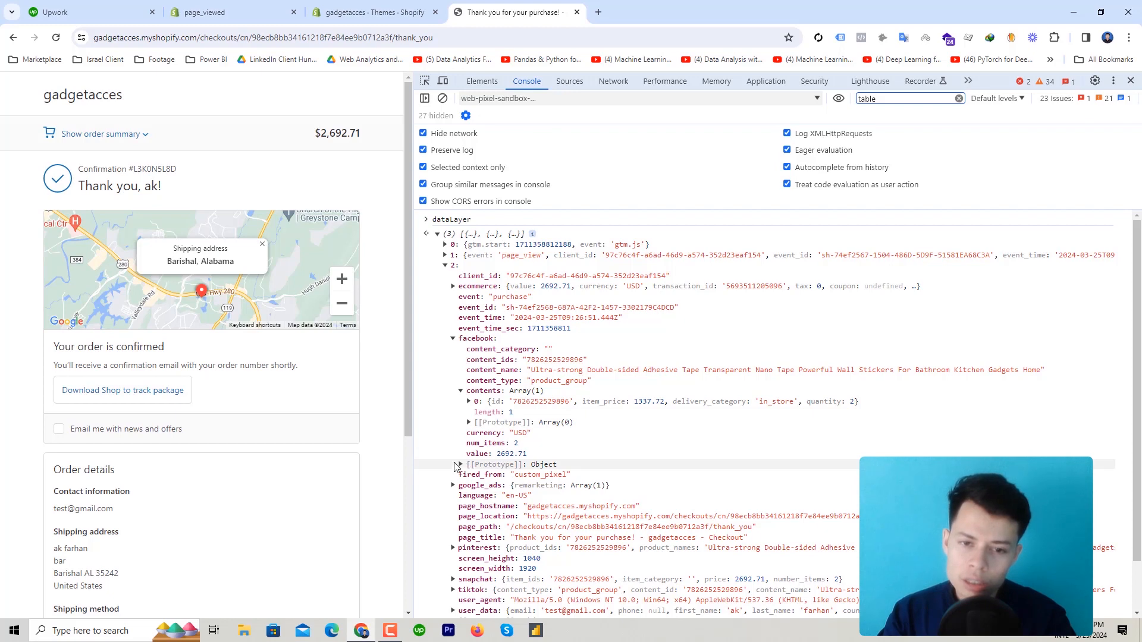
left_click(477, 286)
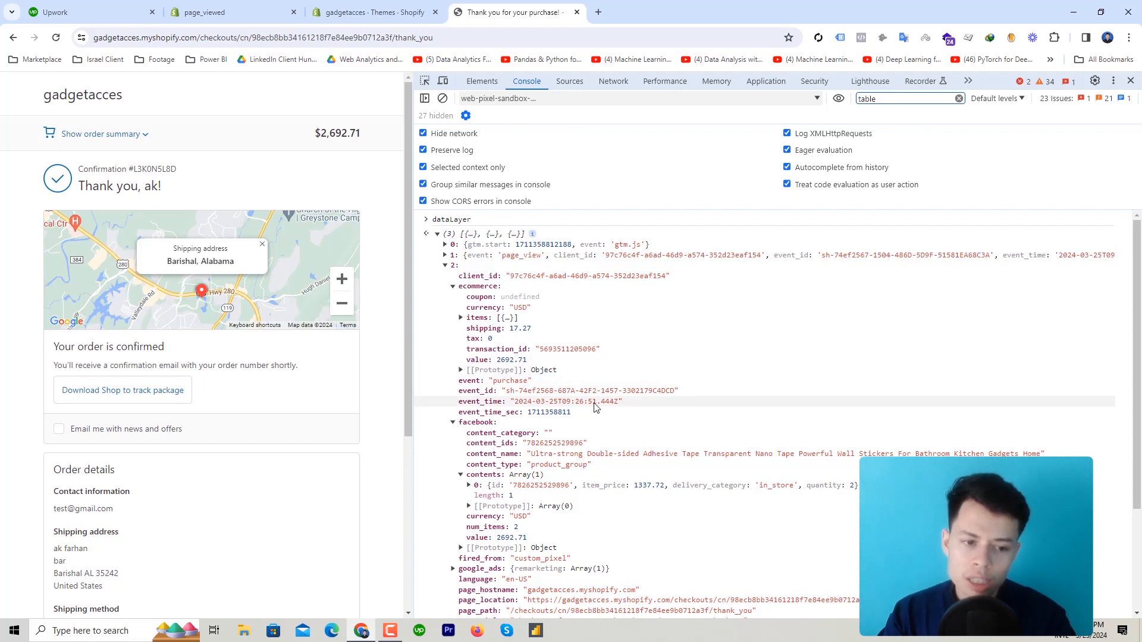
scroll(258, 321, "down", 3)
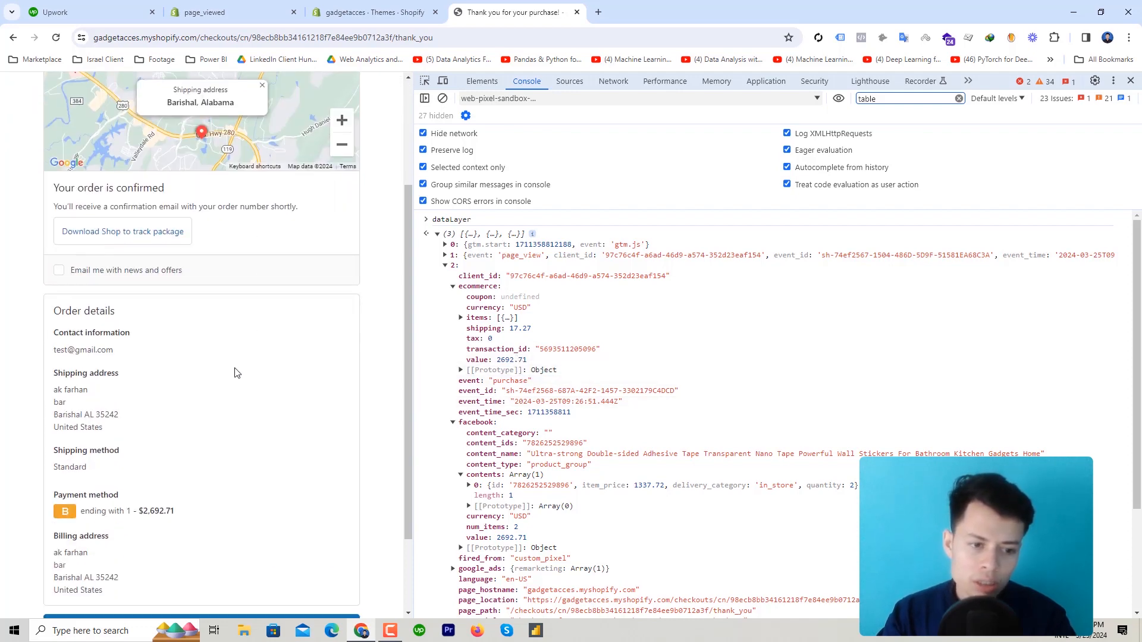
scroll(234, 375, "down", 1)
scroll(528, 414, "down", 3)
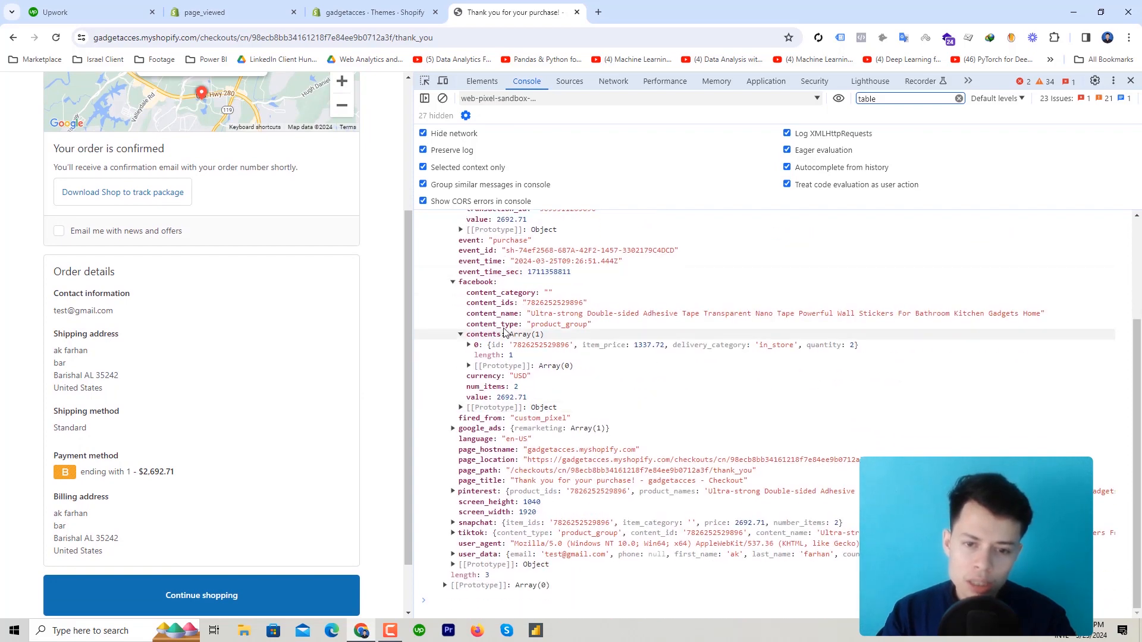
left_click(452, 282)
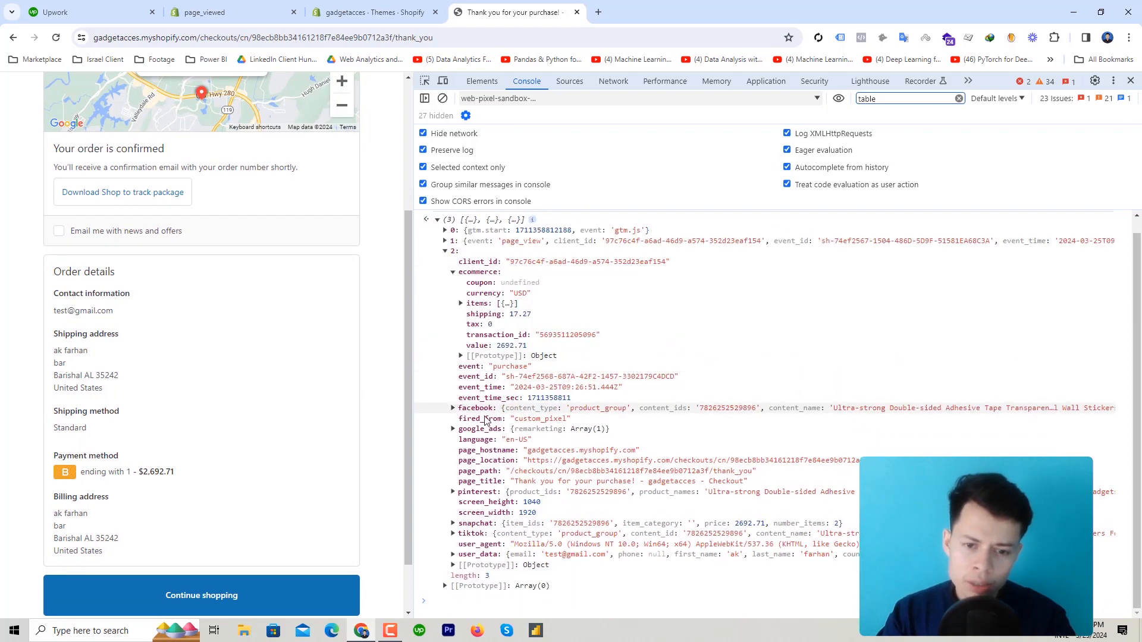
scroll(503, 380, "up", 1)
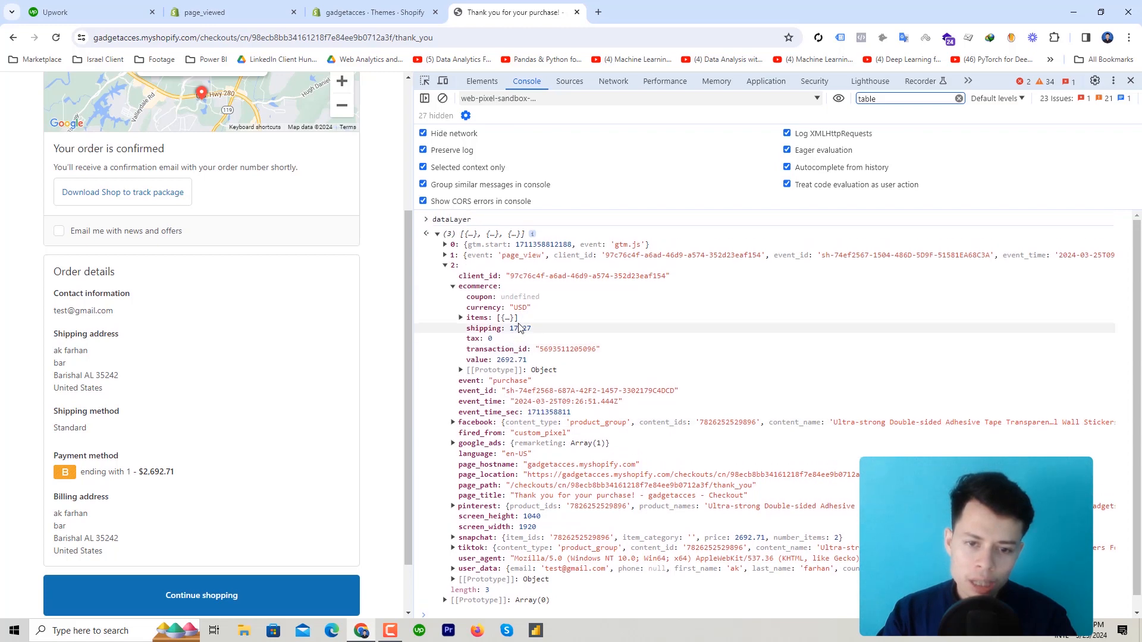
left_click(452, 286)
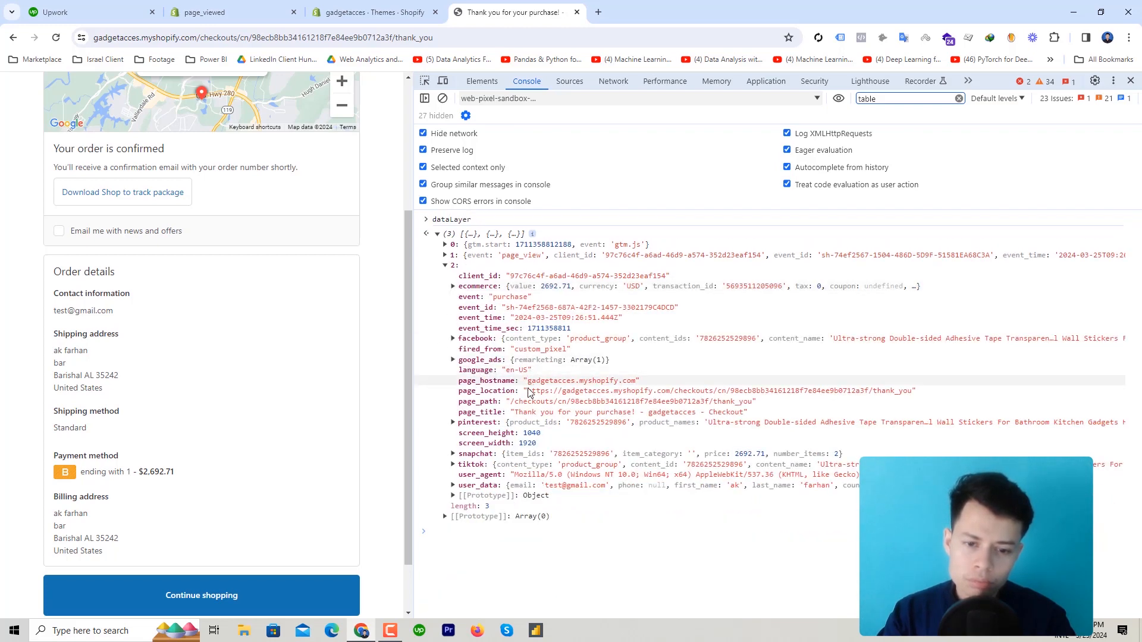
Expand user_data and highlight its fields from city through zip_code
left_click(453, 485)
scroll(575, 433, "down", 1)
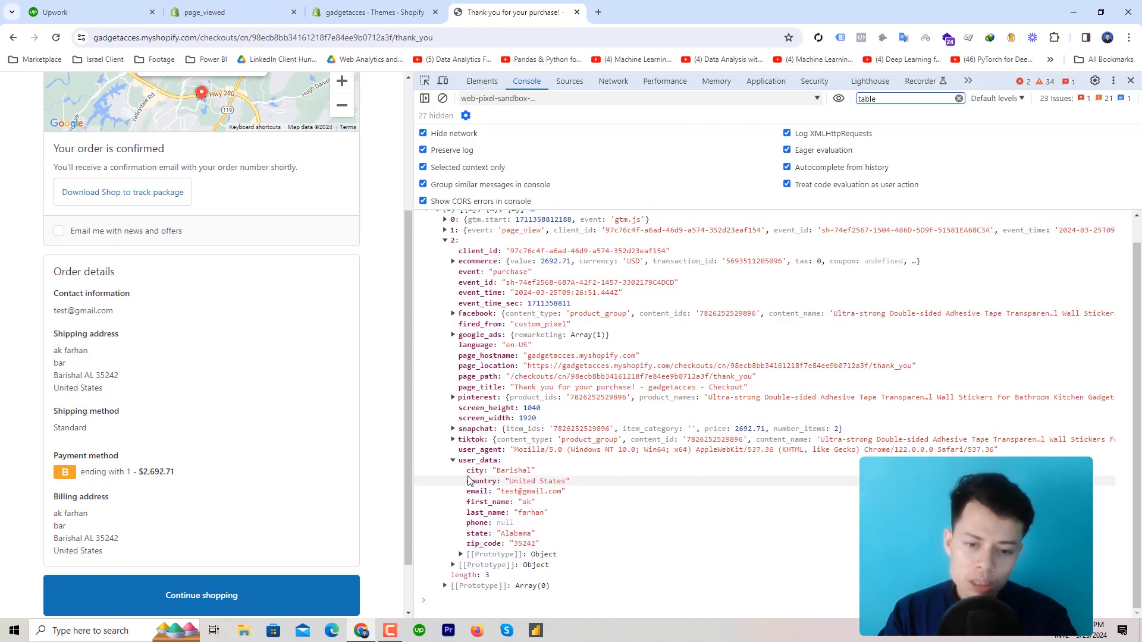
left_click_drag(465, 474, 563, 543)
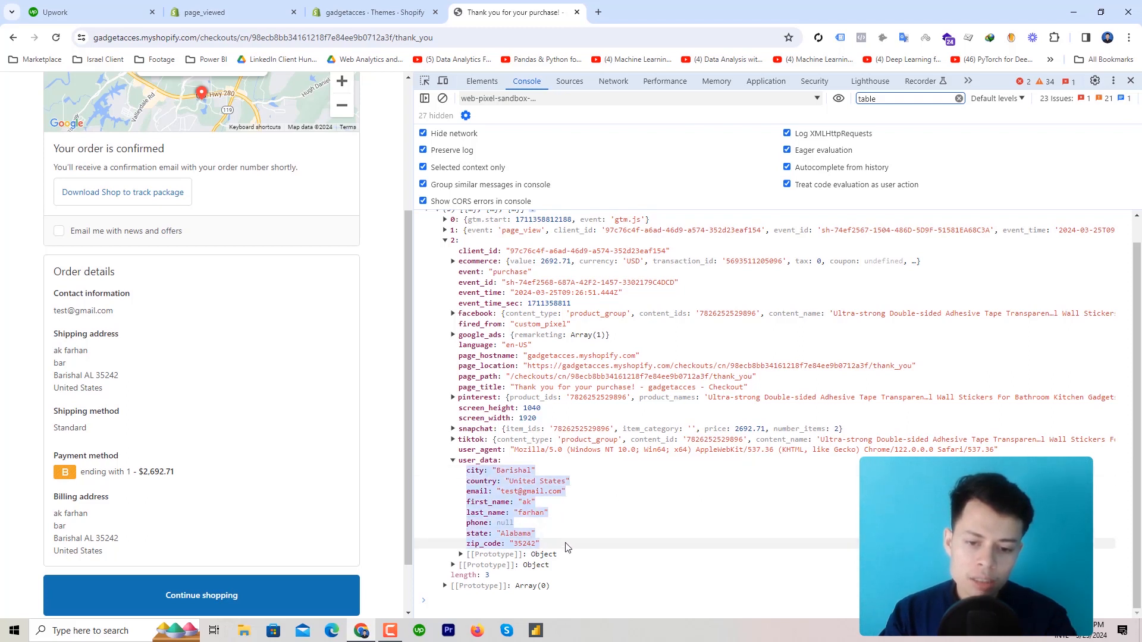